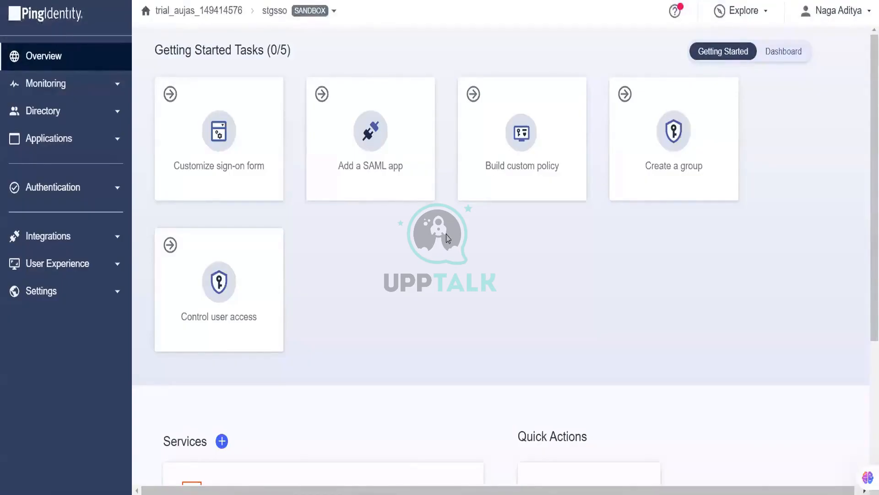
Expand Applications in the stgsso sidebar and show its list of applications
click(97, 144)
click(82, 167)
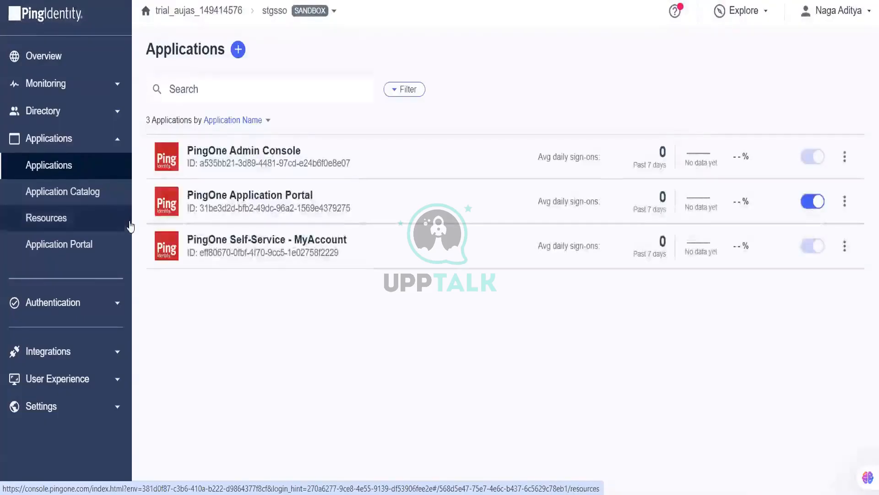
Add a new application named test-sp1 with description test-sp1
click(238, 50)
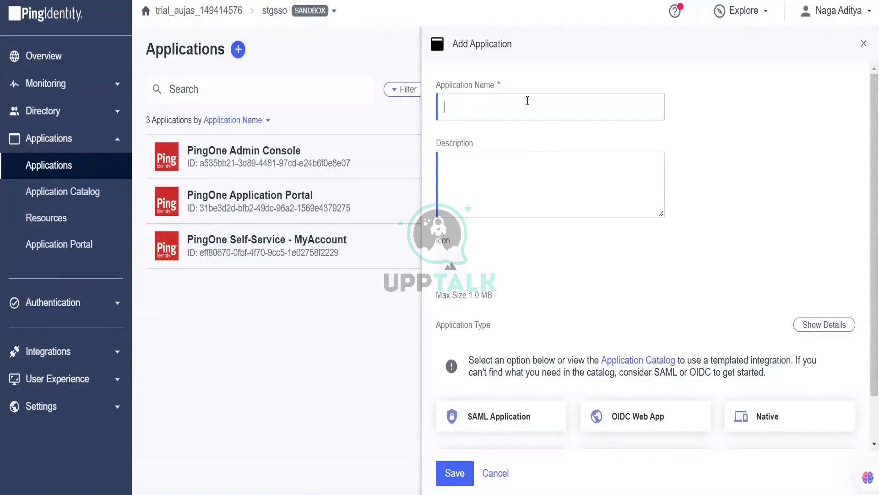
text(test-sp1)
key(ctrl+a)
key(ctrl+c)
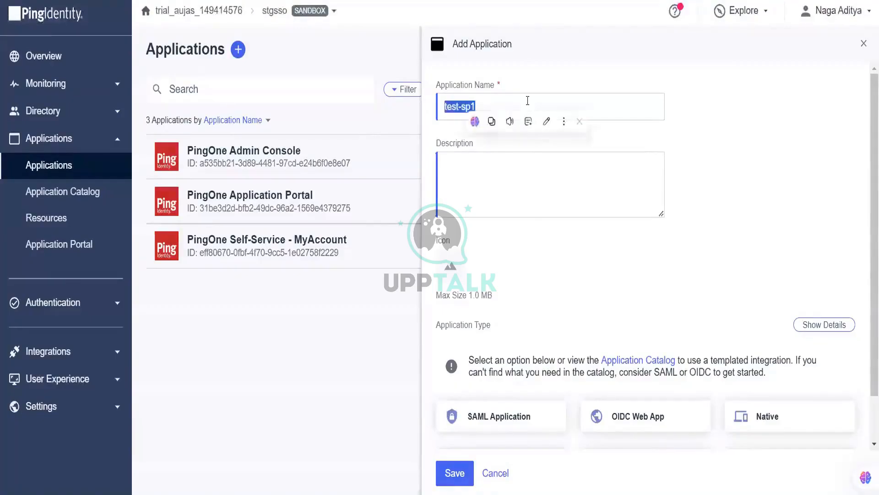
key(Tab)
key(ctrl+v)
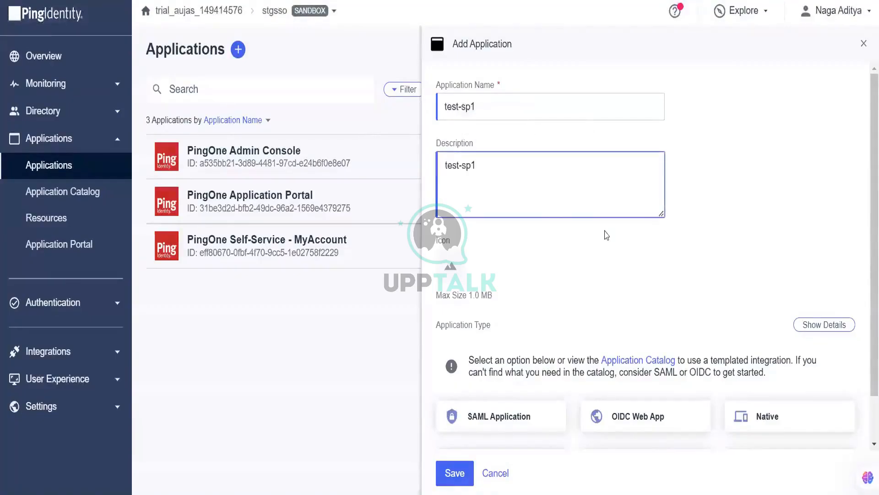
Choose SAML Application as the type and continue to the SAML configuration
scroll(867, 248, down, 1)
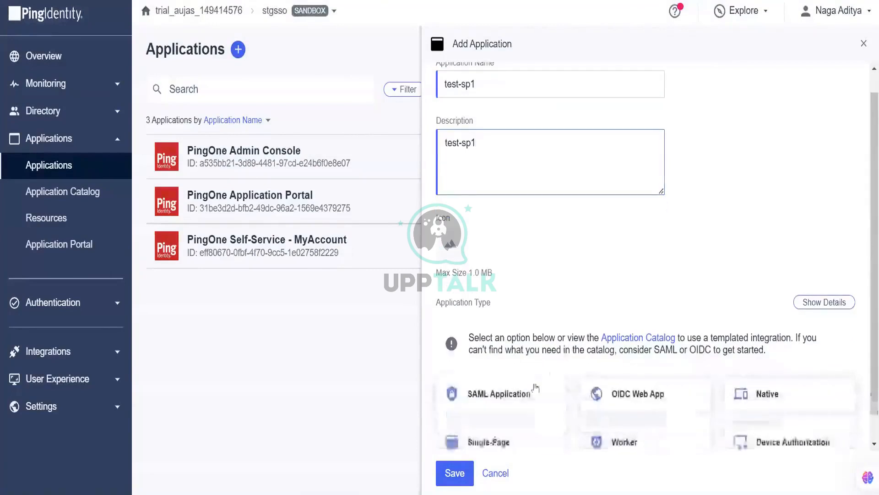
click(531, 393)
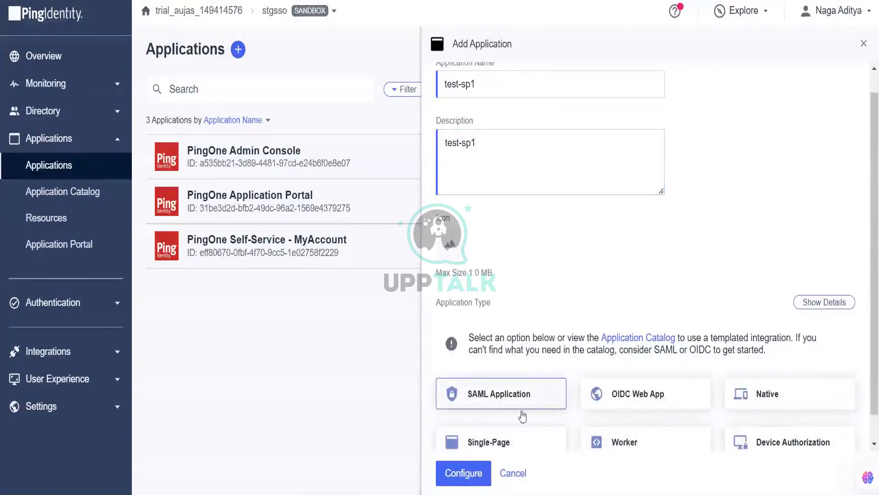
click(479, 477)
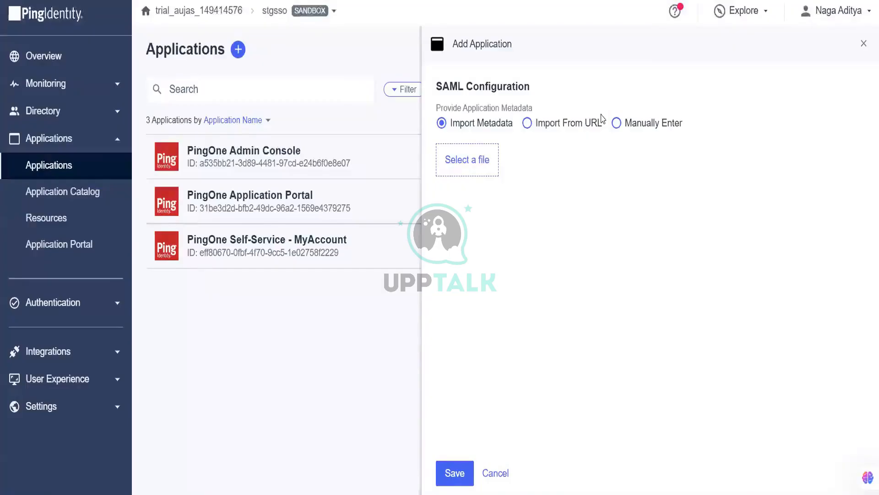
click(623, 126)
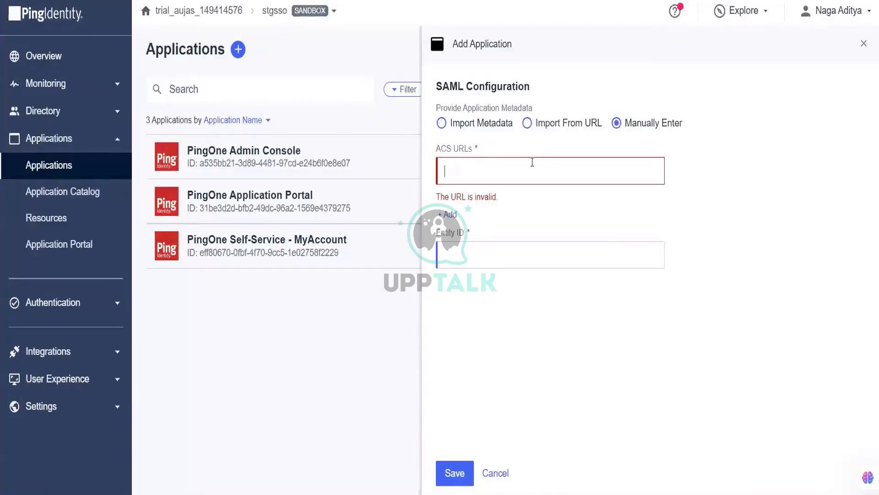
text(https://)
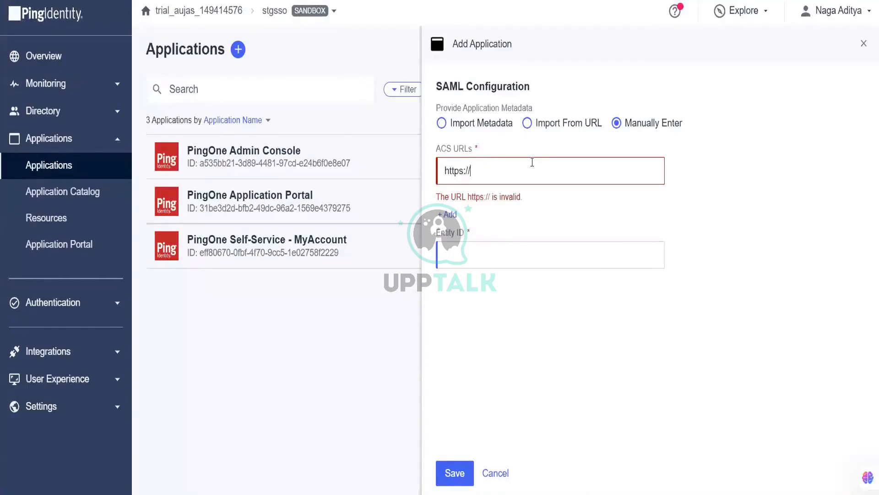
text(ww)
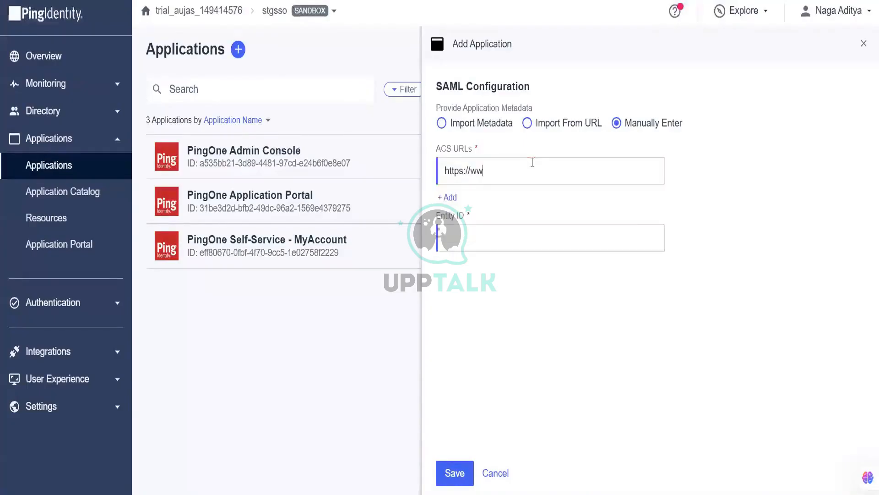
text(w.google.com)
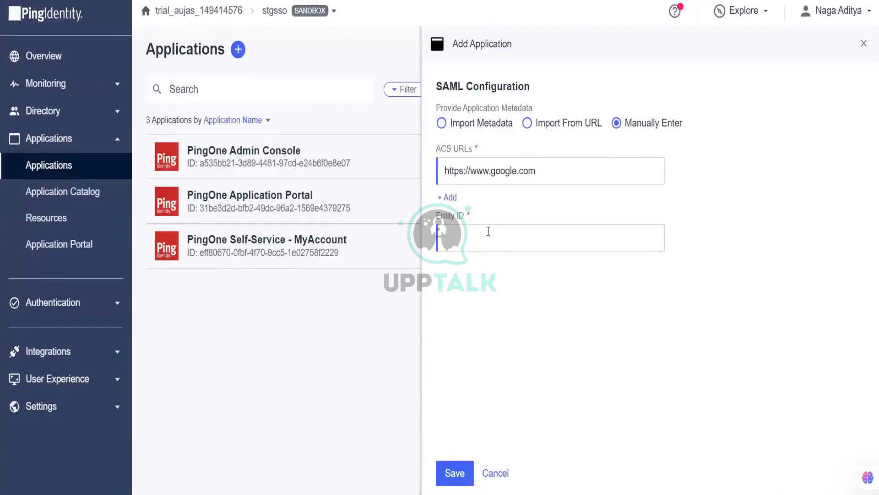
text(test-sp1)
click(464, 475)
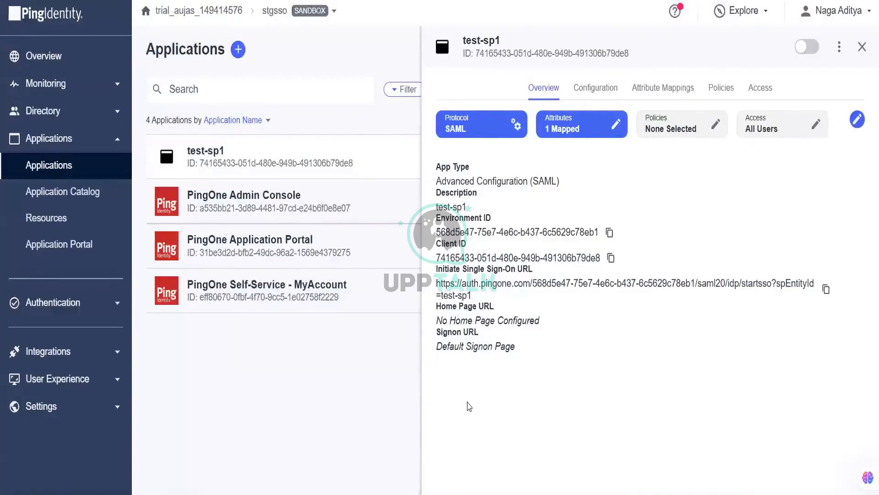
key(alt+Tab)
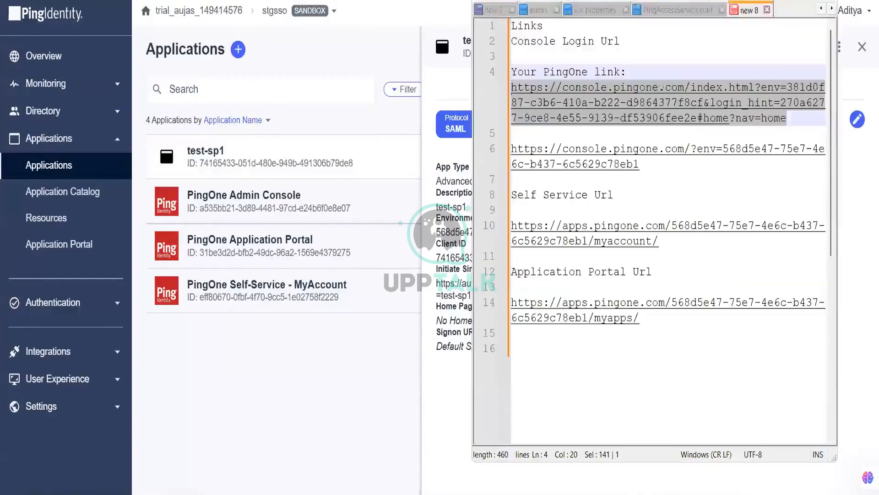
Maximize Notepad++ and add the heading 'Steps for SAML in Ping One' below the links
key(super+Up)
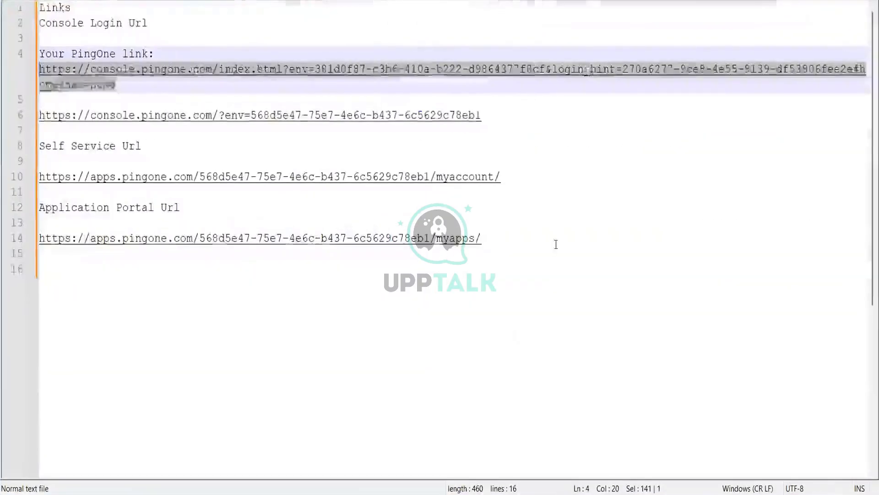
click(556, 244)
key(Return)
key(Return)
key(Return)
key(Return)
key(Return)
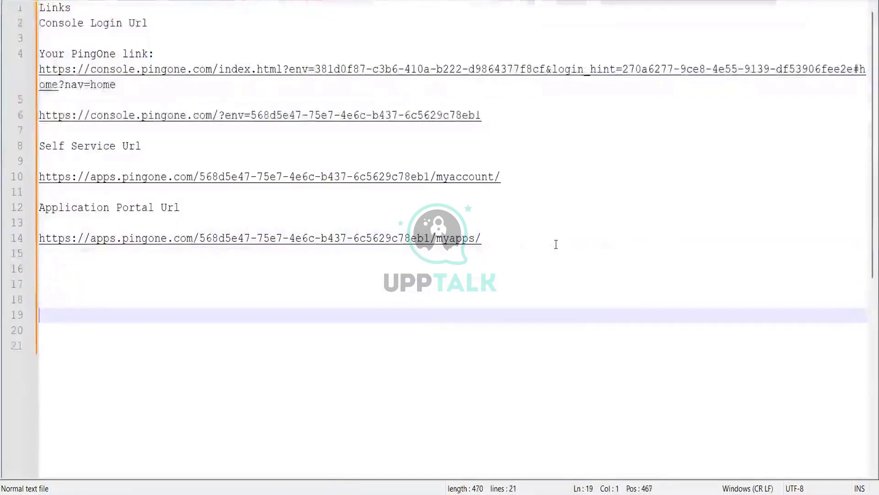
text(Steps for )
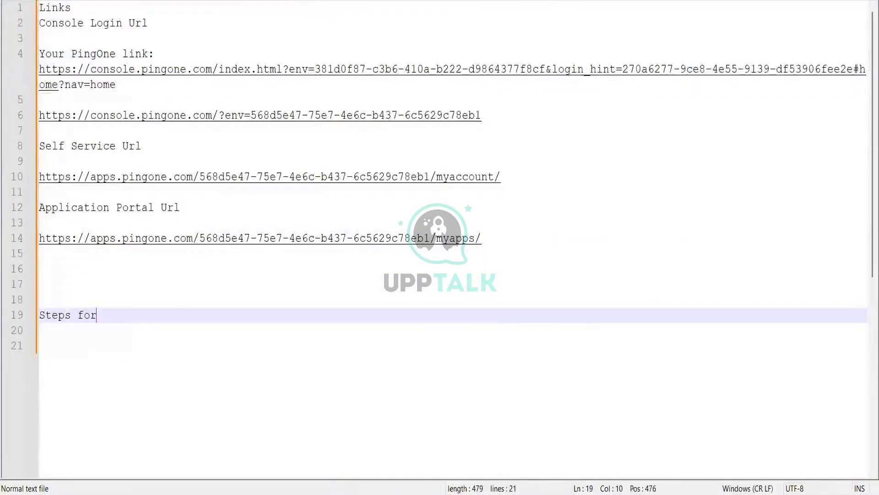
text(SAML in)
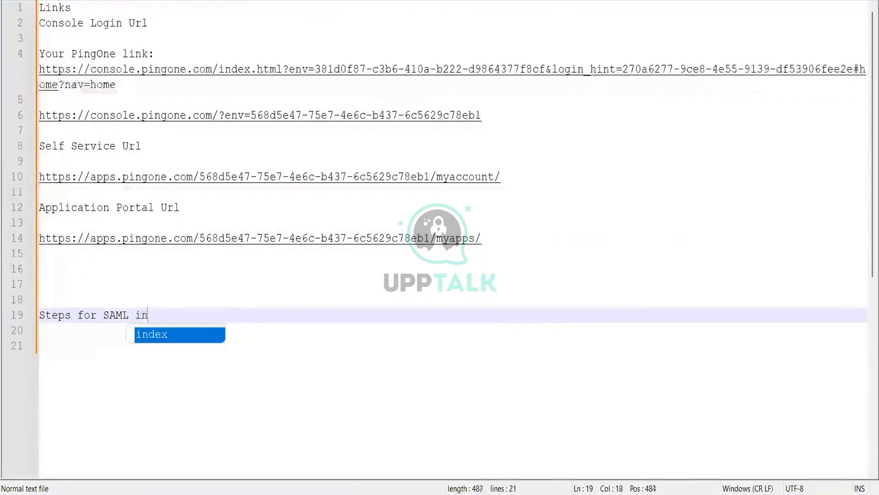
text( Ping One)
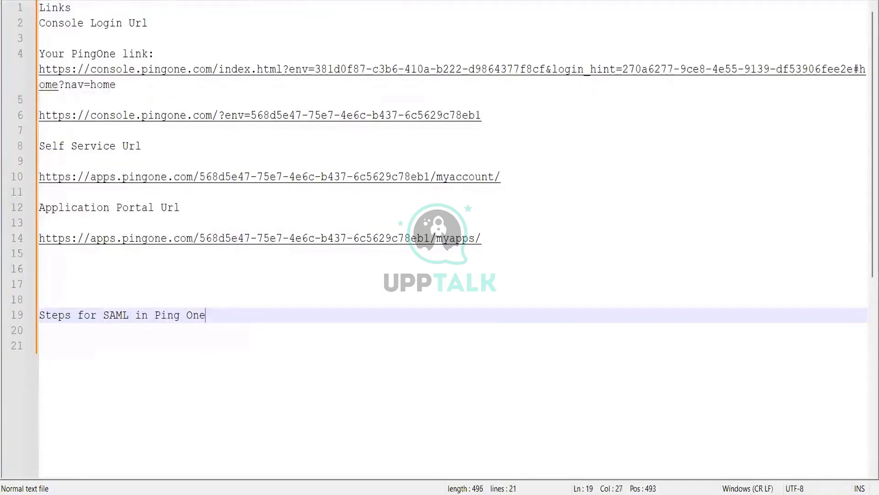
Save the notes file under the name PingOne
key(ctrl+s)
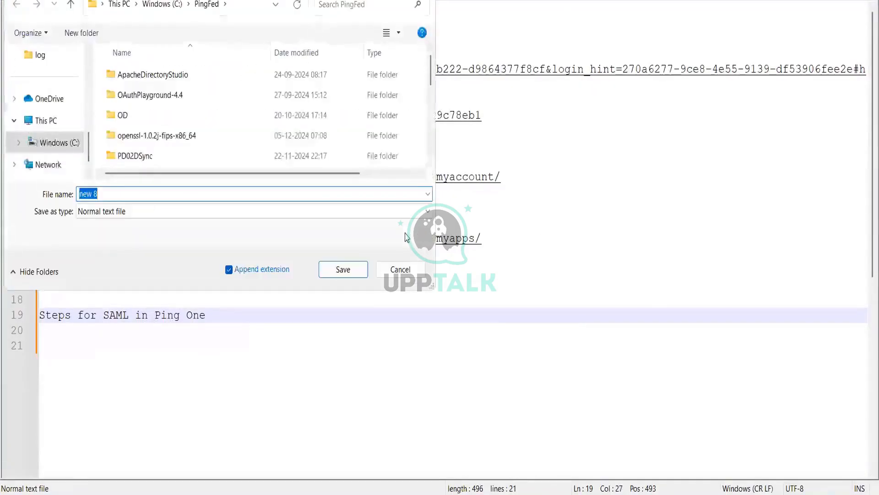
text(Ping)
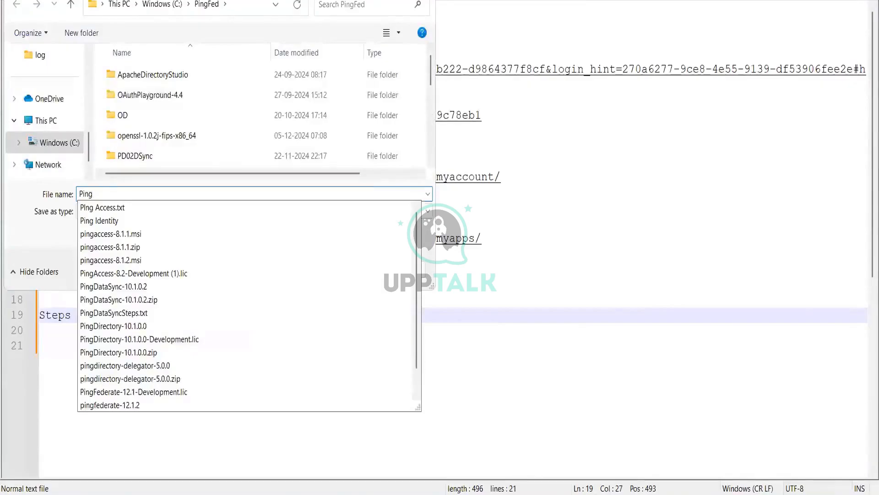
text(one)
key(BackSpace)
key(BackSpace)
key(BackSpace)
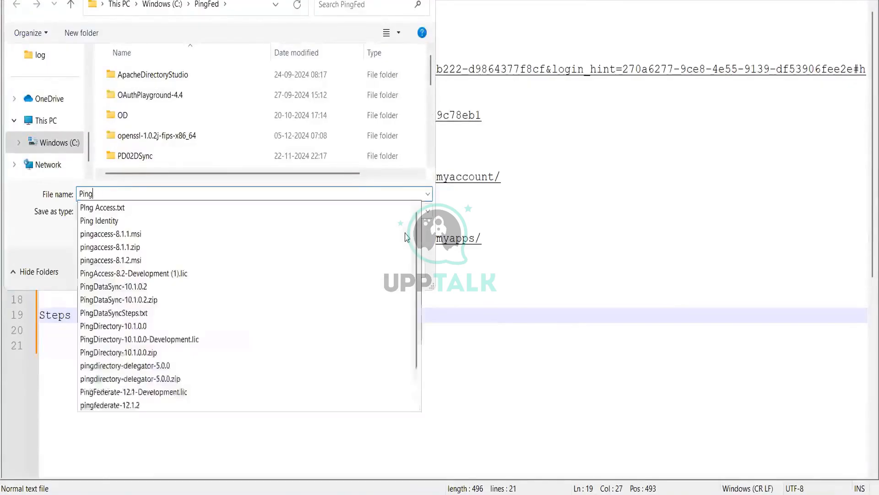
text(One)
key(Return)
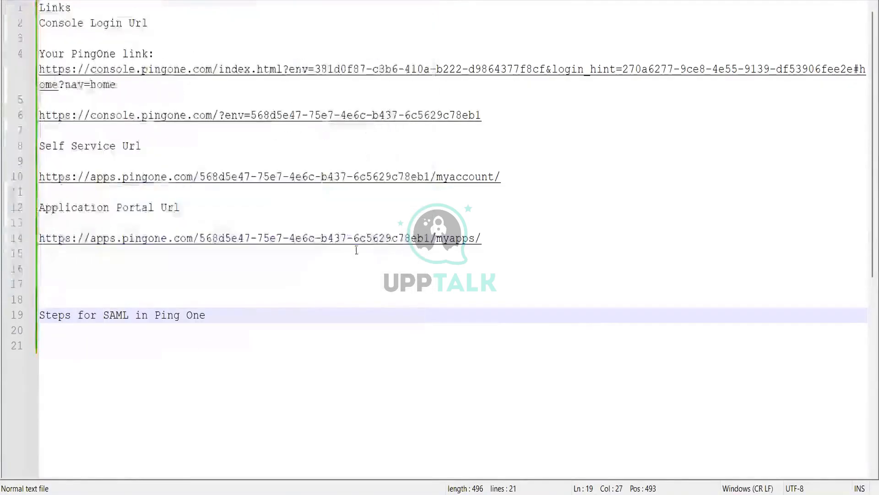
Write step 1: Applications->Add an application->name->choose SAML type->enter SAML metadata and save
key(Return)
key(Return)
text(1)
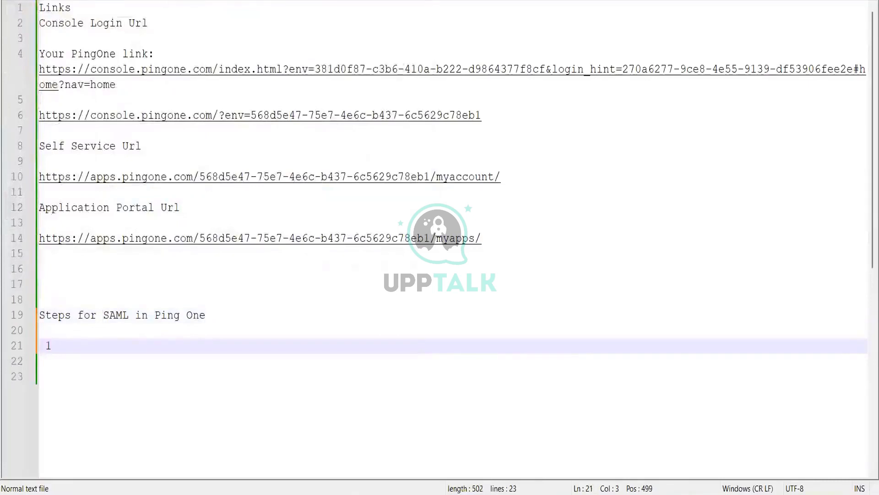
text(.A)
key(Return)
text(s)
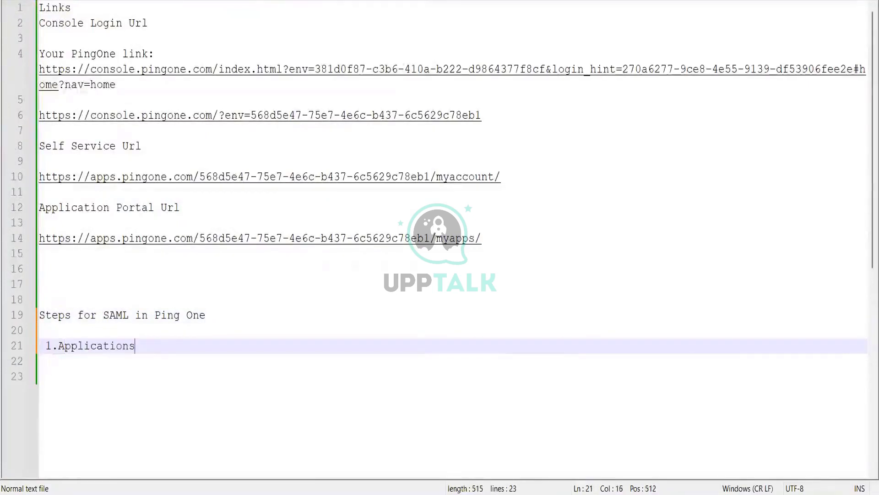
key(Return)
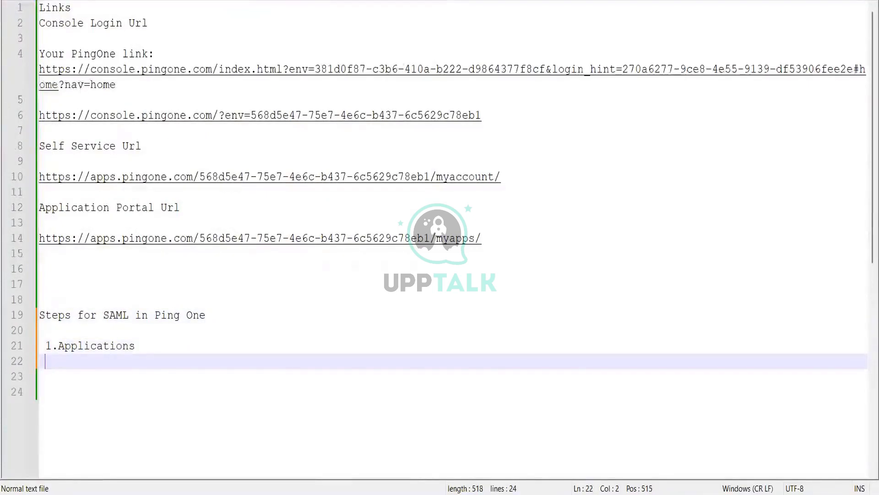
text(2. Add a)
key(Escape)
key(BackSpace)
key(BackSpace)
key(BackSpace)
key(BackSpace)
key(BackSpace)
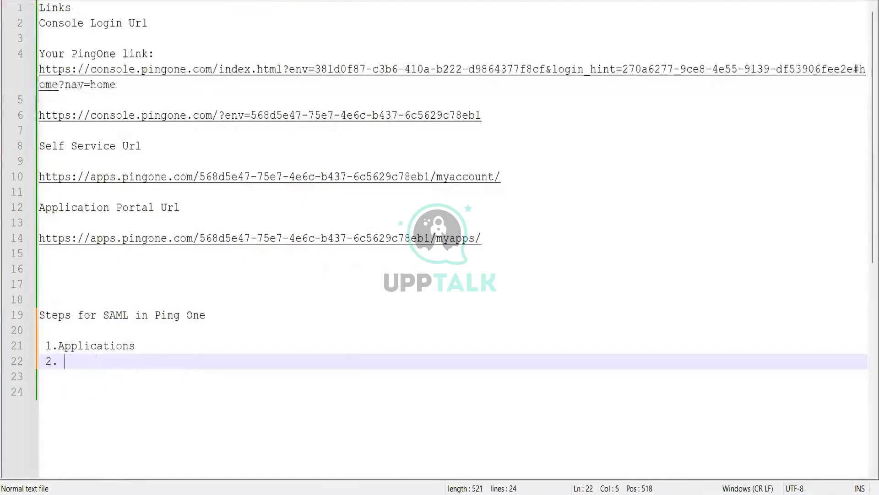
key(BackSpace)
key(BackSpace)
key(BackSpace)
key(BackSpace)
key(BackSpace)
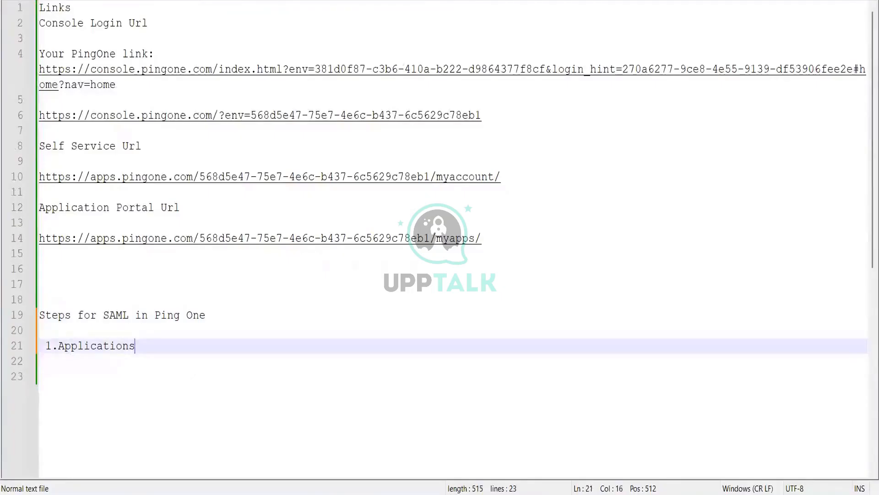
text(->)
text(Add an a)
text(pplicati)
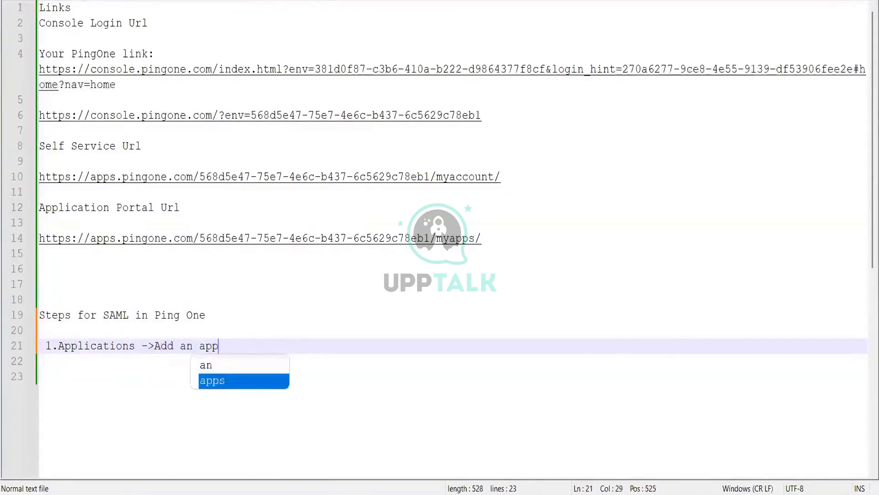
text(on)
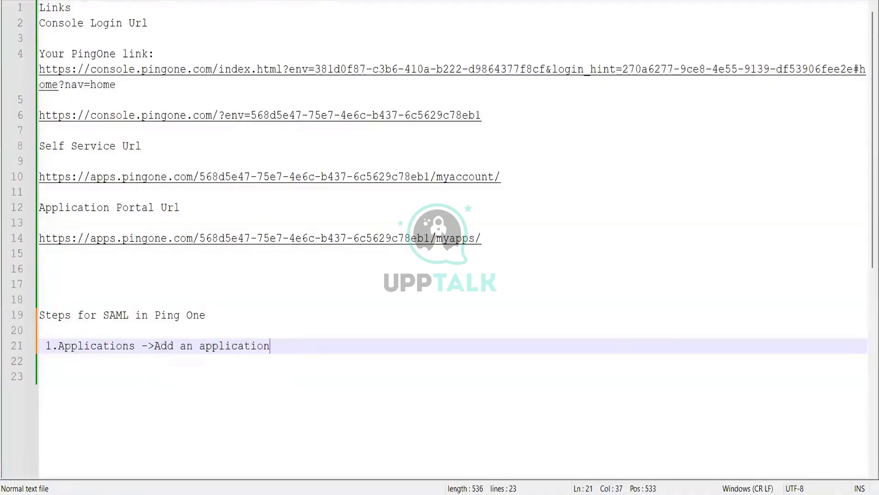
text(->appl)
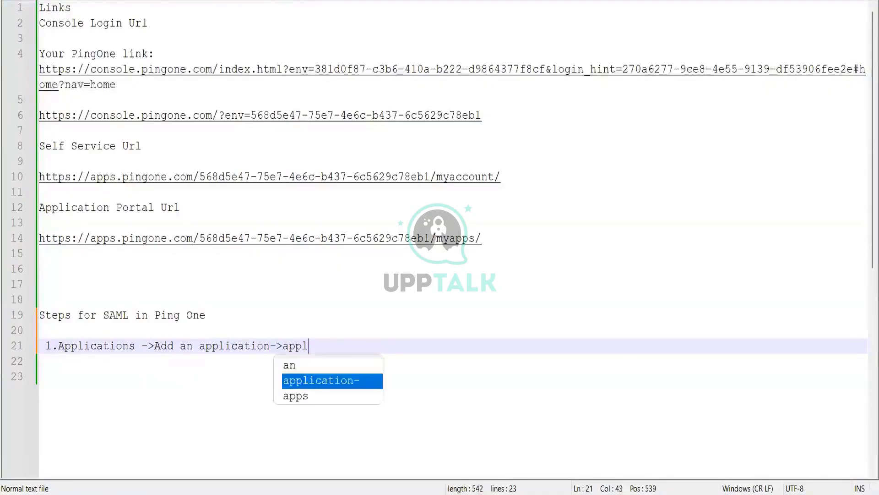
key(Return)
text(name)
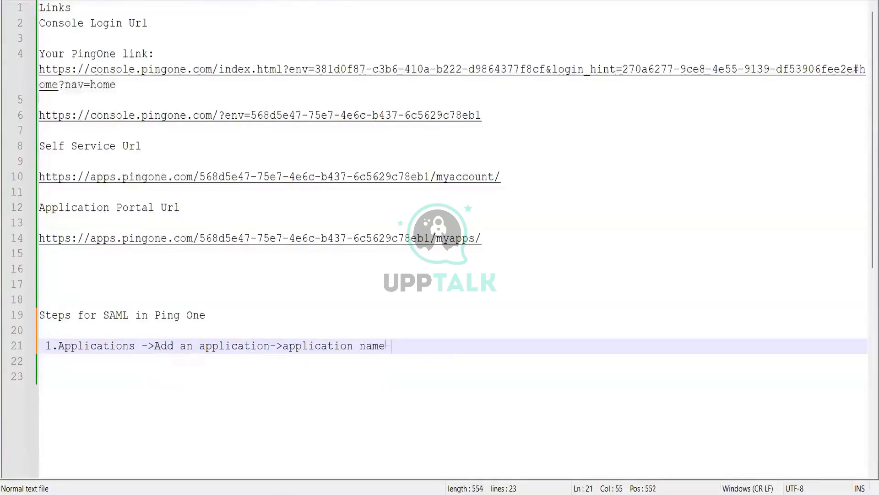
text(->ch)
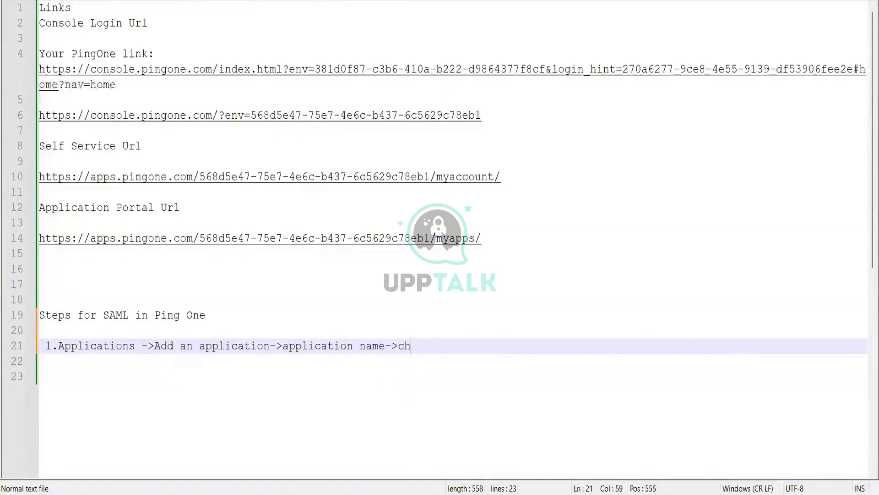
text(oose SAM)
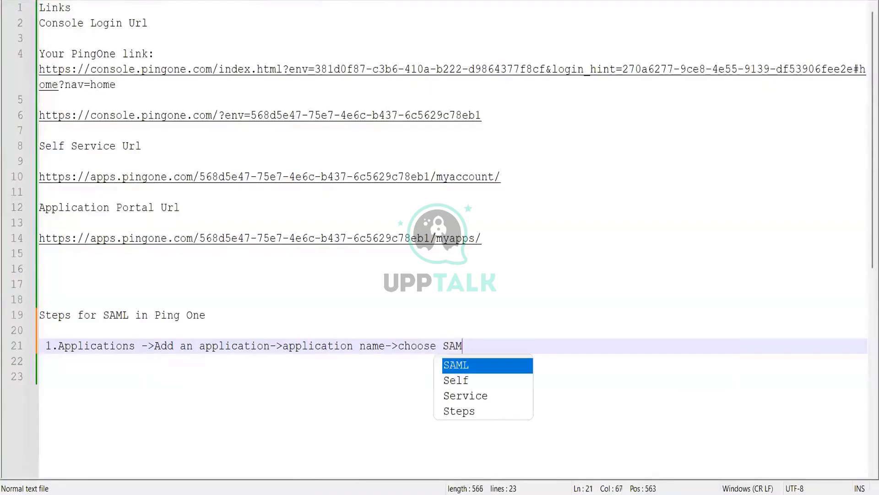
text(L type)
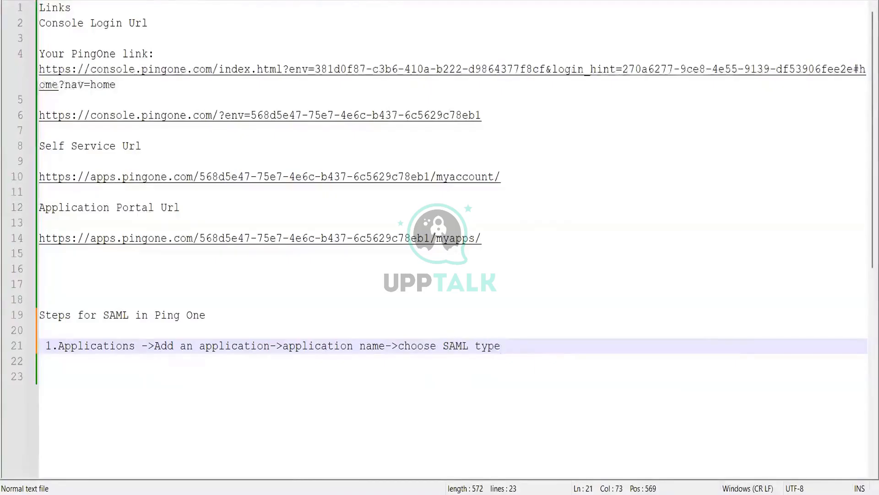
text(->upload)
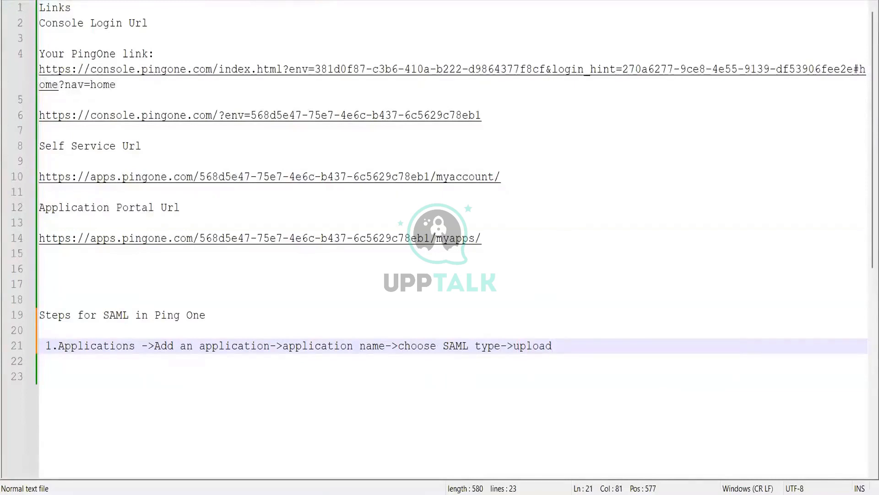
text(/manually enter me)
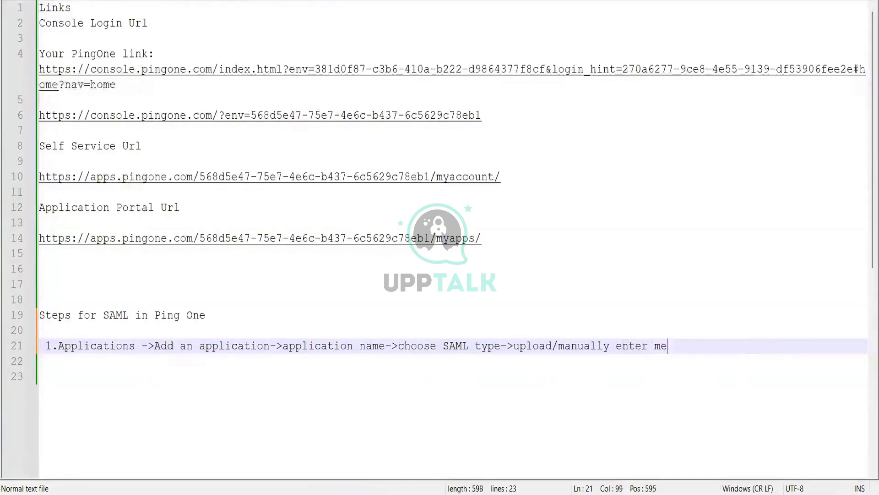
text(ta)
key(BackSpace)
key(BackSpace)
key(BackSpace)
key(BackSpace)
text(SAML )
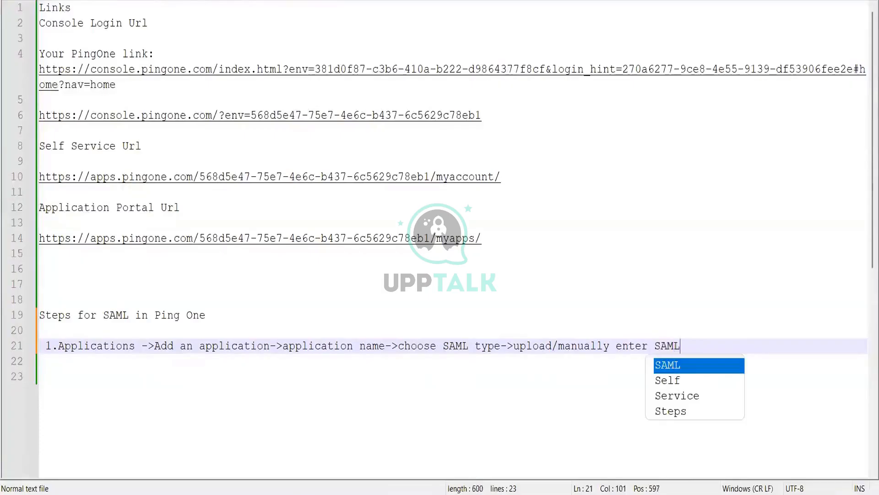
text(me)
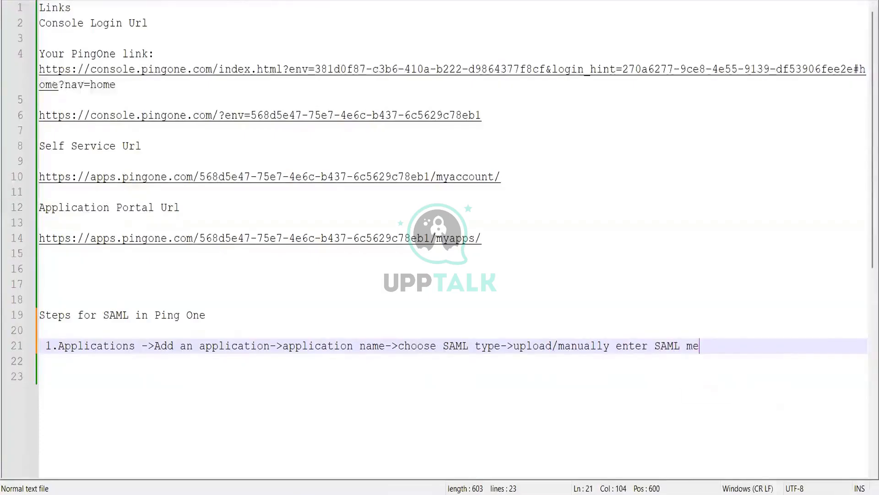
text(tadtaa)
key(BackSpace)
key(BackSpace)
key(BackSpace)
text(a)
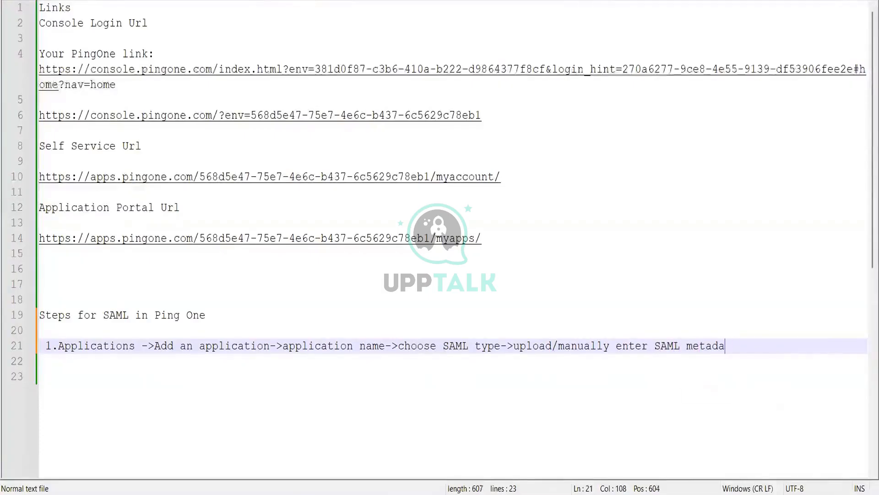
text(ta deta)
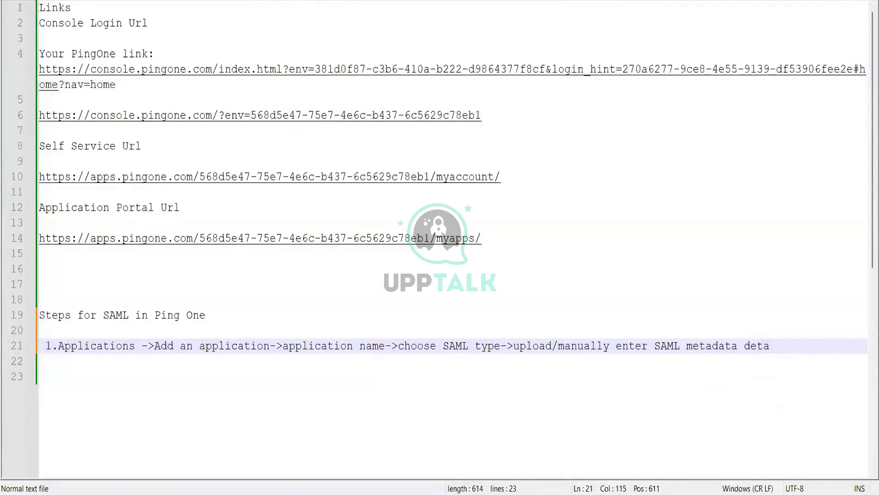
text(ils and sae)
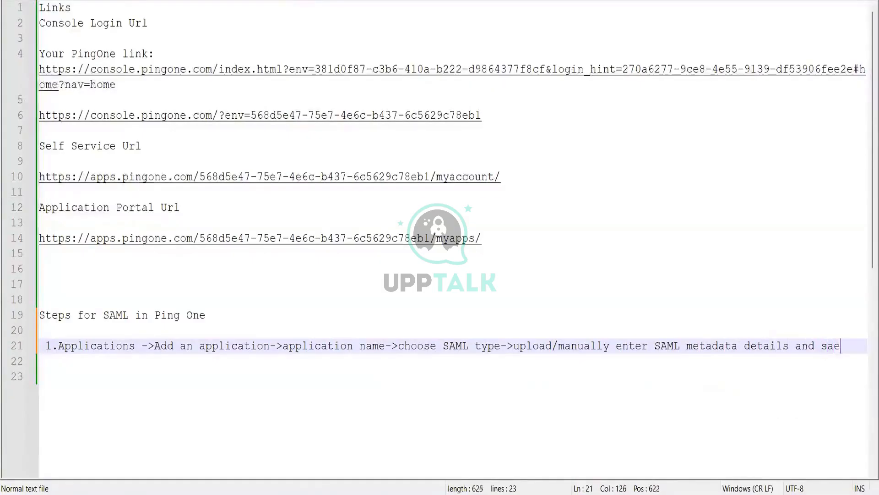
key(BackSpace)
text(ve th)
key(BackSpace)
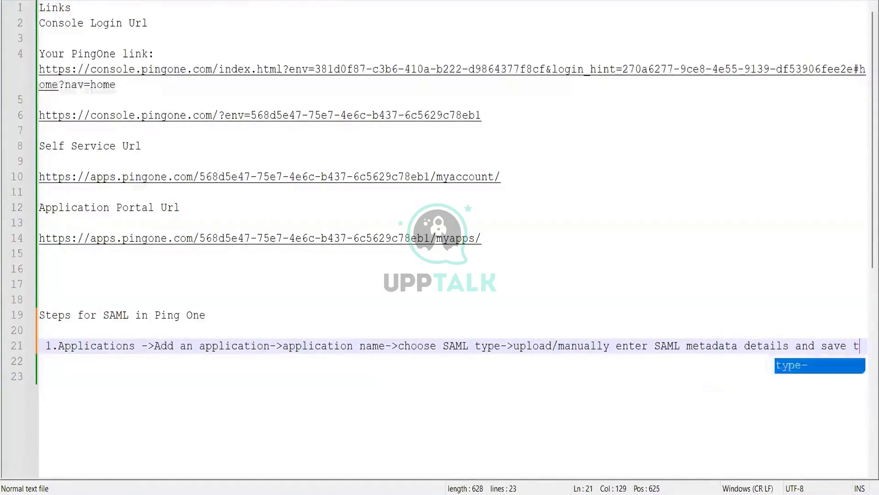
text(he SAML co)
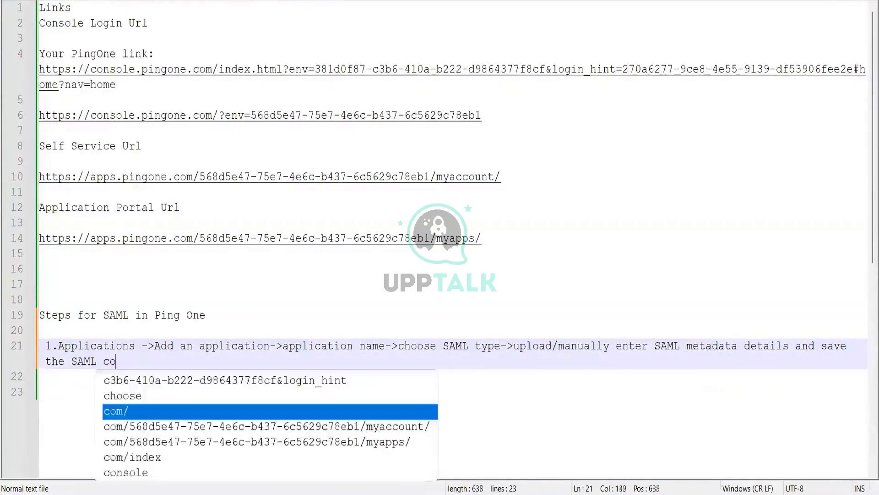
text(nnection)
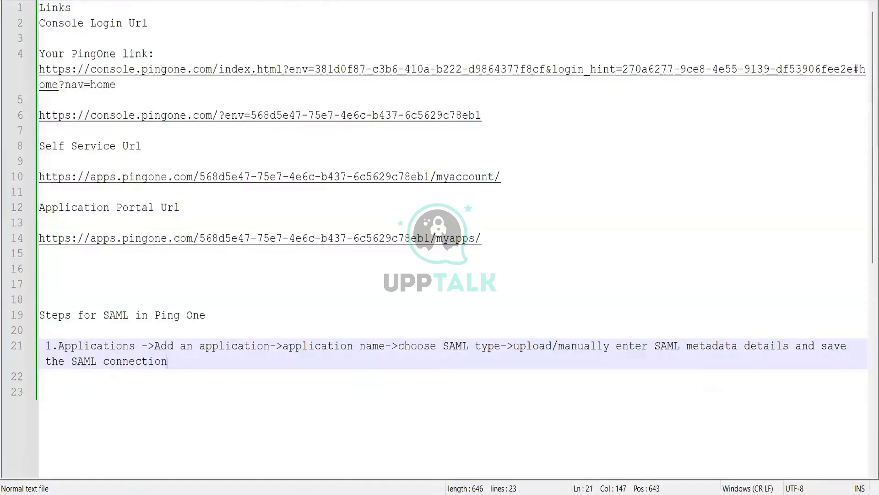
Write step 2 'Once saved we can see Overview of SAML profile' and save the file
key(Return)
key(Return)
text(2.)
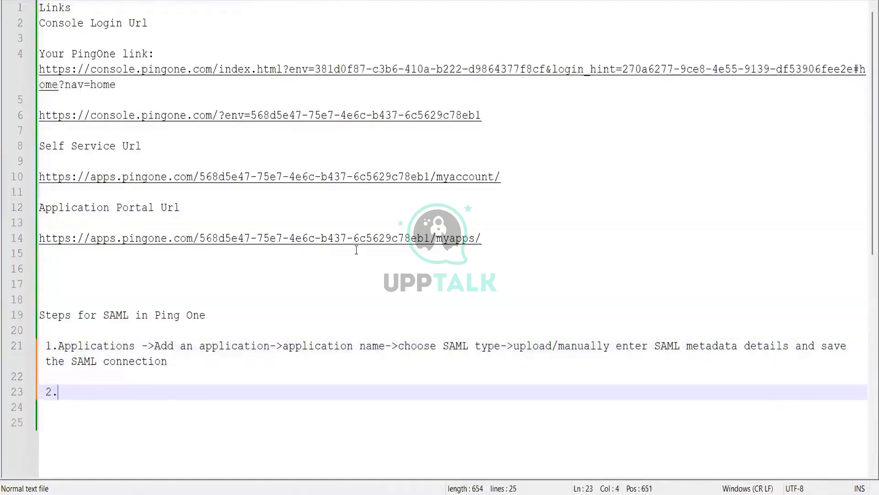
text( Overview)
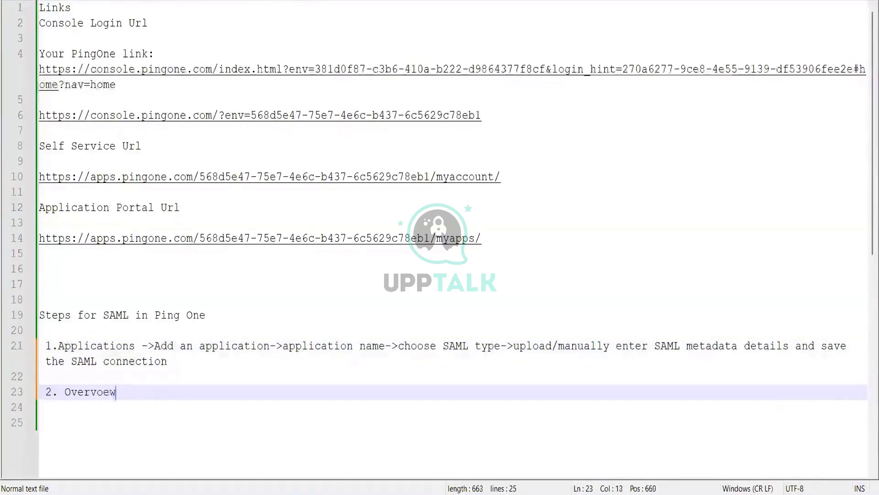
key(BackSpace)
key(BackSpace)
key(BackSpace)
text(iew)
key(Left)
key(Left)
key(Left)
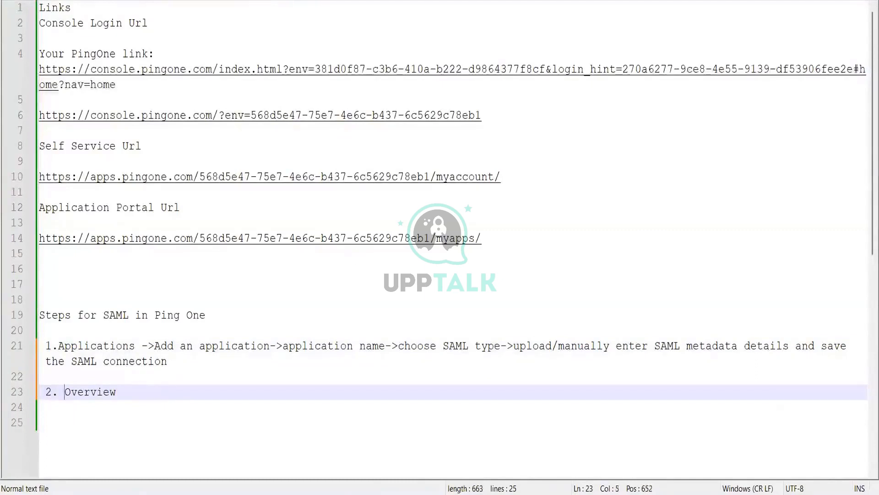
text(Onxe)
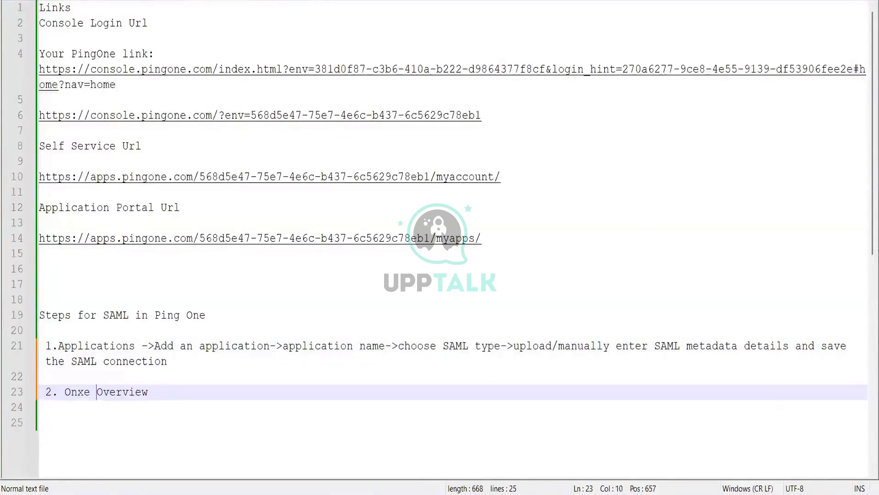
key(BackSpace)
key(BackSpace)
key(BackSpace)
text(ce saved w)
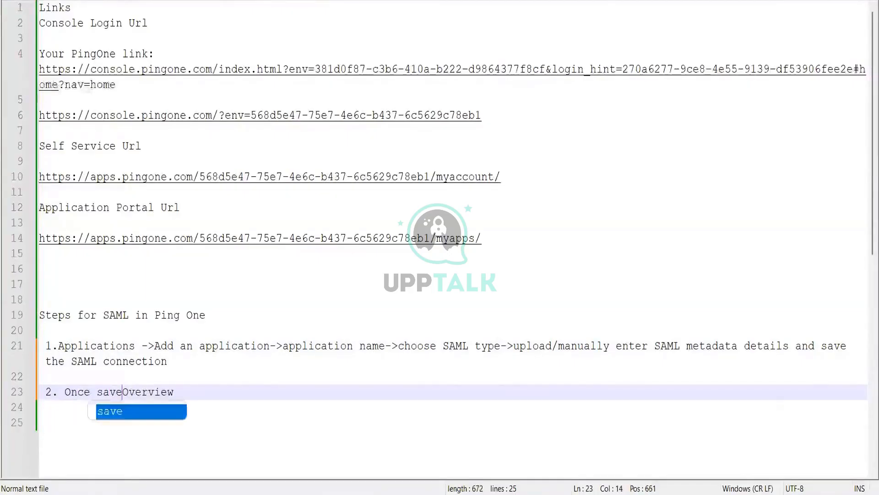
text(e can see)
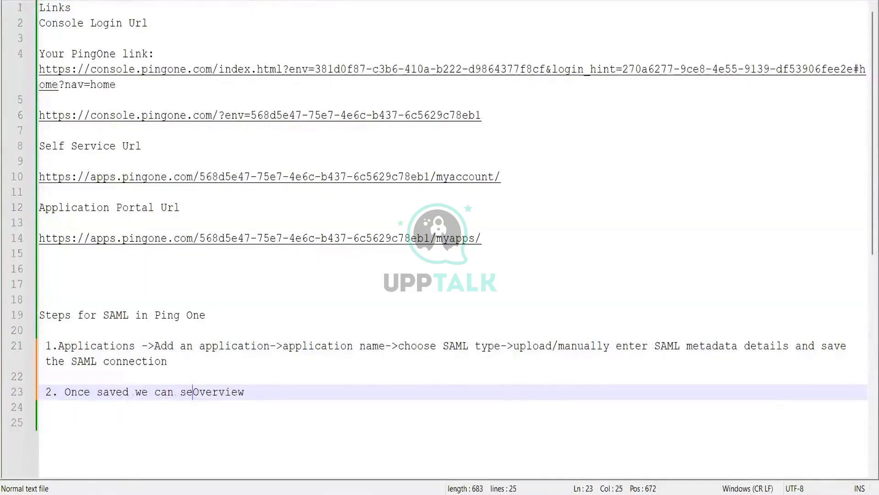
key(End)
text(of S)
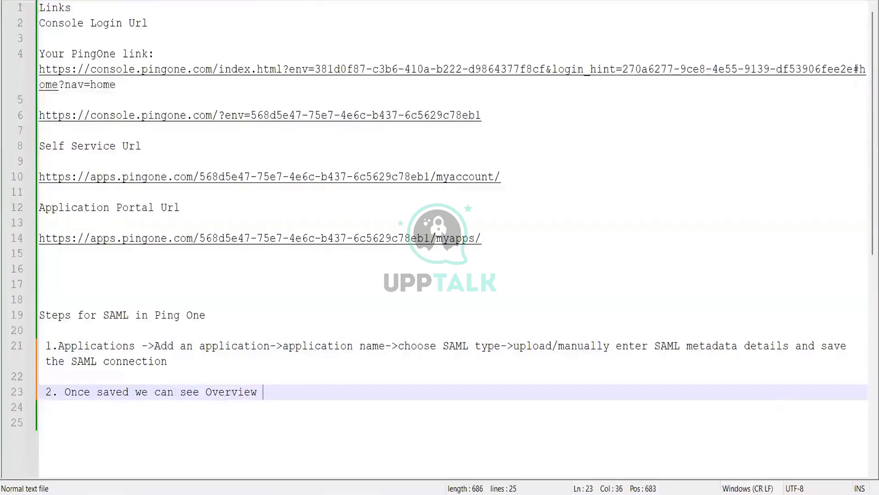
text(AML profile)
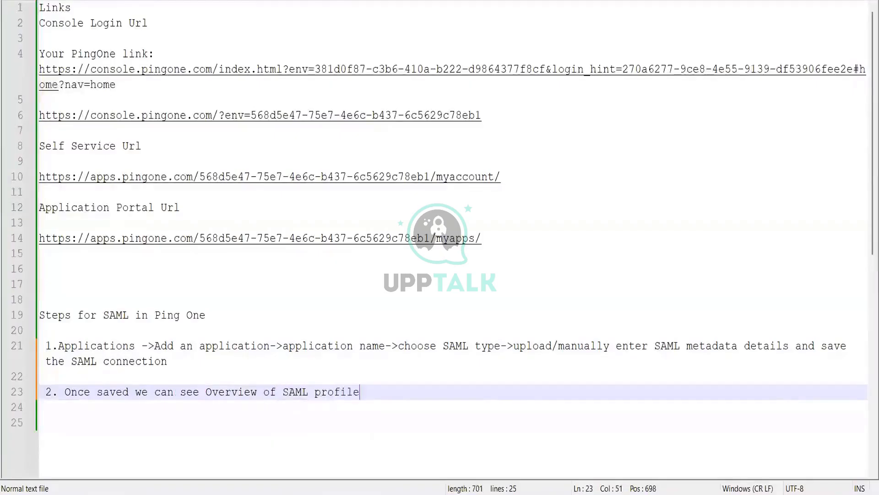
key(ctrl+s)
Add a '3.' line and remove the blank line between the steps
key(Return)
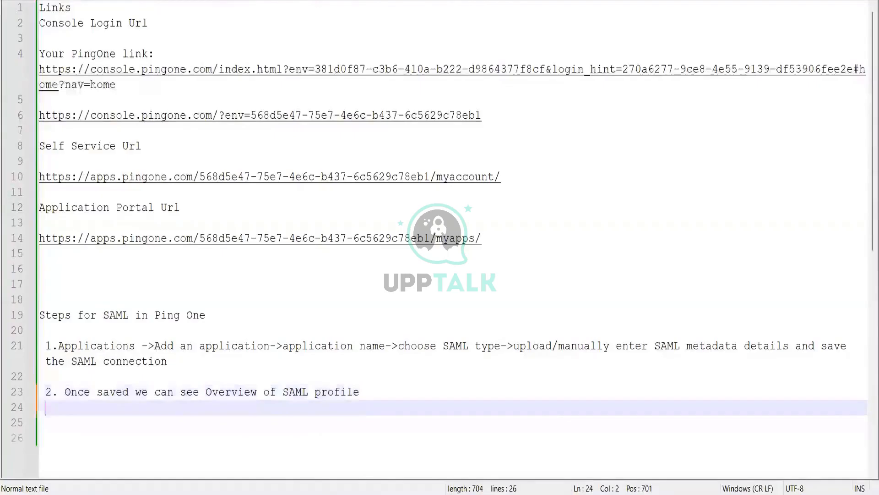
key(Return)
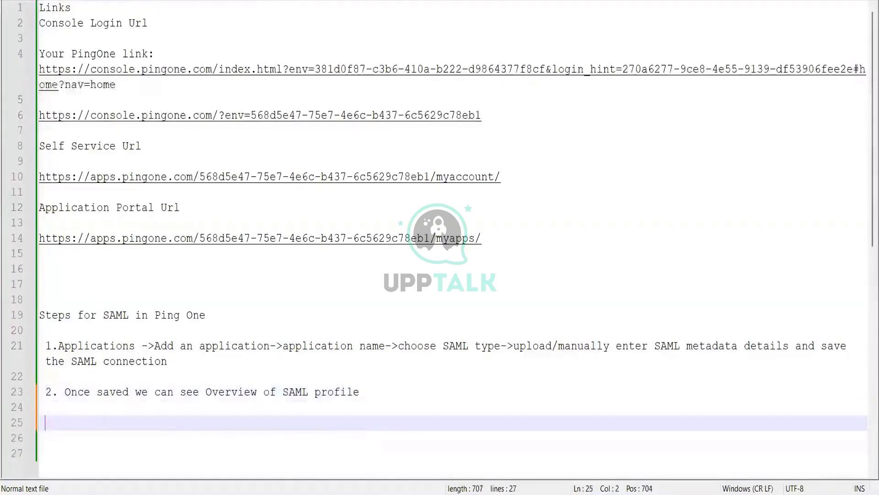
text(3.)
key(BackSpace)
key(BackSpace)
key(BackSpace)
key(BackSpace)
text(3.)
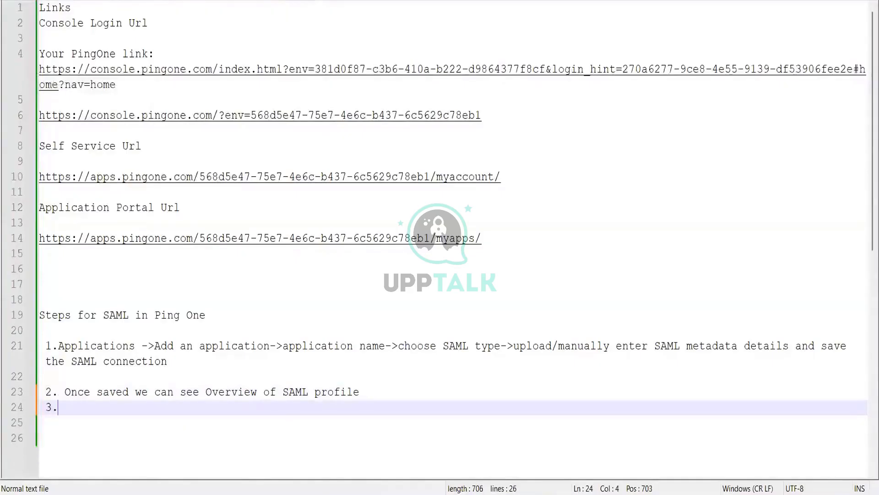
key(Up)
key(BackSpace)
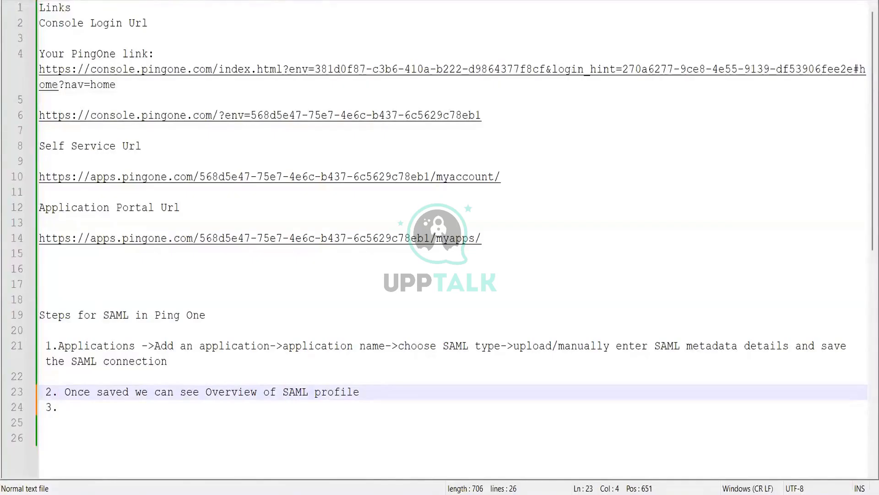
key(Up)
key(BackSpace)
key(BackSpace)
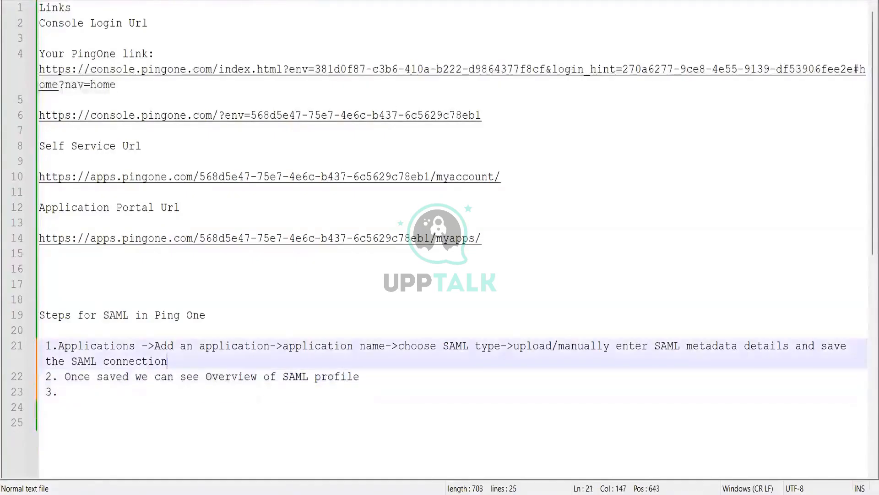
key(Down)
key(Down)
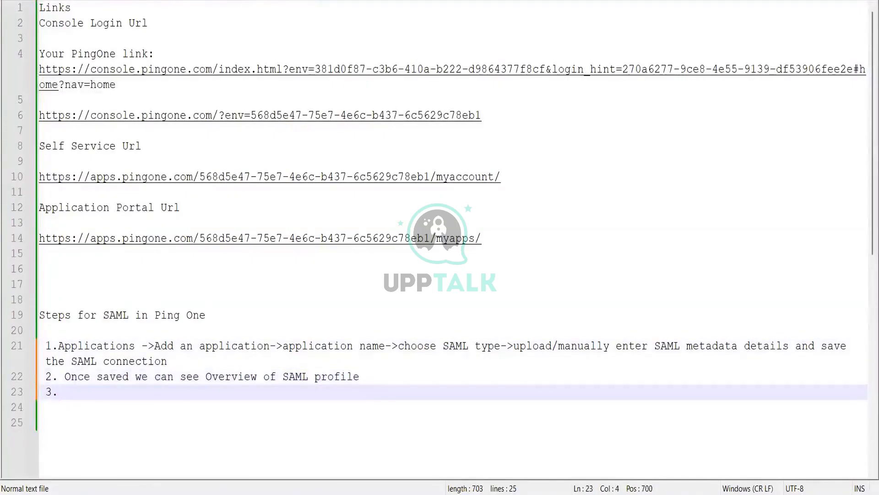
Write step 3 as 'Configuration(upload cert/acs url/entity id', fixing typos along the way
text(Conif)
key(BackSpace)
key(BackSpace)
text(figr)
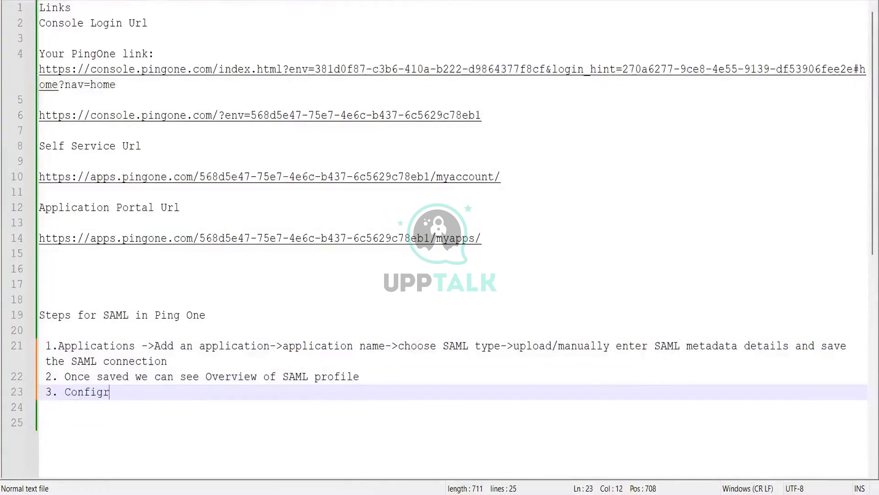
key(BackSpace)
text(uration)
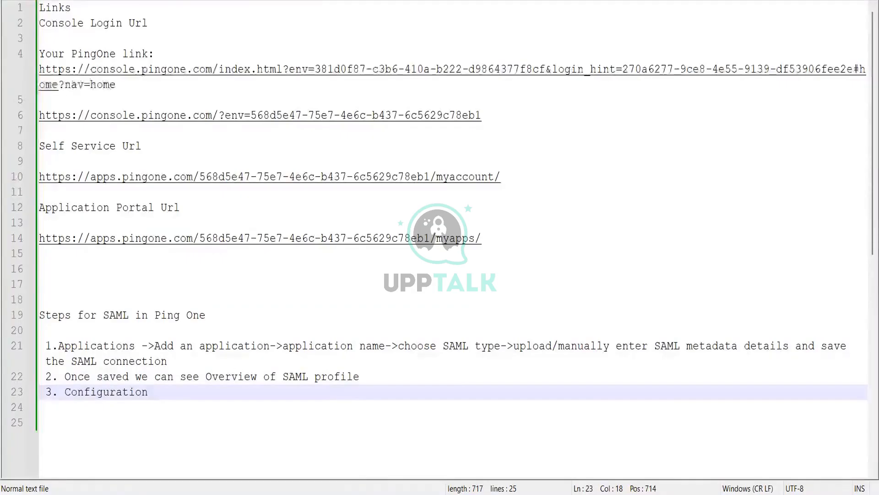
text((upload)
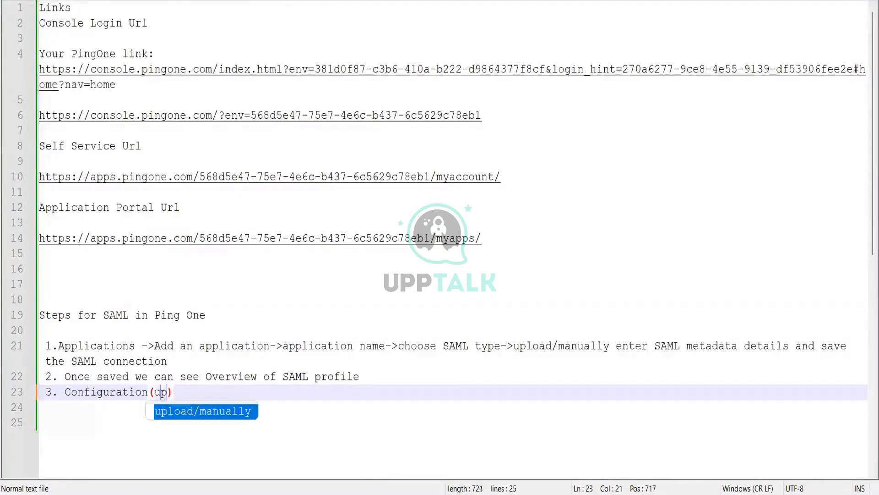
text( cert)
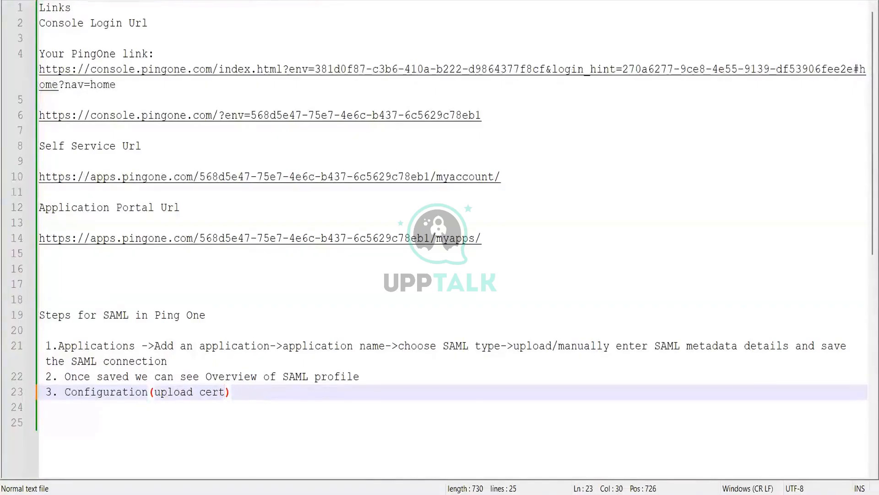
text(/acs)
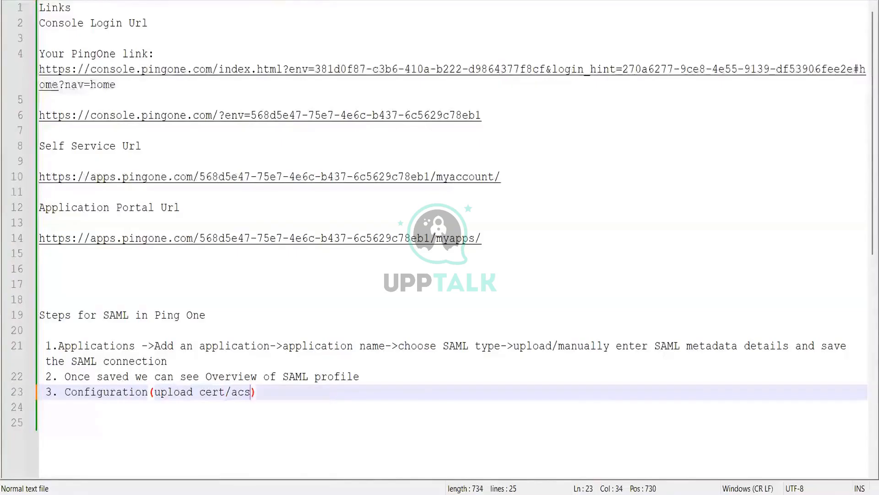
text( url/en)
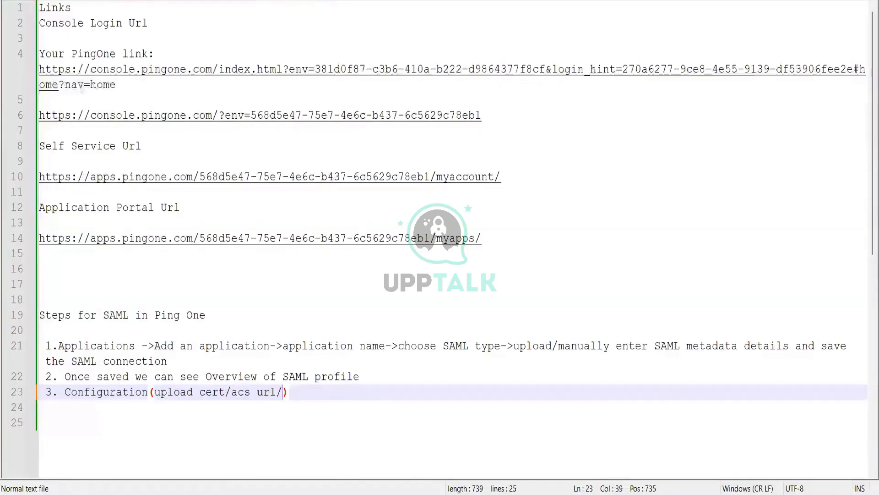
text(tity)
key(BackSpace)
key(BackSpace)
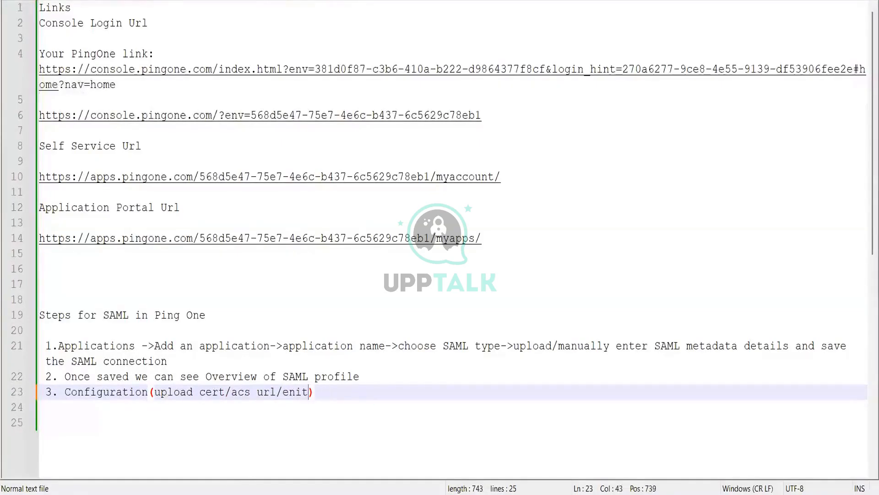
text(ty and at)
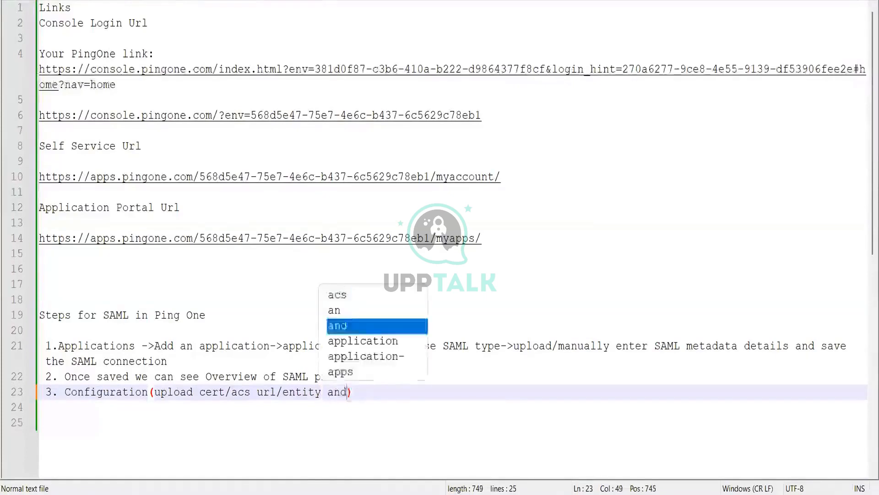
text(tribiyte)
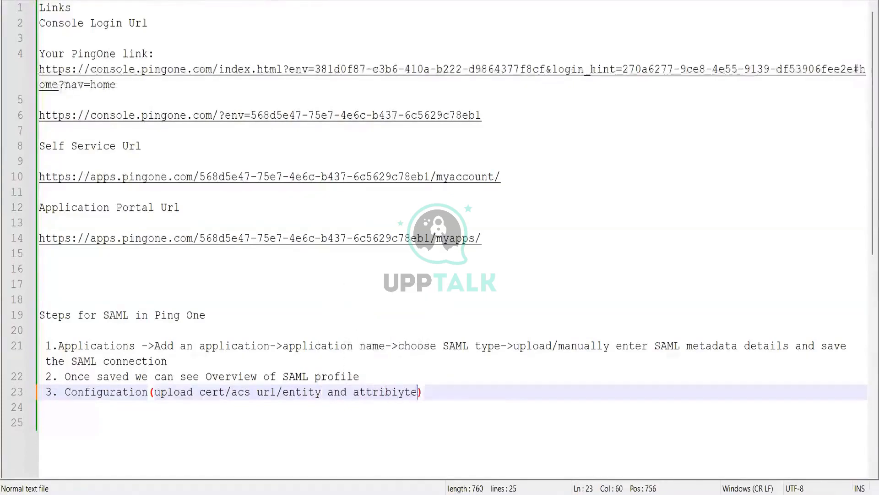
key(BackSpace)
key(BackSpace)
key(BackSpace)
key(BackSpace)
text(utes)
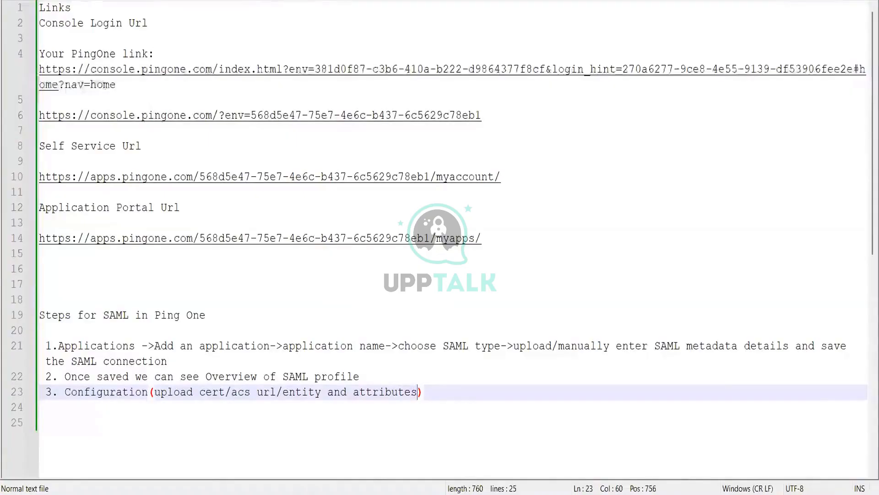
key(BackSpace)
key(BackSpace)
key(BackSpace)
key(BackSpace)
key(BackSpace)
key(BackSpace)
key(BackSpace)
key(BackSpace)
key(BackSpace)
key(BackSpace)
key(BackSpace)
key(BackSpace)
key(BackSpace)
key(BackSpace)
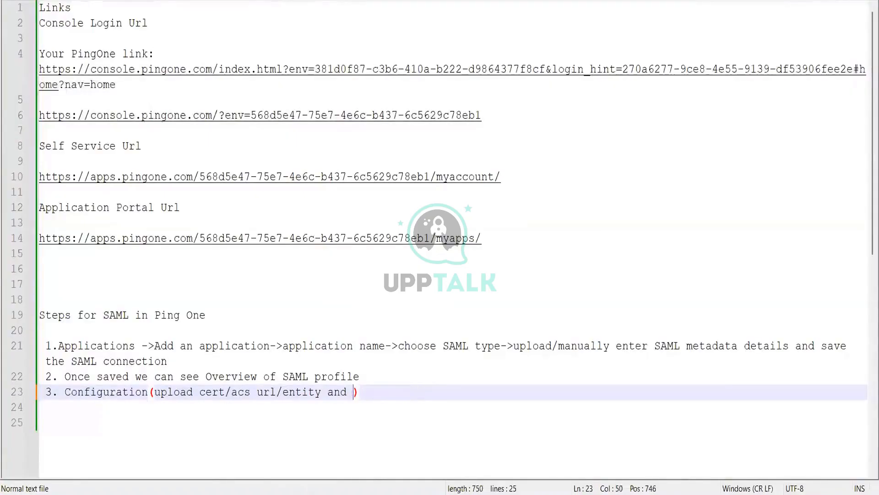
text(id)
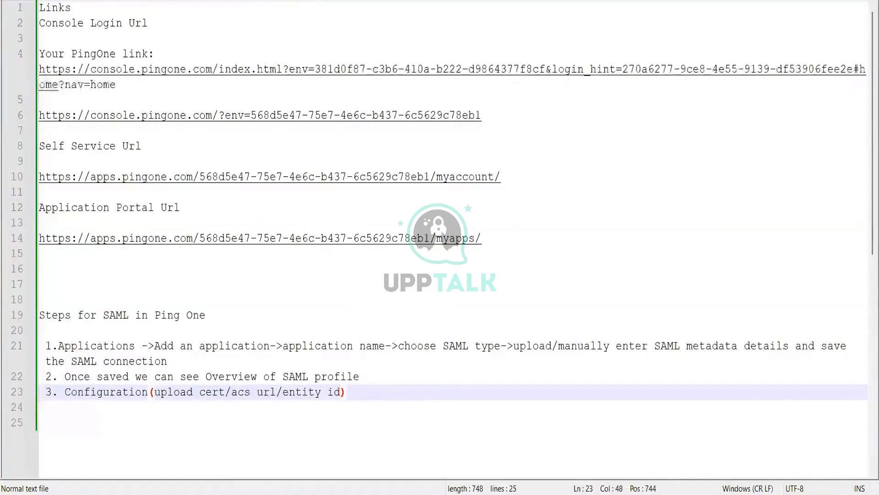
Append ',encryption if required' to step 3 and begin step 4 with '4.Authen'
key(End)
key(Return)
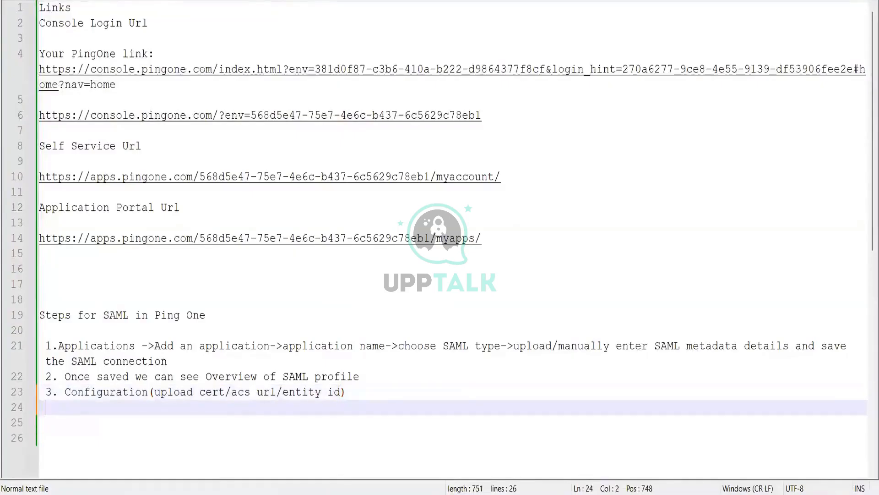
text(4.)
key(BackSpace)
key(BackSpace)
key(BackSpace)
key(BackSpace)
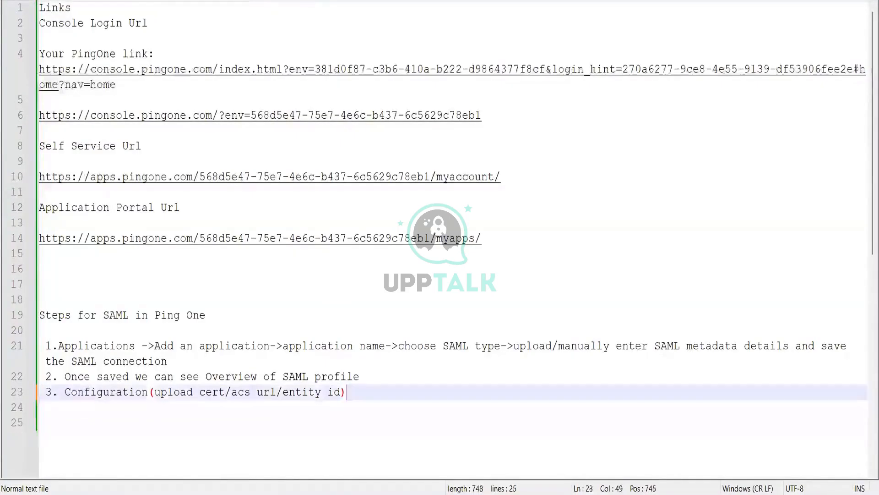
text(,env)
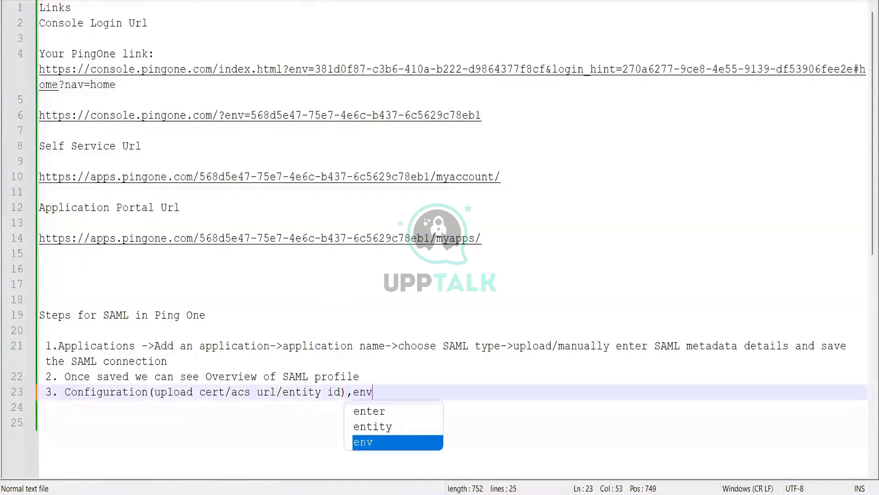
key(BackSpace)
text(cry)
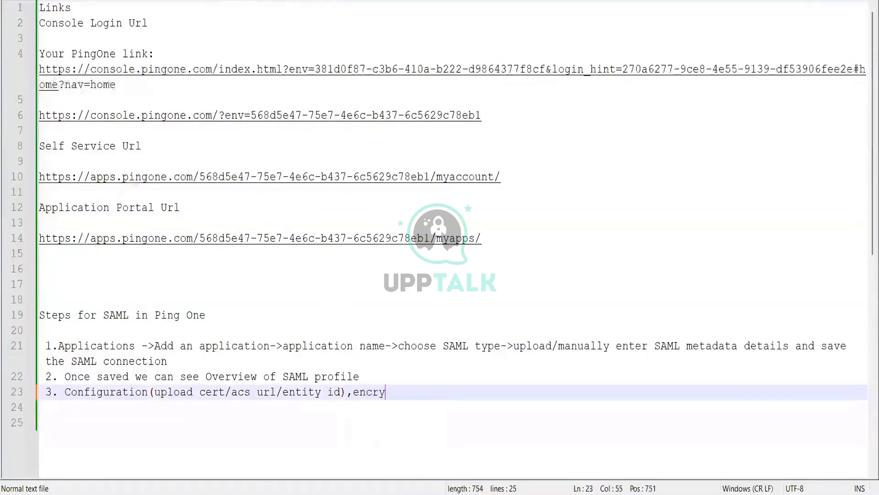
text(ption if reqyur)
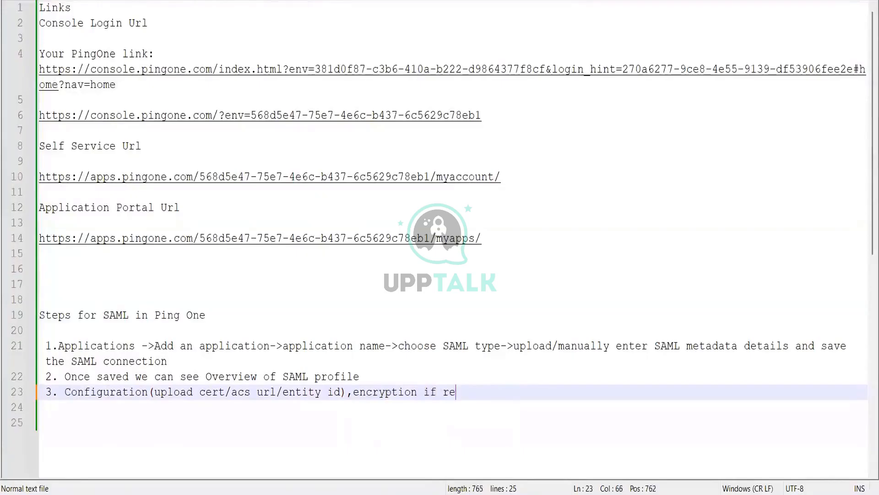
key(BackSpace)
key(BackSpace)
key(BackSpace)
text(uired)
key(Return)
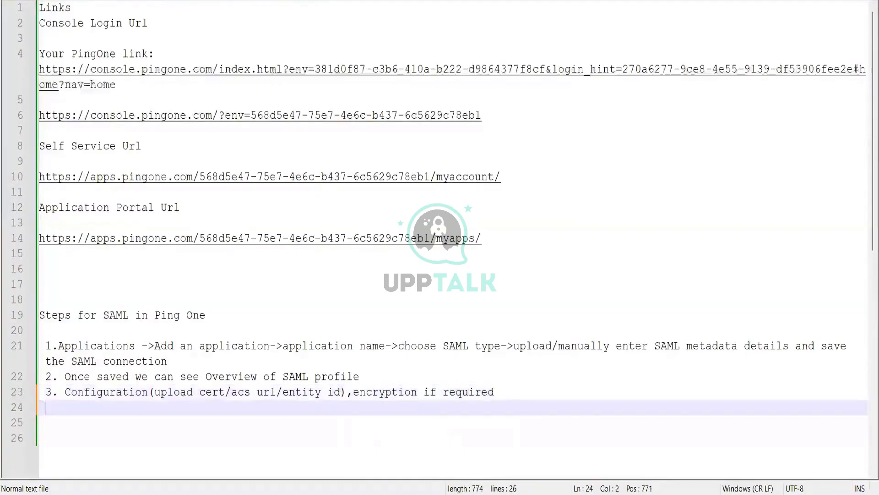
text(4.Authentuc)
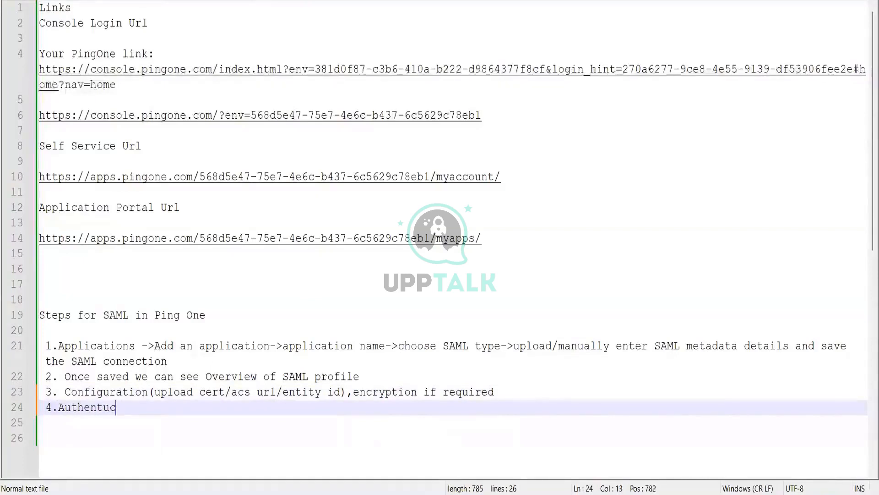
Complete step 4 as 'Authentication polices' and remove the spaces after '2.' and '3.'
key(BackSpace)
key(BackSpace)
text(ication po)
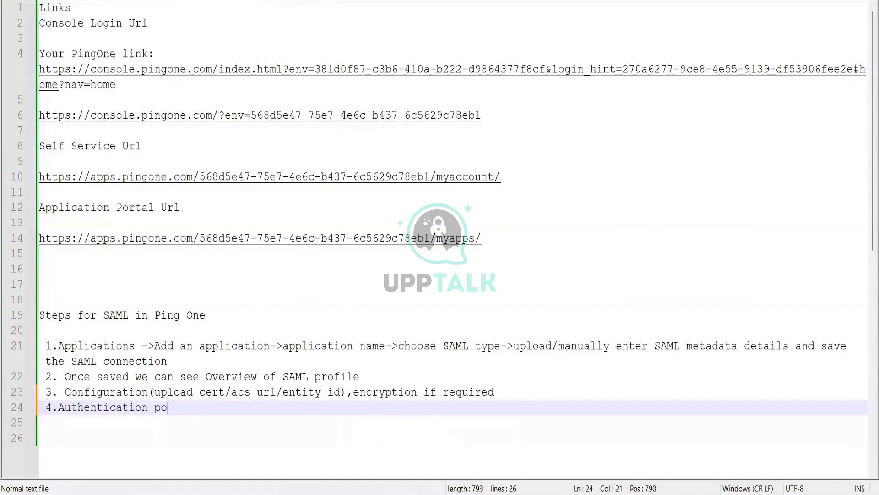
text(lices)
key(Up)
key(Left)
key(Left)
key(Left)
key(Left)
key(Left)
key(Left)
key(Left)
key(Left)
key(Left)
key(Left)
key(Left)
key(Left)
key(Left)
key(Left)
key(Left)
key(Left)
key(Left)
key(Left)
key(Left)
key(Left)
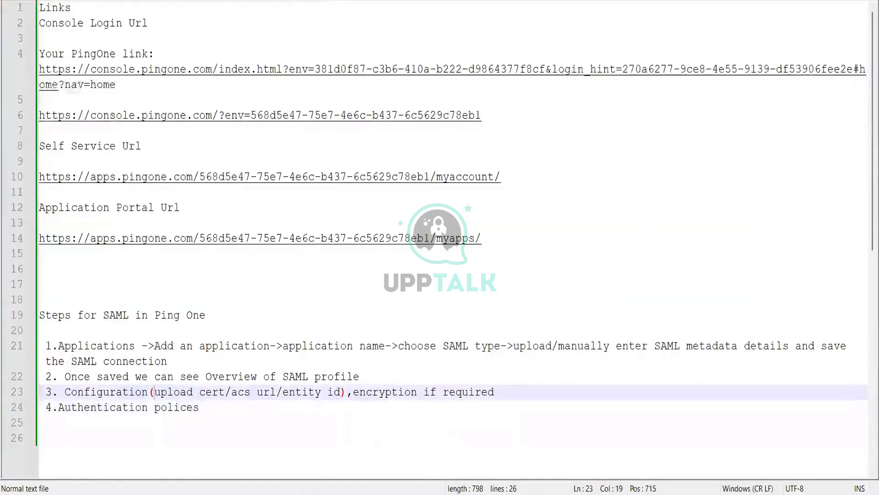
key(Left)
key(BackSpace)
key(Up)
key(Right)
key(BackSpace)
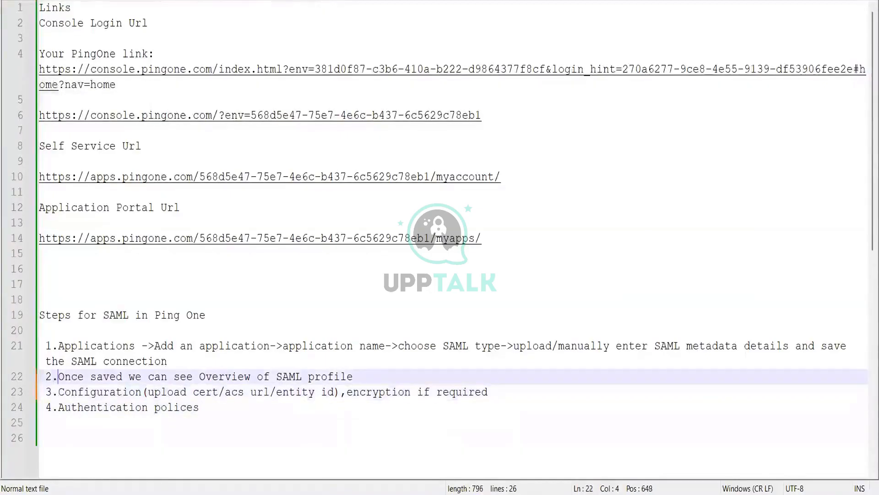
Add '5.Attributes' and '6.Group Access' lines, then return to the PingOne console
key(ctrl+Down)
key(Down)
key(Down)
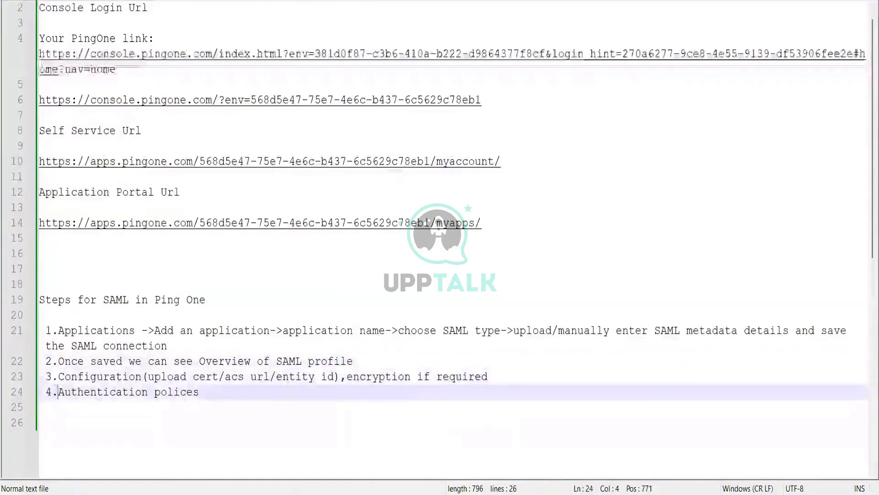
key(Right)
key(Right)
key(Right)
key(Right)
key(Right)
key(Right)
key(Right)
key(Right)
key(Right)
key(Right)
key(Right)
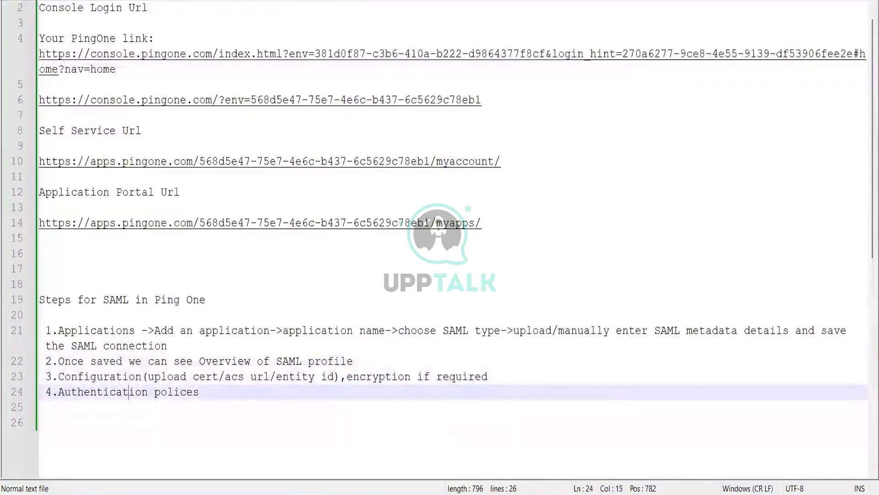
key(Right)
key(Right)
key(Right)
key(Right)
key(Right)
key(Right)
key(Right)
key(Right)
key(Right)
key(Right)
key(Right)
key(Return)
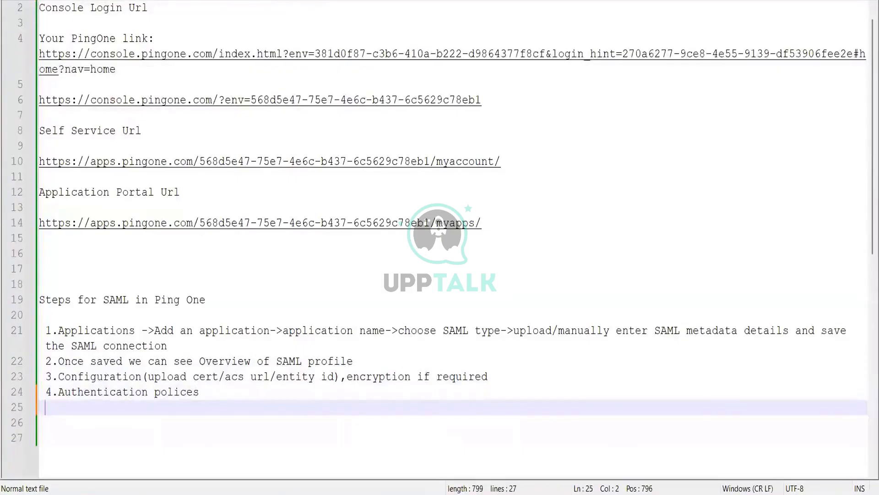
text(5.A)
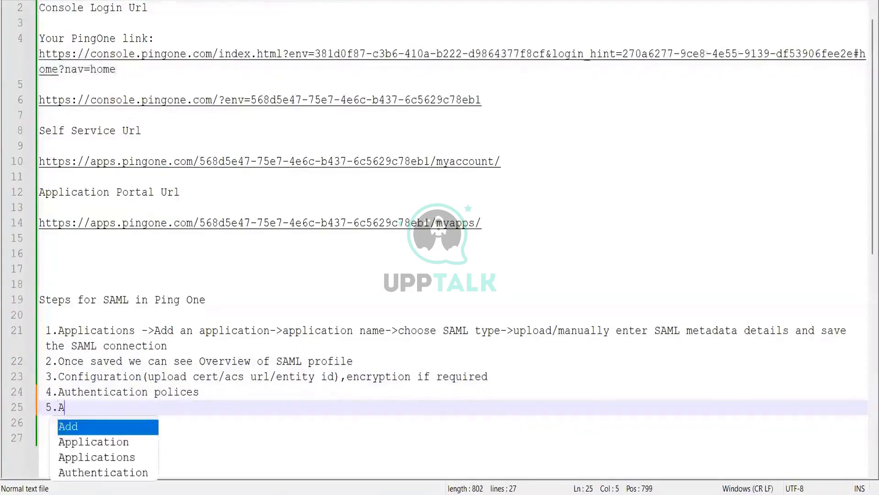
text(ttributes)
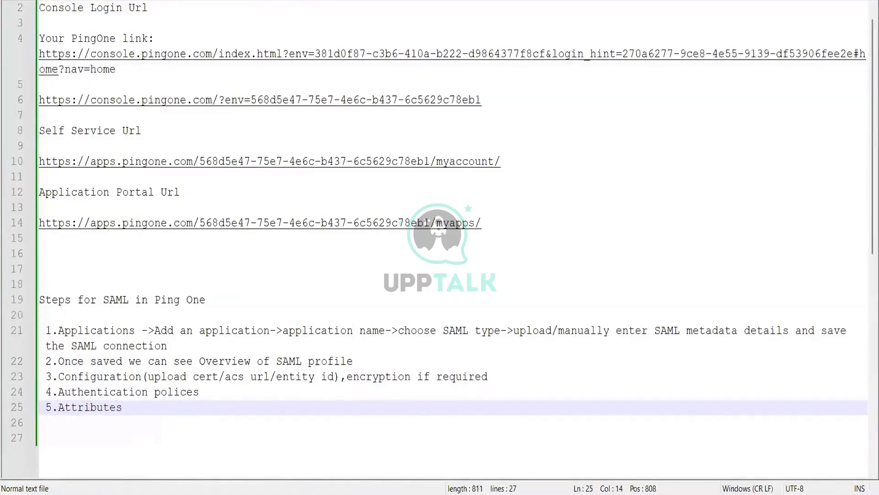
key(Return)
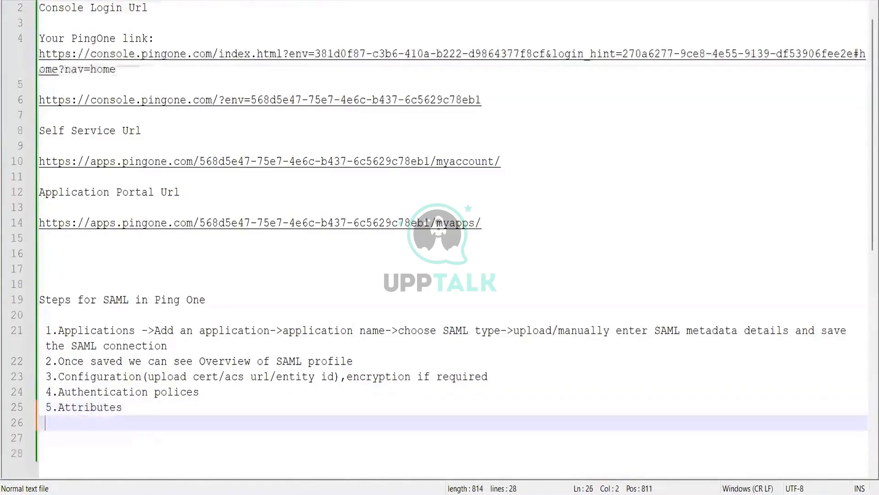
text(6.G)
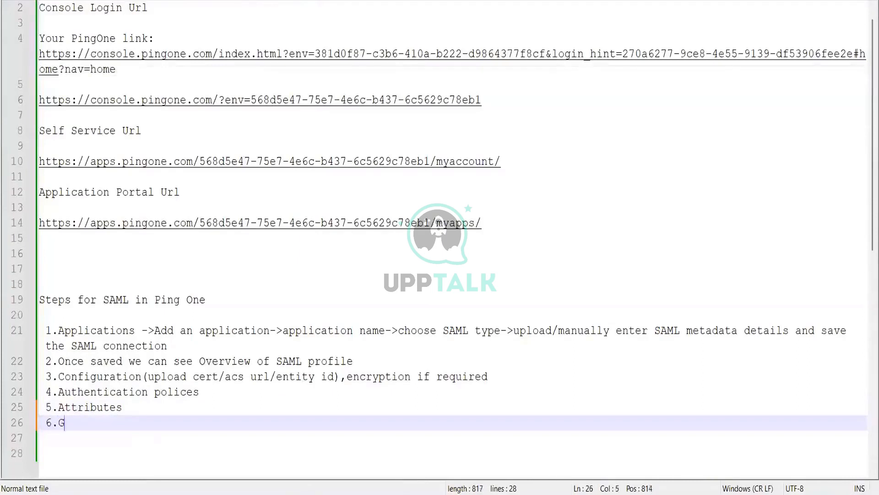
text(roup Access)
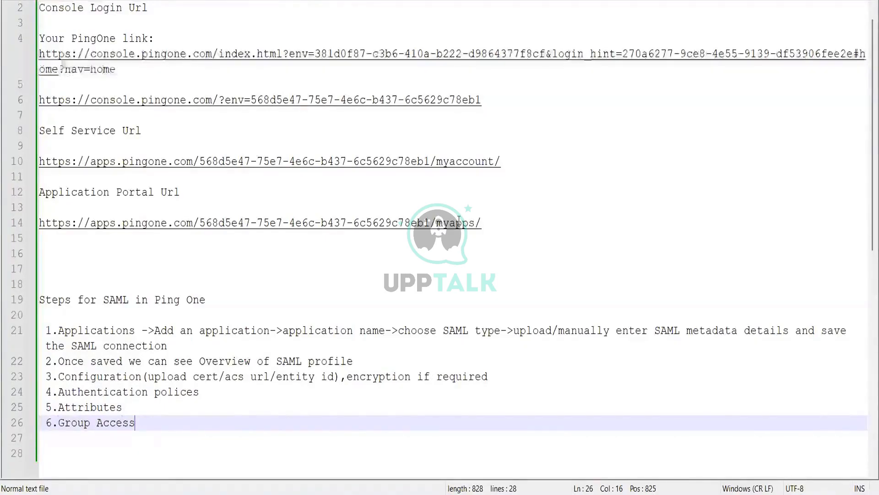
key(alt+Tab)
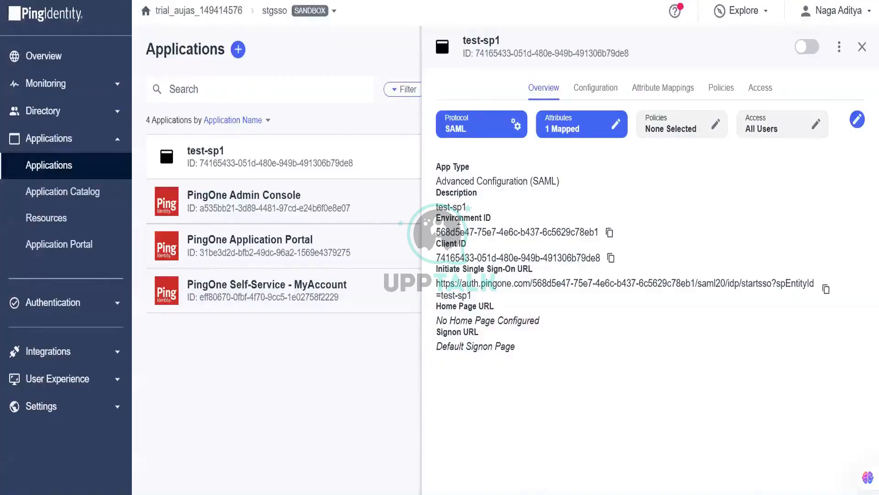
Put test-sp1's SAML configuration into edit mode, showing ACS URL and RSA_SHA256 signing
click(591, 90)
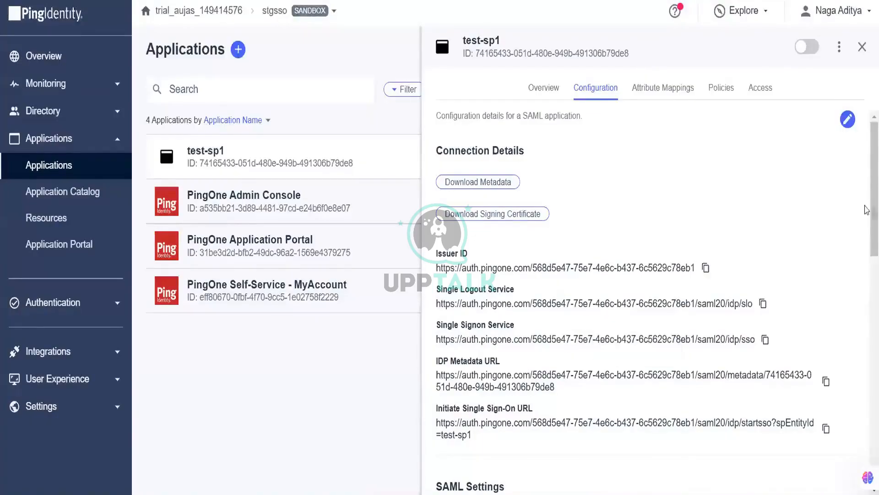
mouse_move(867, 211)
mouse_down()
mouse_move(867, 382)
mouse_move(867, 207)
mouse_up()
click(847, 120)
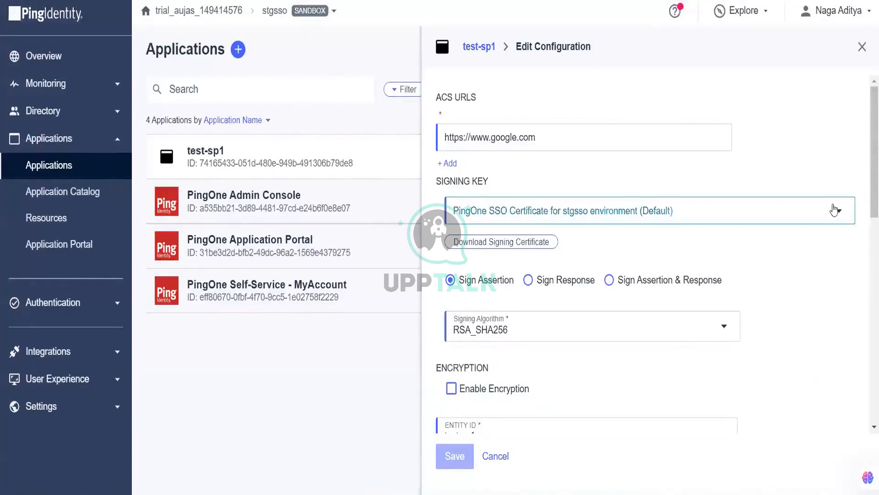
Set Subject NameID format to urn:oasis:names:tc:SAML:1.1:nameid-format:unspecified, keeping the signing key unchanged
click(833, 212)
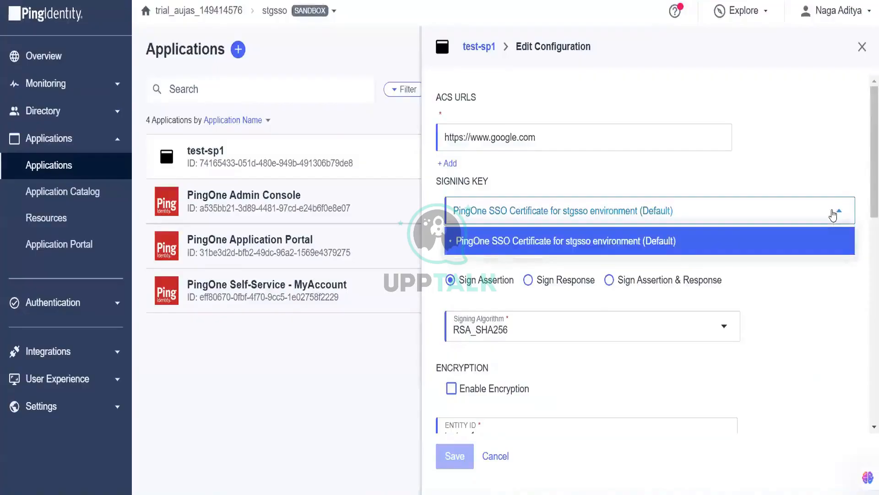
click(833, 213)
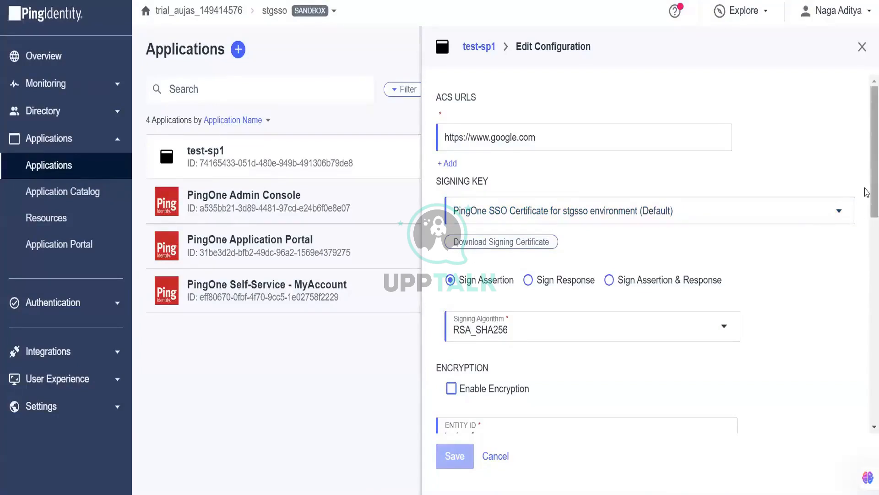
drag(867, 193, 867, 266)
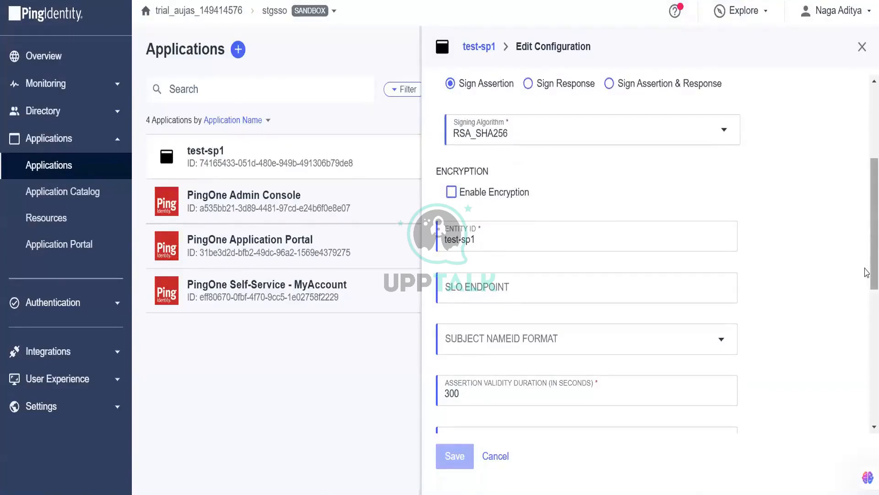
drag(867, 265, 867, 297)
click(722, 247)
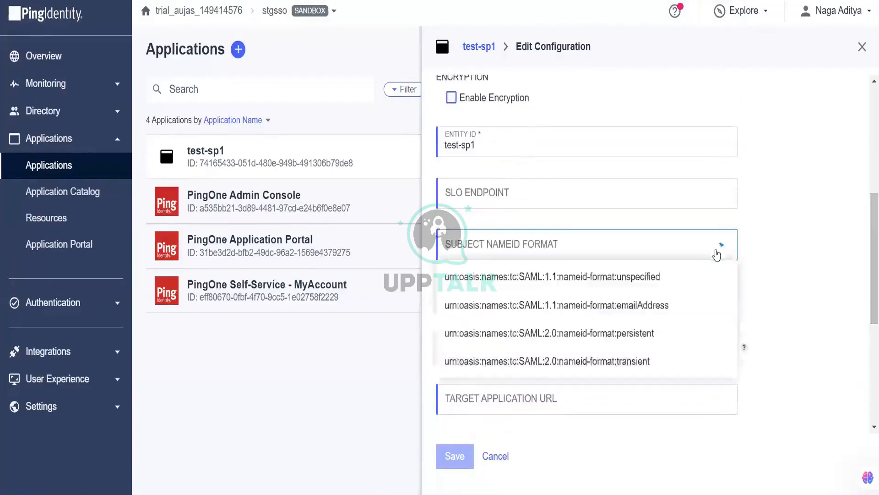
click(673, 275)
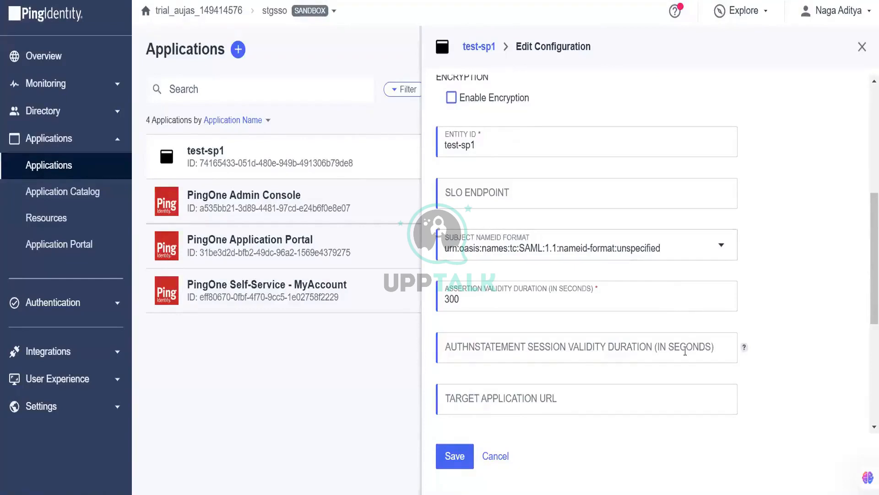
Try 300 in the AuthnStatement session duration, read its help, then leave the field blank
click(685, 351)
text(300)
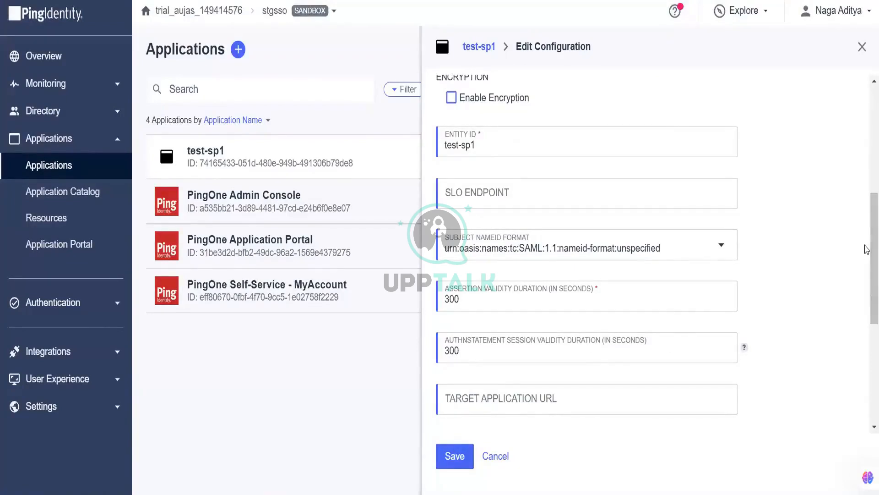
click(744, 347)
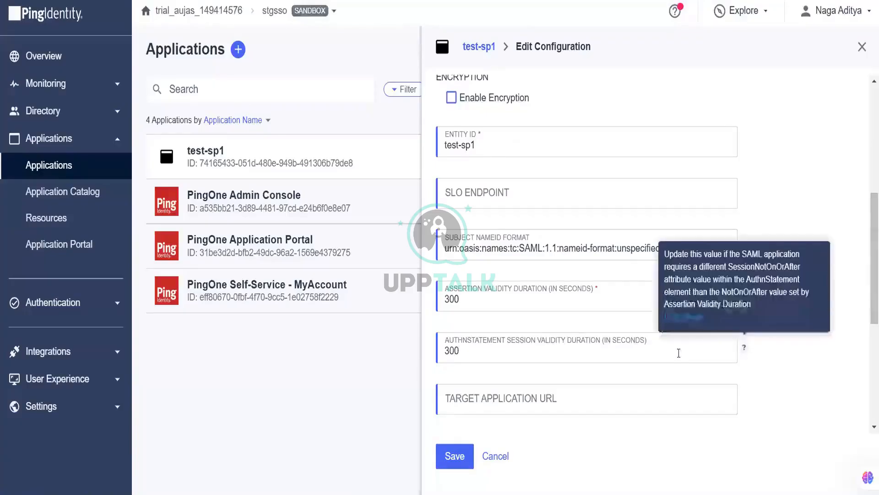
double_click(679, 353)
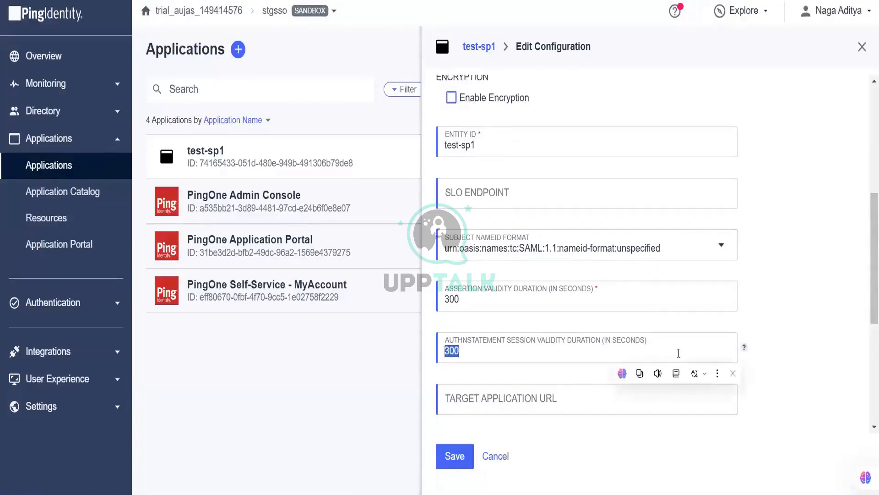
key(BackSpace)
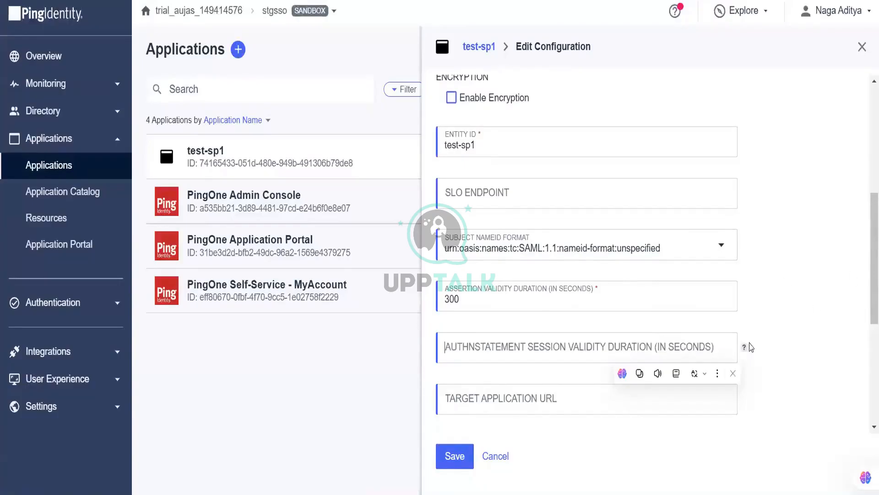
click(745, 351)
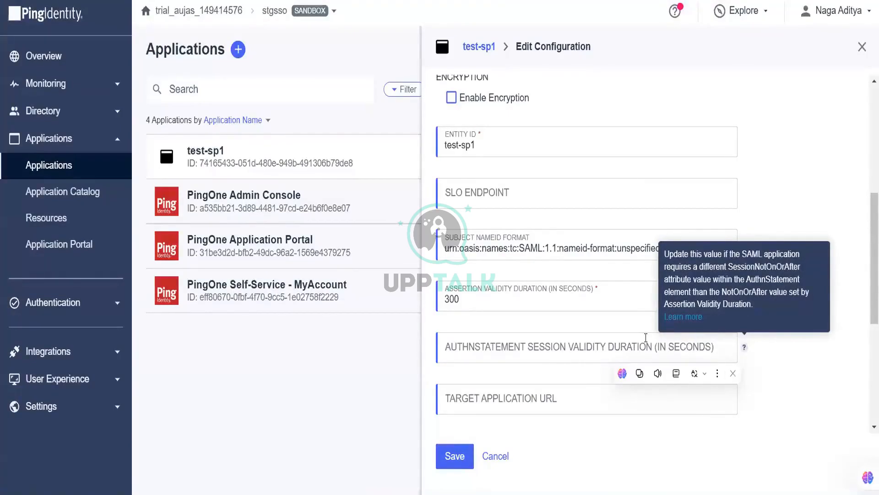
click(646, 337)
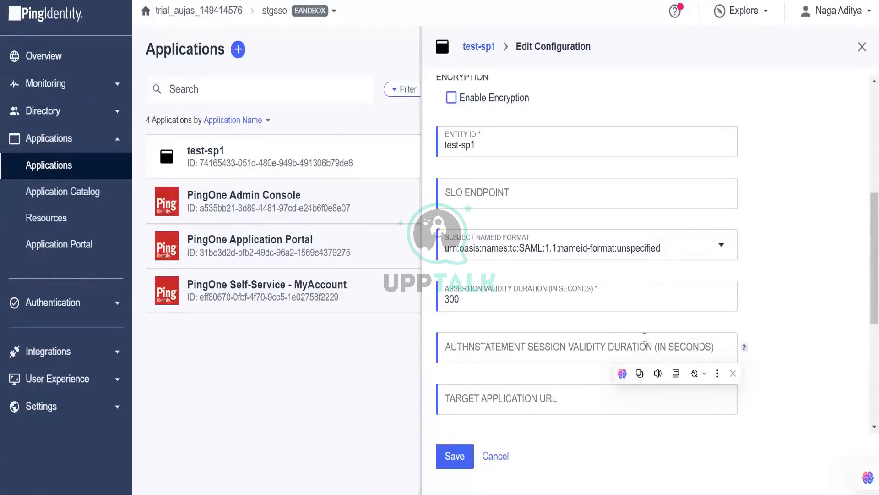
Review the edit form down to CORS Settings, then save test-sp1's updated SAML configuration
scroll(867, 330, down, 1)
scroll(867, 330, down, 3)
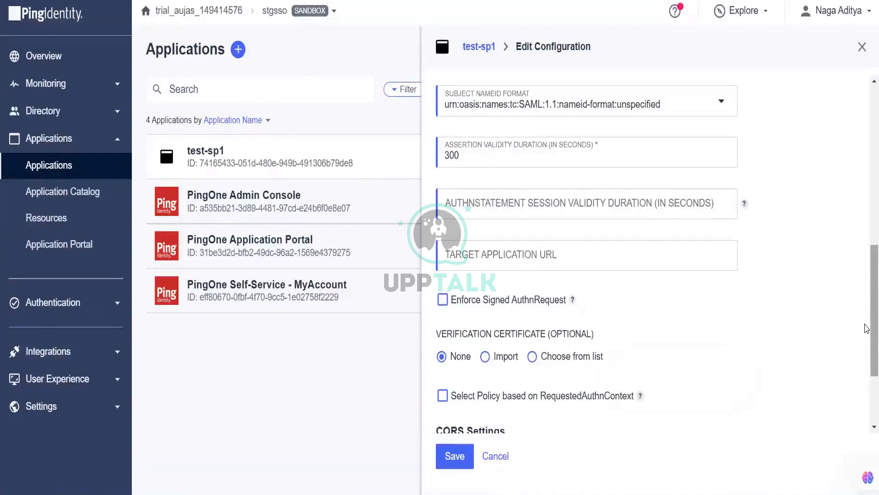
scroll(867, 362, down, 3)
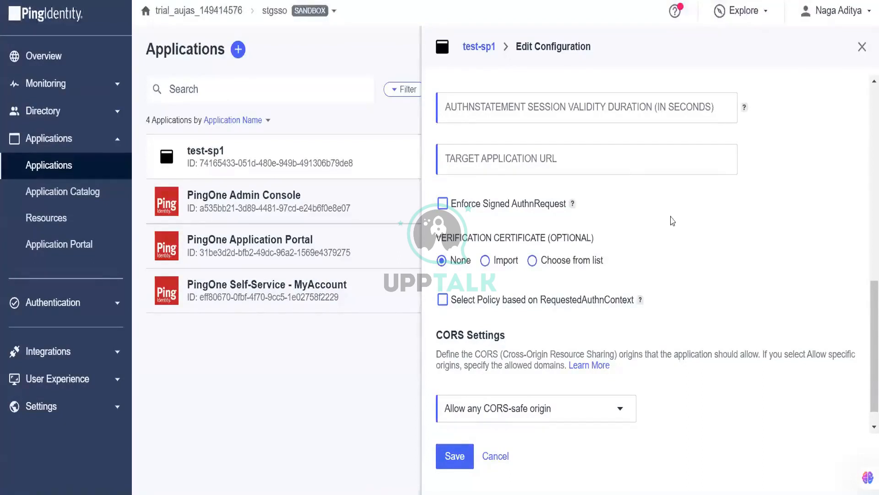
drag(867, 310, 867, 361)
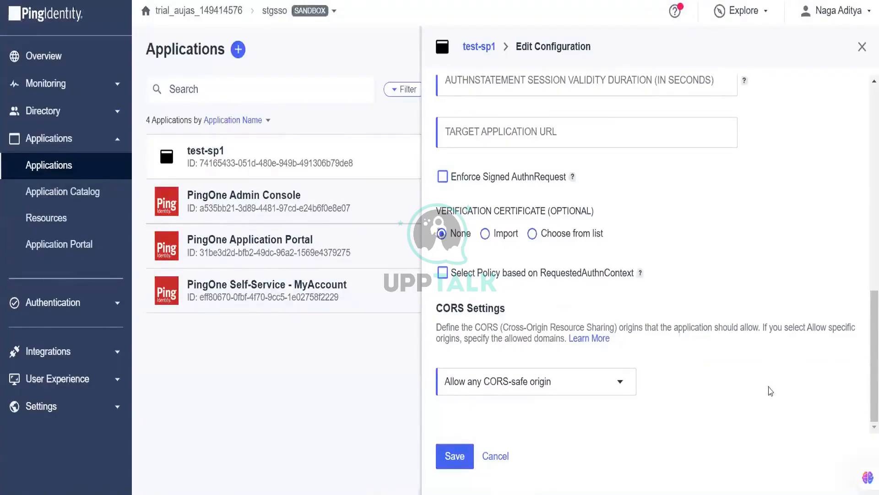
click(460, 460)
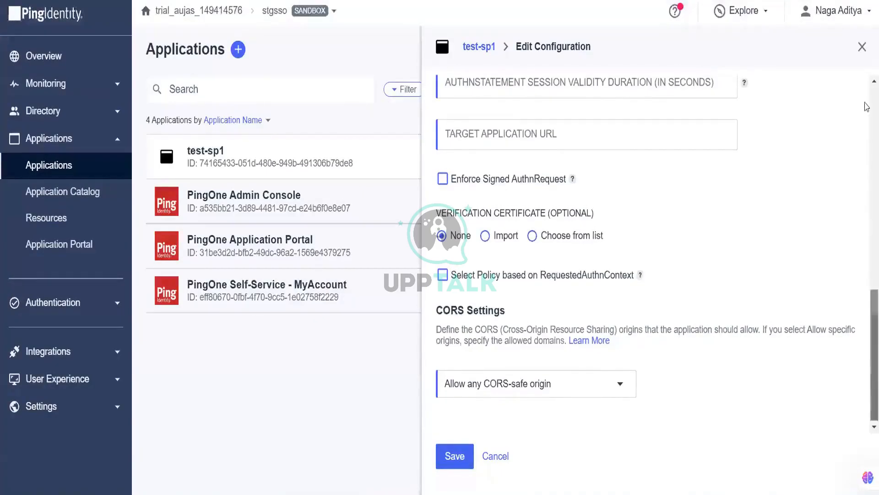
scroll(867, 103, up, 10)
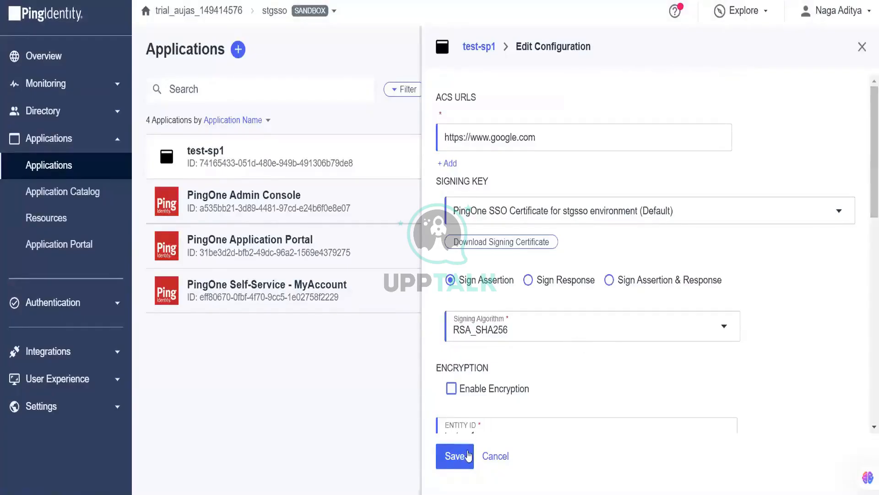
click(463, 459)
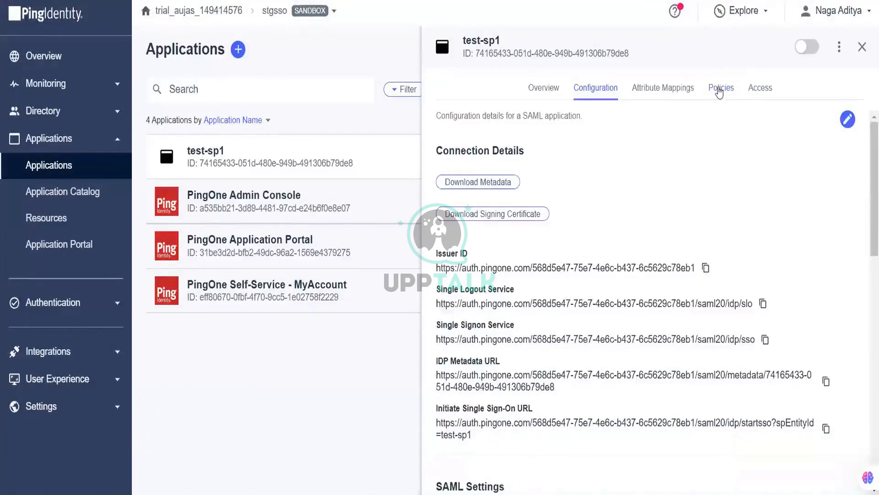
Confirm test-sp1's Policies tab lists no authentication policies, then close its details panel
click(720, 93)
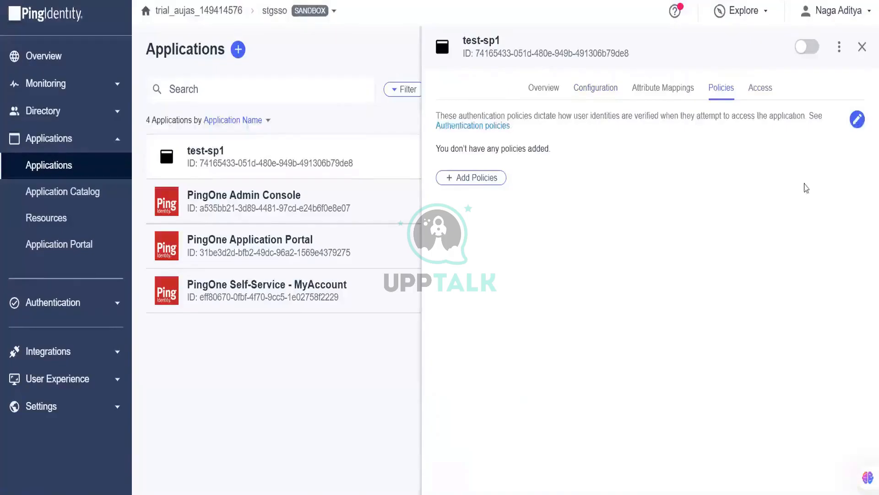
click(862, 46)
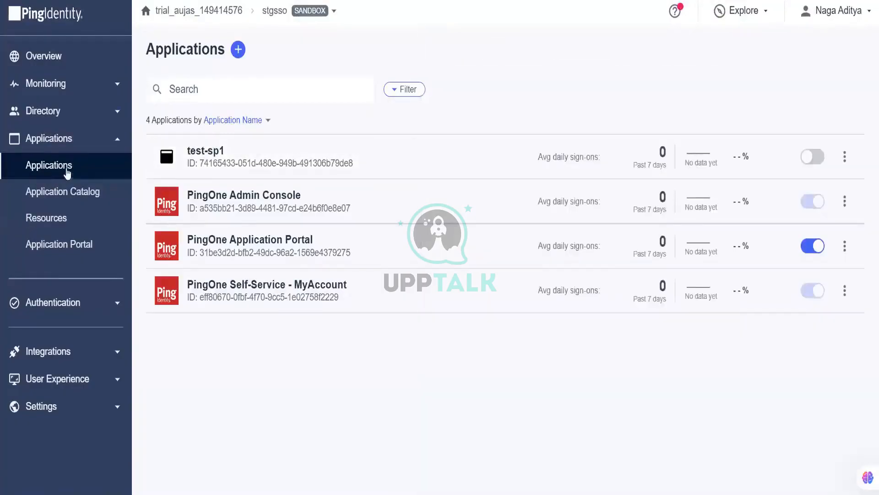
Go to the Authentication Policies page, then expand and edit the default Single_Factor policy
click(69, 302)
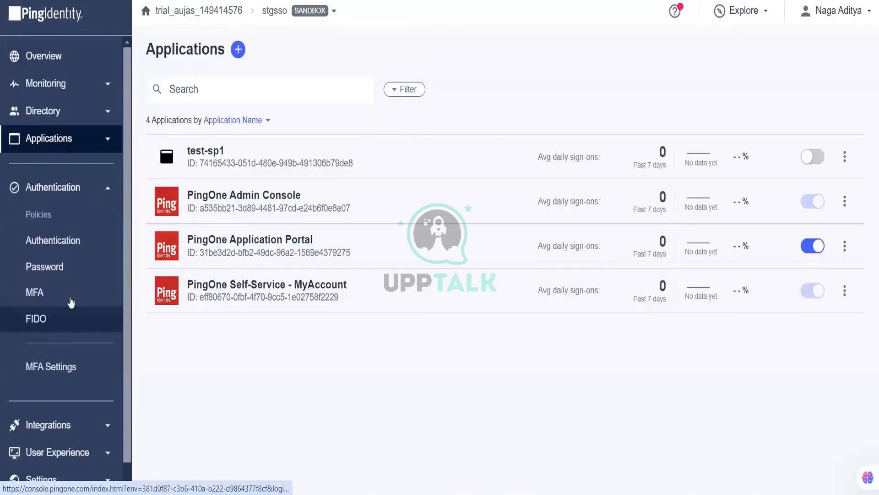
double_click(45, 218)
double_click(73, 188)
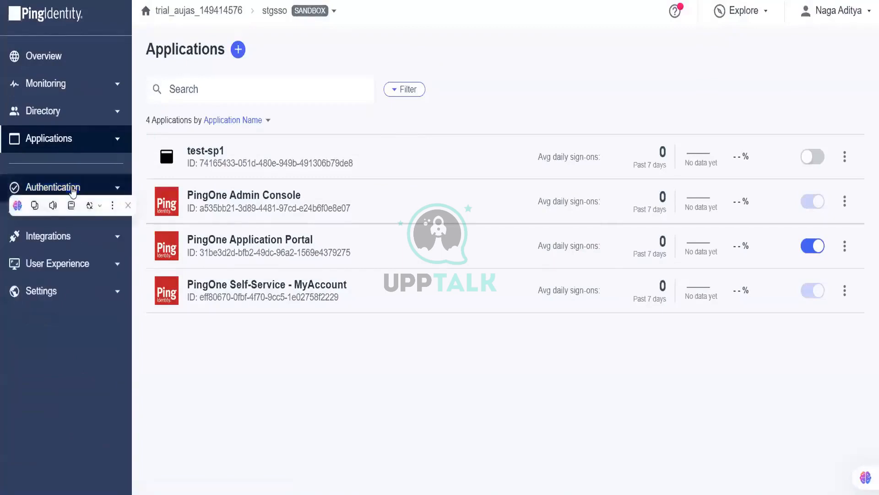
click(73, 188)
click(68, 240)
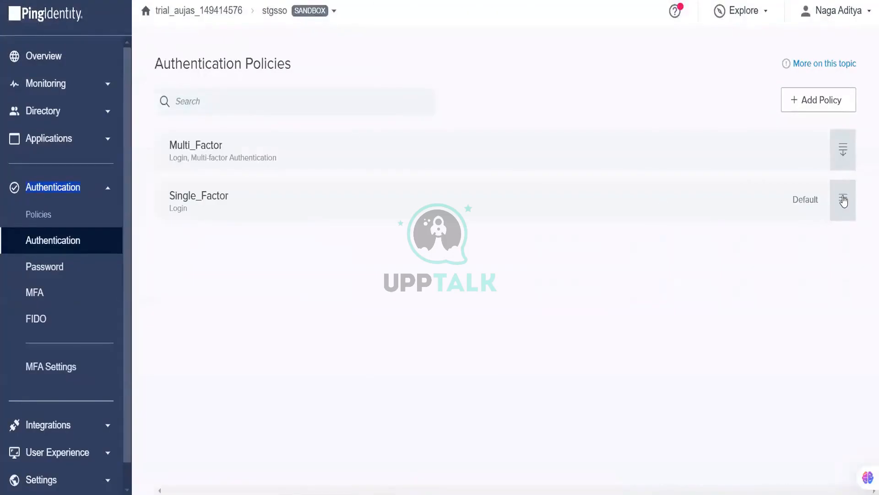
click(844, 201)
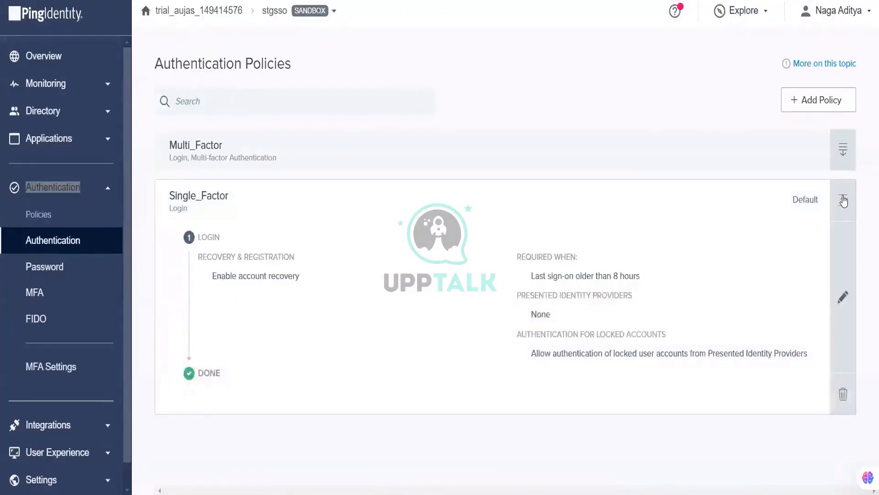
click(844, 299)
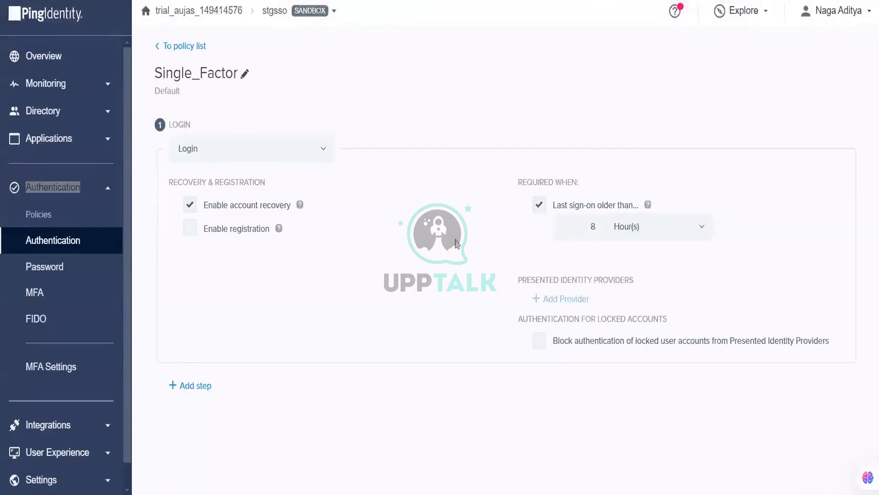
Leave the Single_Factor step type as Login and return to the Applications list
click(294, 163)
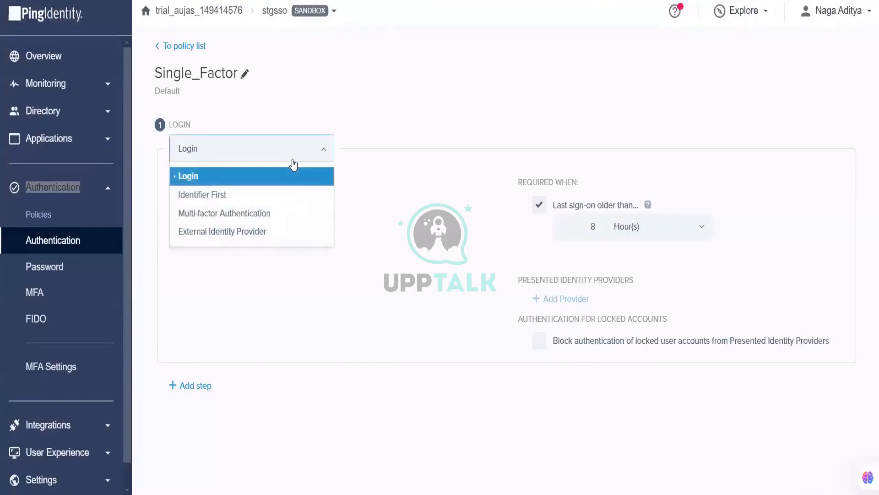
click(387, 85)
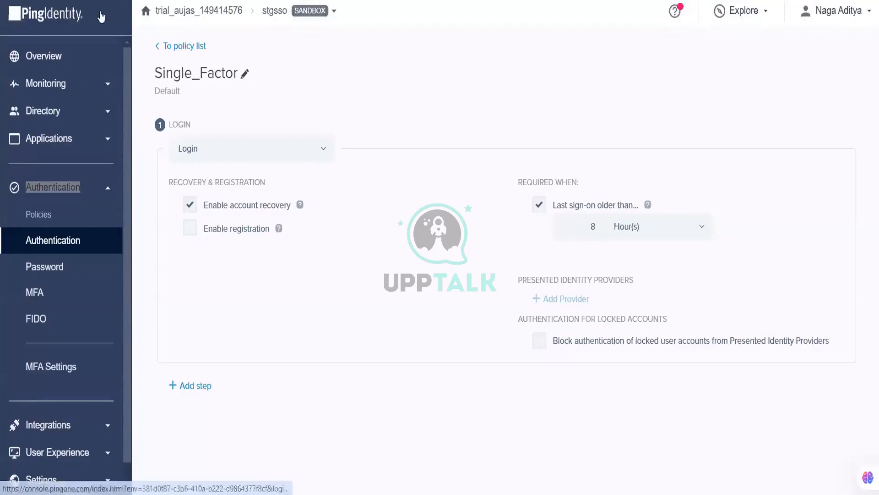
click(78, 140)
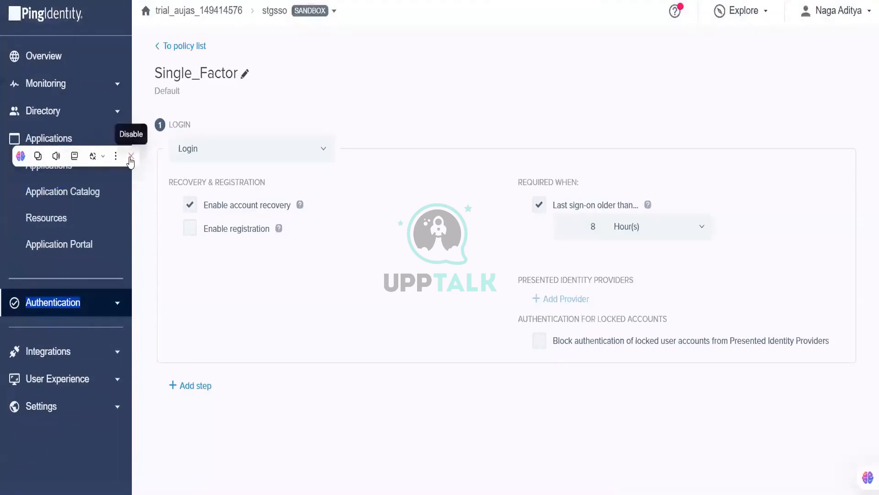
click(131, 155)
click(68, 173)
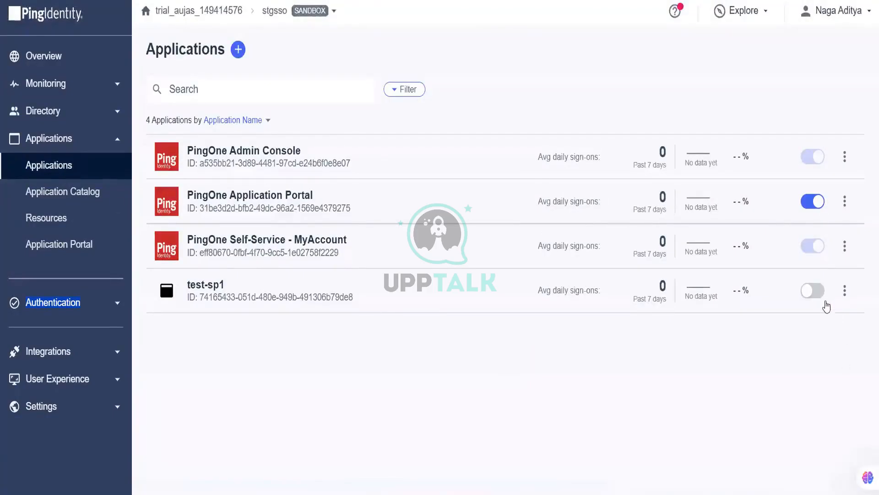
Open test-sp1's name and description editor from its actions menu, then close it unchanged
click(845, 291)
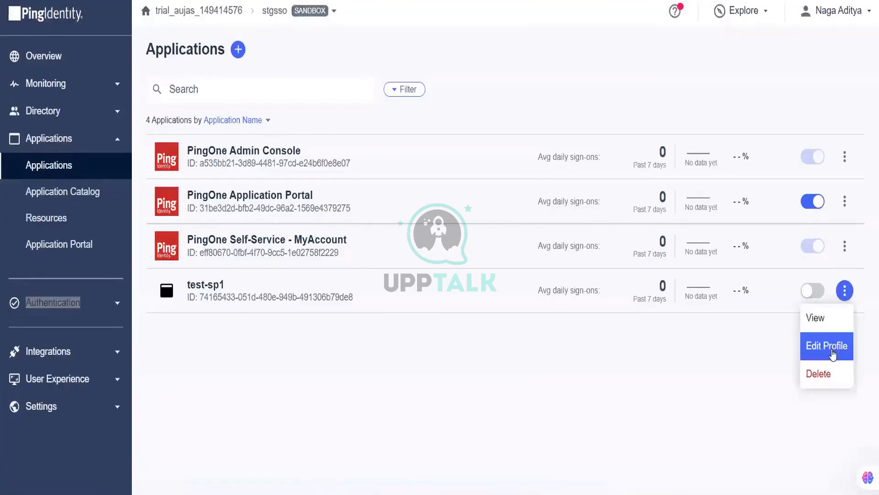
click(833, 353)
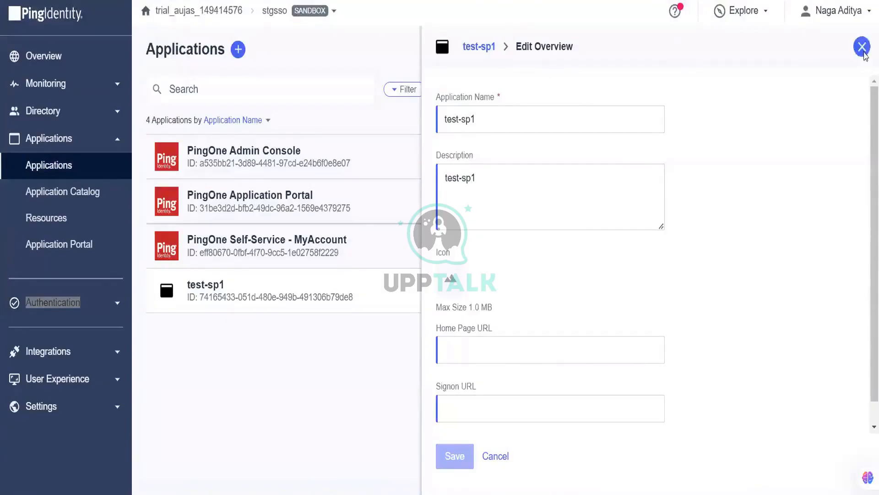
click(862, 47)
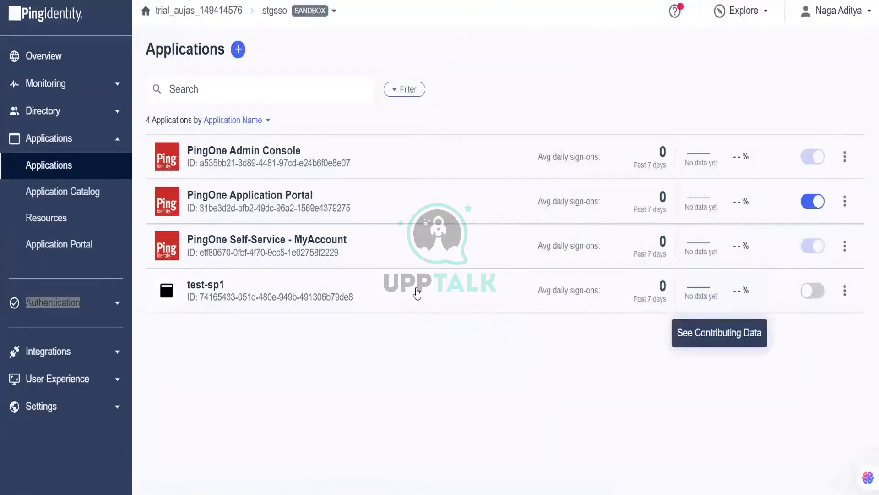
Open test-sp1's Attribute Mappings tab and start editing the mappings
click(417, 293)
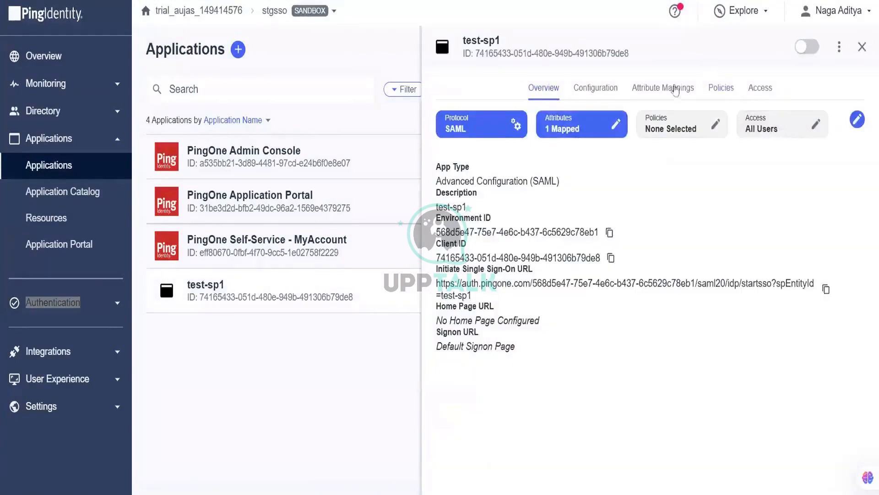
click(674, 90)
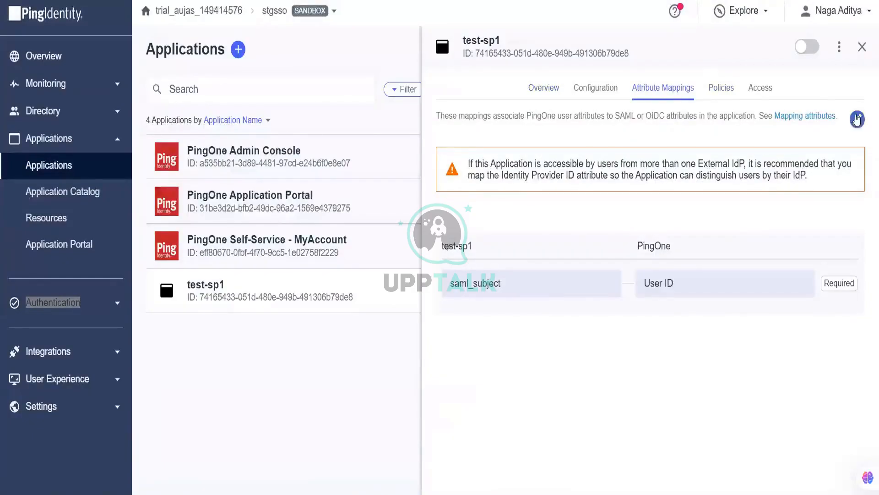
click(857, 119)
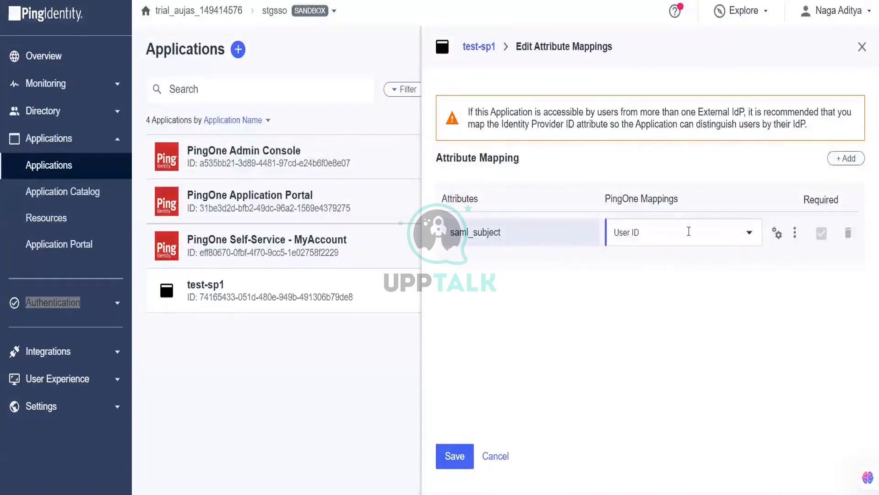
Check saml_subject's attribute choices, then go to Directory > Users and discard the unsaved mapping edits
click(689, 231)
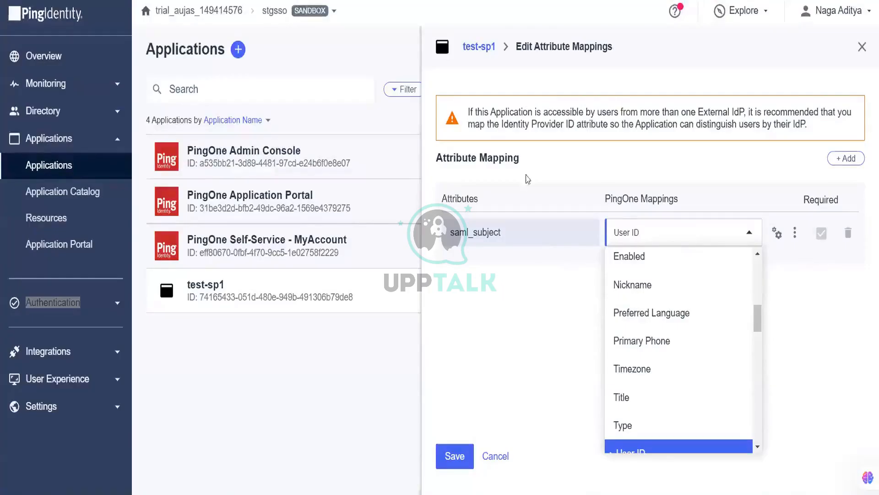
click(85, 113)
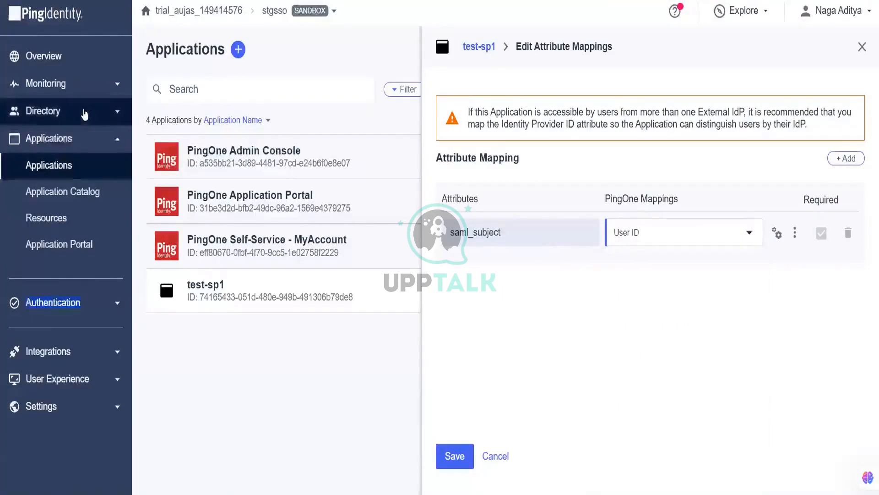
click(68, 147)
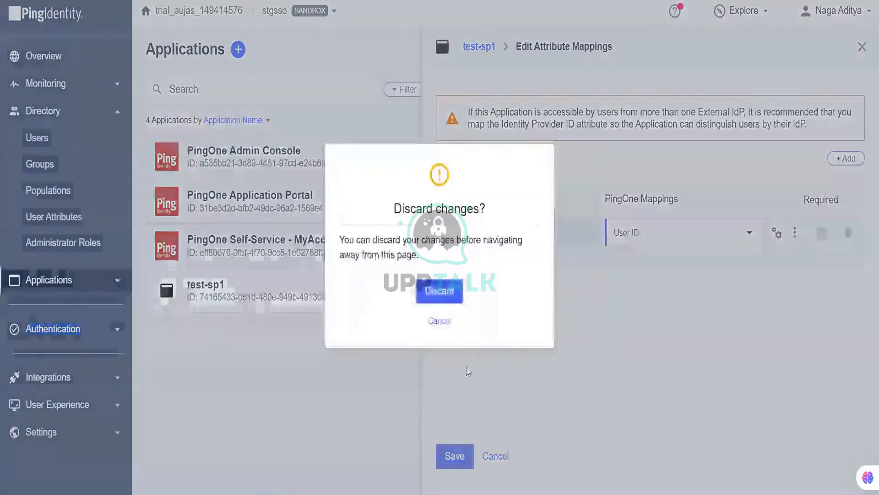
click(436, 299)
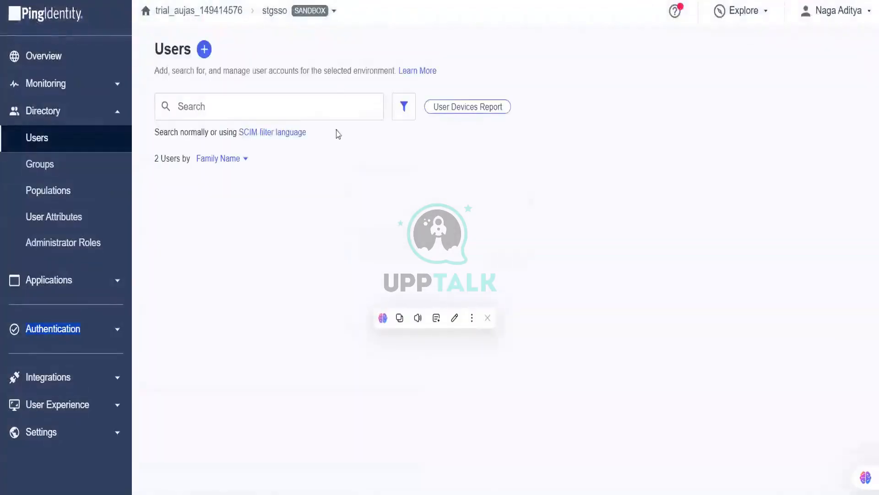
View the first user's details and their API tab with IDs, API URL and JSON
click(830, 206)
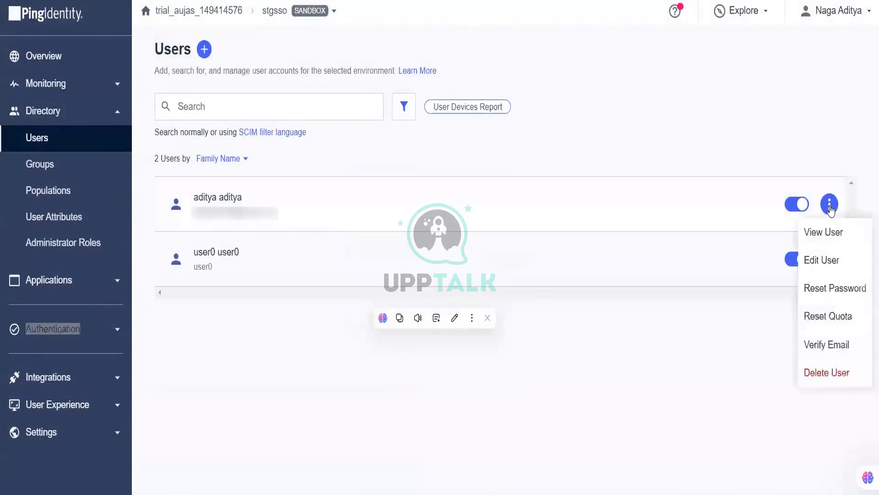
click(844, 241)
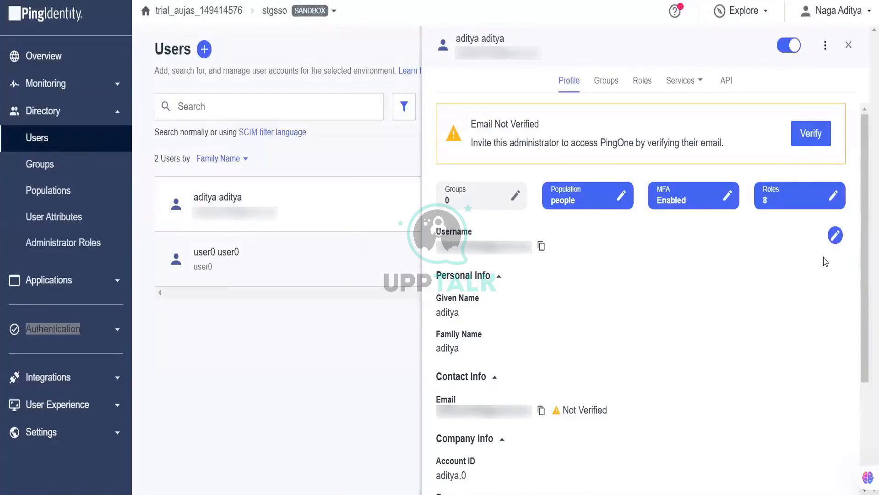
click(728, 82)
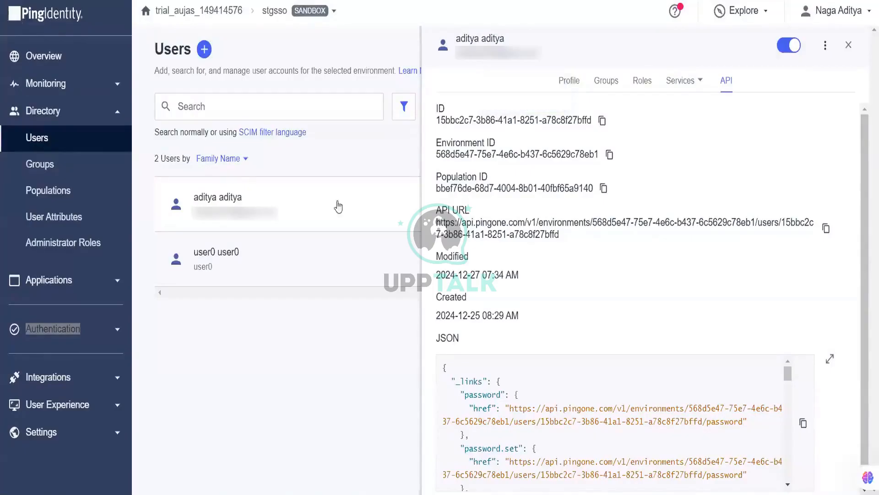
Navigate back to the Applications list through the sidebar
click(57, 283)
click(79, 304)
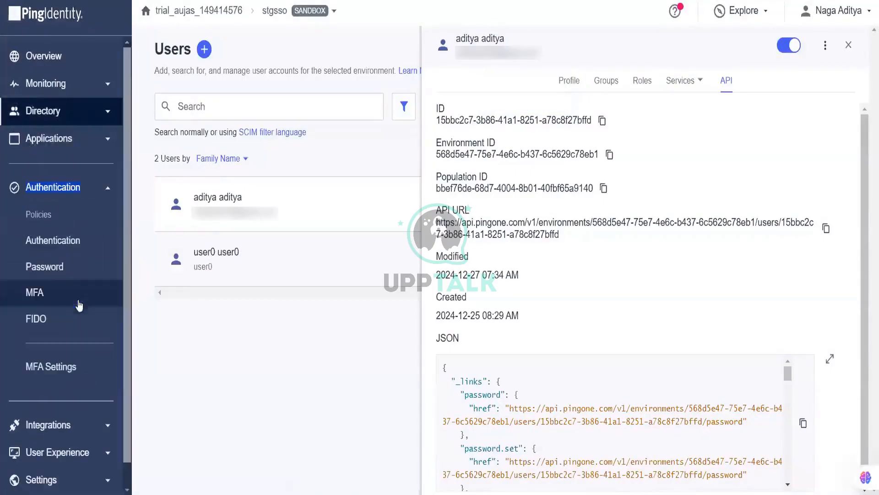
click(73, 138)
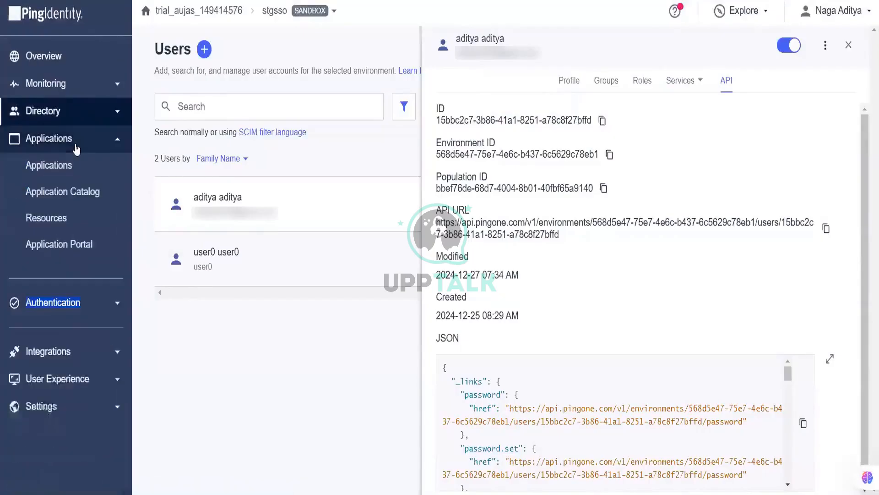
click(75, 176)
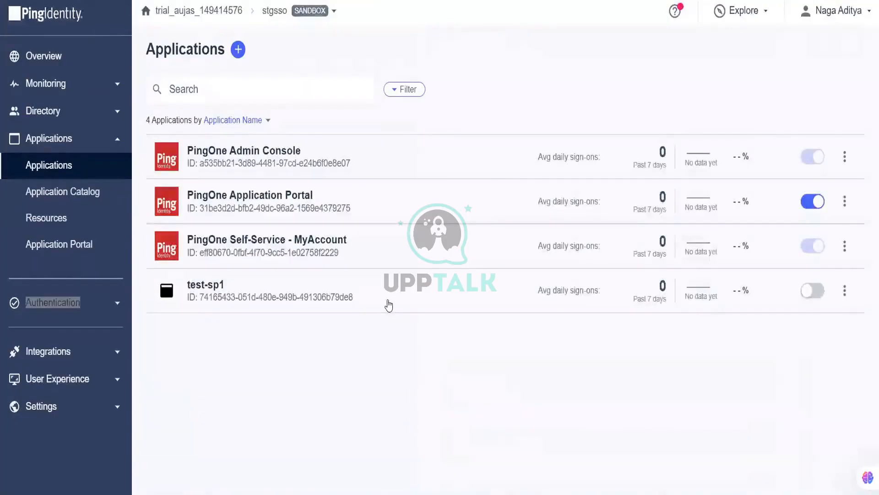
Open test-sp1, switch to its Attribute Mappings tab, and start editing them
click(389, 305)
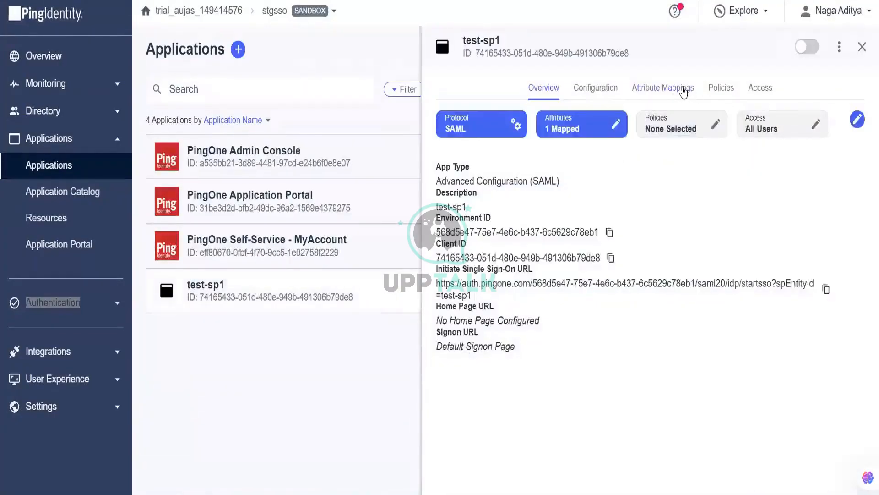
click(683, 92)
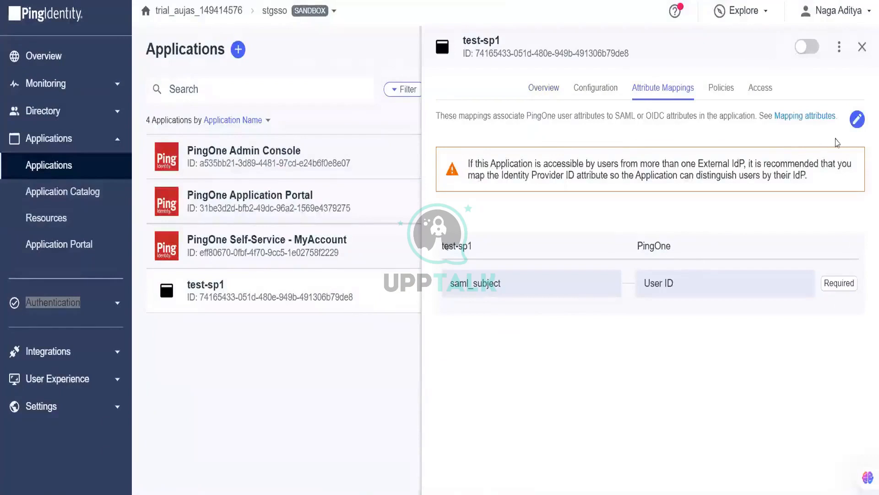
click(857, 120)
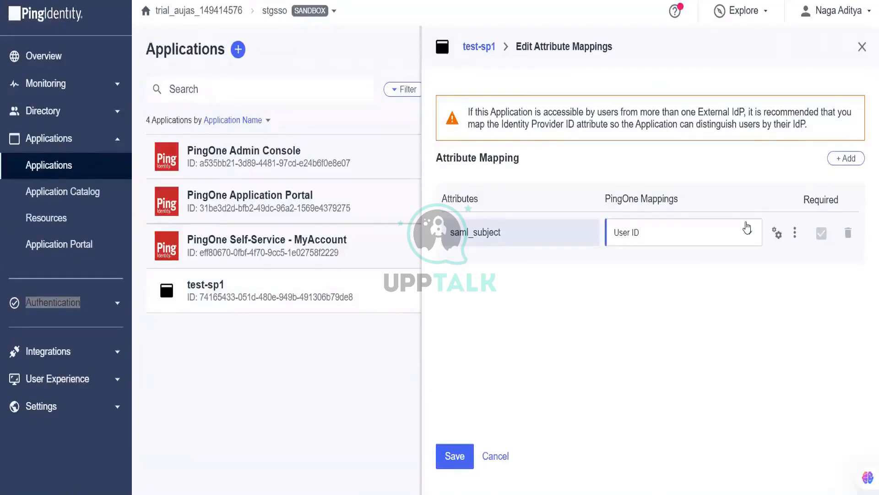
Change saml_subject's mapping from User ID to Username and add a new mapping row
click(747, 228)
scroll(756, 313, up, 1)
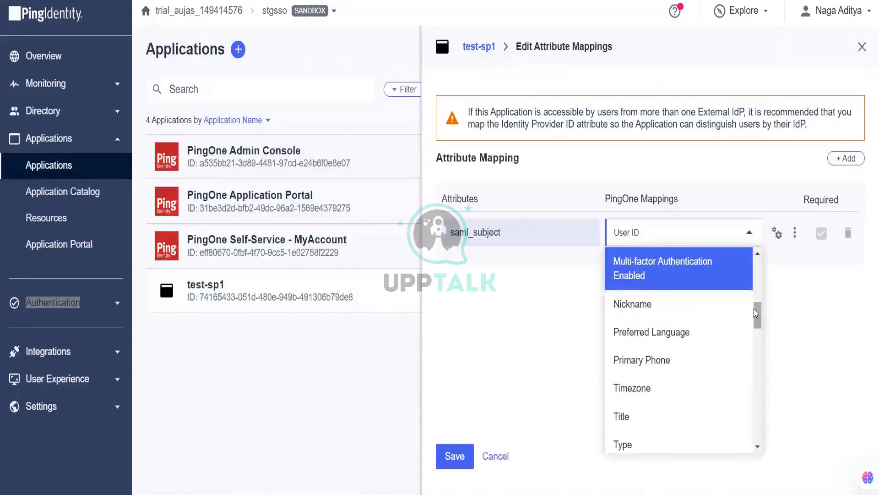
key(BackSpace)
key(BackSpace)
key(BackSpace)
key(BackSpace)
key(BackSpace)
key(BackSpace)
key(BackSpace)
text(u)
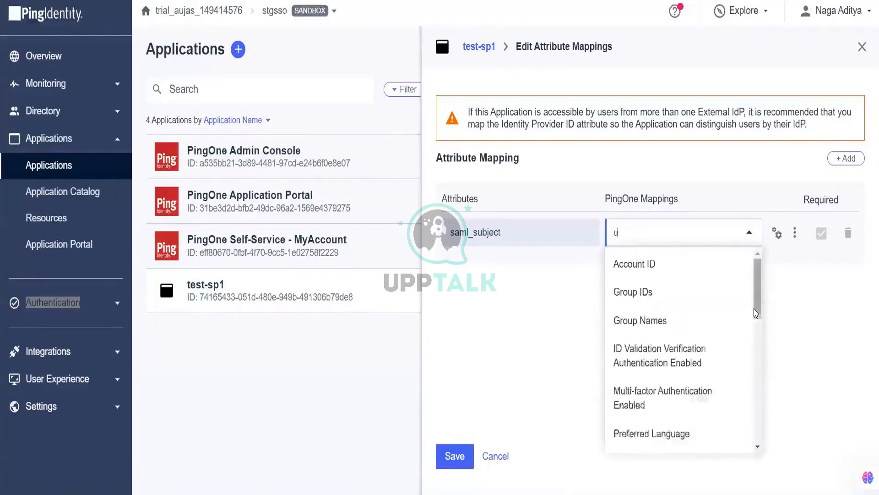
text(ser)
click(698, 296)
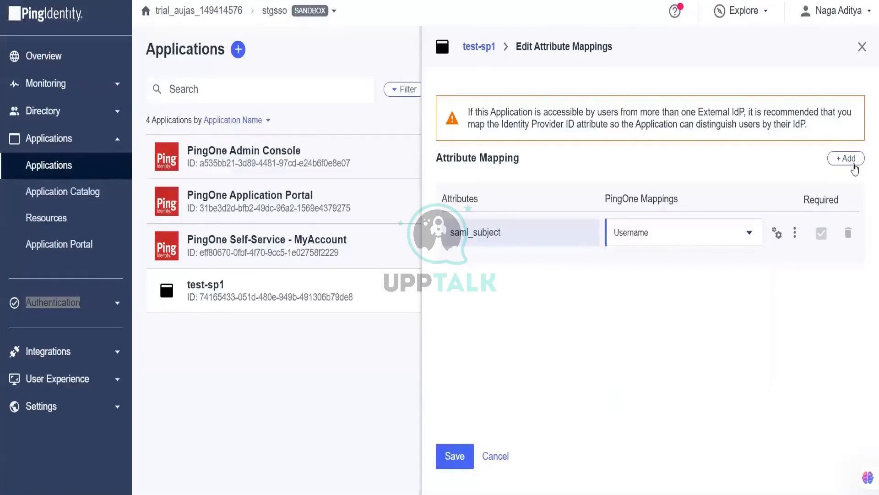
click(851, 161)
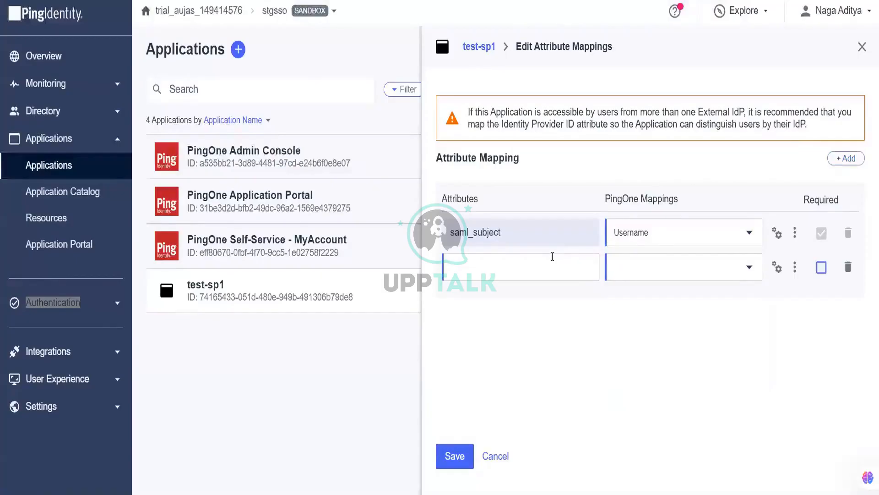
Add a firstname attribute mapped to Given Name, leaving it optional
click(552, 256)
text(firstname)
key(Tab)
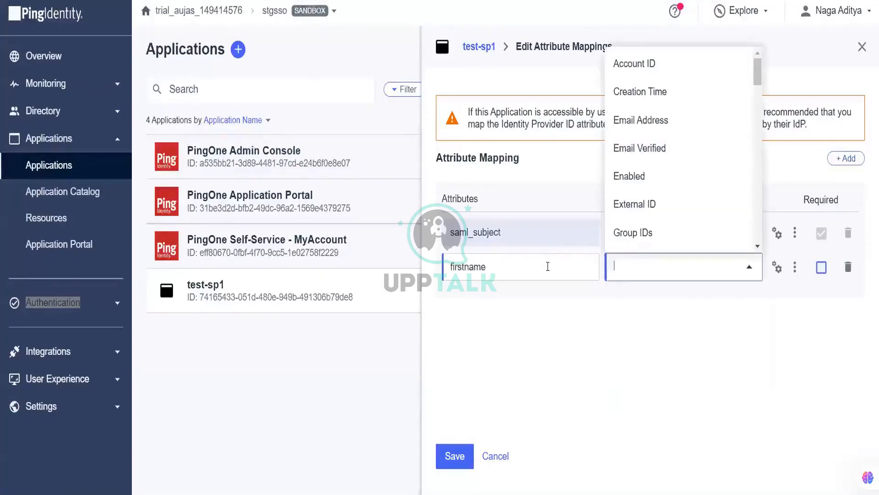
text(f)
key(BackSpace)
text(g)
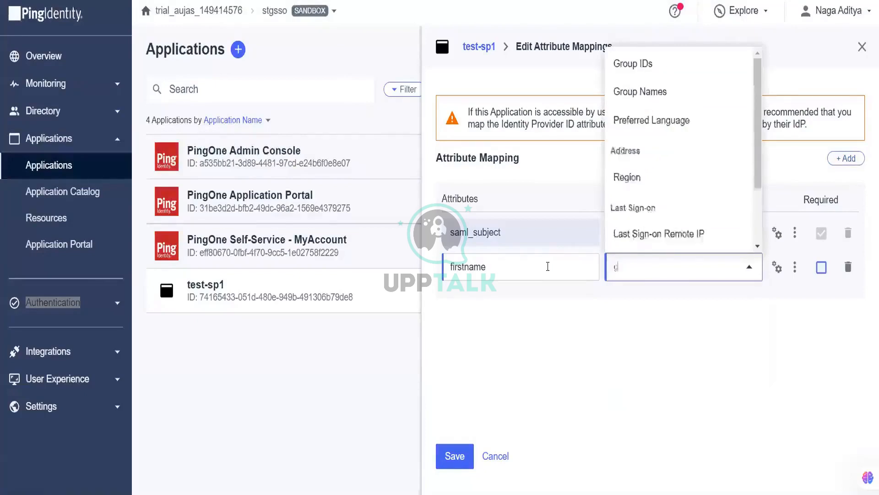
text(i)
key(Down)
key(Down)
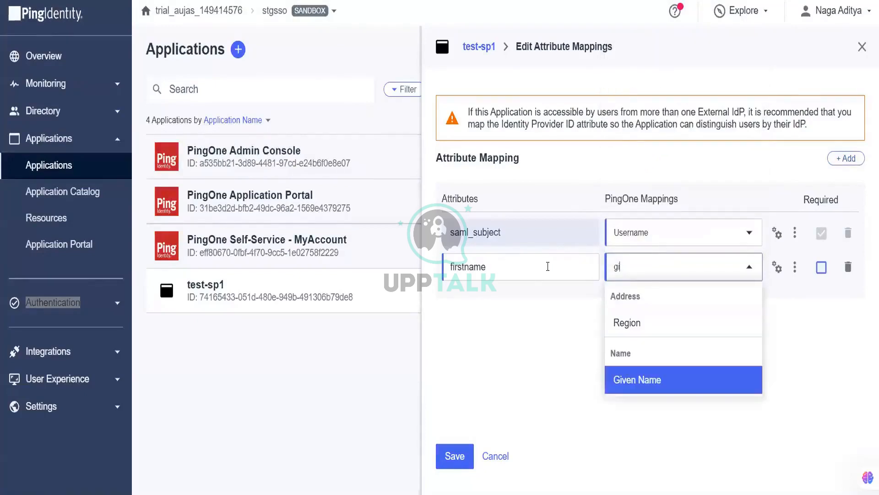
key(Return)
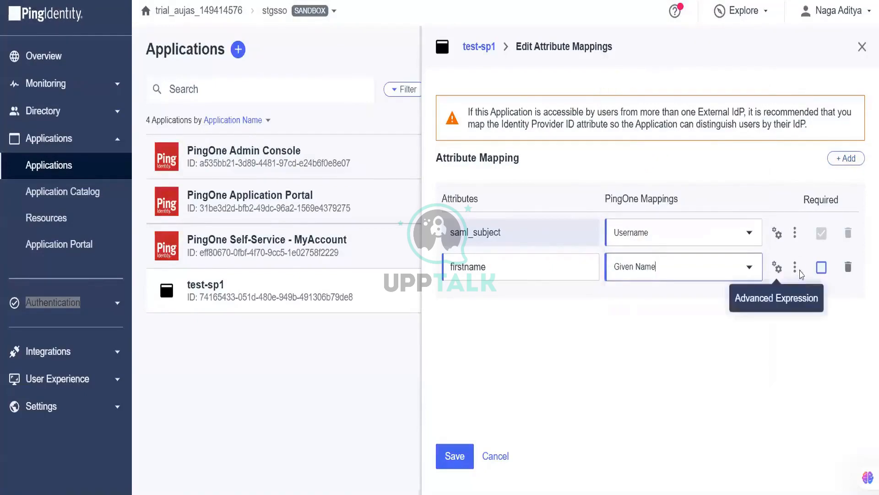
click(821, 268)
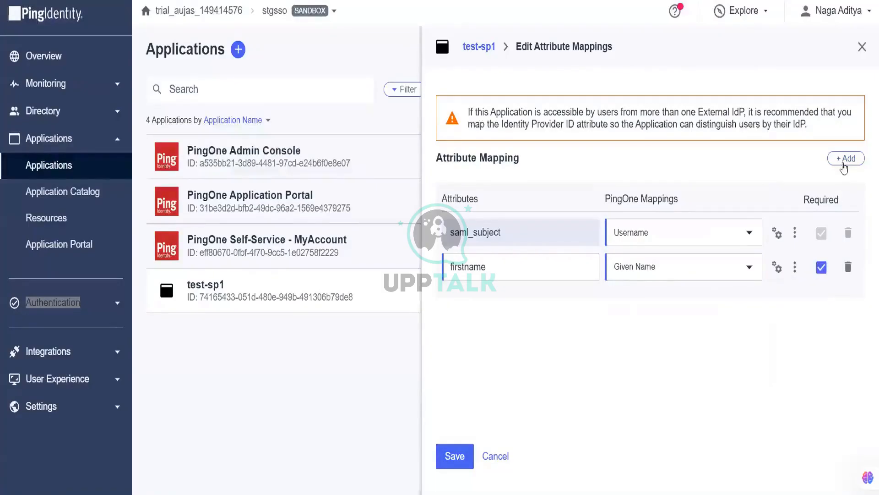
click(843, 161)
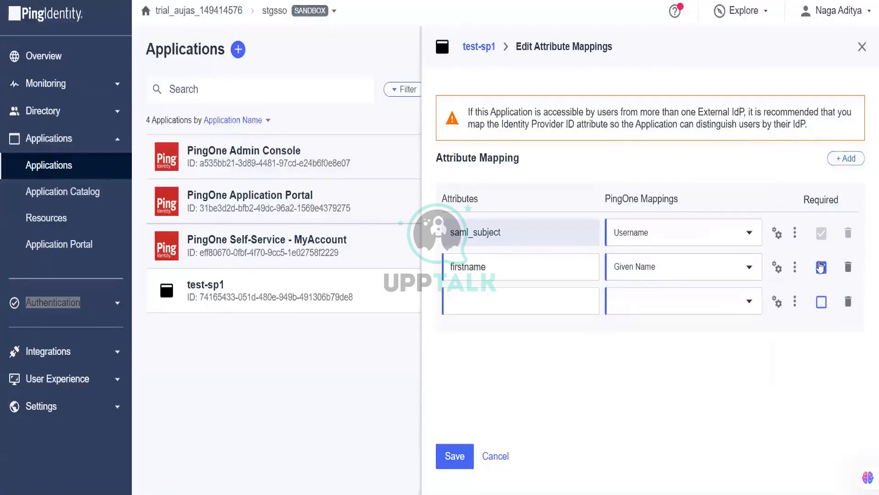
click(821, 267)
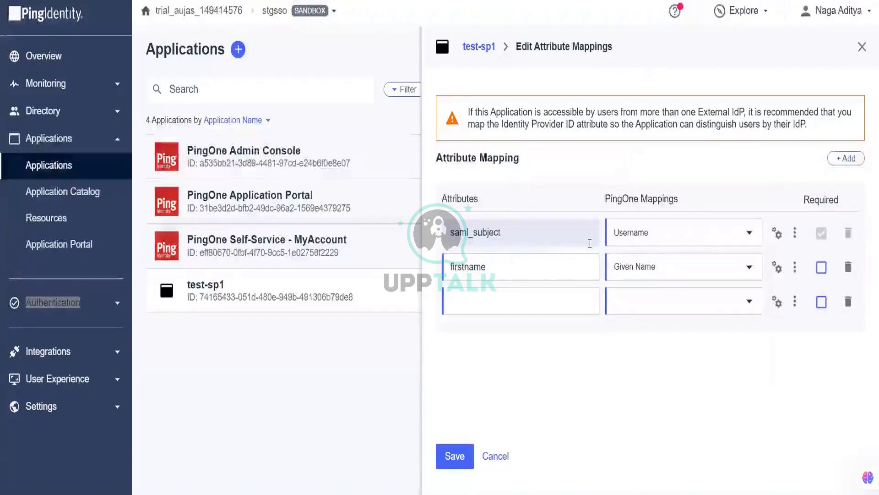
Add a lastname attribute mapped to Family Name
click(521, 298)
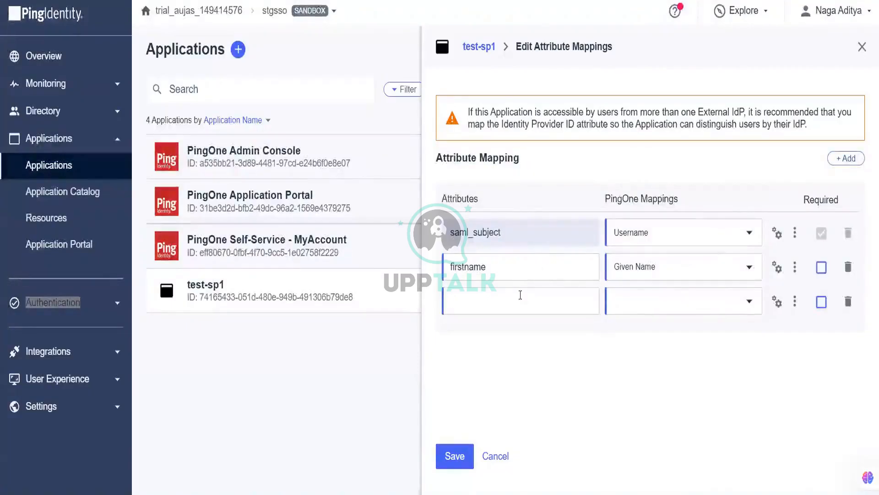
text(uid)
key(BackSpace)
key(BackSpace)
key(BackSpace)
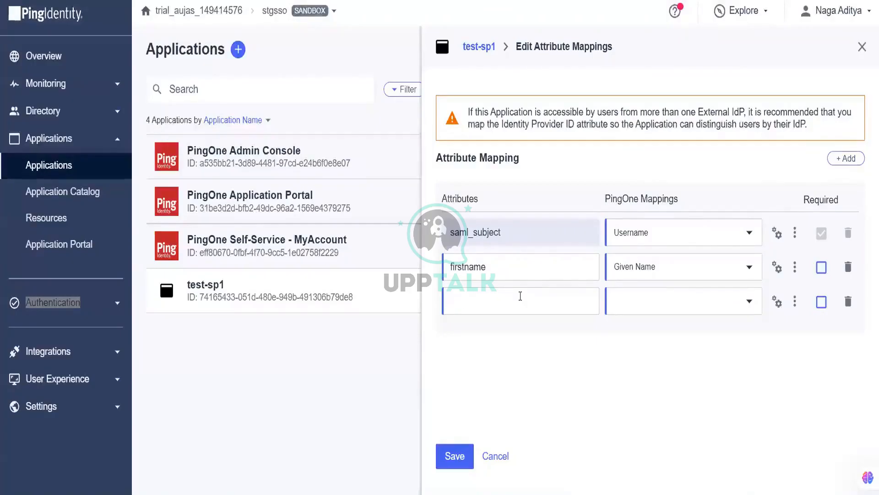
text(lastname)
key(Tab)
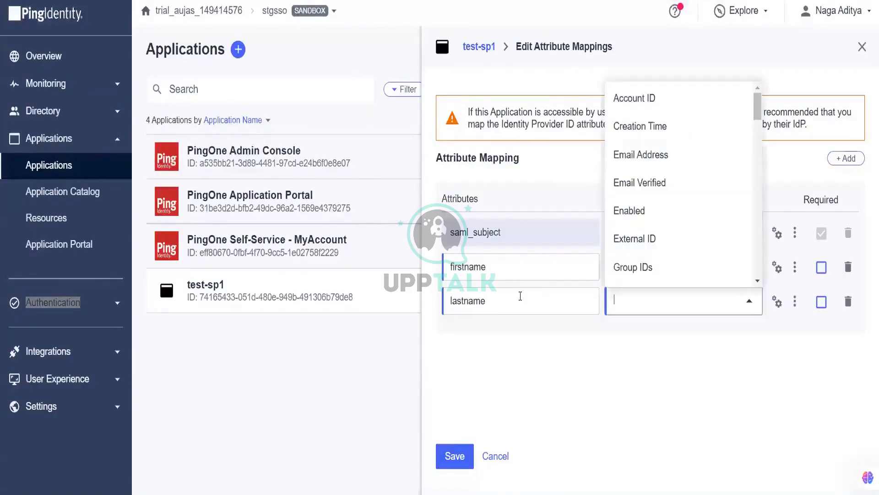
text(las)
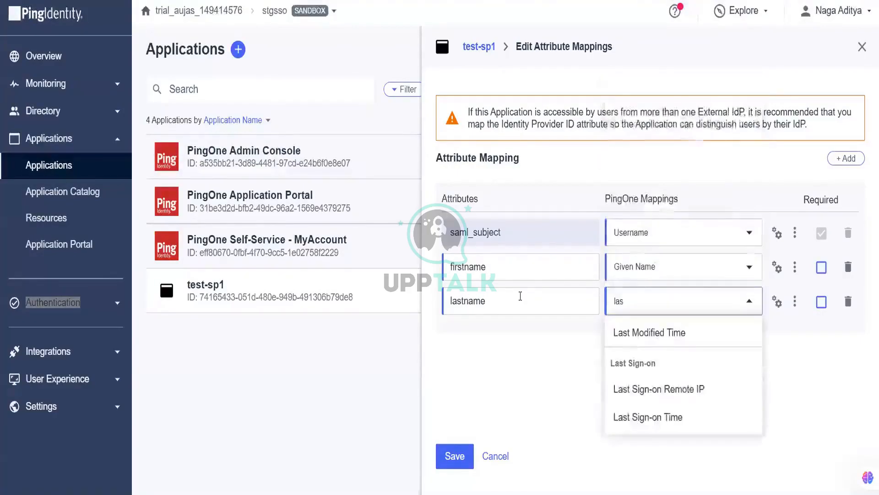
key(BackSpace)
key(BackSpace)
key(BackSpace)
text(sn)
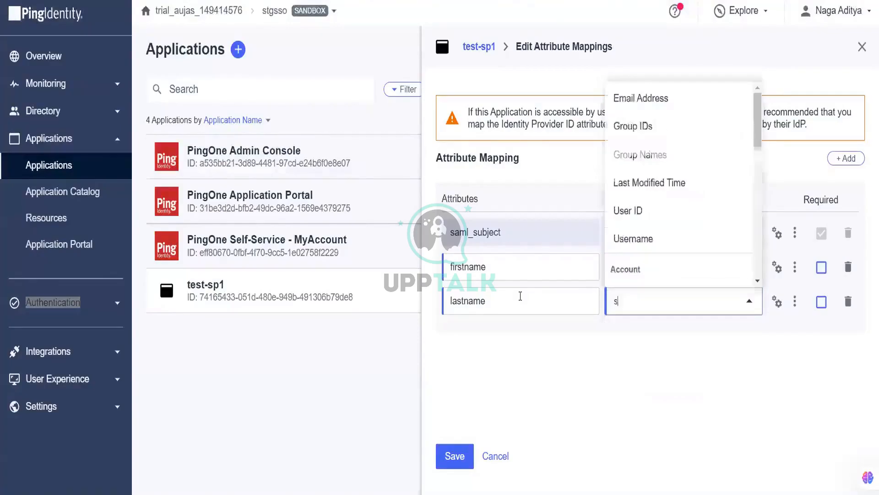
key(BackSpace)
key(BackSpace)
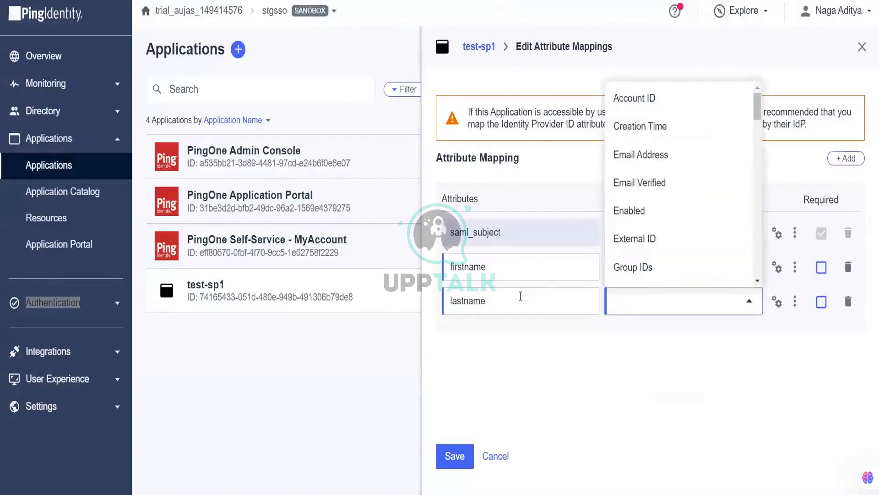
text(fa)
key(Down)
key(Down)
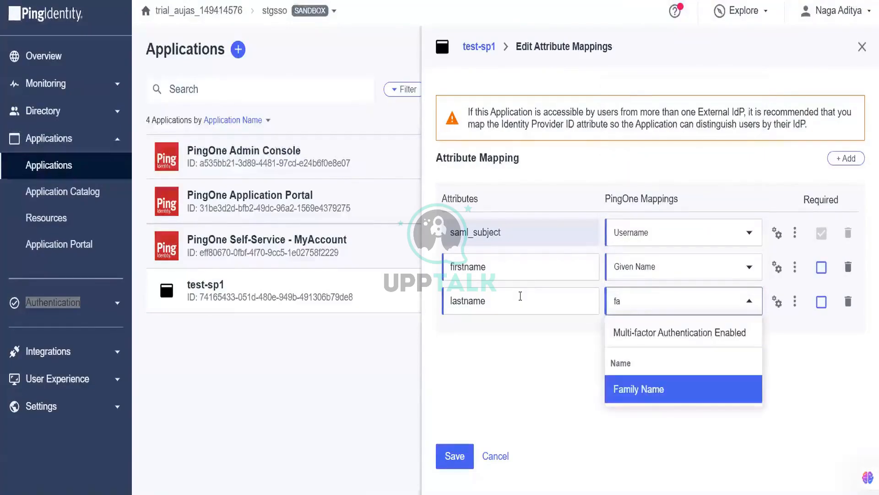
key(Return)
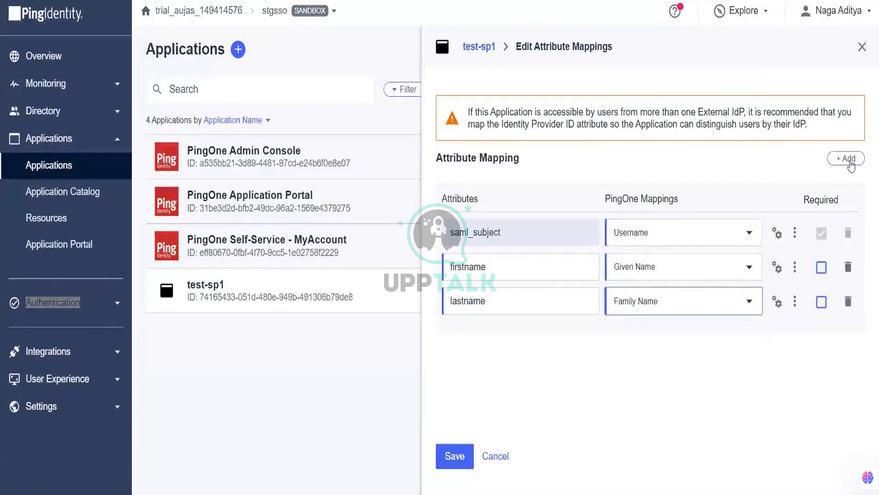
Add a mail attribute row mapped to Email Address
click(850, 160)
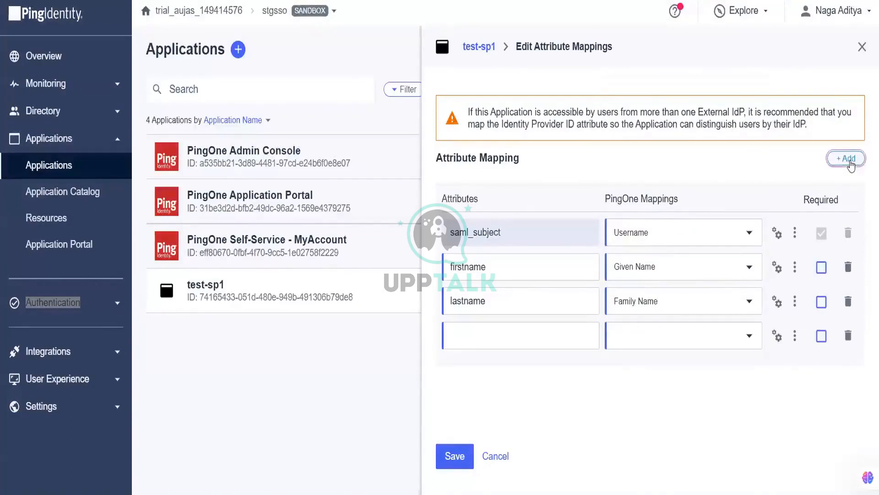
click(516, 330)
text(mail)
key(Tab)
text(mai)
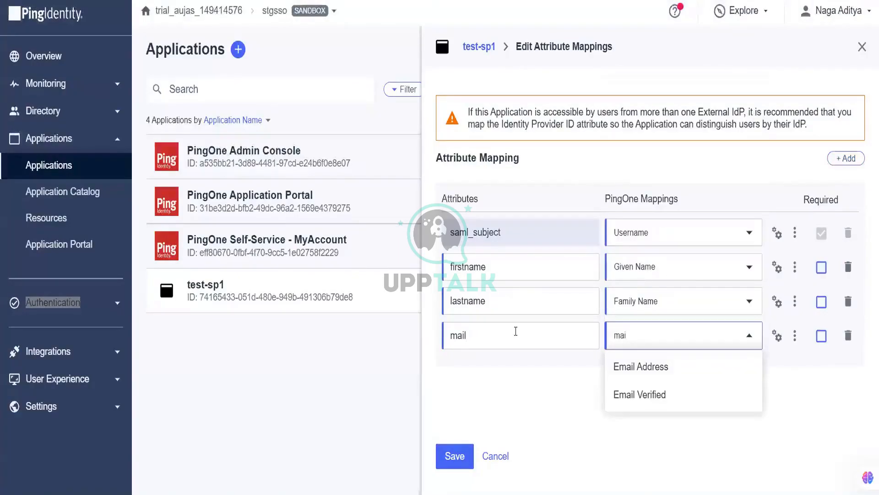
key(Down)
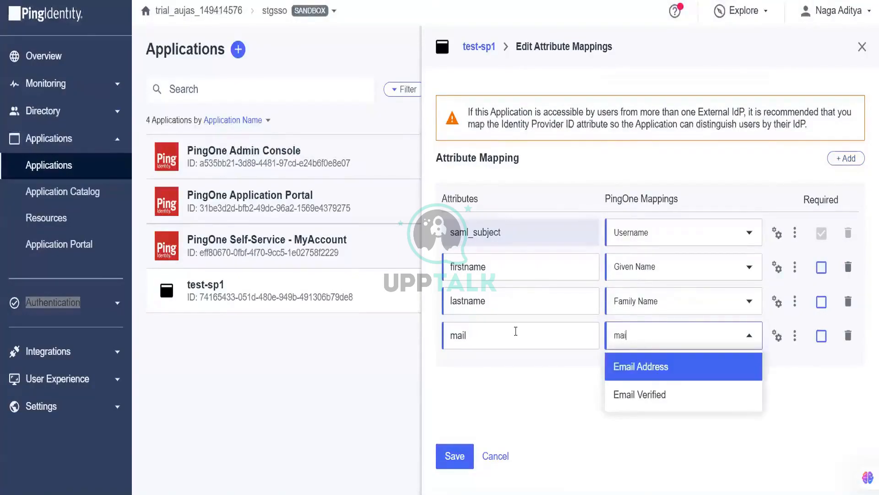
key(Return)
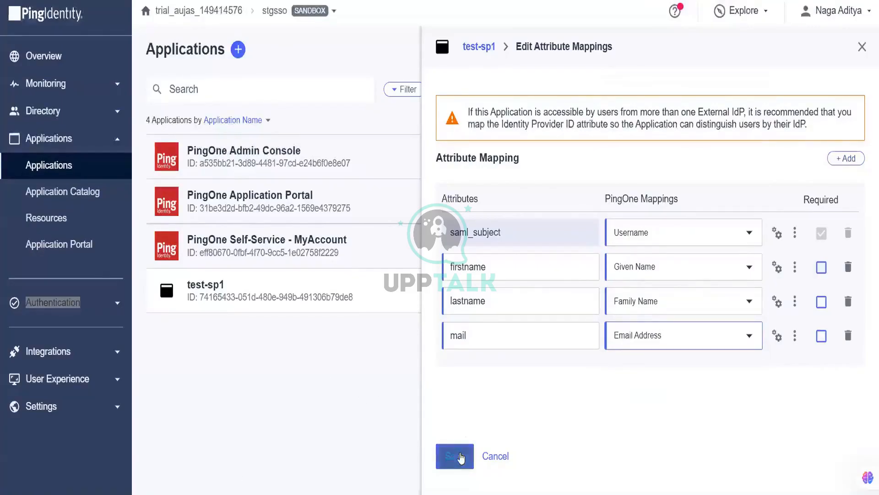
Save the saml_subject, firstname, lastname and mail mappings, then view test-sp1's Access settings
click(459, 456)
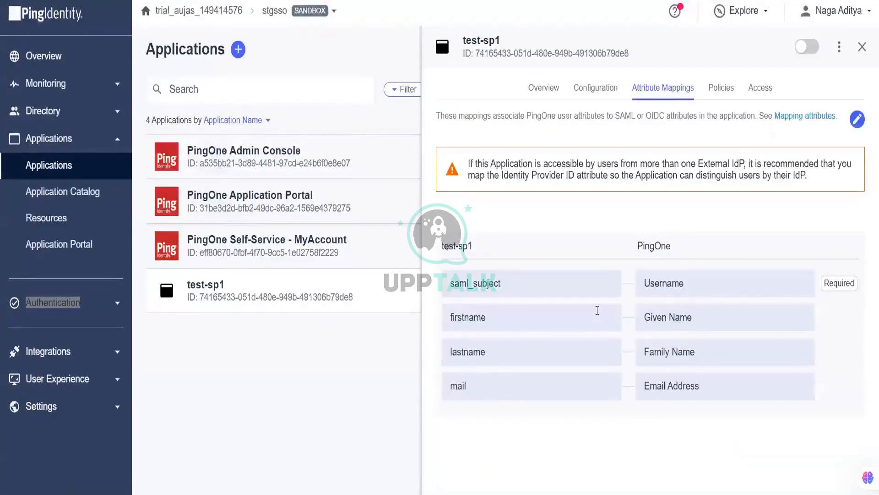
click(756, 98)
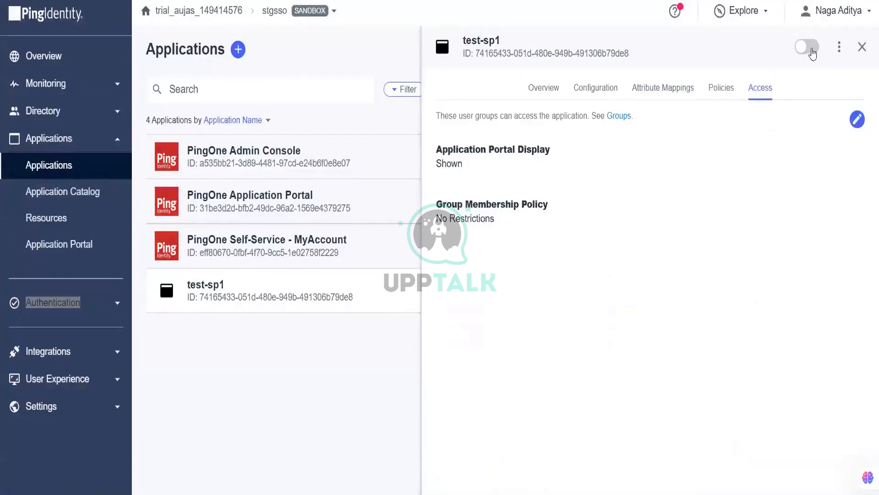
Enable test-sp1 and copy its Initiate Single Sign-On URL from the Configuration tab
click(814, 52)
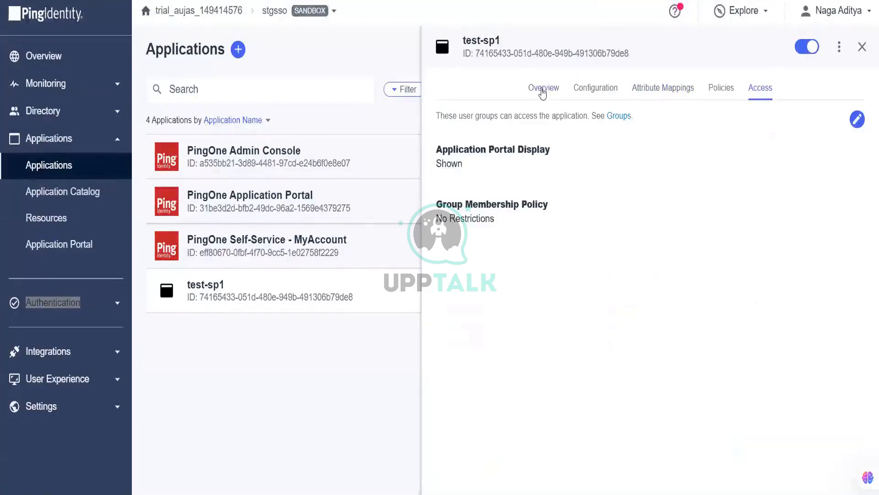
click(613, 95)
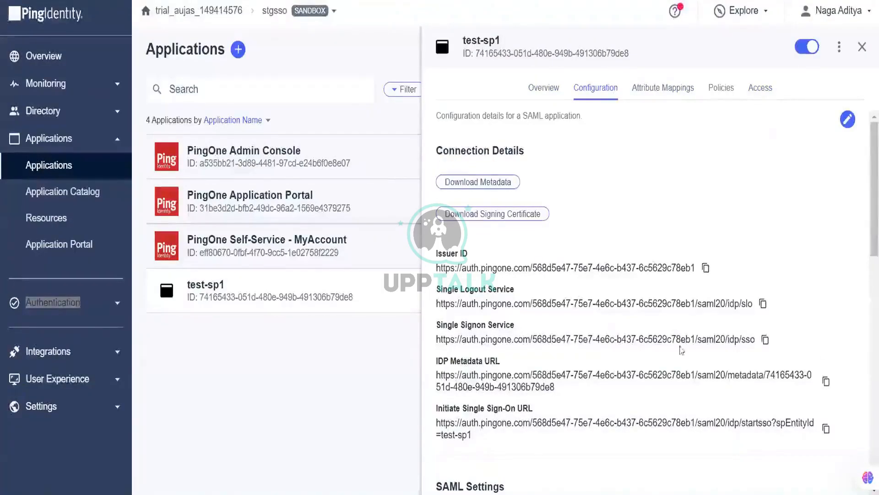
scroll(829, 342, down, 2)
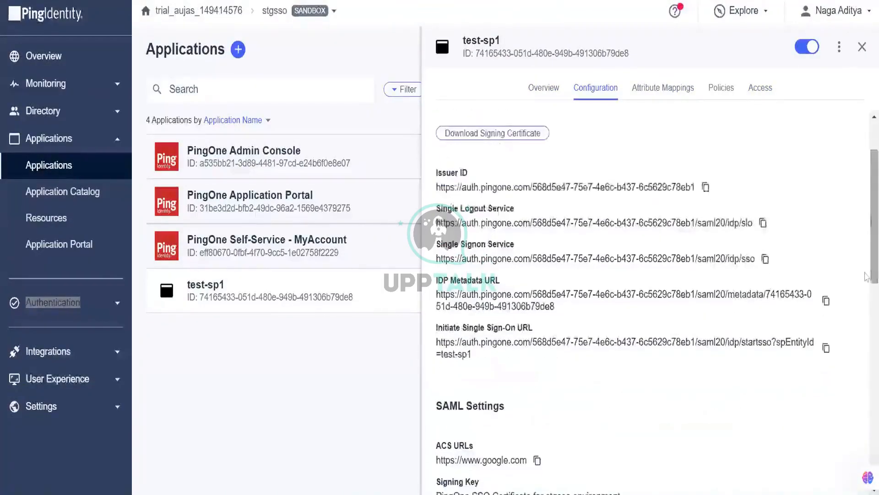
click(827, 348)
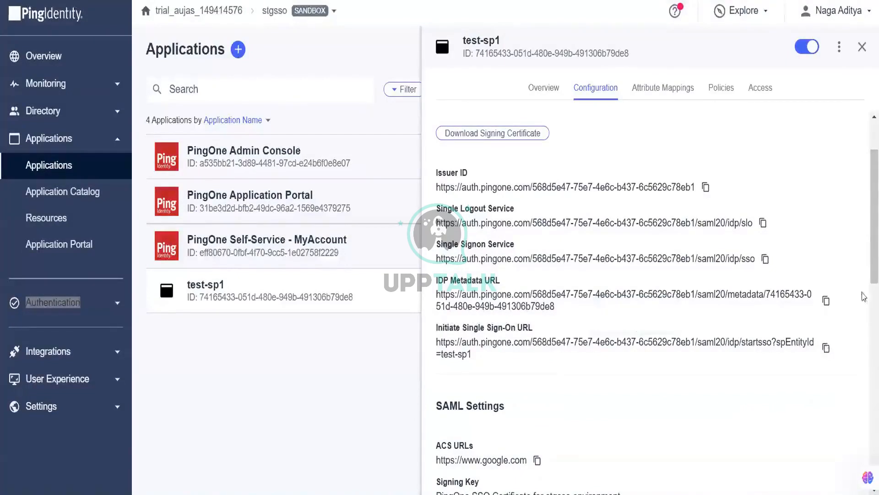
Inspect the Single Logout Service URL, then open a new browser tab
drag(867, 253, 867, 268)
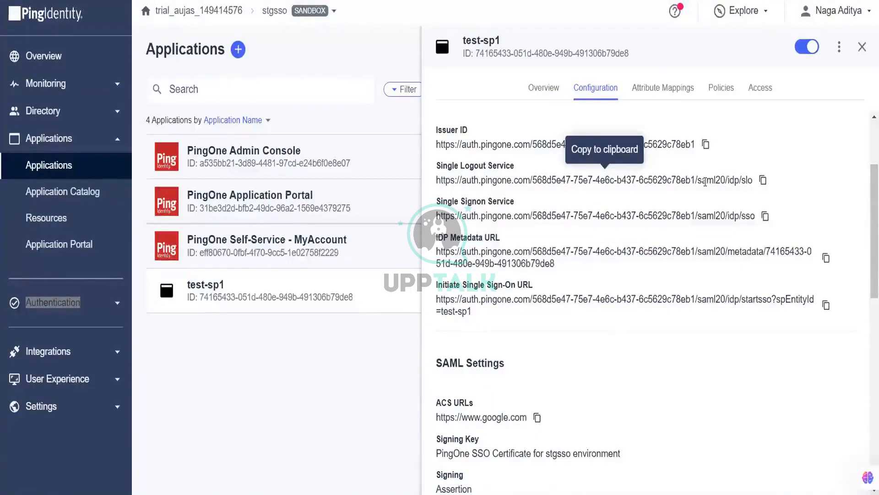
drag(703, 180, 762, 192)
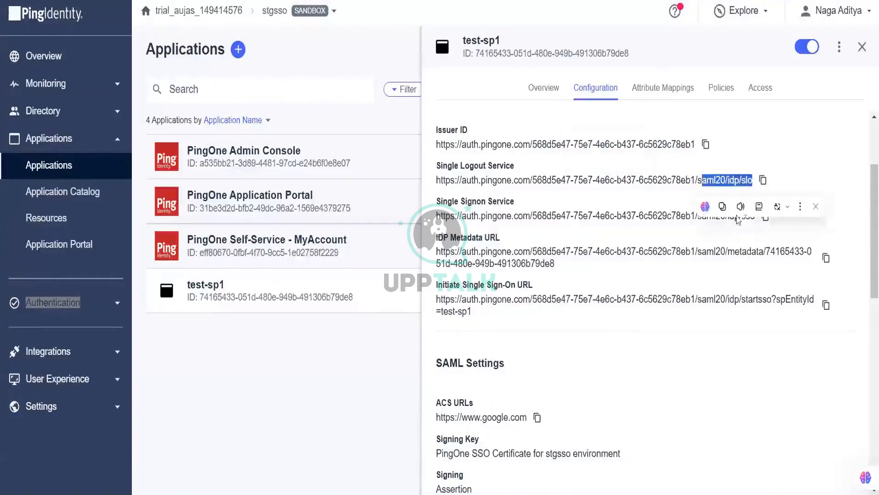
click(755, 244)
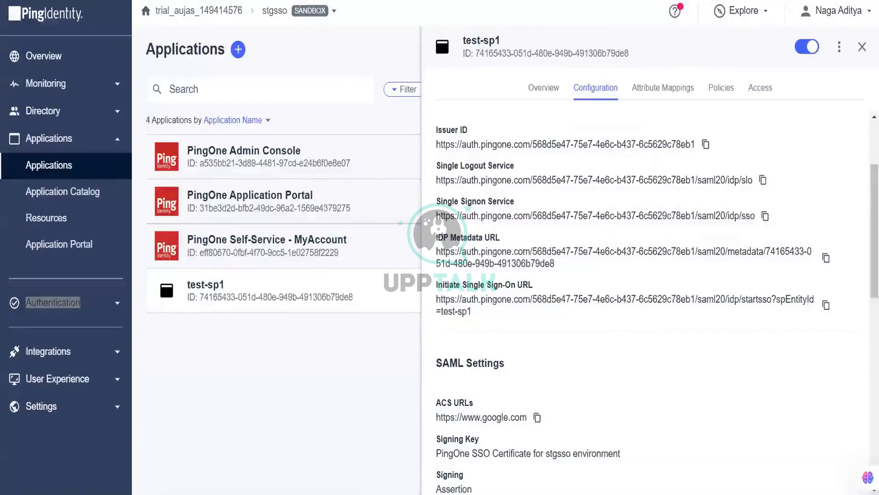
key(ctrl+t)
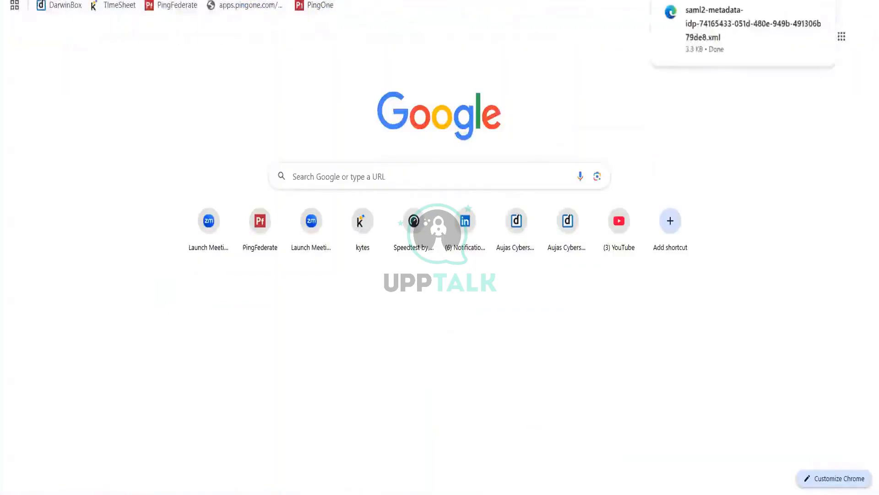
Copy test-sp1's Initiate Single Sign-On URL again and paste it into a new tab
click(549, 1)
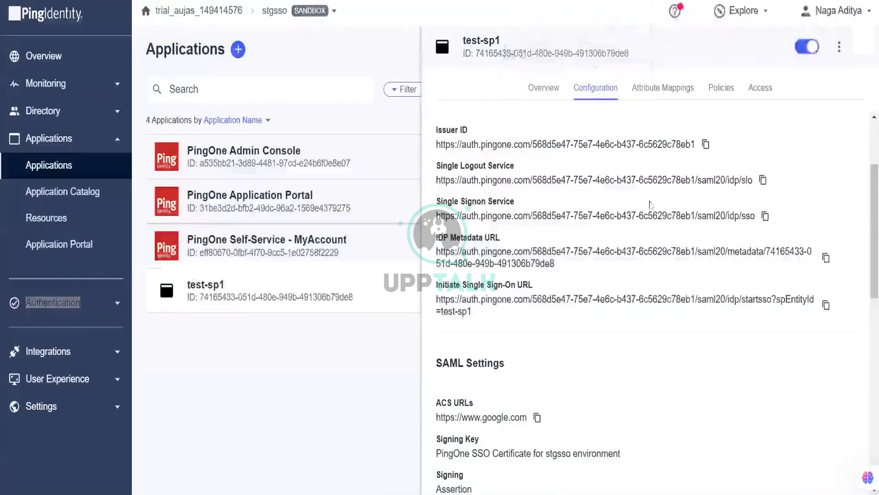
click(828, 311)
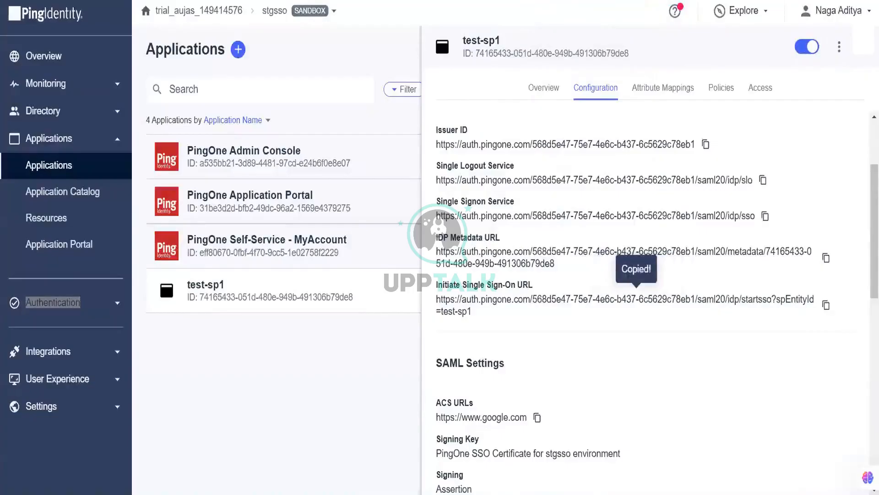
key(ctrl+t)
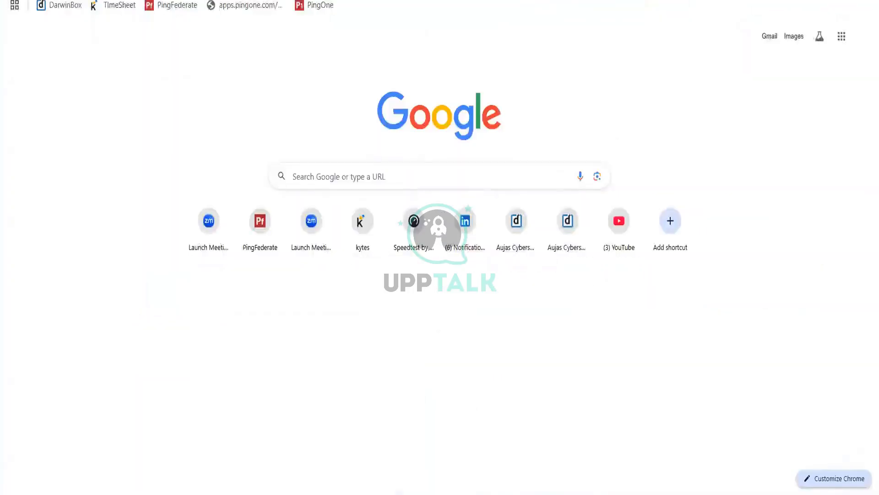
key(ctrl+v)
Launch the SAML-tracer extension to capture the SAML exchange
click(774, 0)
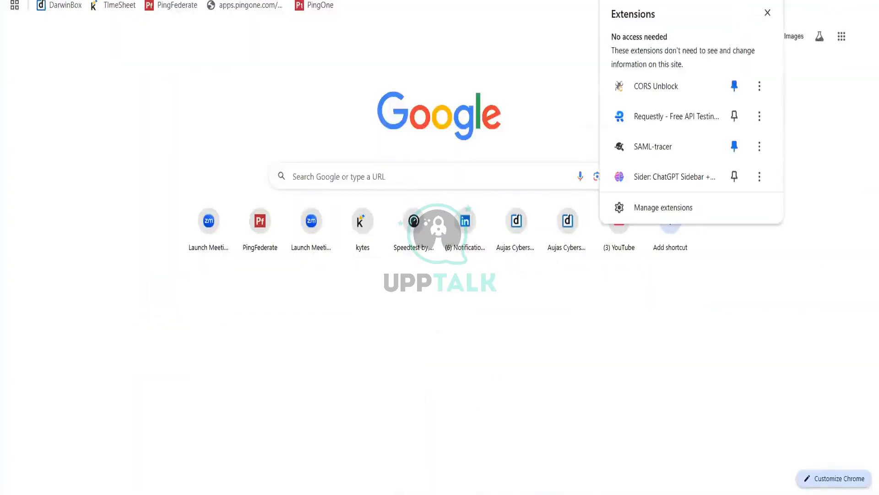
click(654, 147)
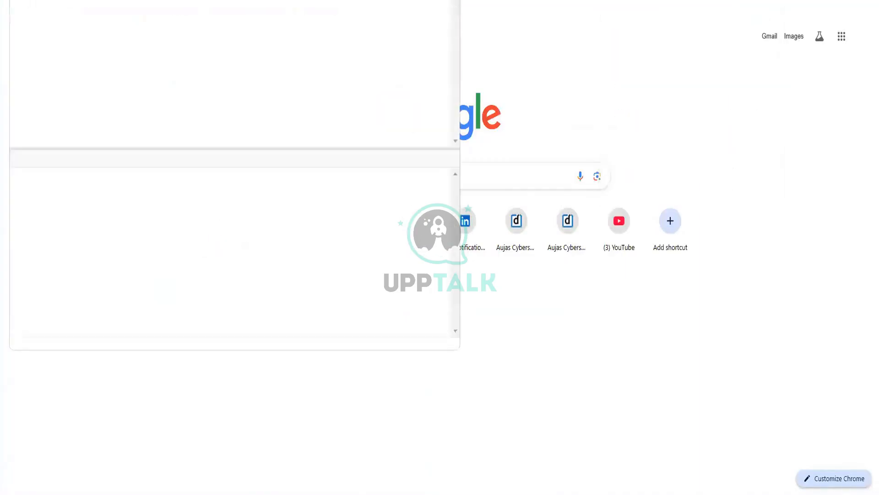
click(550, 0)
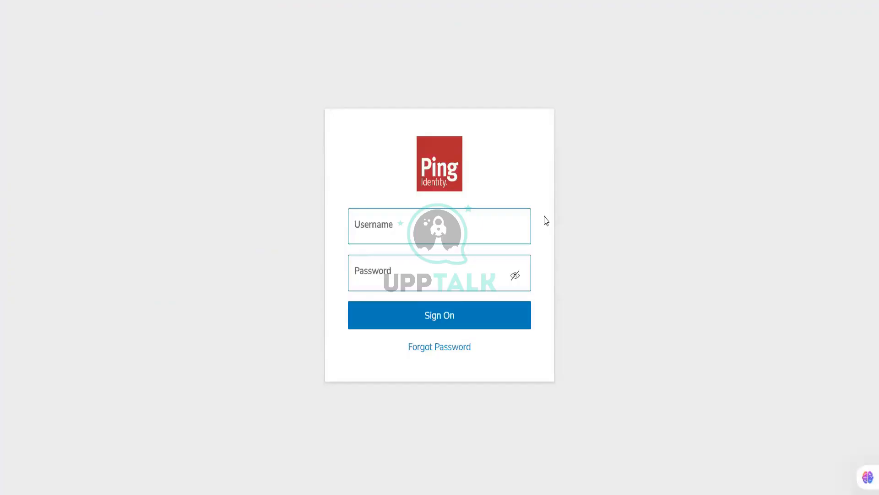
Sign in on the PingOne page with the test user's username and password
click(544, 216)
text(user)
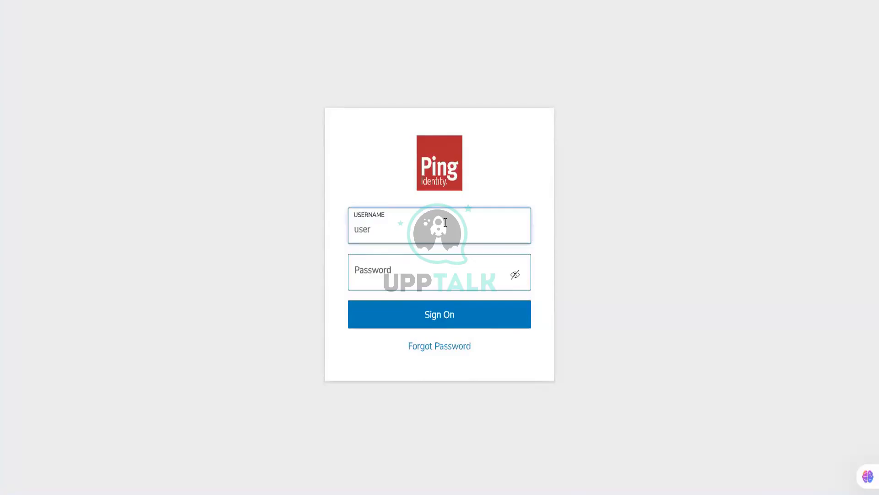
text(0)
key(Tab)
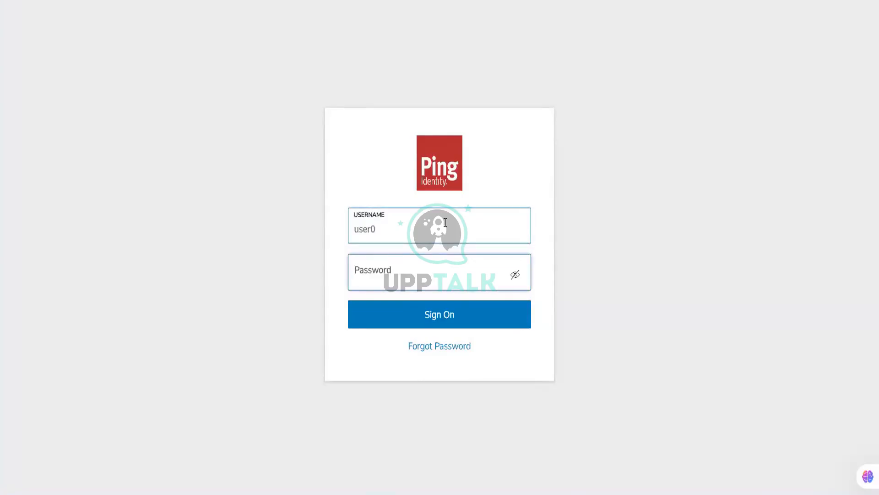
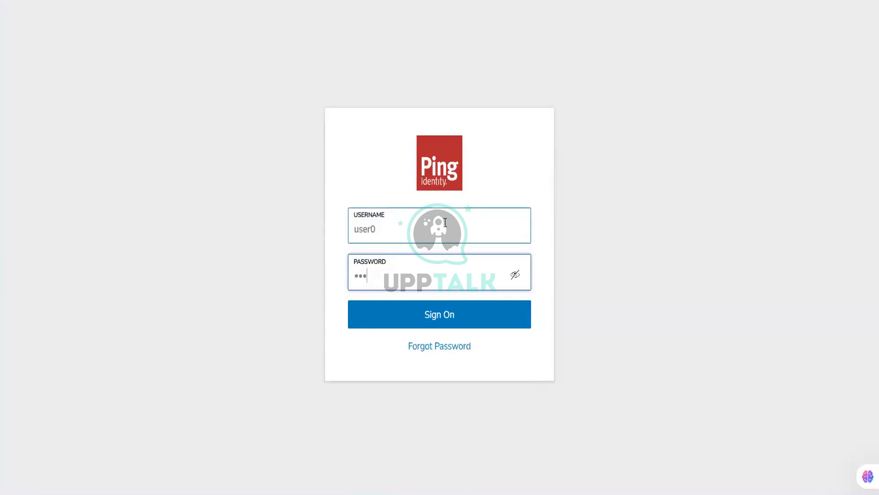
key(Return)
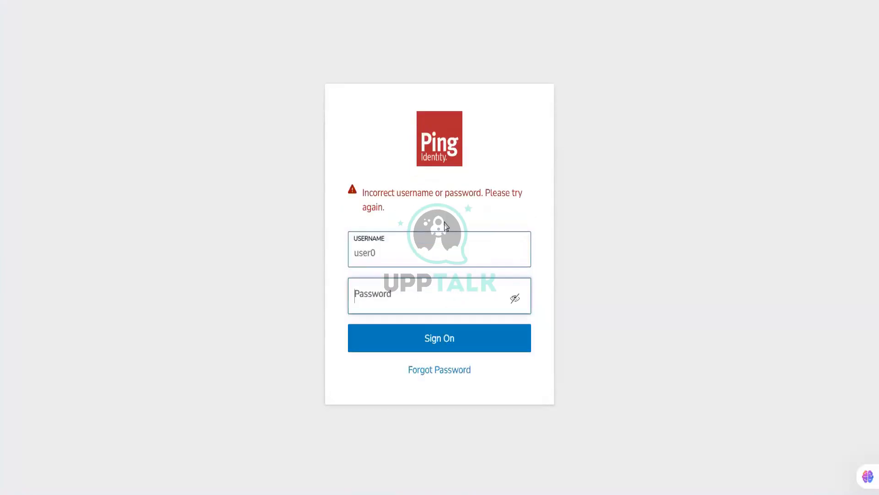
Retry the sign-in twice with different passwords after the incorrect credentials error
key(Tab)
text(••••••••••)
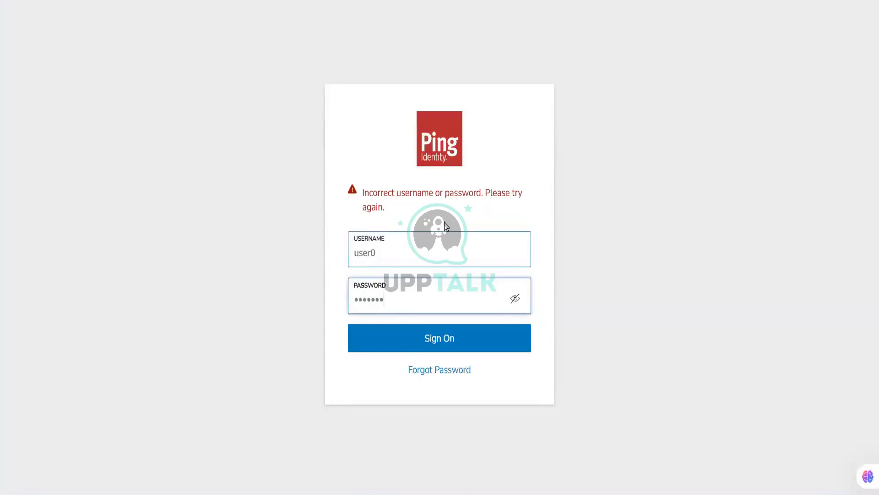
key(Return)
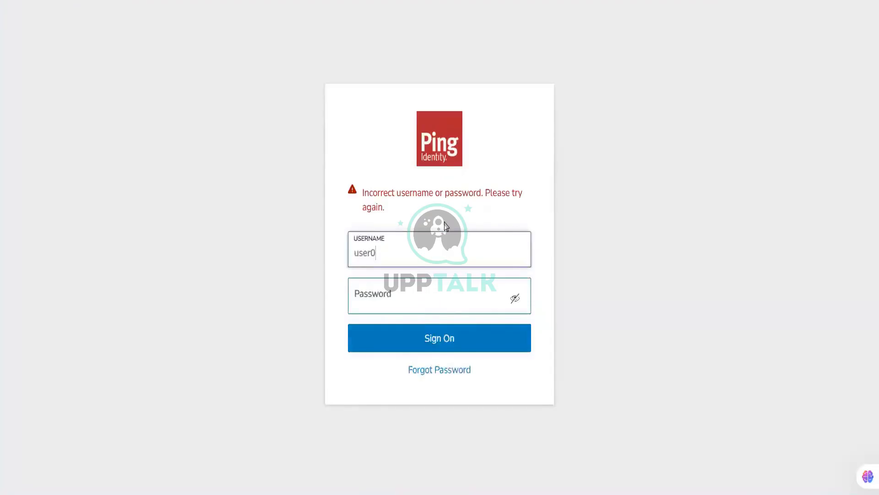
key(Tab)
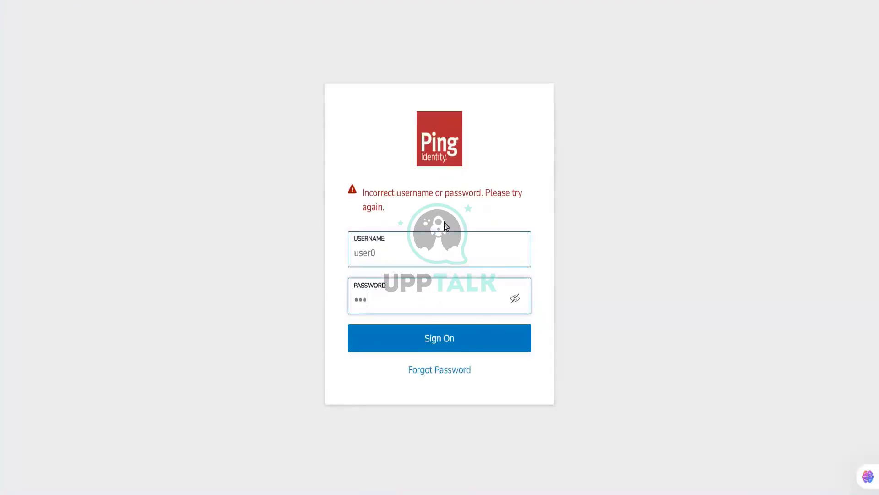
key(Return)
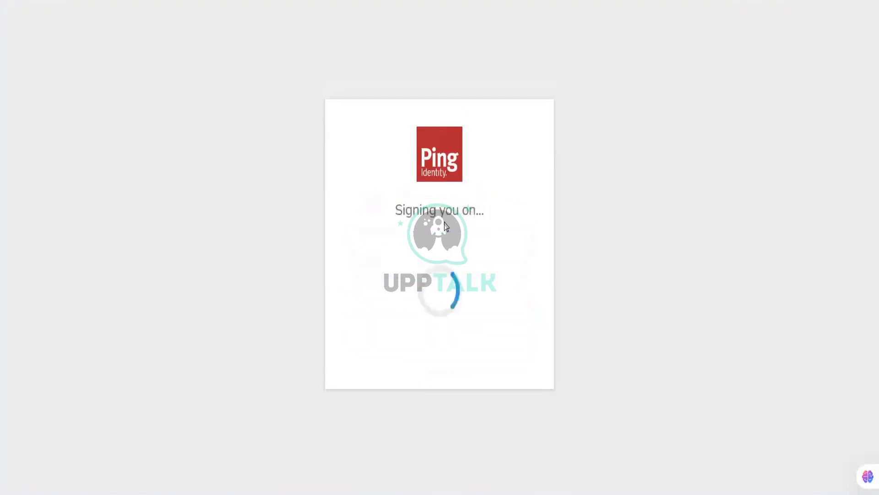
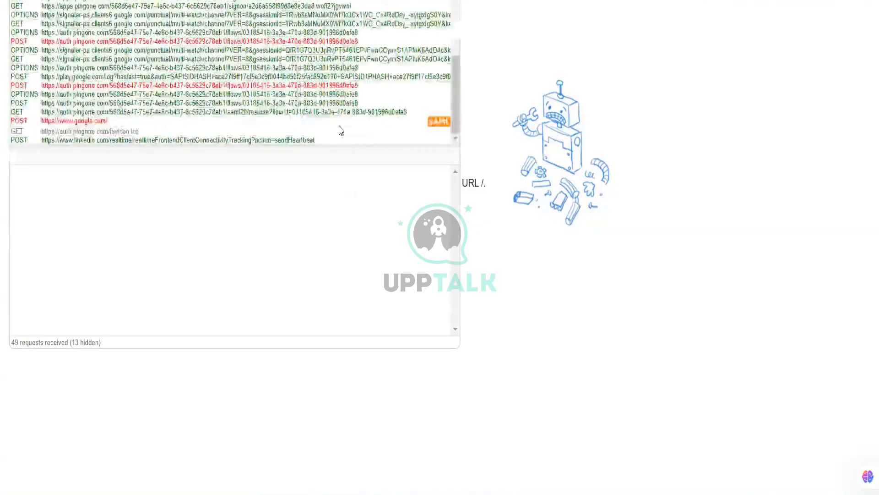
click(339, 123)
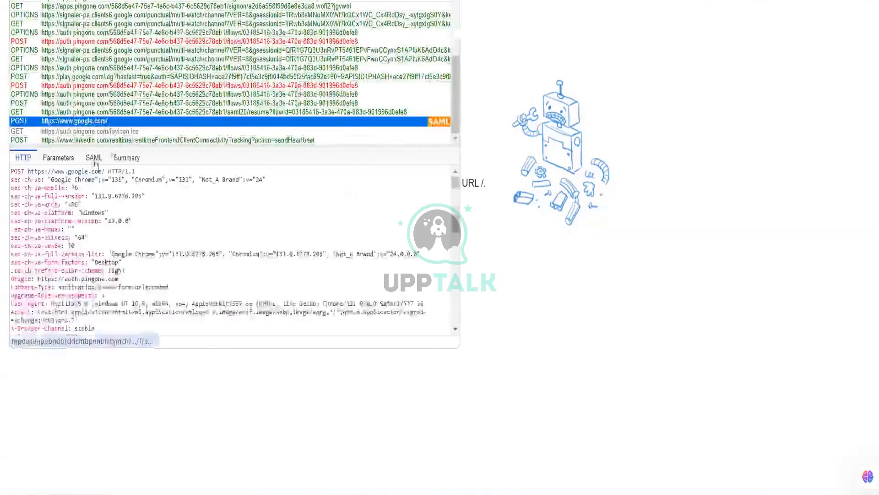
click(94, 160)
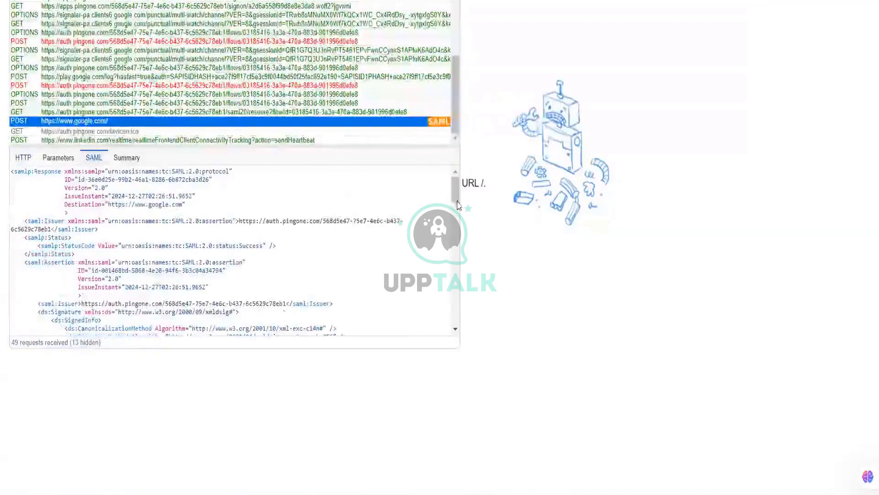
drag(458, 205, 451, 339)
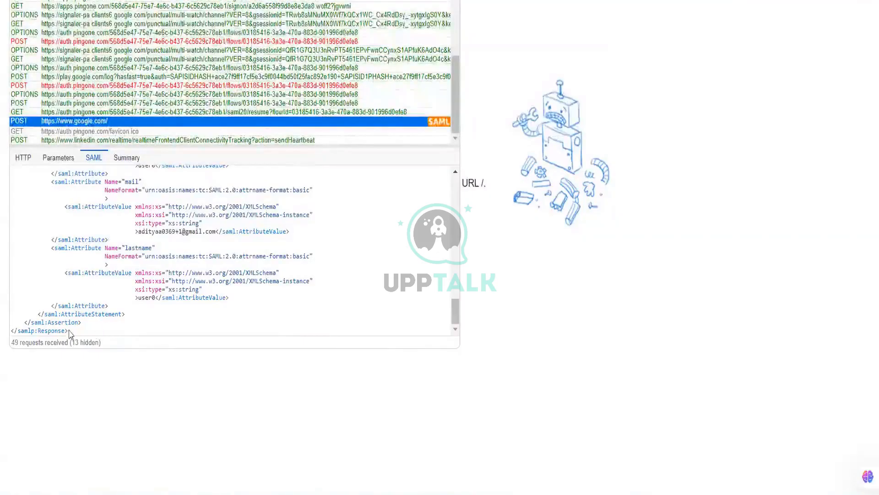
key(ctrl+a)
scroll(18, 169, up, 15)
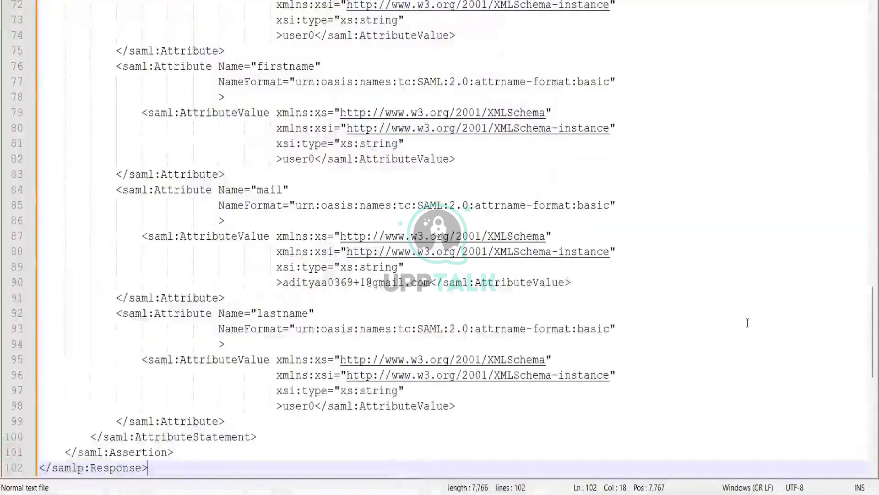
Scroll to the top of the pasted SAML XML and select the response ID value on line 2
click(867, 151)
click(867, 87)
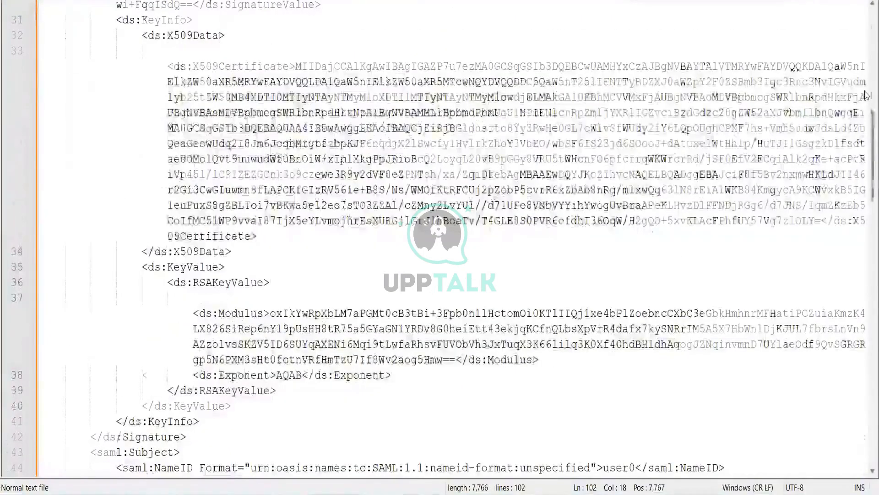
drag(865, 84, 867, 32)
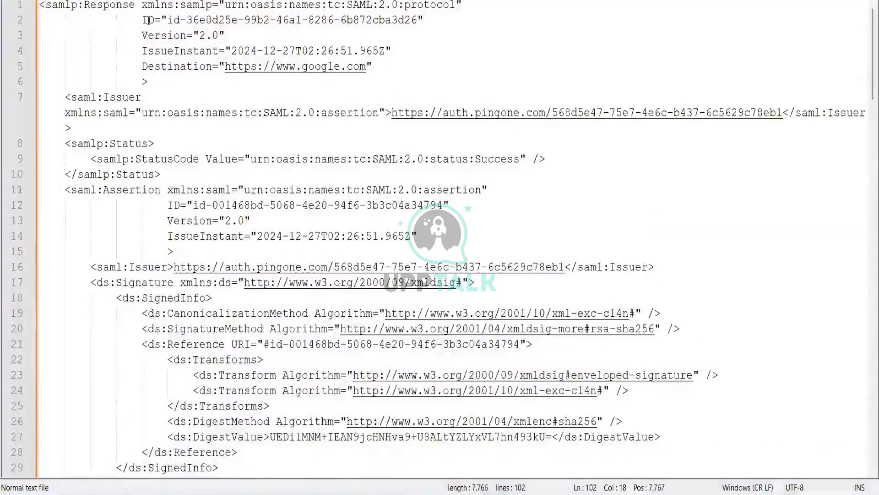
double_click(148, 20)
click(170, 20)
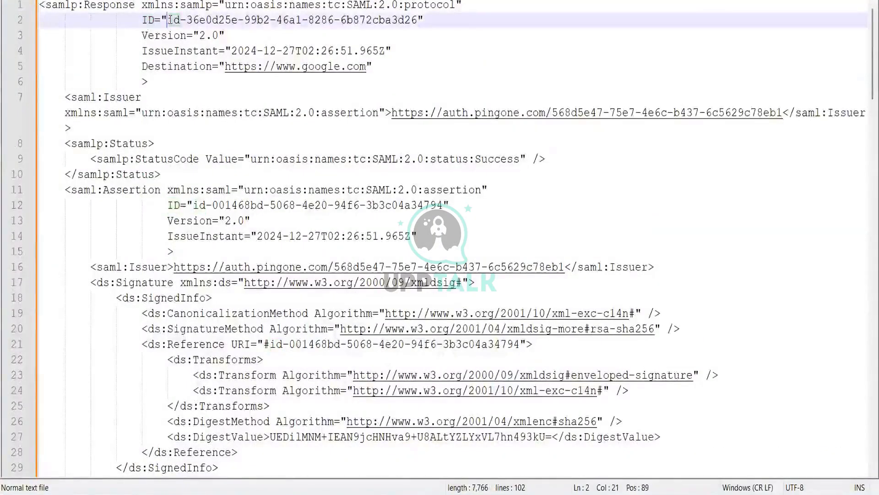
drag(169, 20, 413, 24)
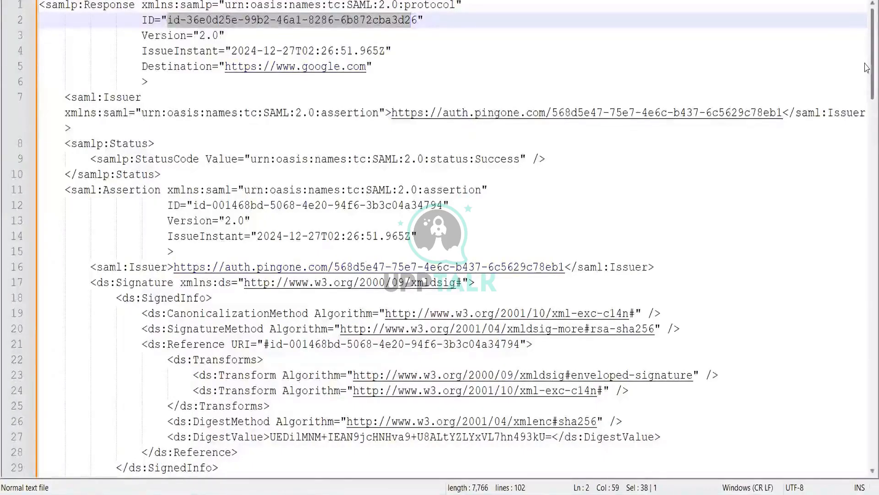
drag(867, 67, 867, 85)
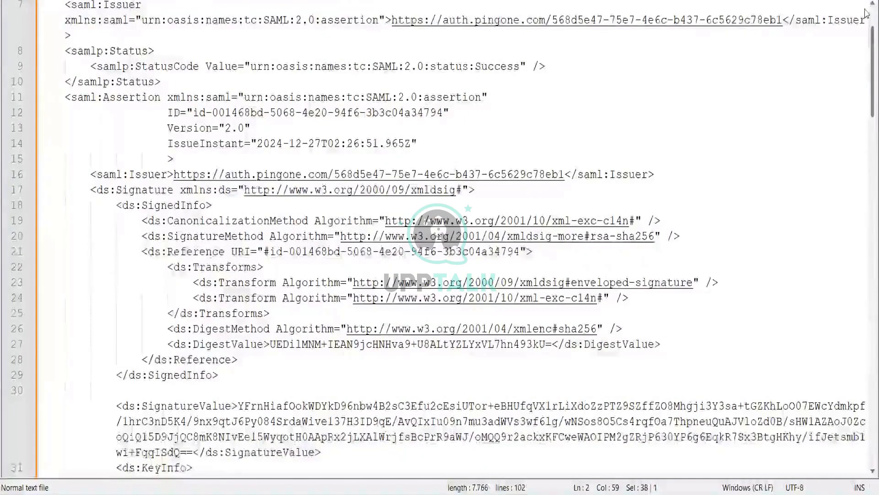
scroll(866, 13, up, 2)
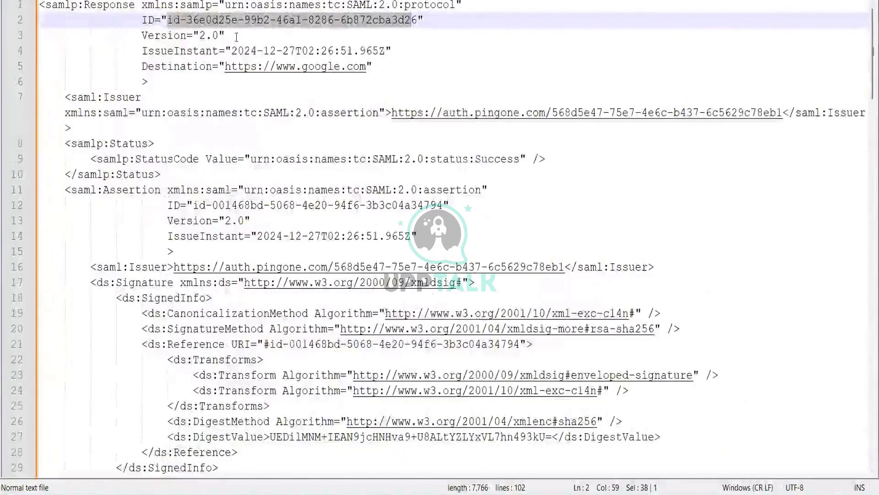
Set Notepad++'s language to XML for the pasted SAML response
click(142, 0)
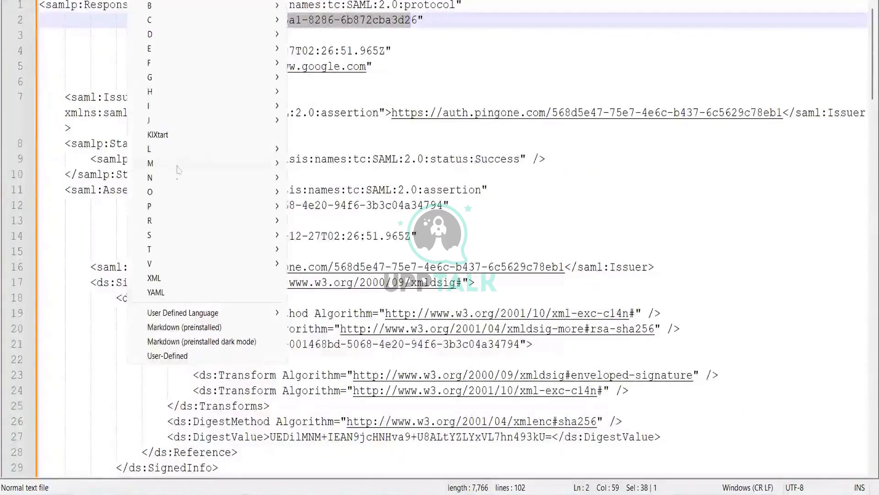
click(171, 277)
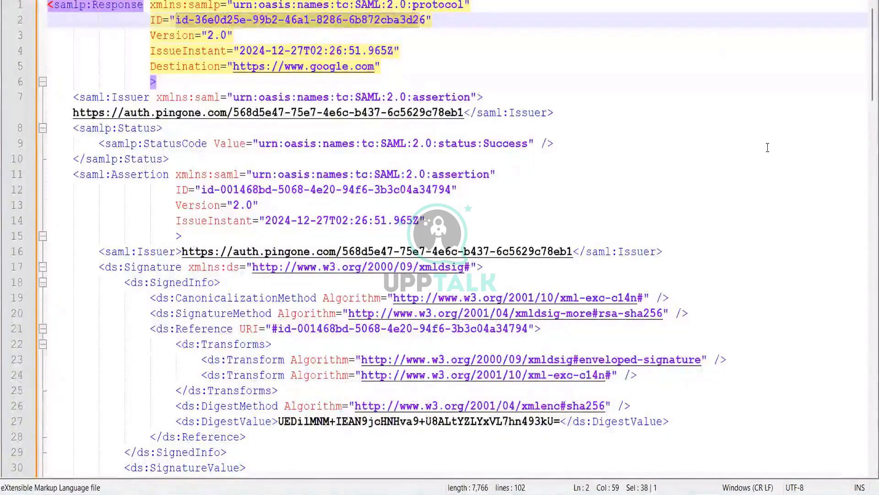
drag(870, 84, 865, 111)
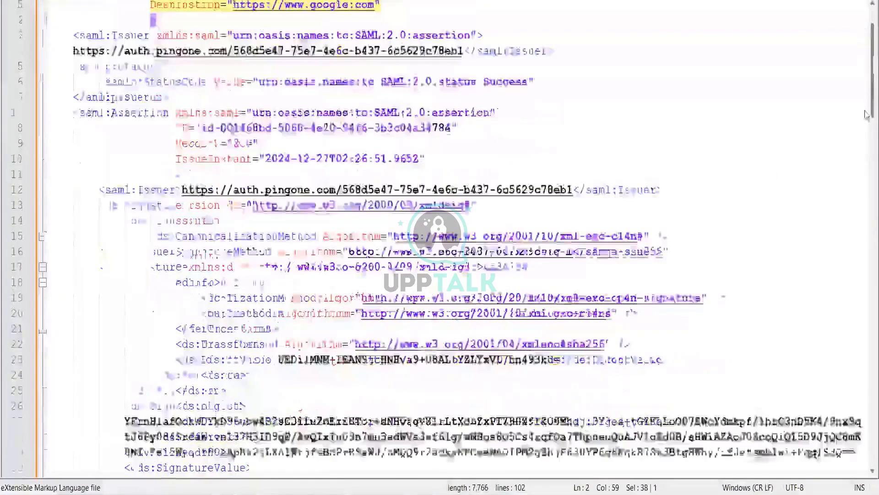
scroll(866, 114, down, 3)
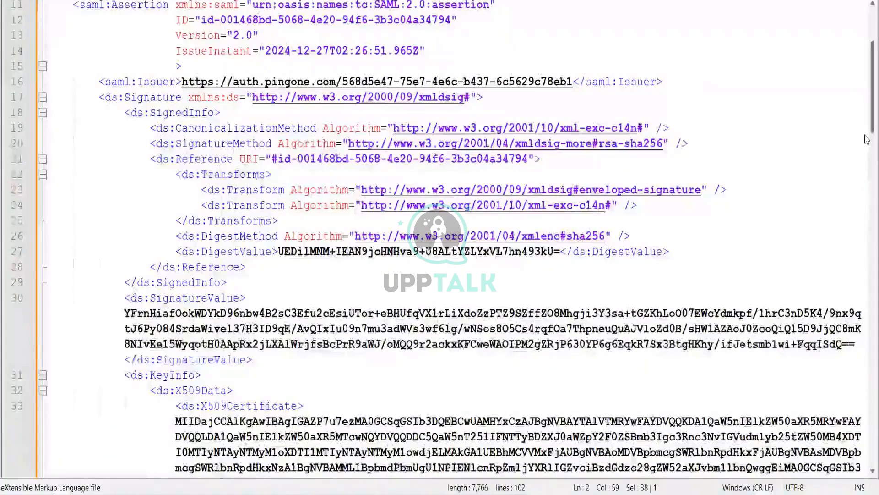
scroll(867, 140, down, 10)
scroll(867, 162, down, 1)
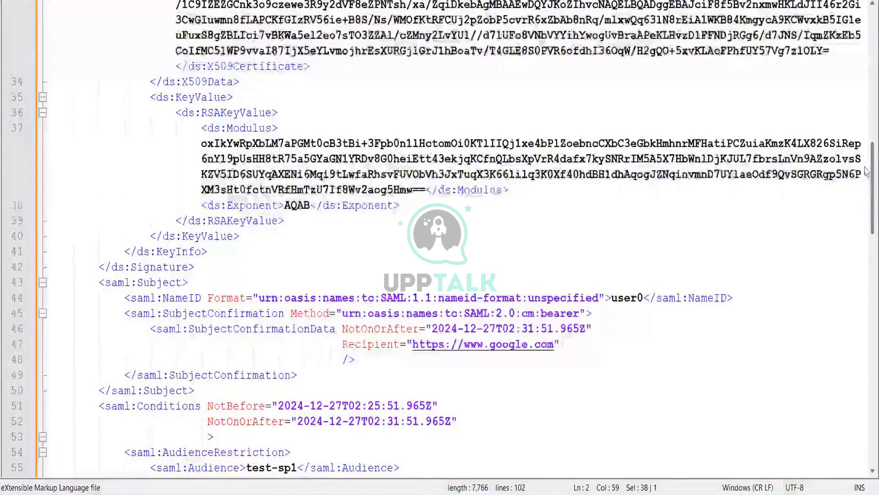
scroll(865, 175, down, 4)
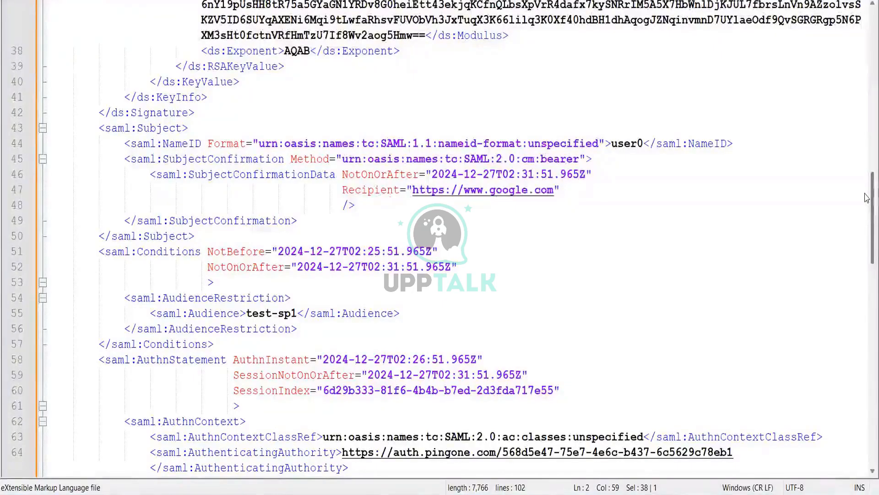
triple_click(391, 360)
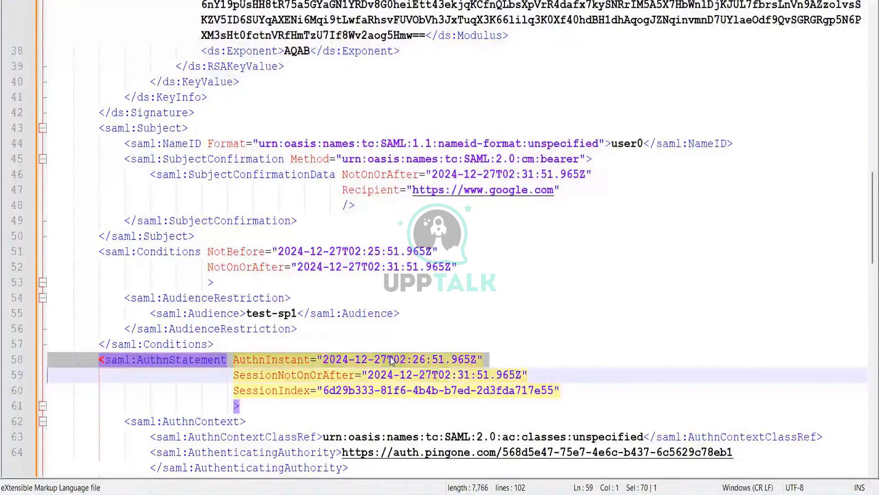
double_click(419, 360)
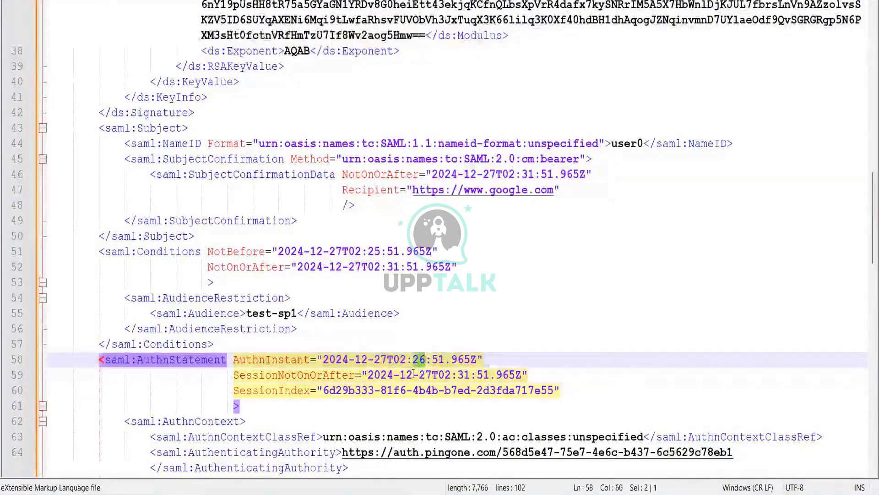
click(414, 374)
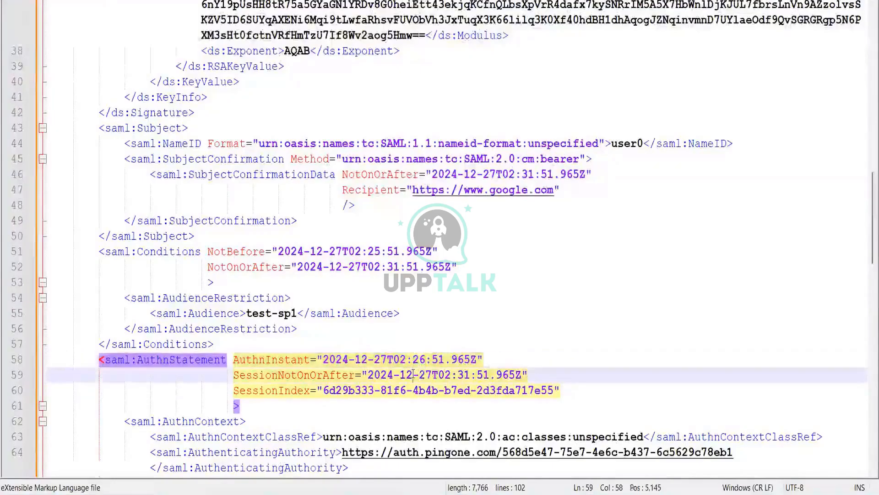
triple_click(413, 375)
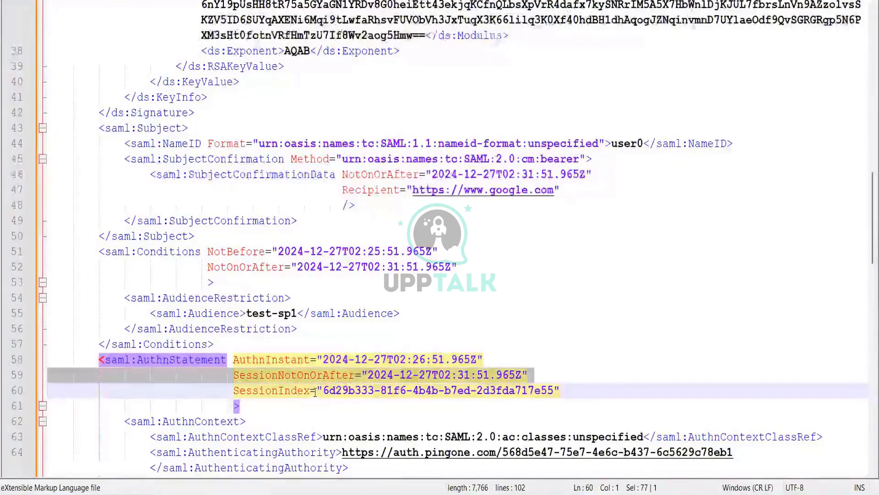
drag(323, 391, 555, 390)
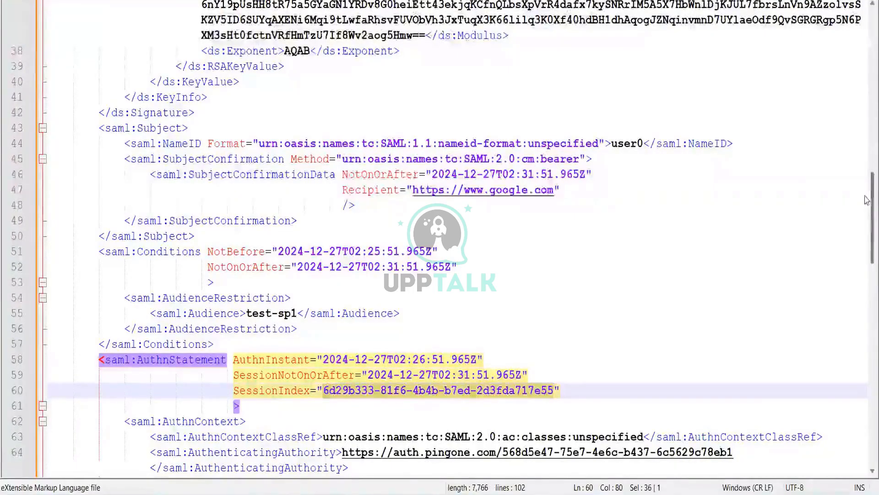
drag(867, 200, 867, 255)
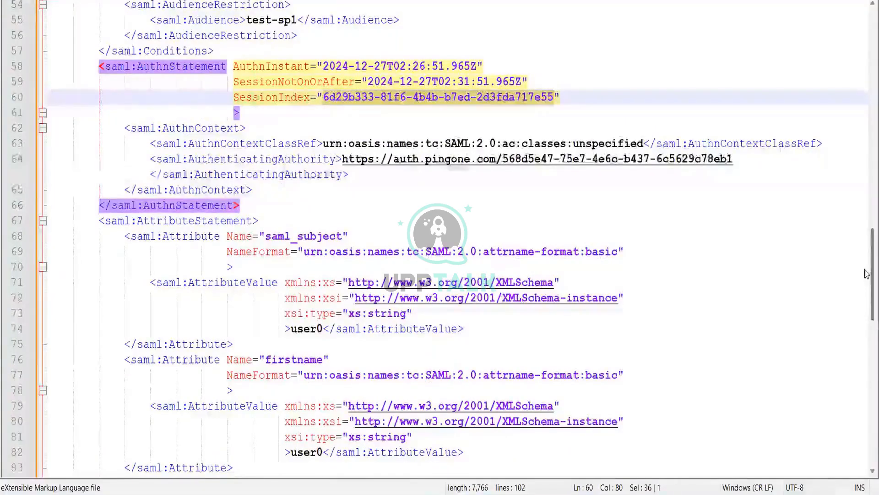
drag(867, 275, 867, 306)
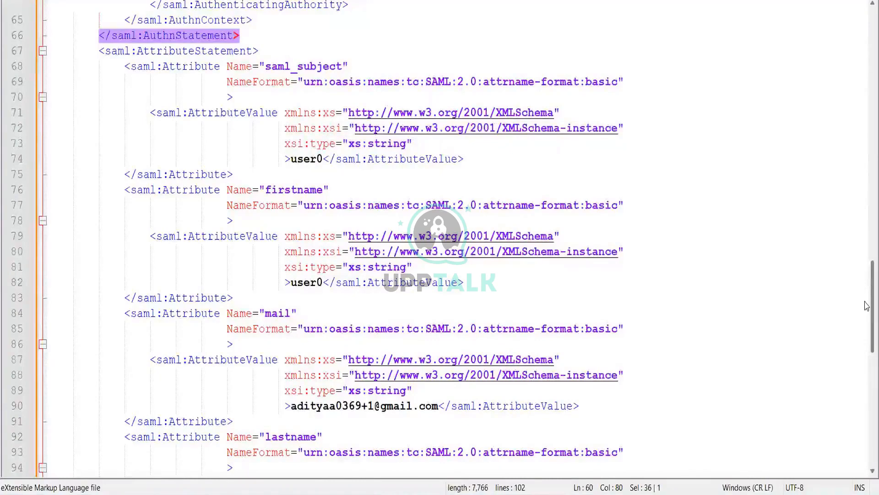
Scroll down to the AttributeStatement to review the saml_subject, firstname, mail and lastname attributes
drag(866, 321, 867, 342)
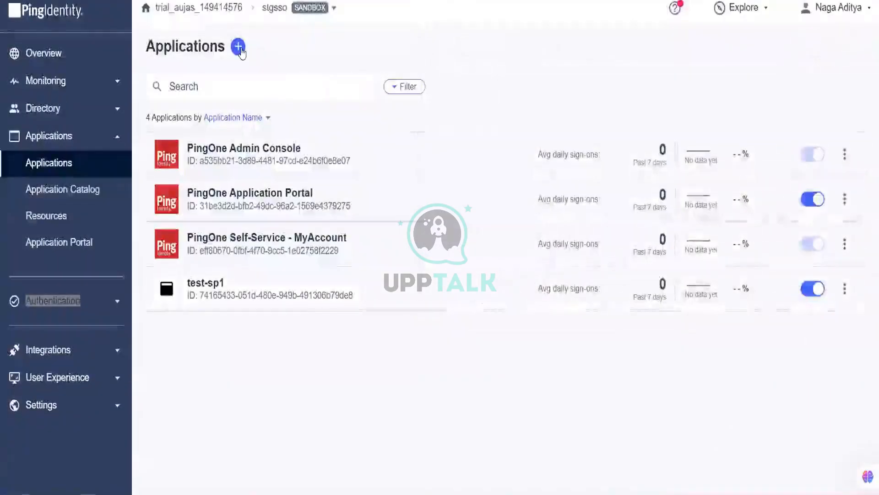
Start a new SAML Application named test-sp2 with description test-sp2
click(239, 47)
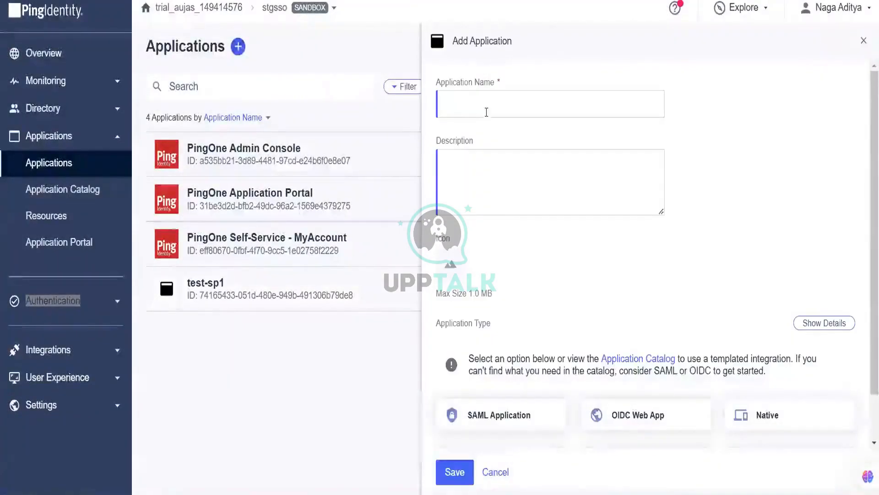
text(t)
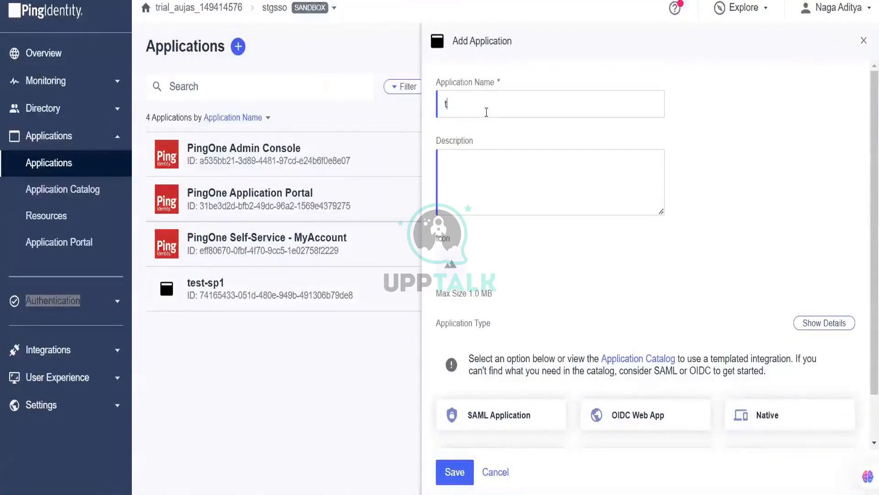
text(est-sp2)
key(Tab)
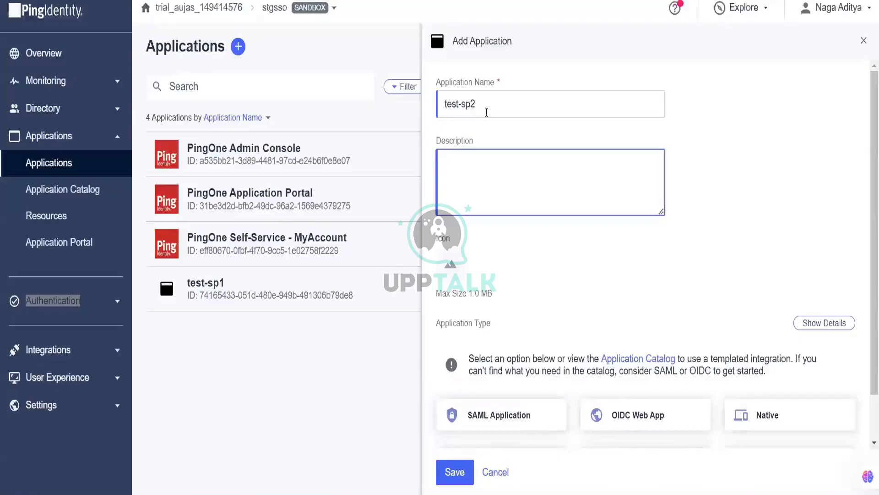
text(test-sp2)
key(ctrl+a)
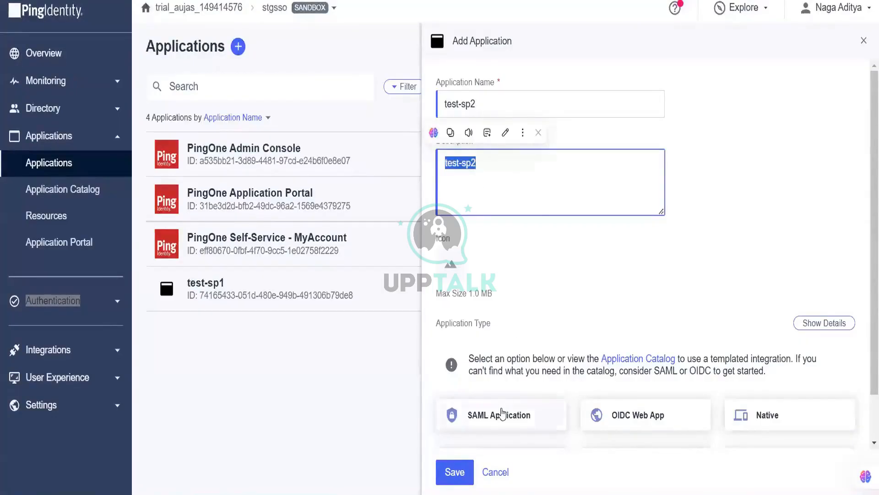
click(503, 414)
click(471, 477)
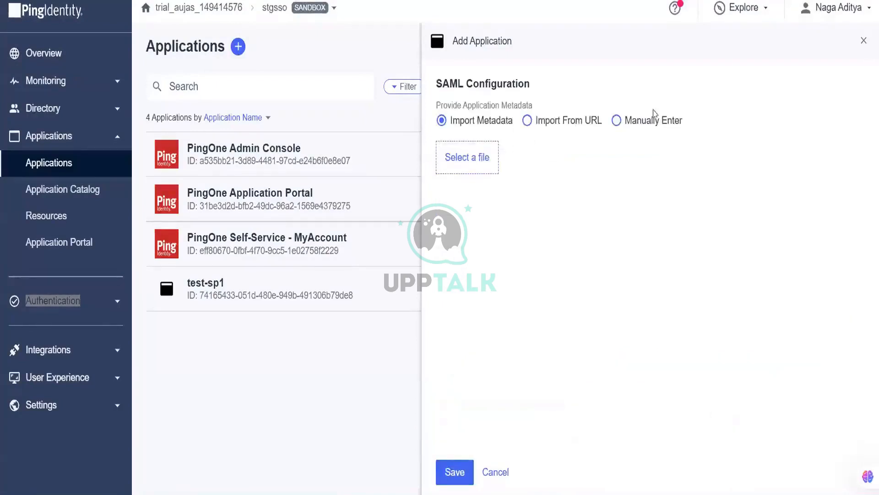
click(654, 120)
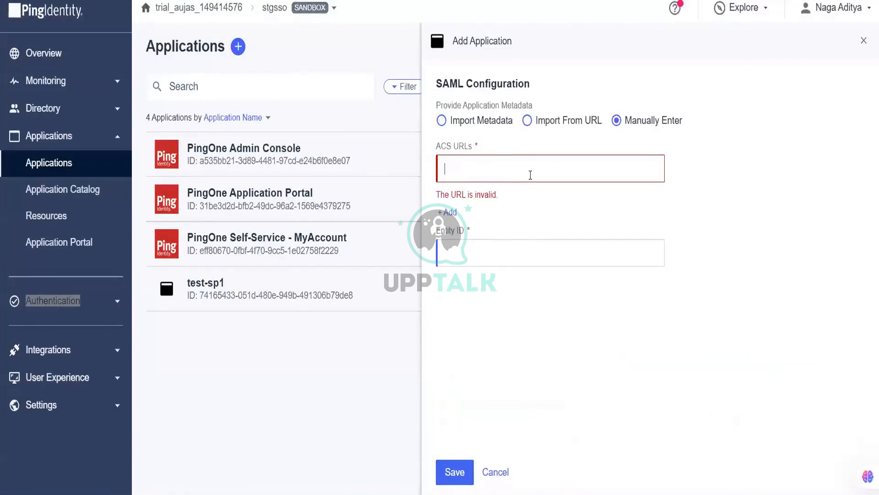
text(https:)
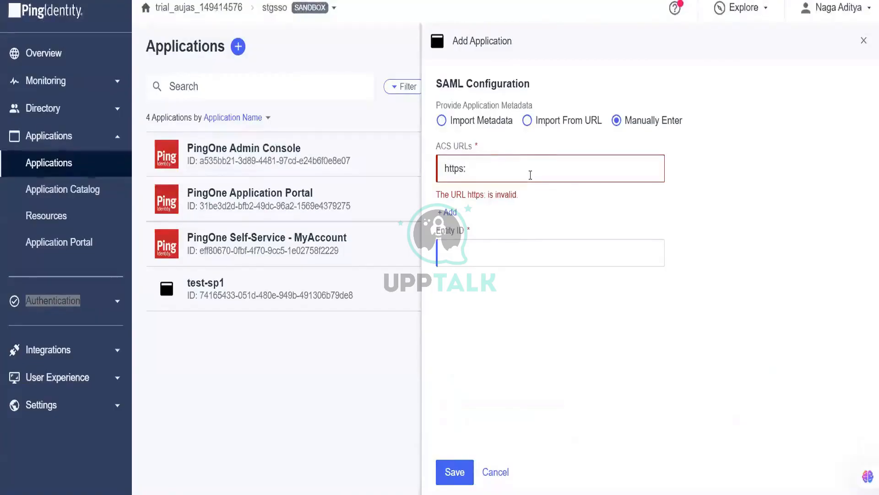
text(//ww)
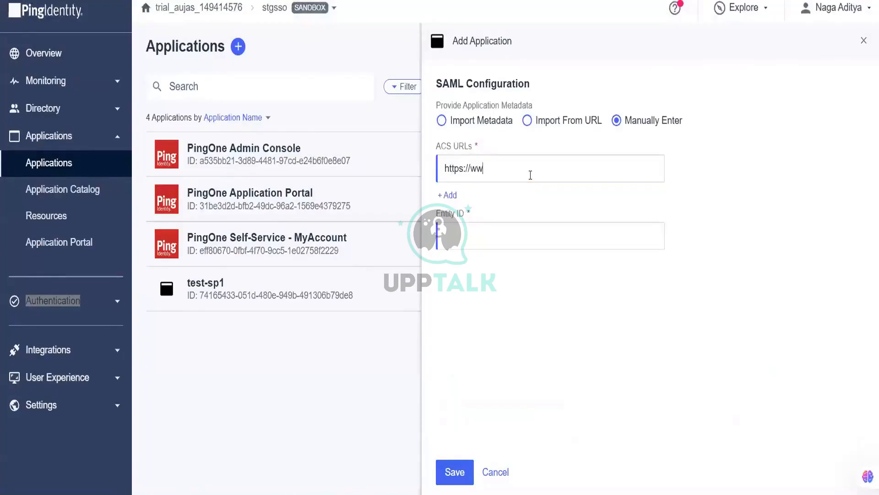
text(w.yahoo.com)
key(Tab)
text(test)
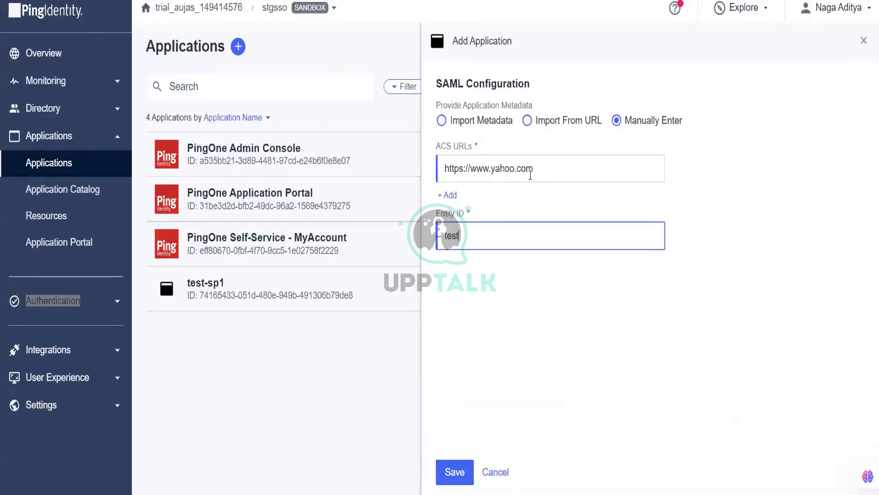
text(-sp2)
click(468, 466)
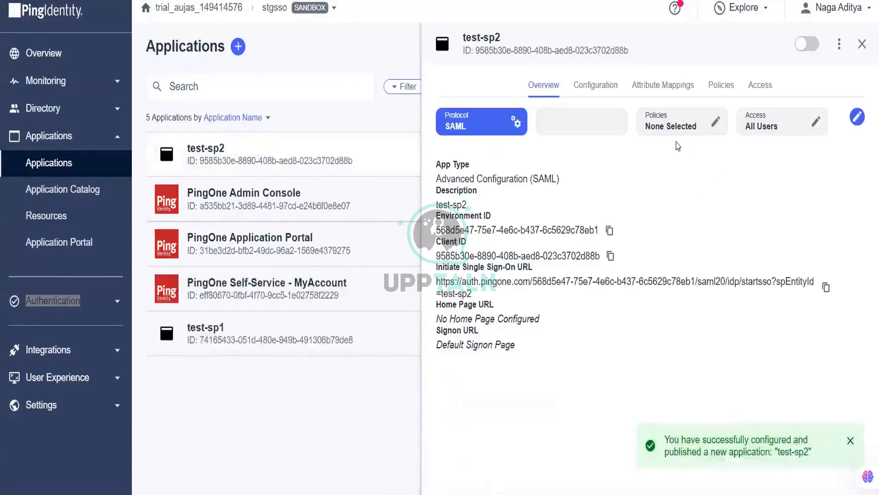
Review test-sp2's Configuration and Attribute Mappings, then start editing its SAML configuration
click(600, 89)
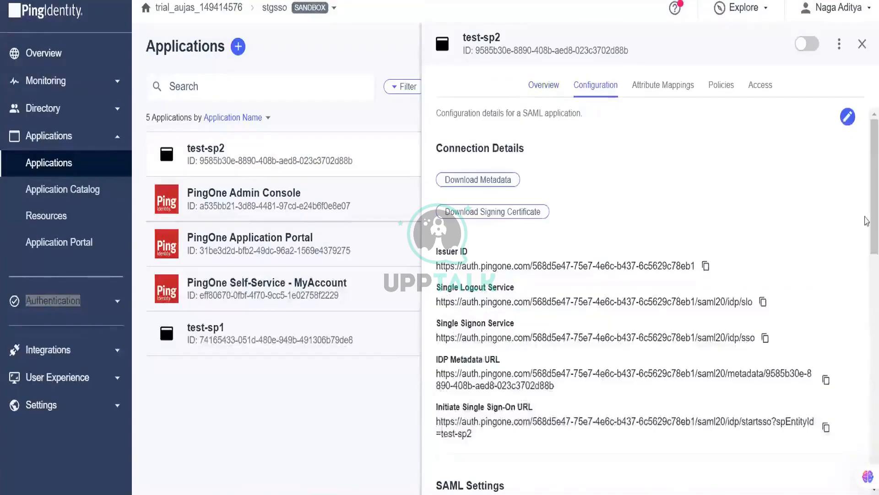
scroll(867, 232, down, 10)
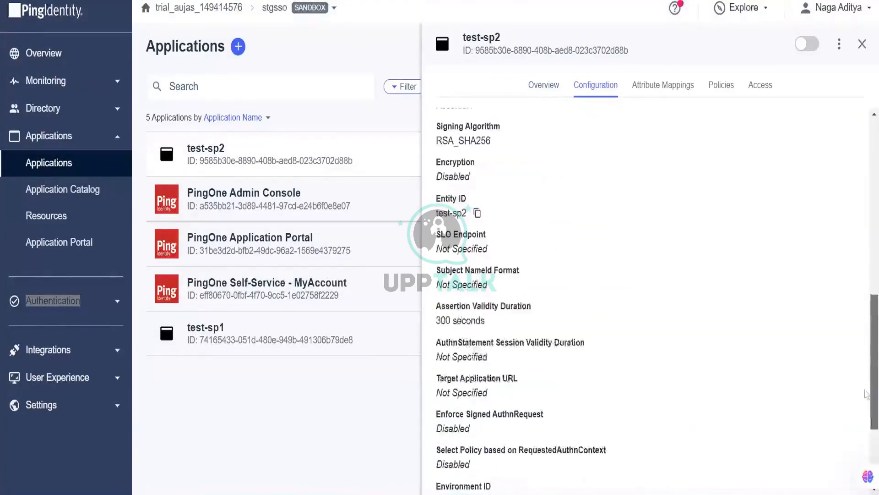
click(671, 87)
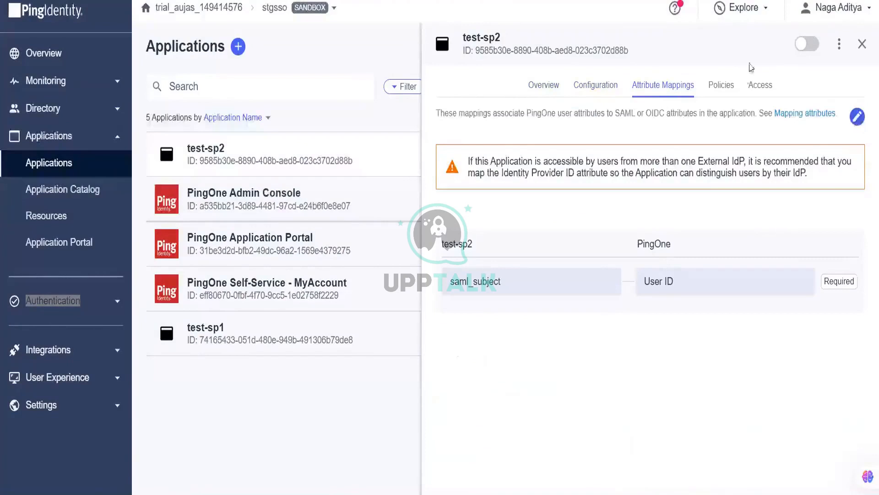
click(608, 87)
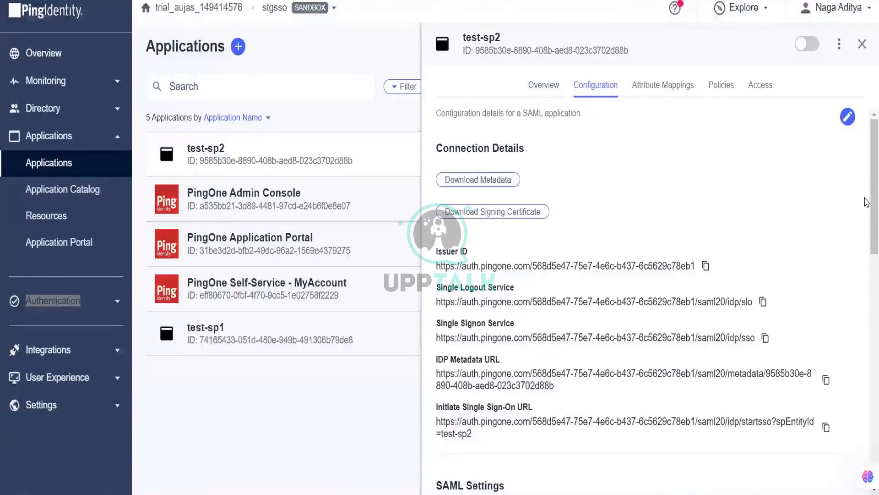
click(848, 117)
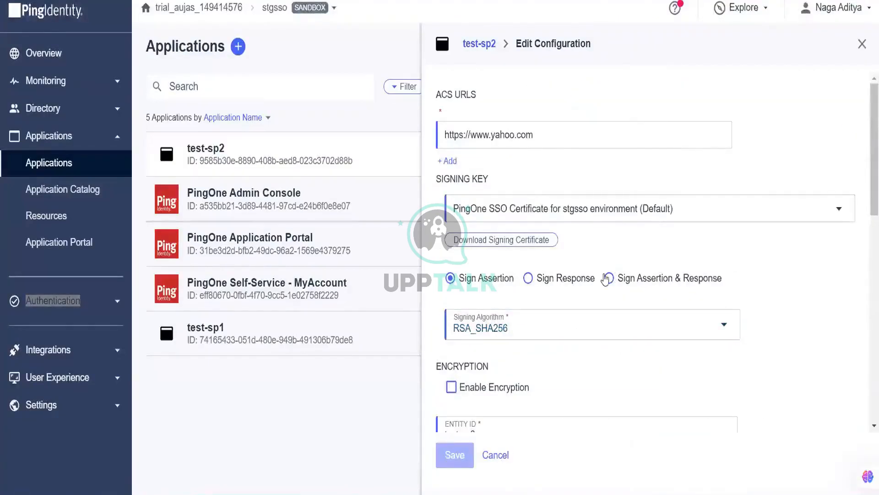
Make test-sp2 sign the response with SAML 2.0 persistent NameID format, and save the configuration
click(573, 287)
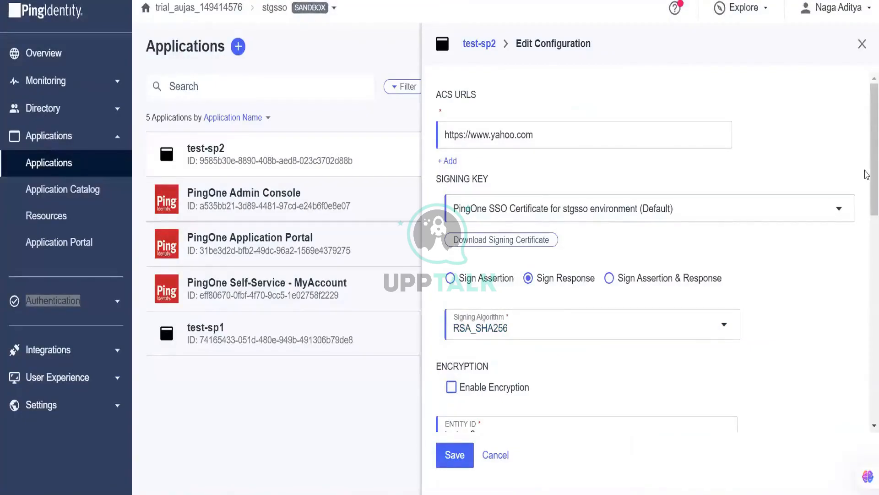
drag(867, 171, 865, 304)
click(638, 201)
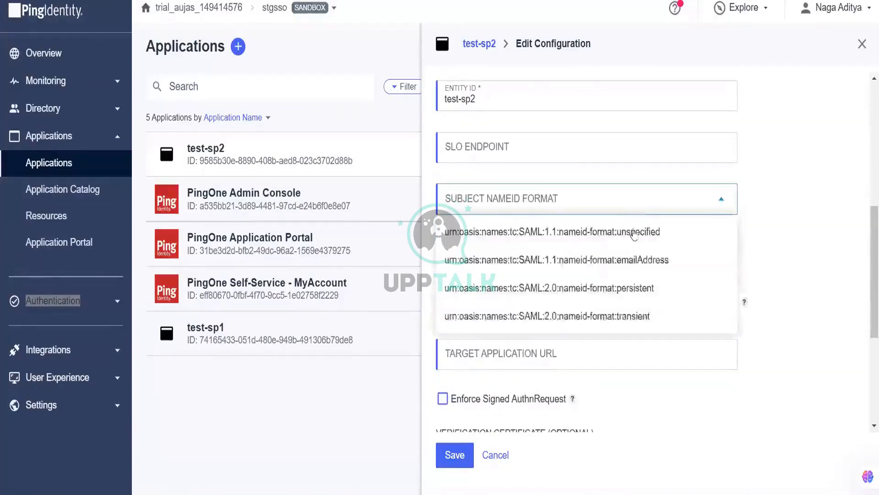
click(633, 233)
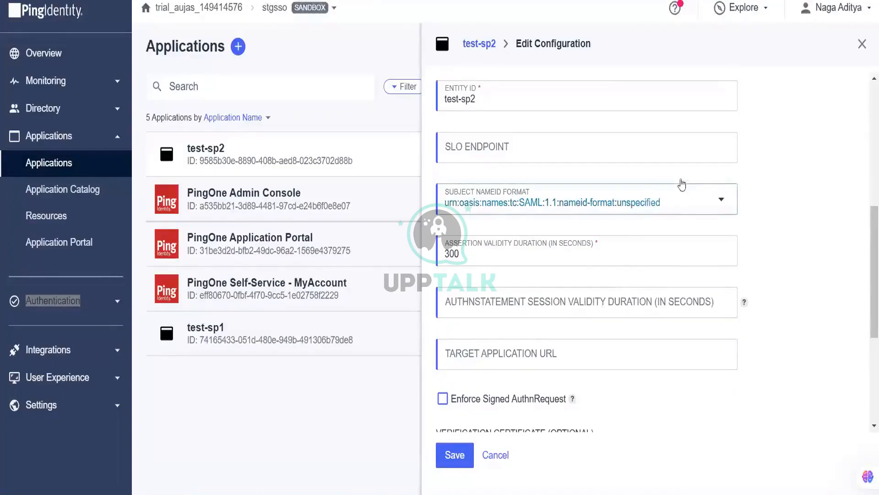
click(685, 195)
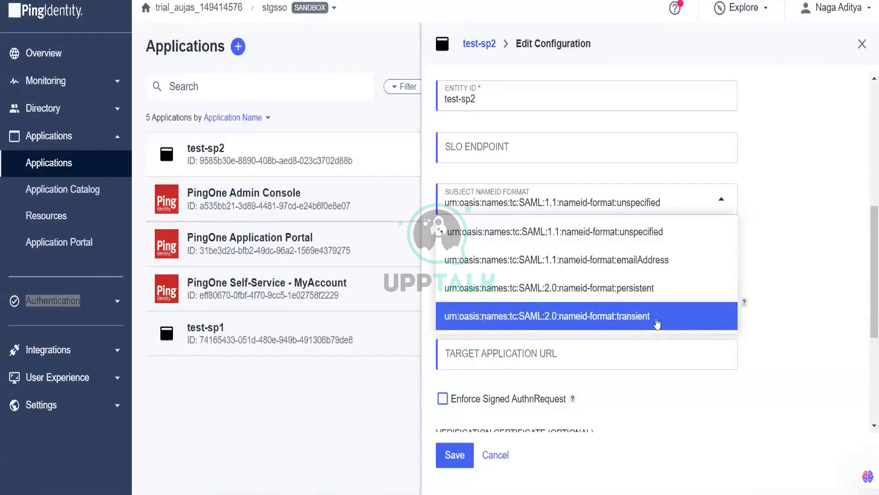
click(668, 289)
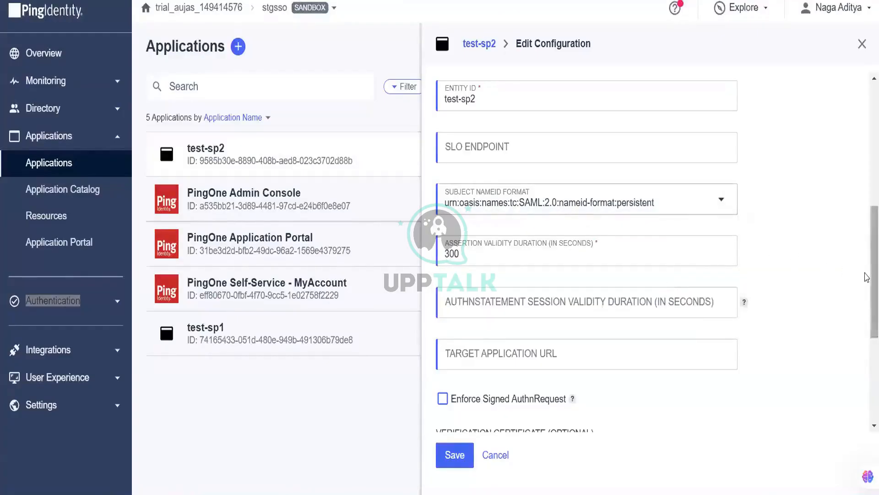
drag(867, 277, 765, 360)
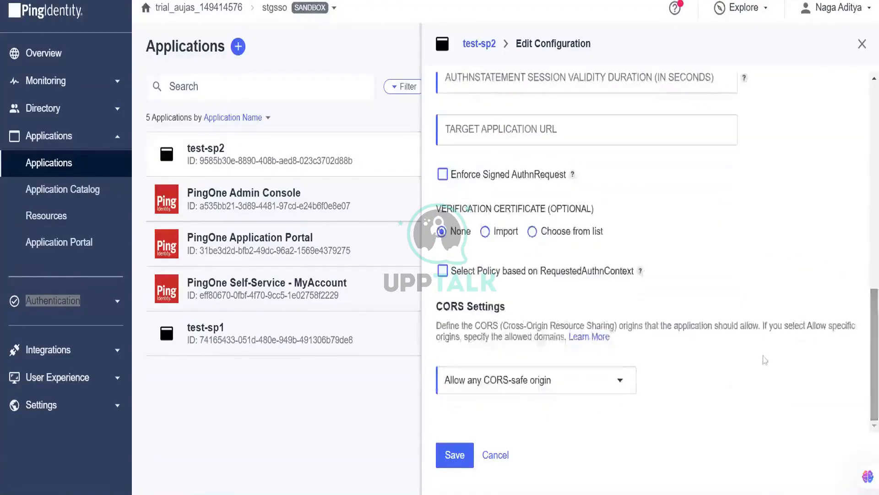
click(455, 455)
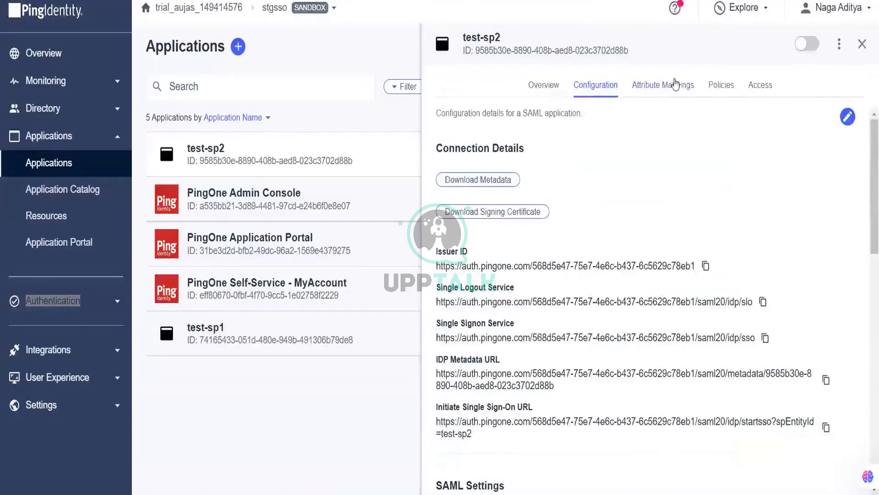
click(677, 86)
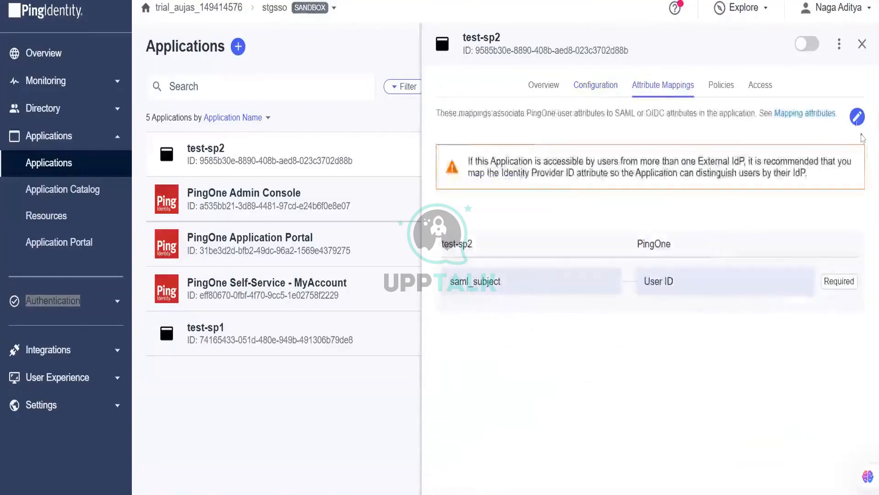
Remap saml_subject from User ID to Username in the test-sp2 attribute mappings
click(858, 116)
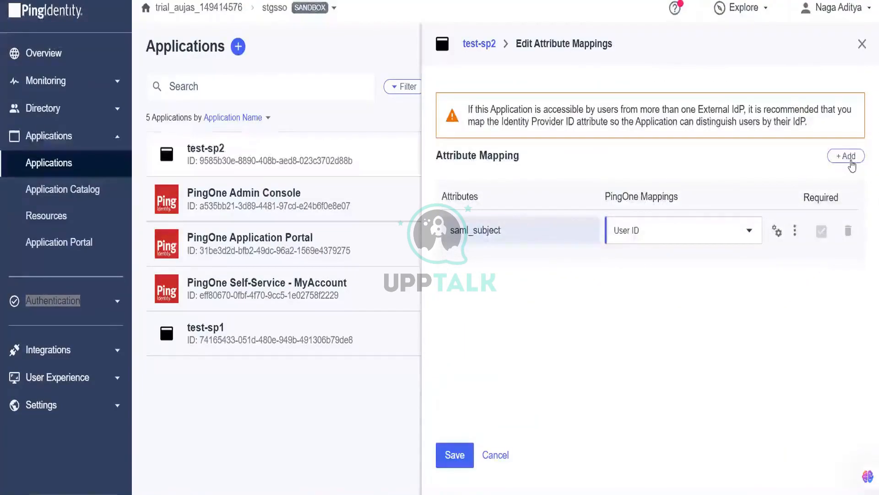
click(846, 156)
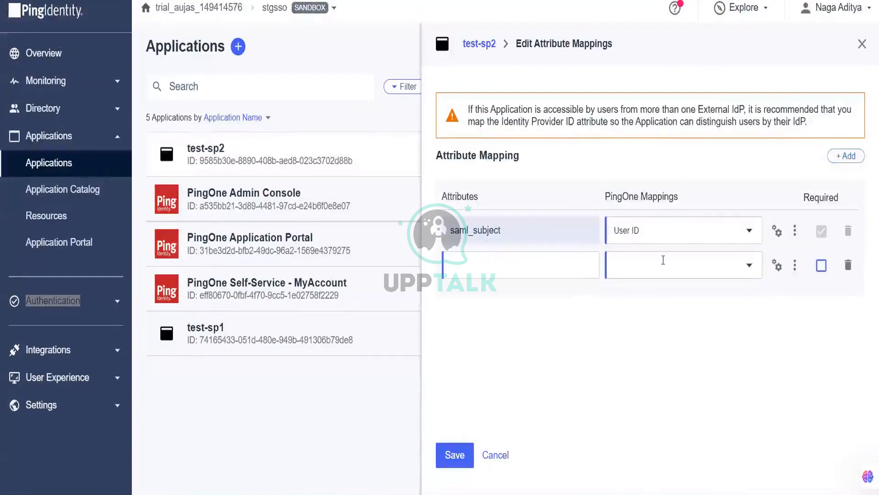
click(684, 222)
triple_click(683, 222)
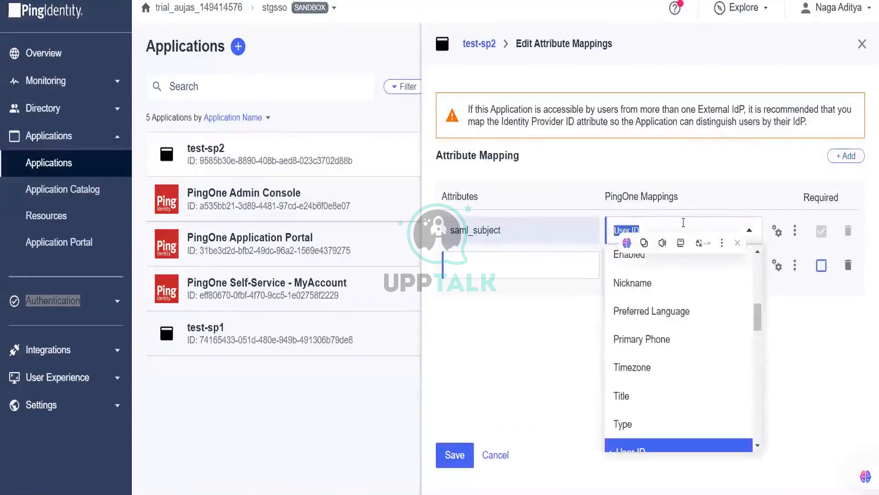
text(use)
key(Down)
key(Down)
key(Return)
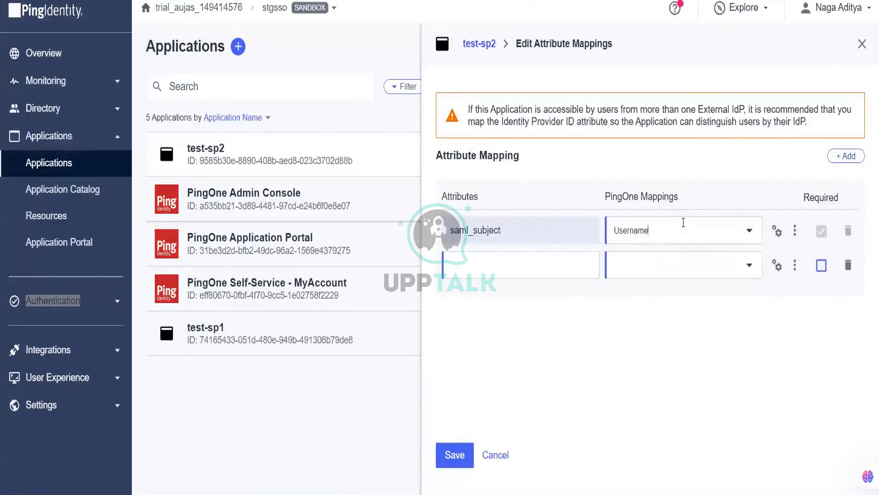
key(Tab)
key(Tab)
key(Tab)
key(Tab)
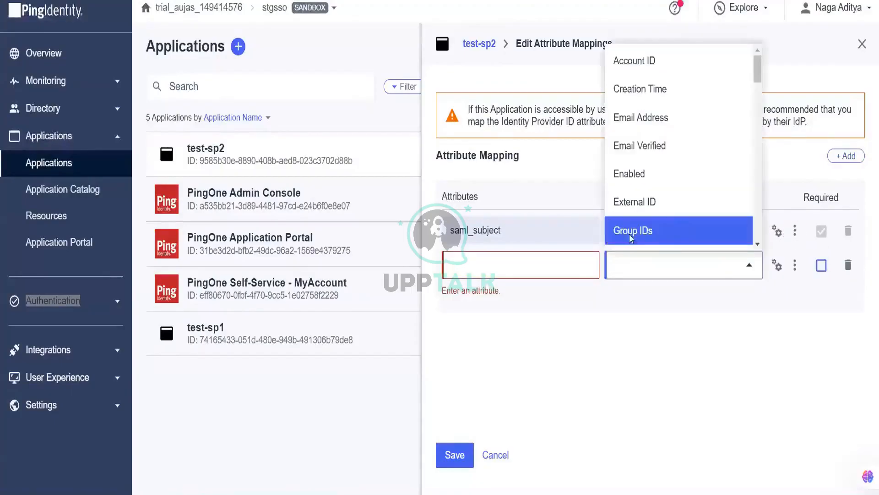
Add a firstname attribute mapped to Given Name
click(570, 266)
text(firstanme)
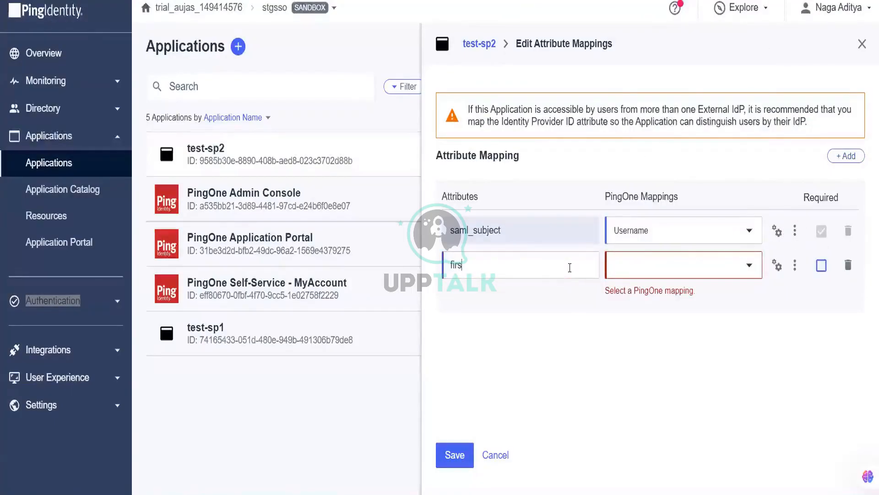
key(BackSpace)
key(BackSpace)
key(BackSpace)
key(BackSpace)
text(name)
key(Tab)
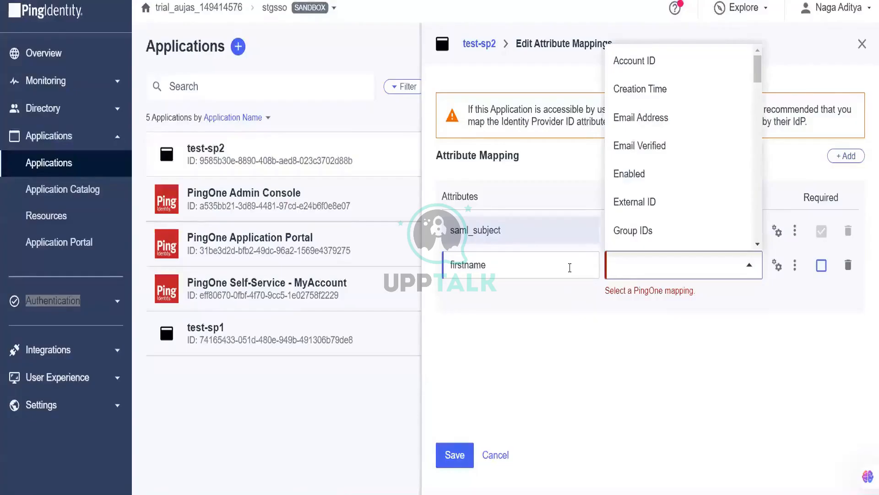
text(gi)
key(Down)
key(Down)
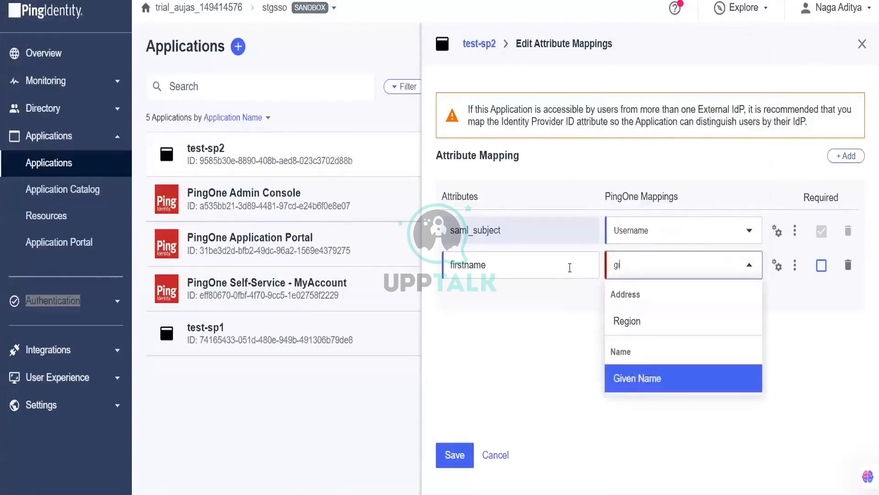
key(Return)
Add a lastname attribute mapped to Family Name
click(851, 160)
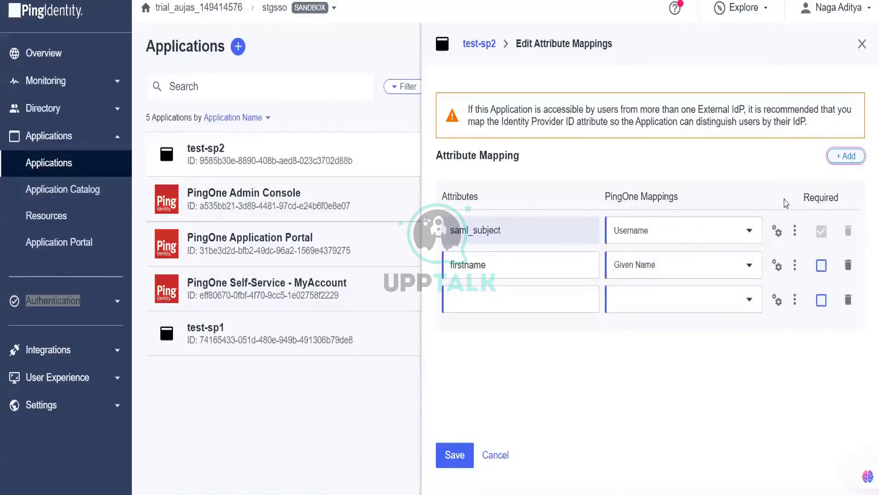
click(580, 303)
text(lastname)
key(Tab)
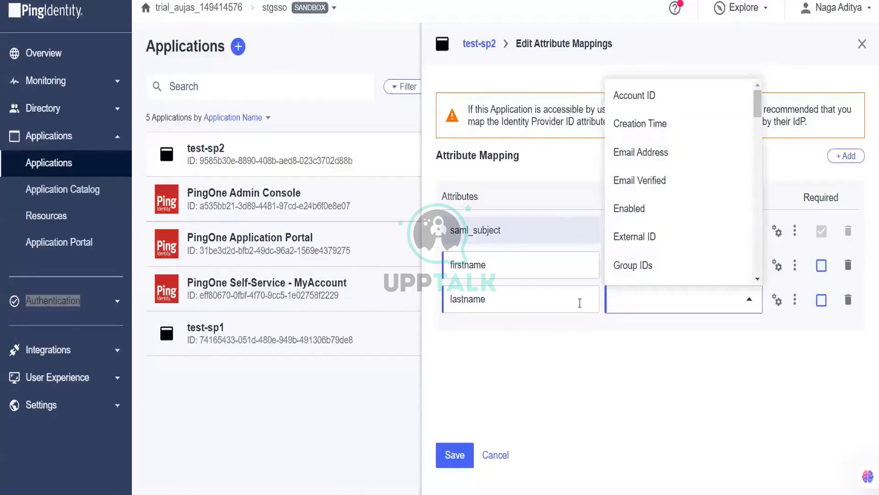
text(fam)
key(Down)
key(Return)
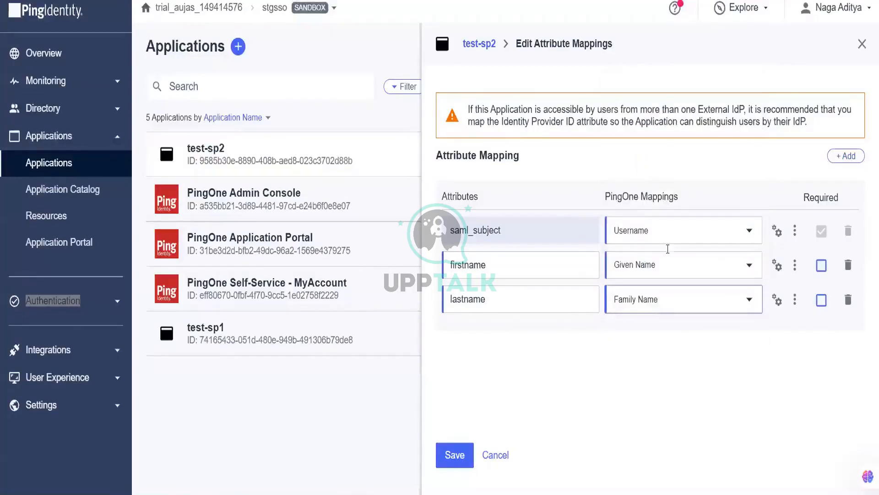
Add a mobile attribute mapped to Mobile Phone and save the mappings
click(848, 156)
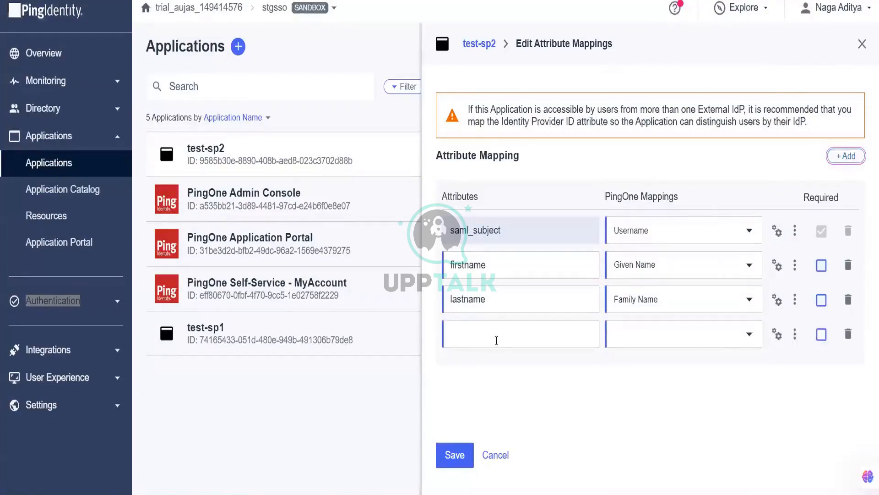
click(496, 340)
text(mobile)
key(Tab)
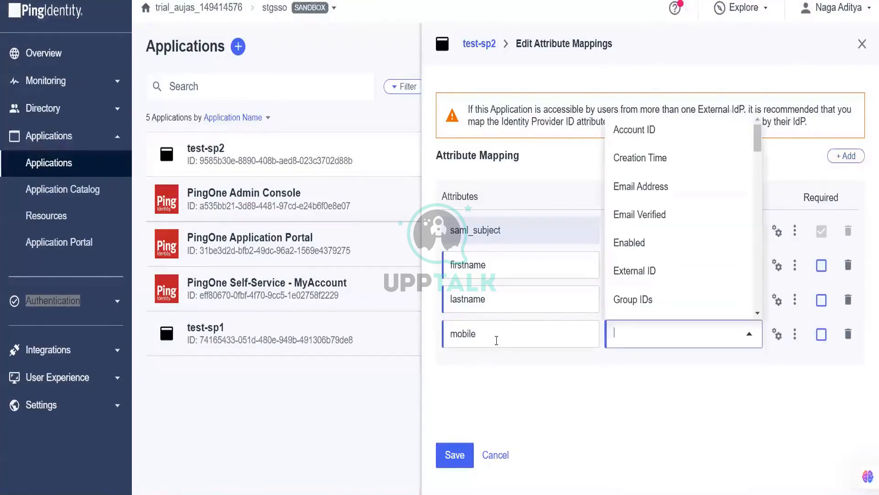
text(mo)
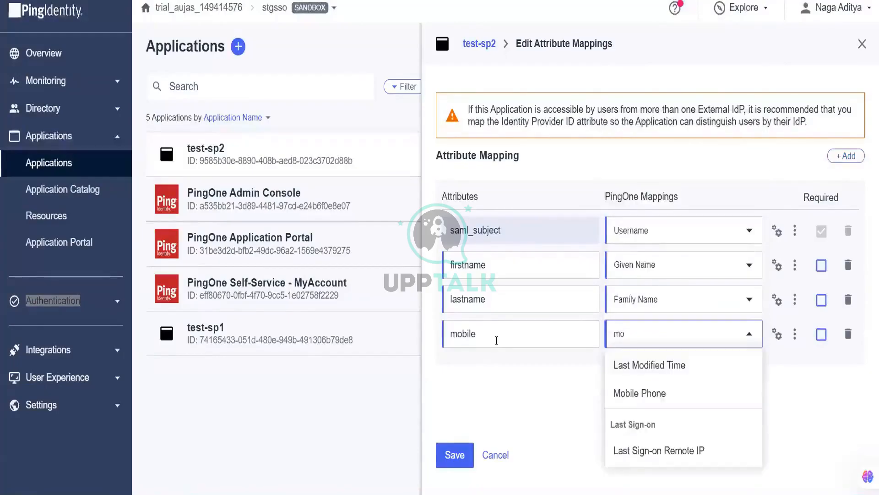
key(Down)
key(Down)
key(Return)
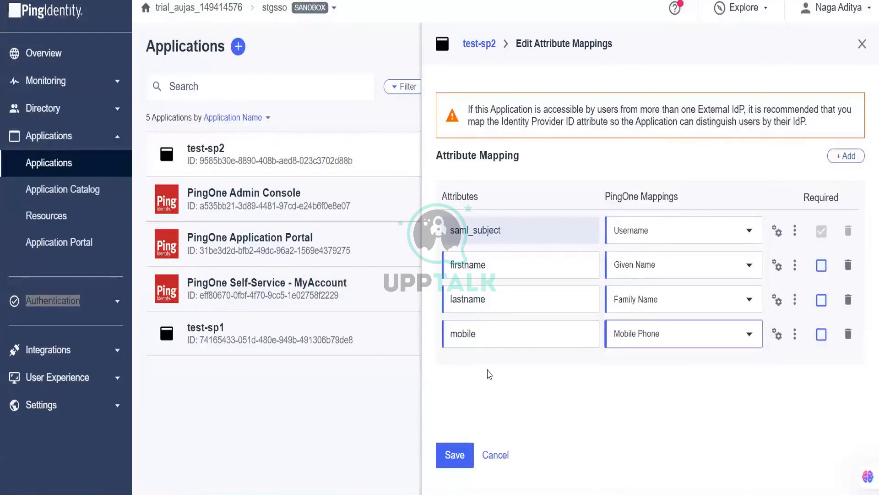
click(463, 456)
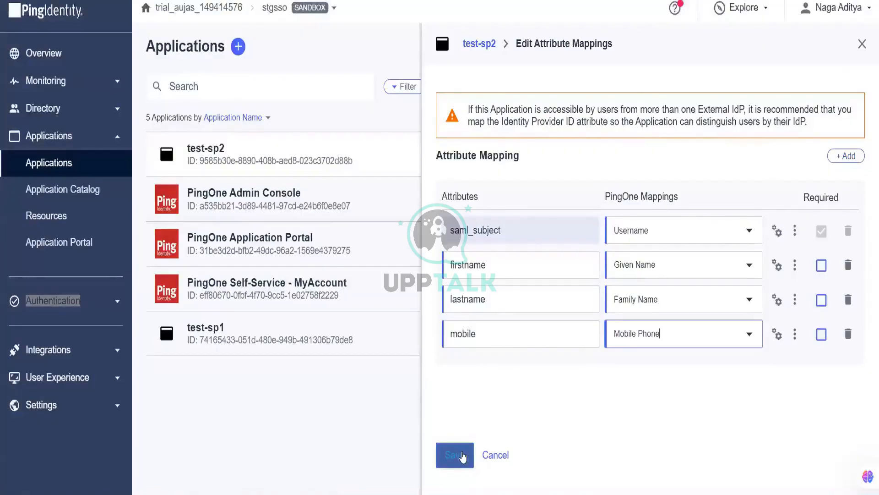
click(463, 457)
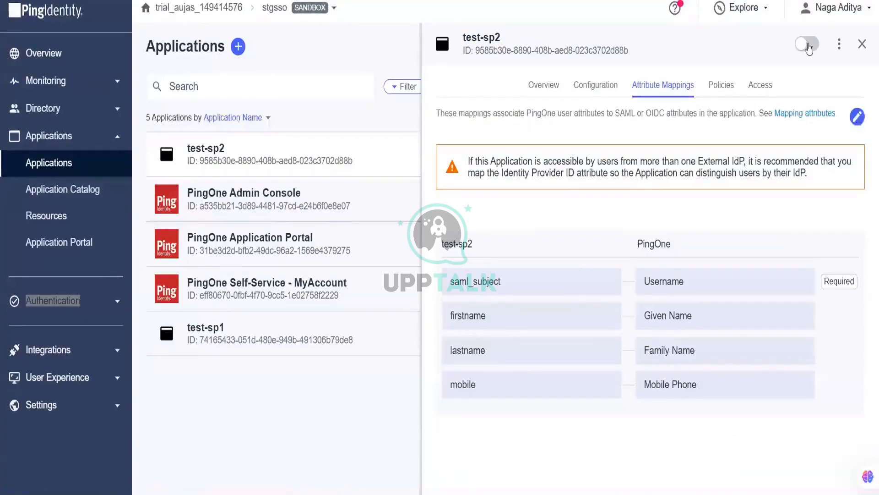
Enable test-sp2 and close its detail panel
click(809, 44)
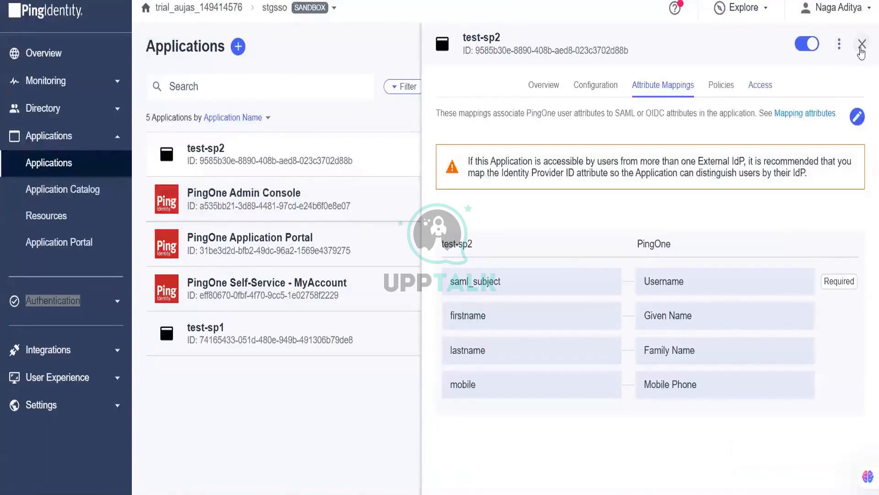
click(862, 44)
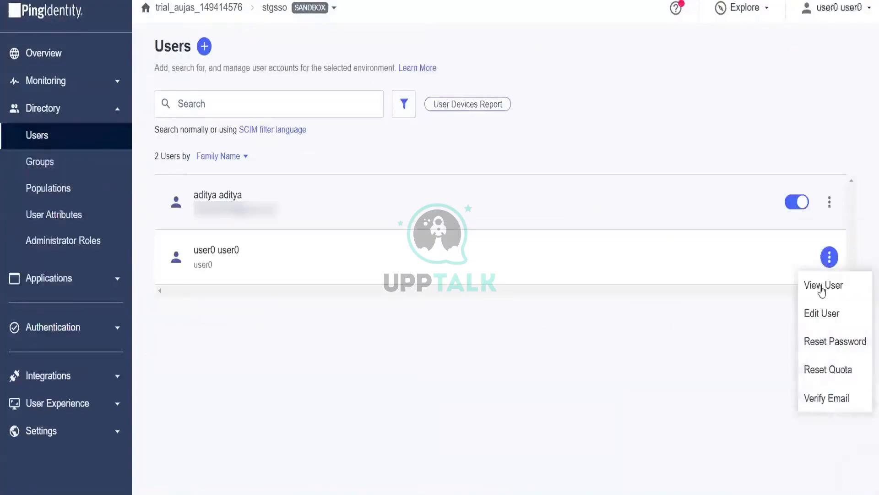
Enter a mobile phone number in user0's profile, save it, and return to the applications window
click(823, 287)
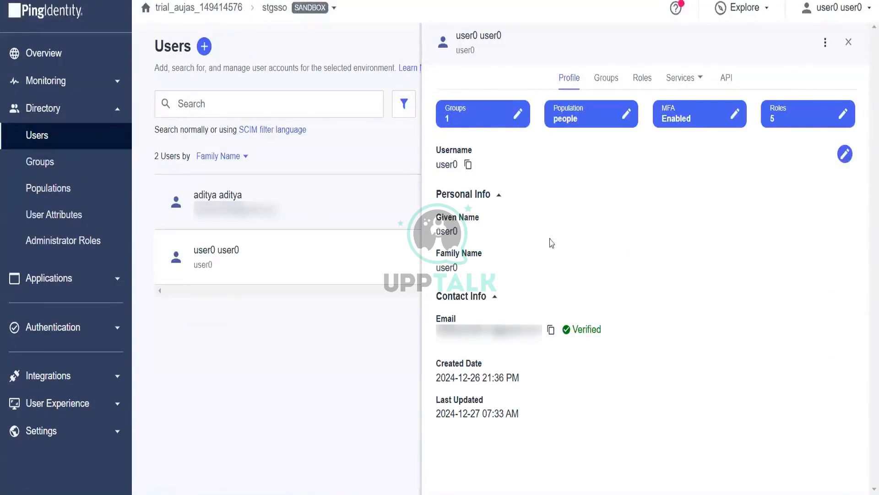
click(846, 156)
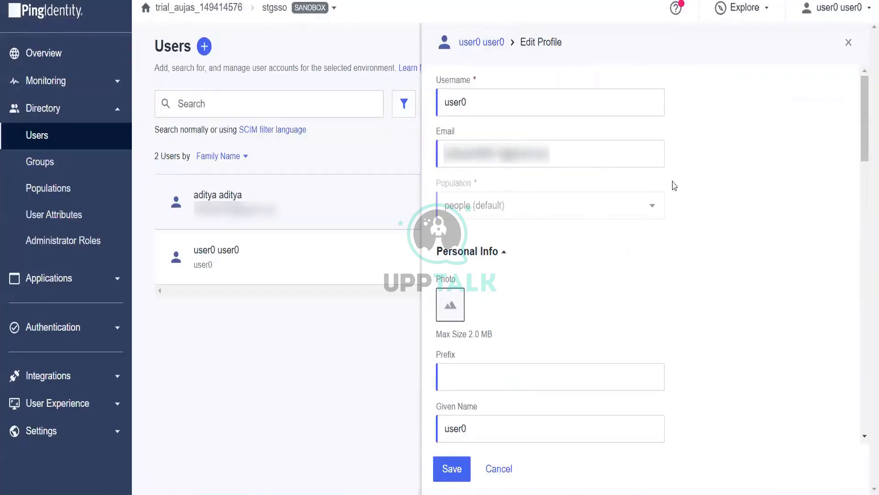
drag(864, 160, 863, 185)
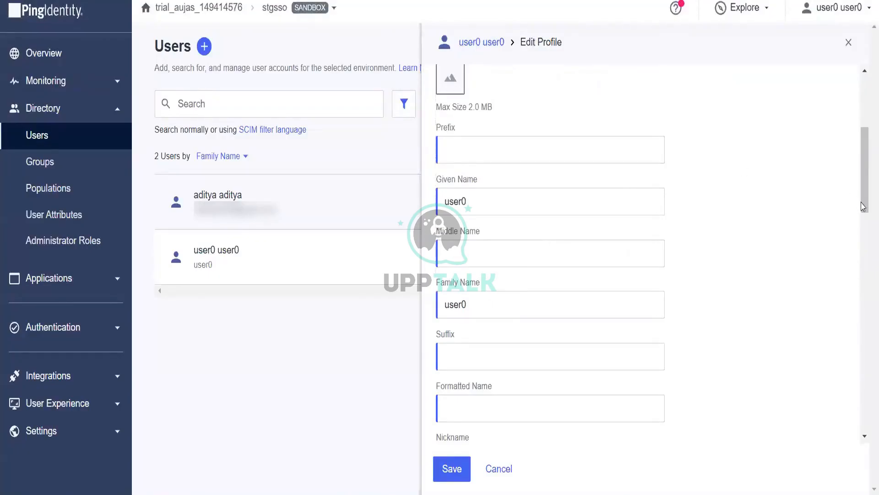
drag(864, 218, 864, 305)
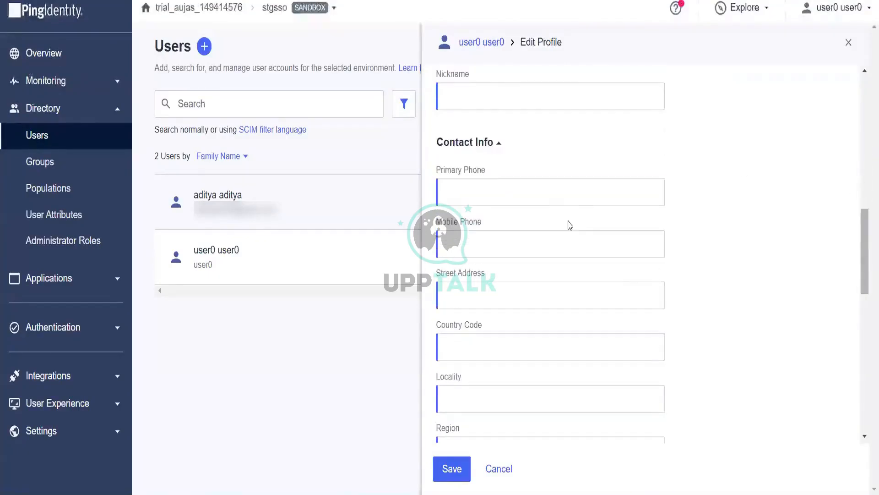
click(532, 240)
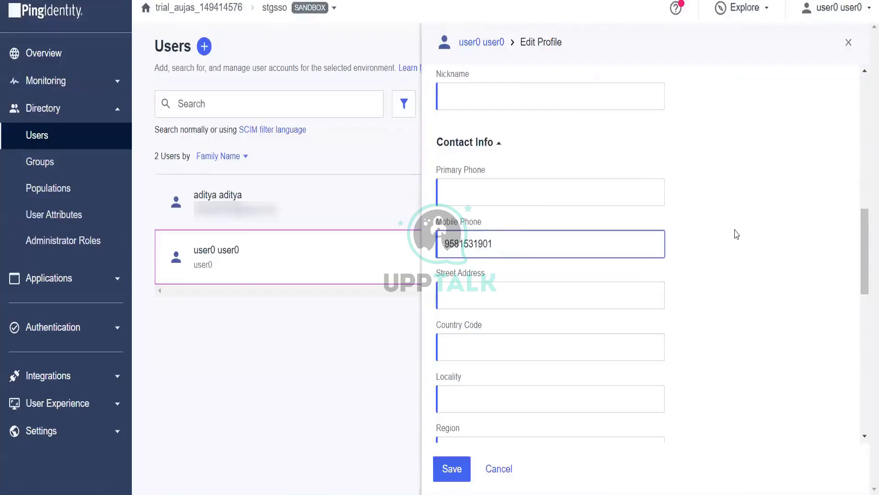
drag(865, 289, 866, 438)
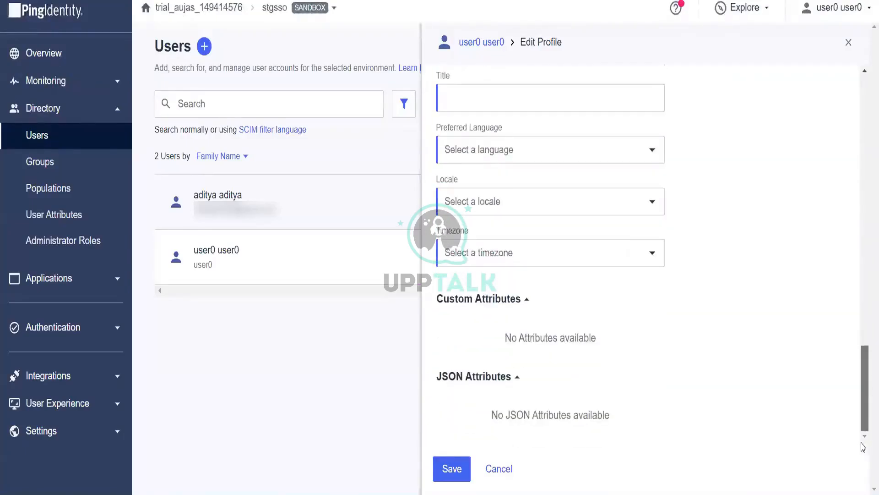
click(460, 476)
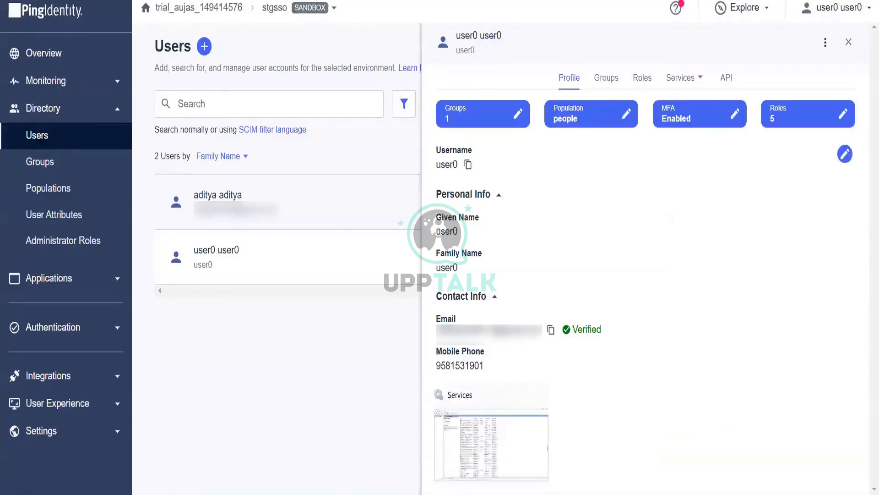
mouse_move(341, 494)
click(278, 442)
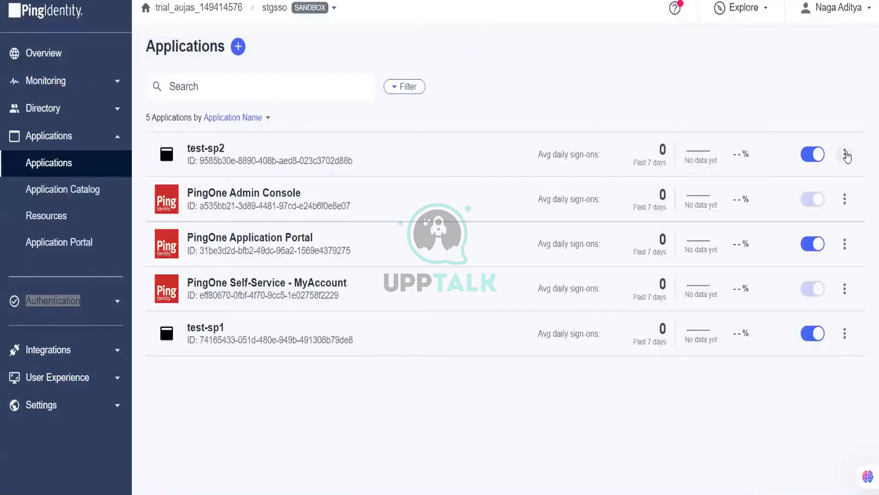
Copy test-sp2's Initiate Single Sign-On URL from its overview and paste it into a new browser tab
click(846, 154)
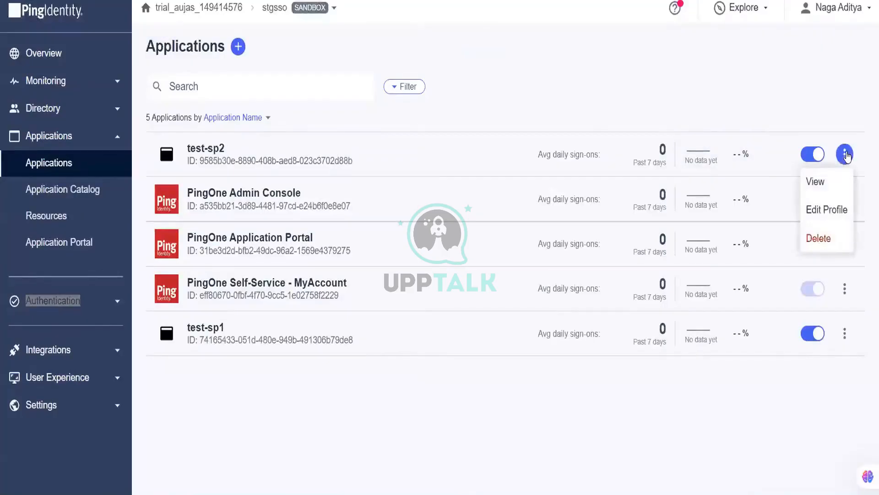
click(833, 180)
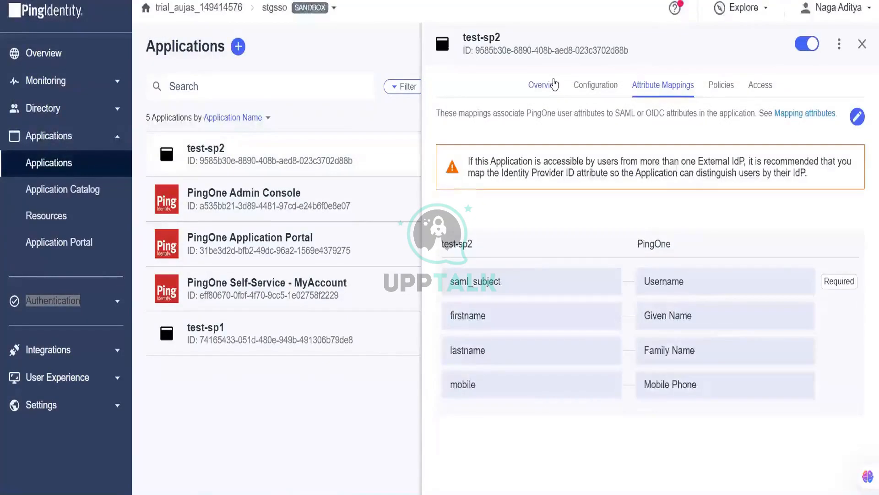
click(554, 84)
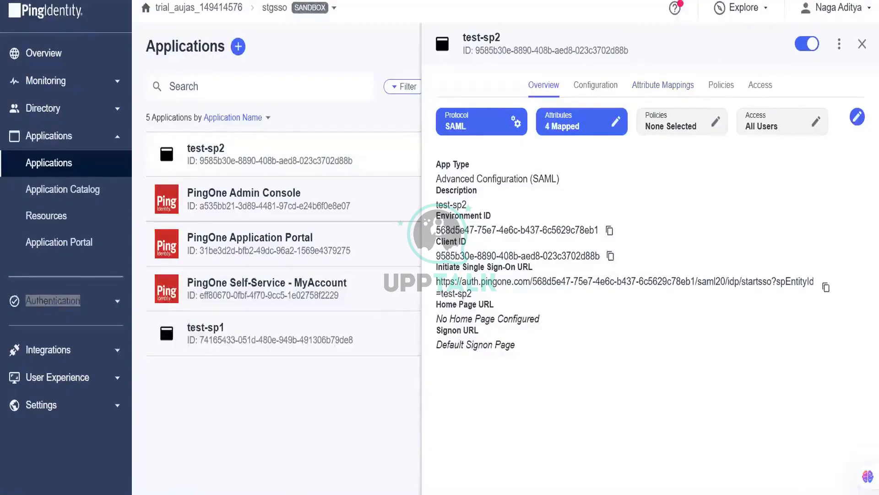
key(ctrl+t)
text(https://auth.pingone.com/568d5e47-75e7-4e6c-b437-6c5629c78eb1/saml20/idp/startsso?spEntityId=test-sp2)
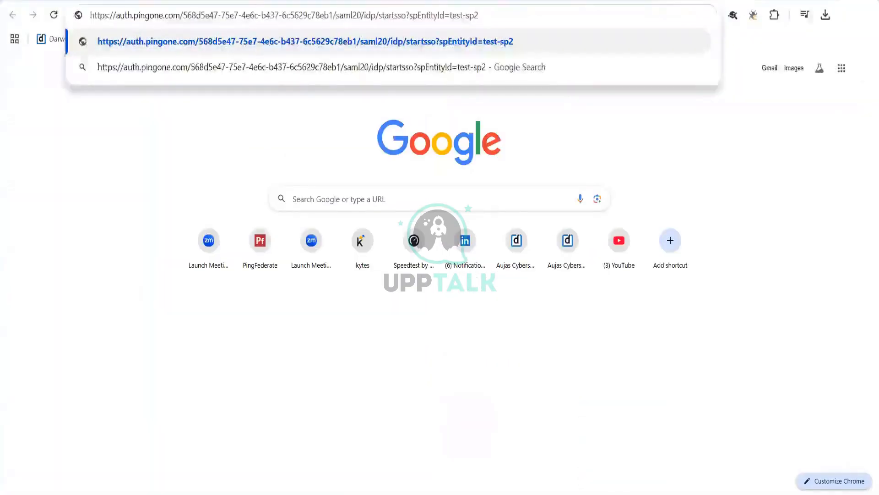
Clear SAML-tracer's captured requests and load the pasted test-sp2 sign-on URL
key(alt+Tab)
click(28, 8)
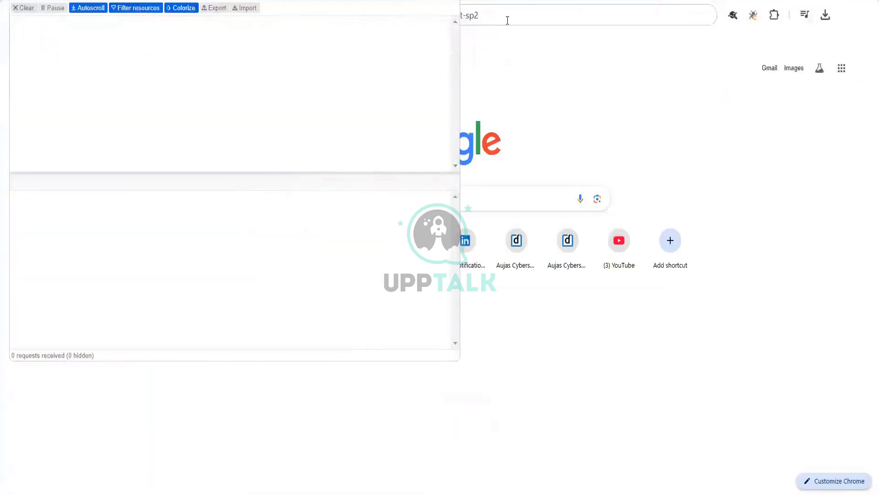
click(508, 19)
key(Return)
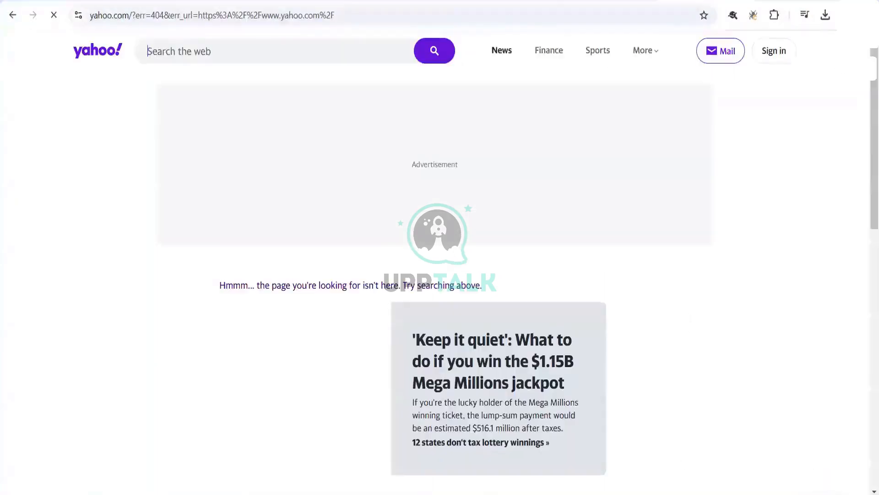
Show the SAML Response from the POST to yahoo.com and select its whole XML
key(alt+Tab)
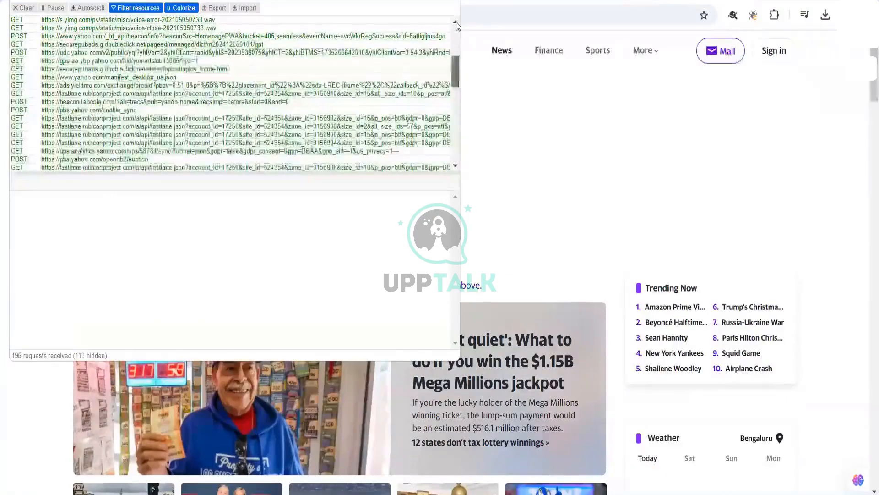
drag(456, 76, 427, 27)
click(389, 37)
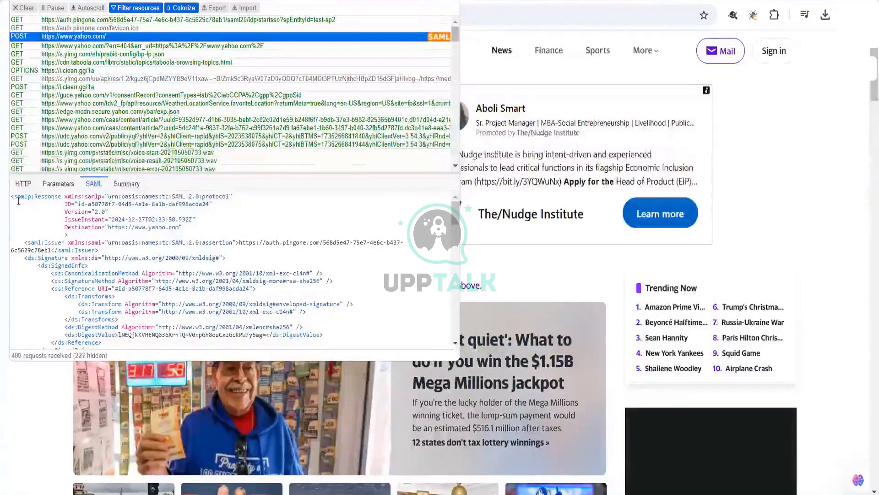
drag(12, 202, 92, 420)
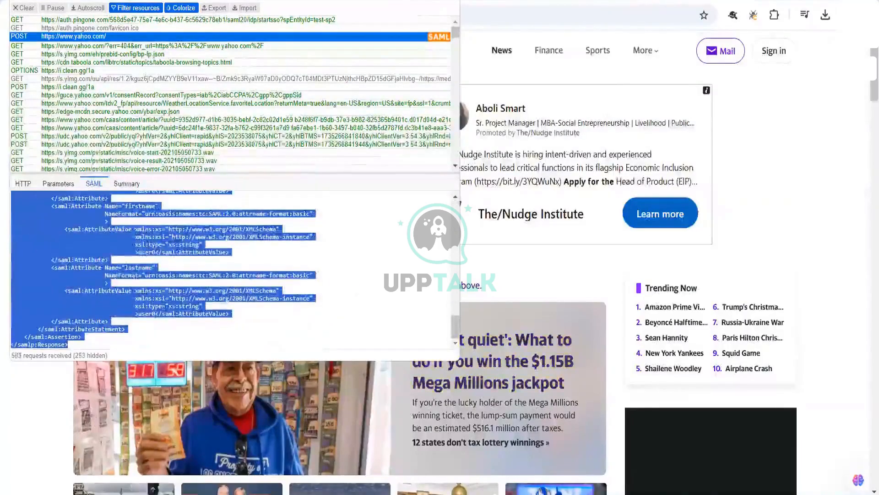
click(416, 494)
Overwrite new 8 with the freshly captured test-sp2 SAML response and scroll through its XML
key(ctrl+a)
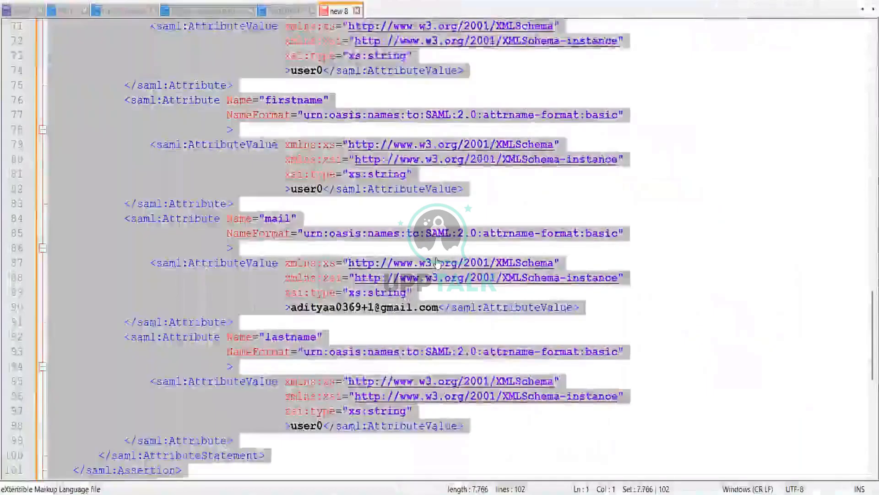
key(ctrl+v)
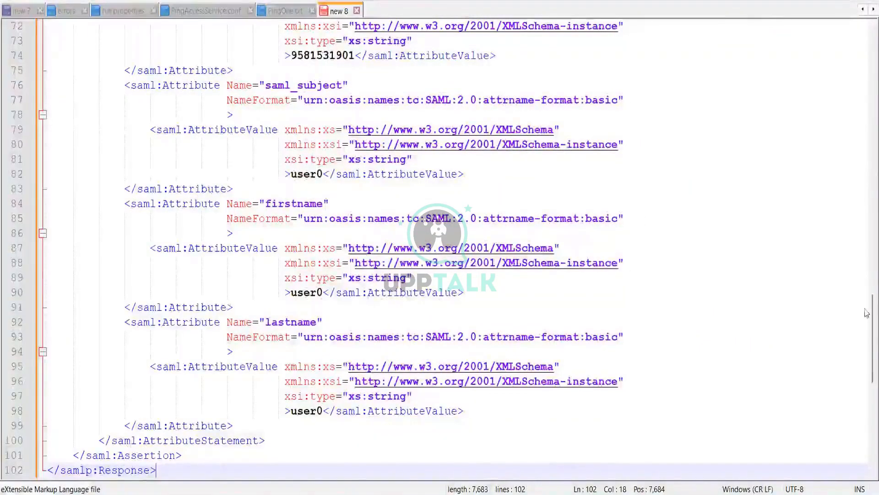
scroll(867, 103, up, 15)
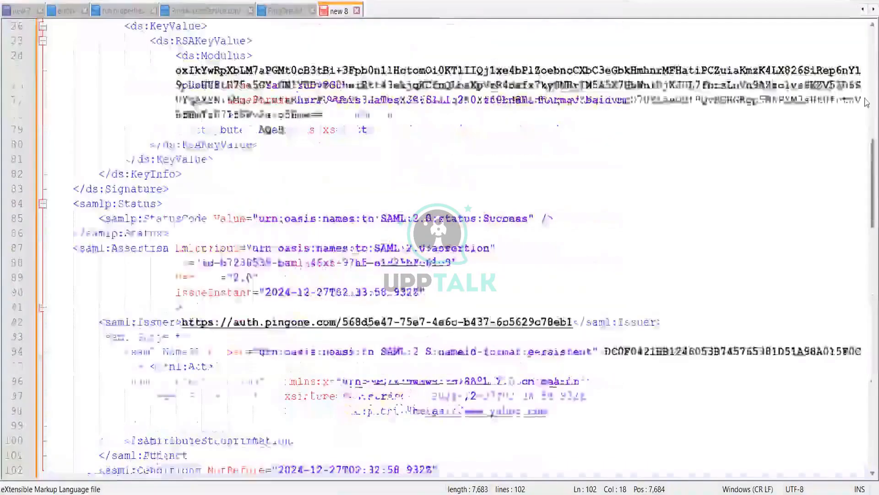
scroll(867, 102, up, 15)
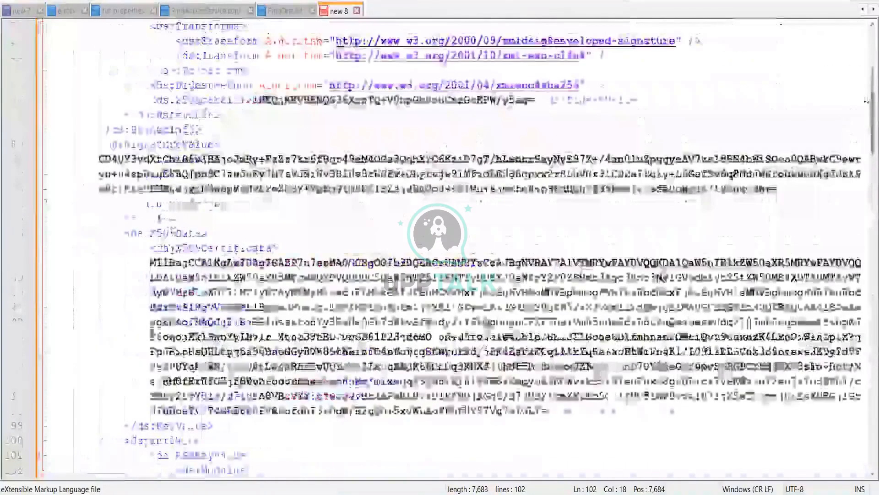
scroll(867, 70, up, 2)
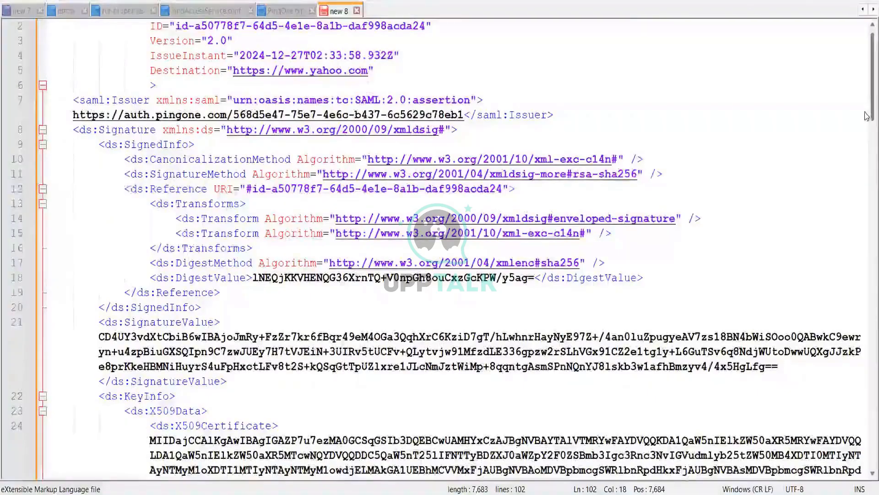
scroll(867, 120, down, 2)
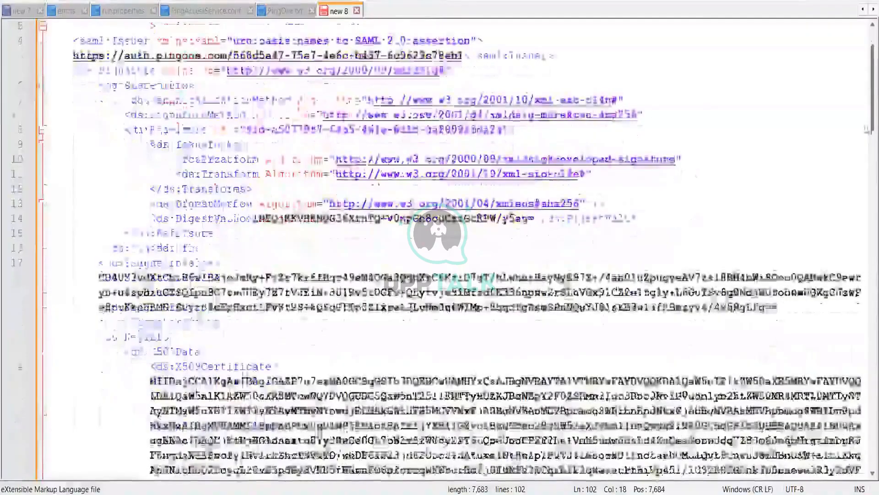
scroll(867, 154, down, 5)
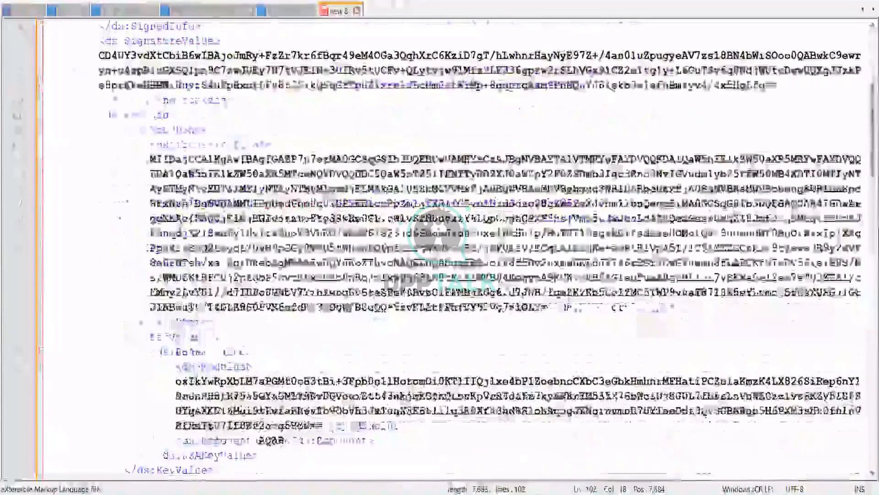
scroll(867, 246, down, 5)
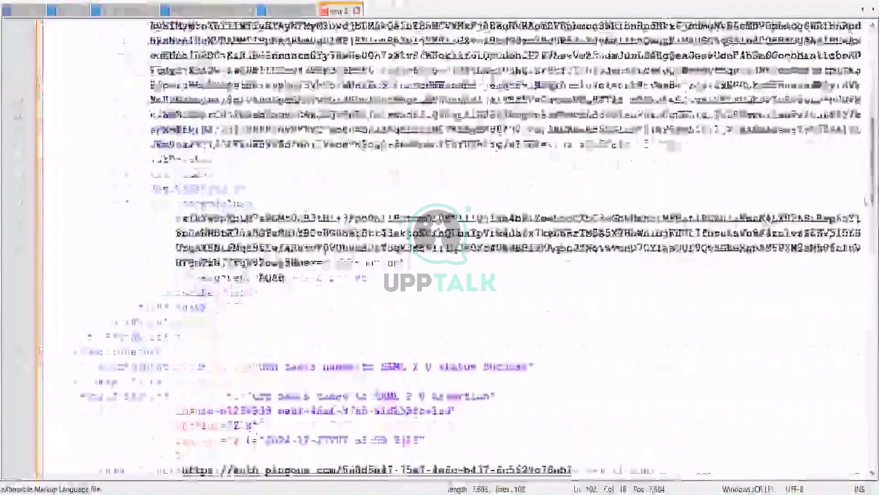
scroll(867, 246, down, 7)
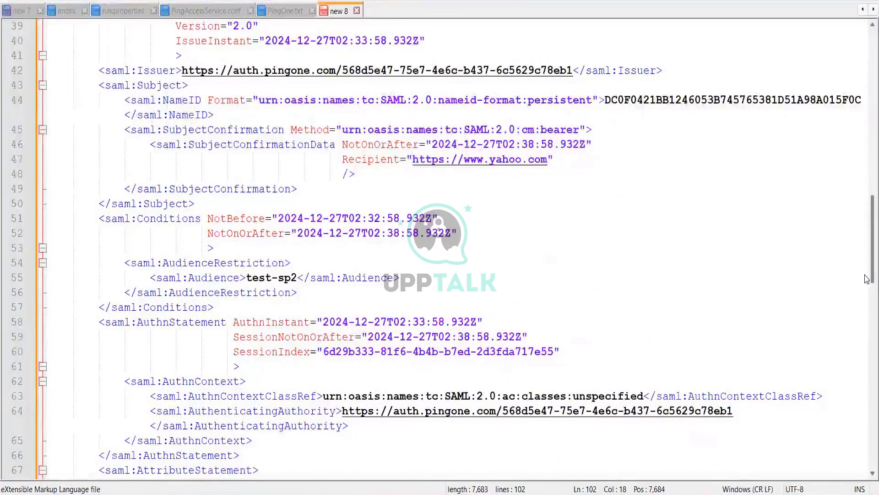
scroll(867, 202, up, 10)
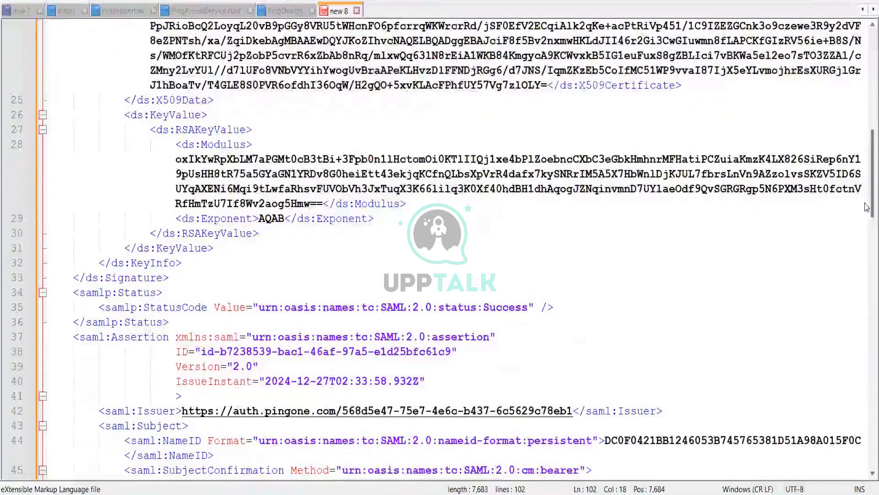
scroll(867, 210, down, 2)
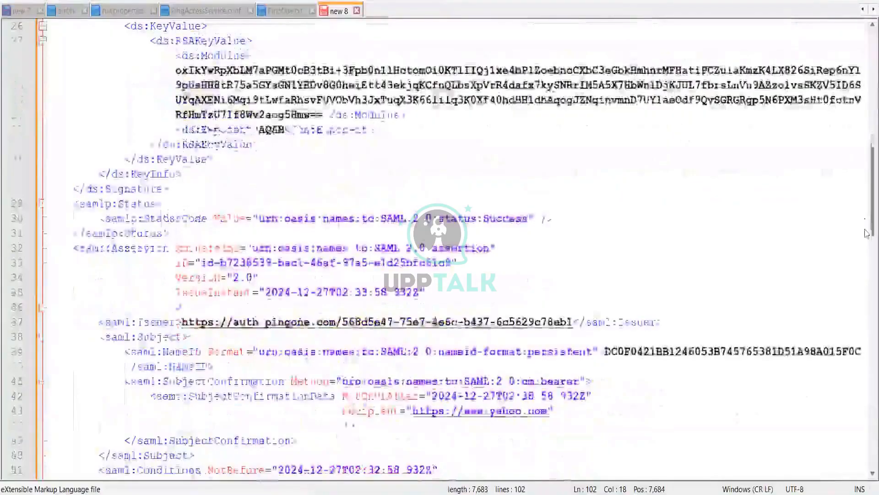
scroll(867, 233, down, 1)
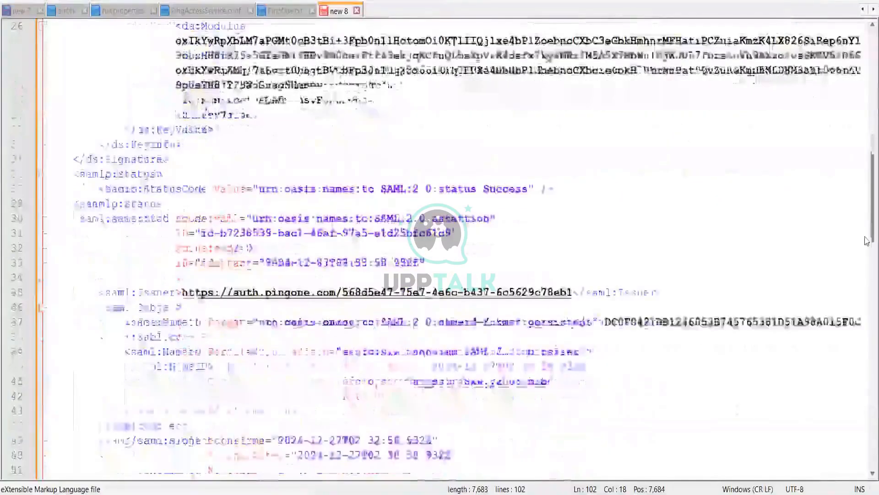
scroll(867, 247, down, 1)
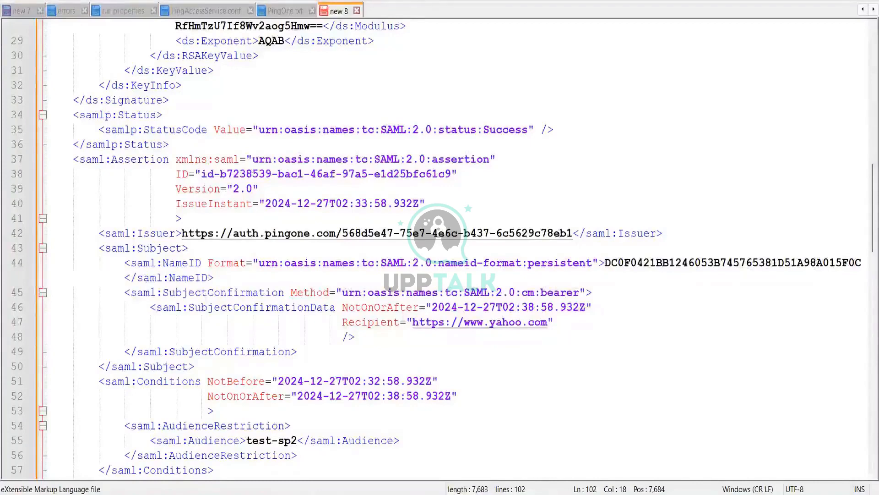
click(504, 161)
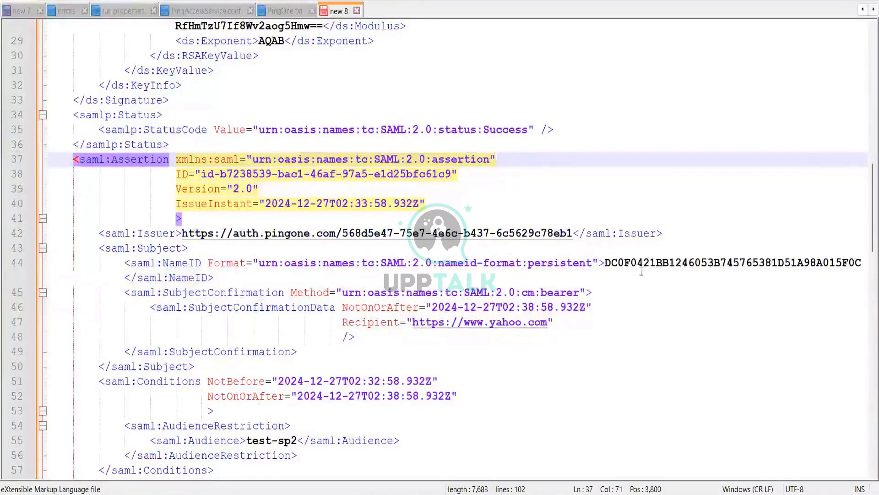
Highlight the SignatureValue and X509Certificate contents in the SAML response
mouse_move(870, 232)
mouse_down()
mouse_move(867, 252)
mouse_move(868, 224)
mouse_up()
drag(868, 189, 867, 114)
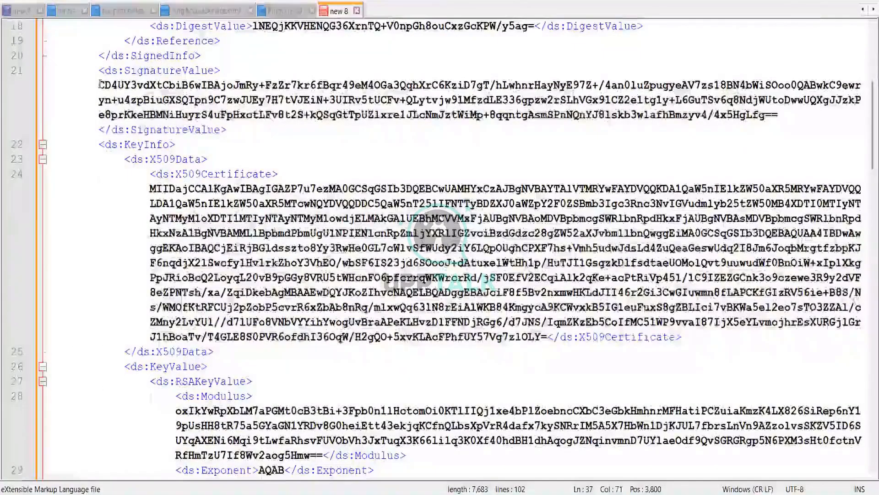
drag(101, 84, 297, 115)
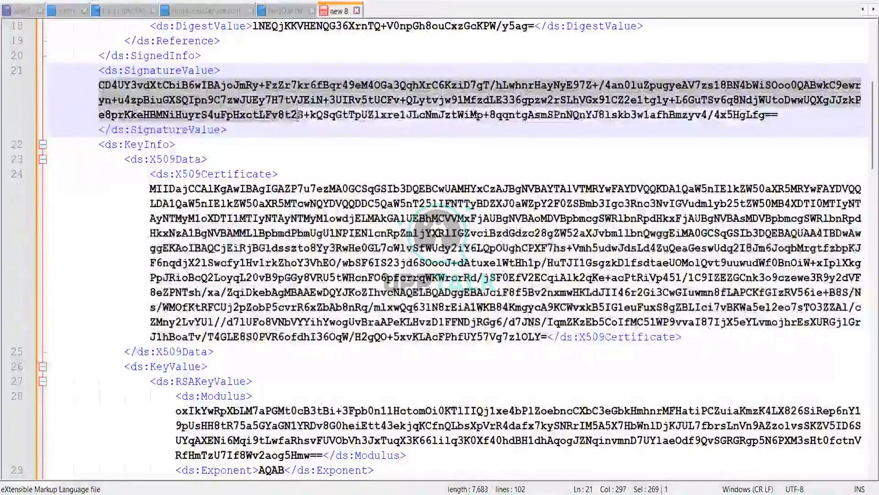
drag(149, 188, 465, 339)
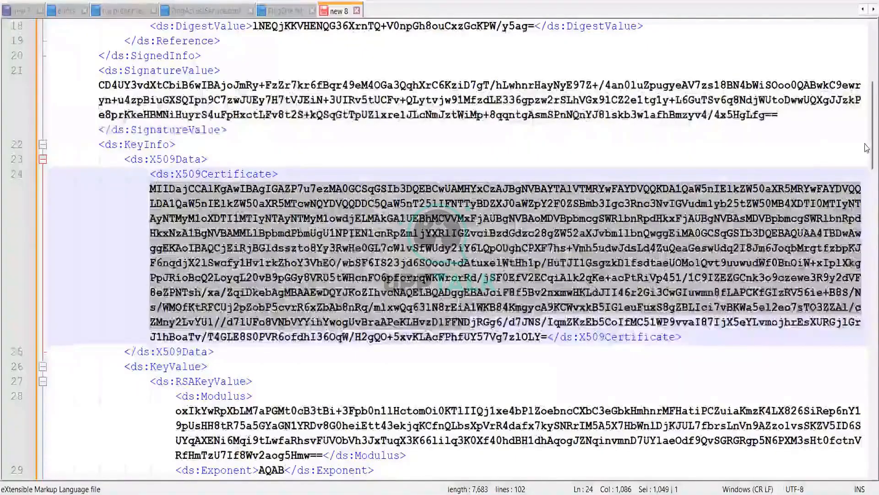
scroll(867, 153, down, 1)
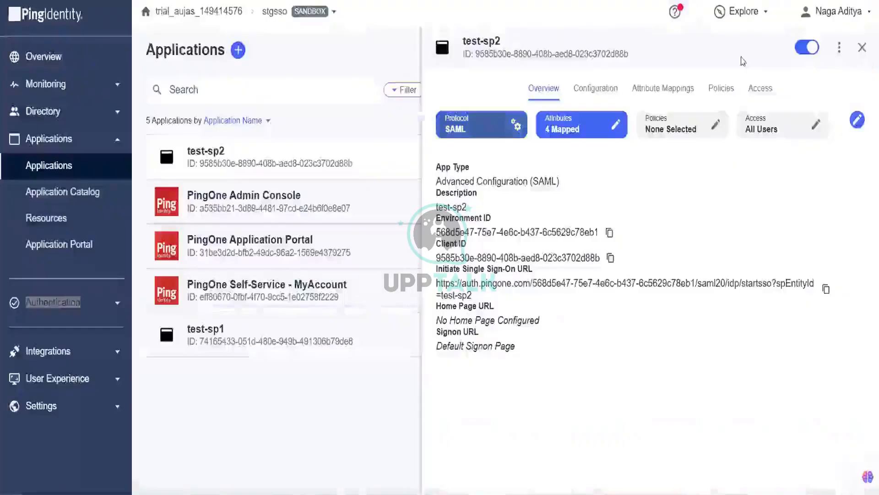
Add a SAML application with name and description test-sp3 and continue to its configuration
click(862, 47)
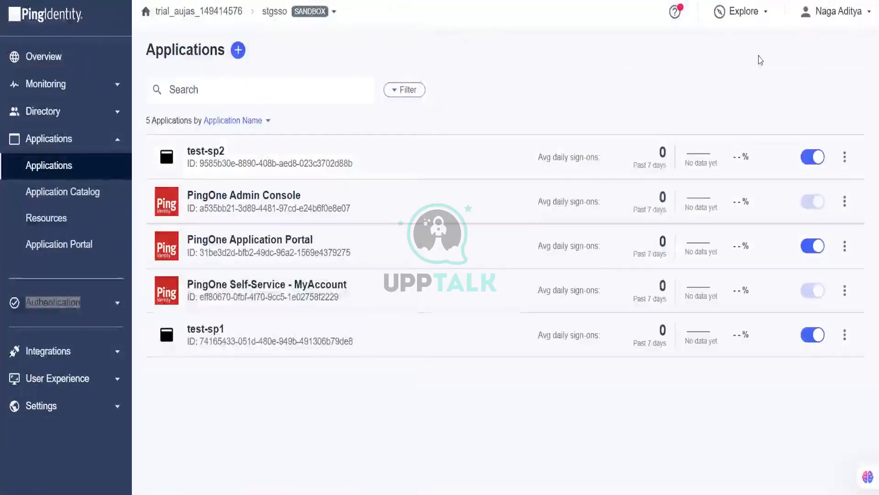
click(241, 56)
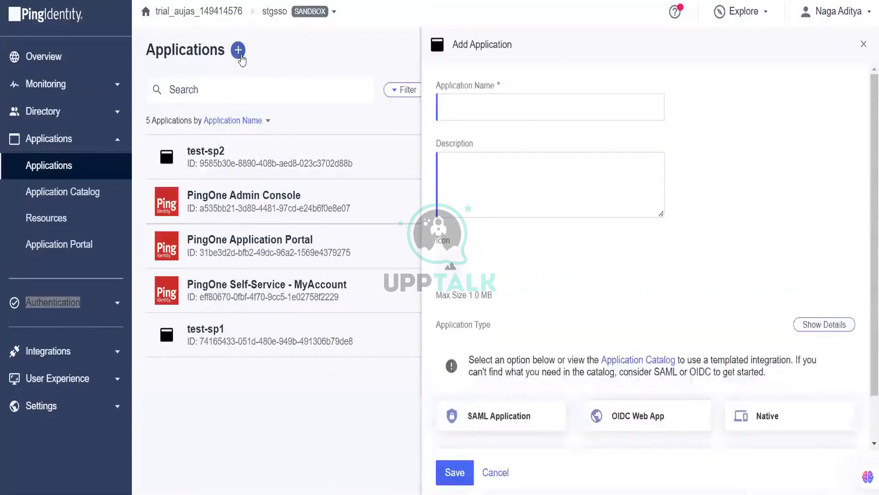
text(test-sp3)
key(Tab)
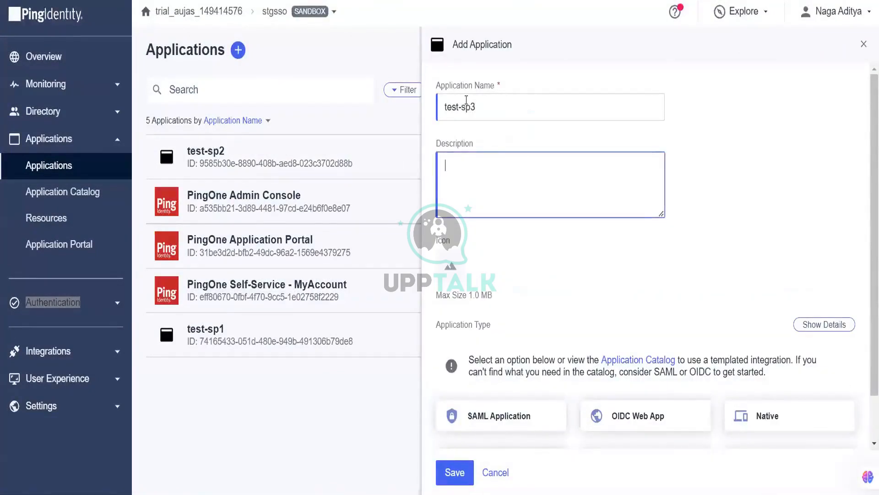
text(test-sp3)
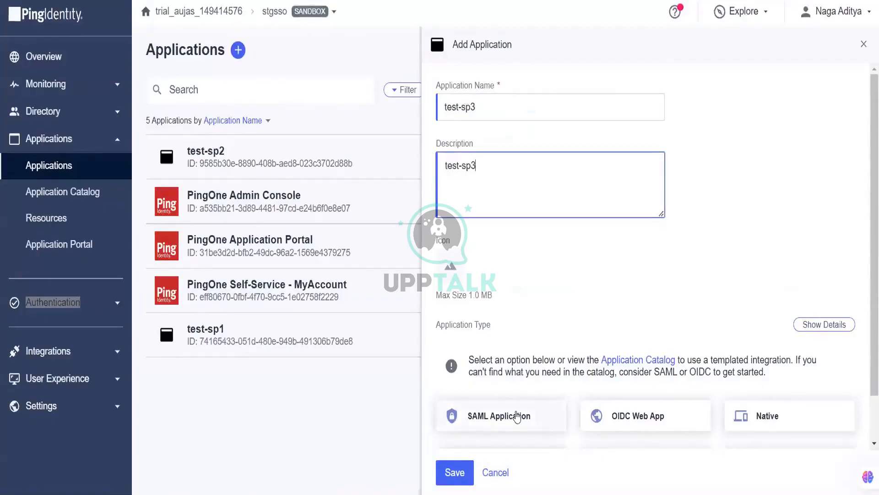
click(517, 417)
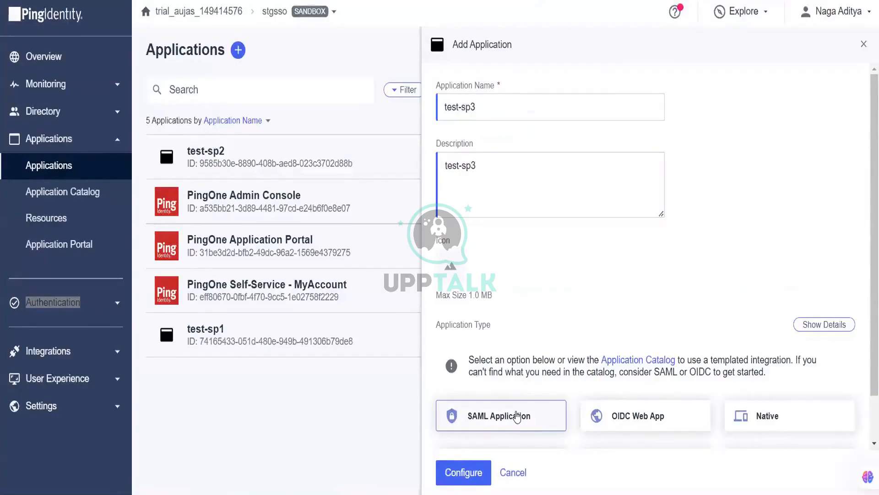
click(465, 472)
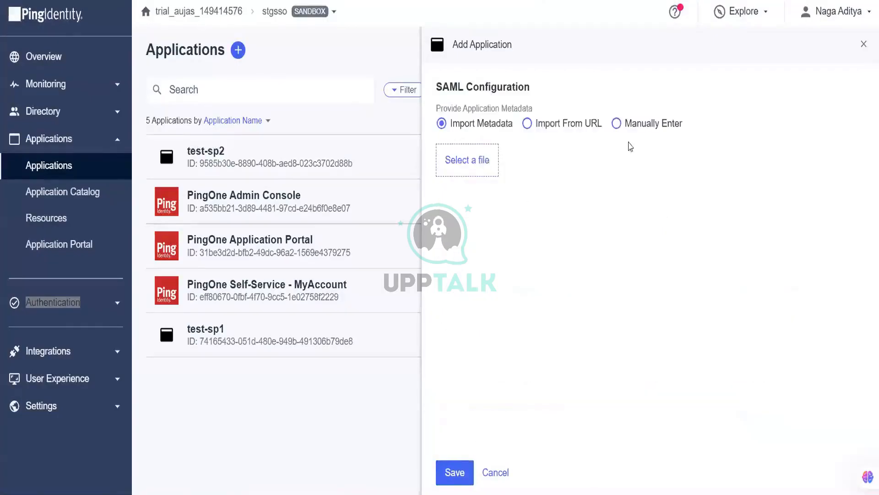
click(661, 130)
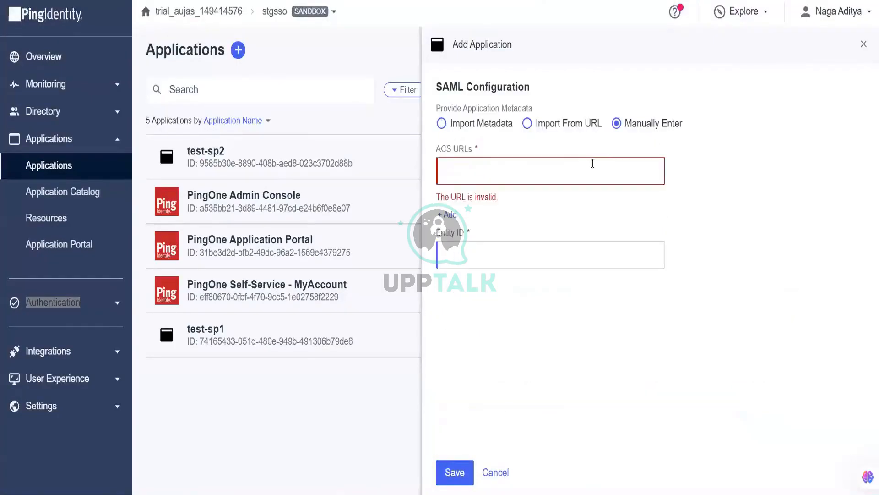
text(https:)
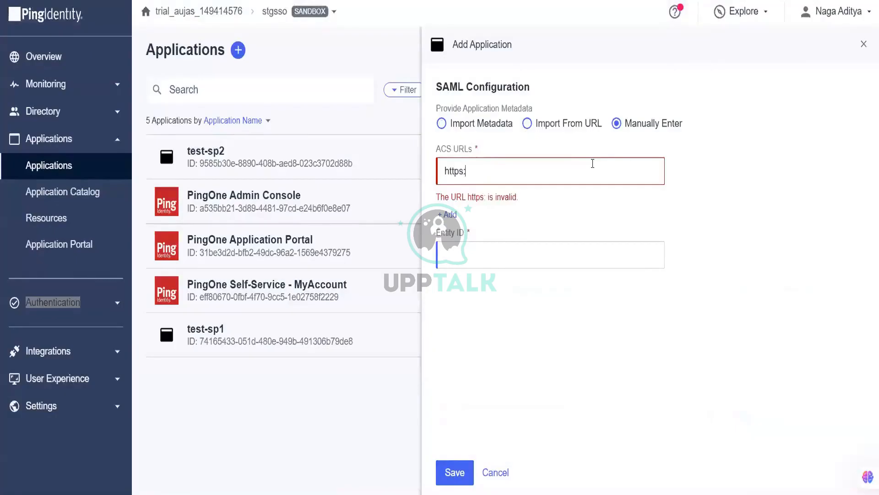
text(//www)
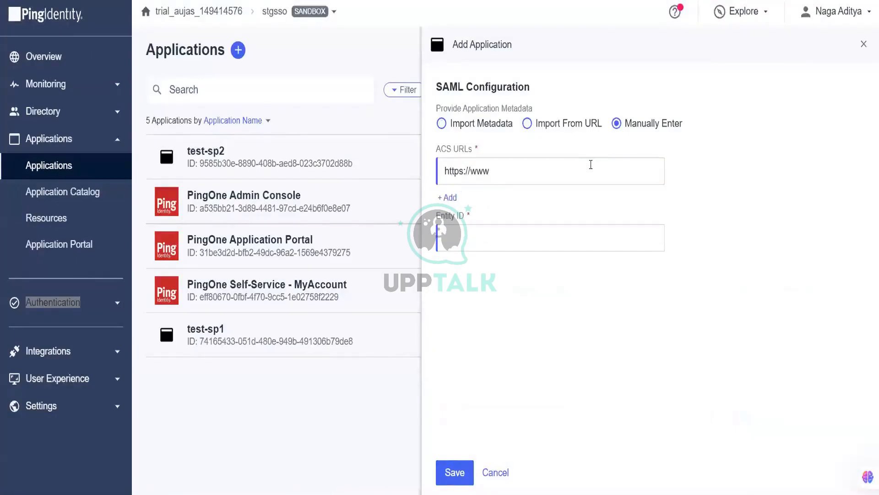
text(.orkut.com)
key(Tab)
text(test-sp)
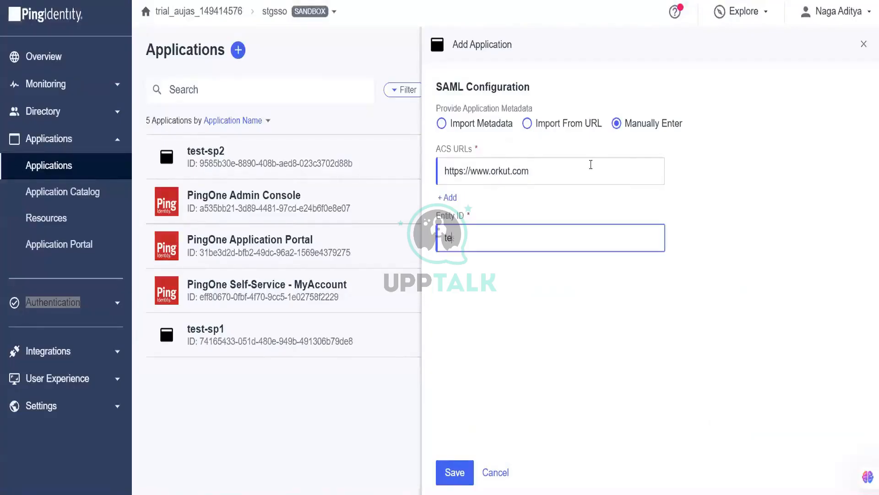
text(3)
click(470, 470)
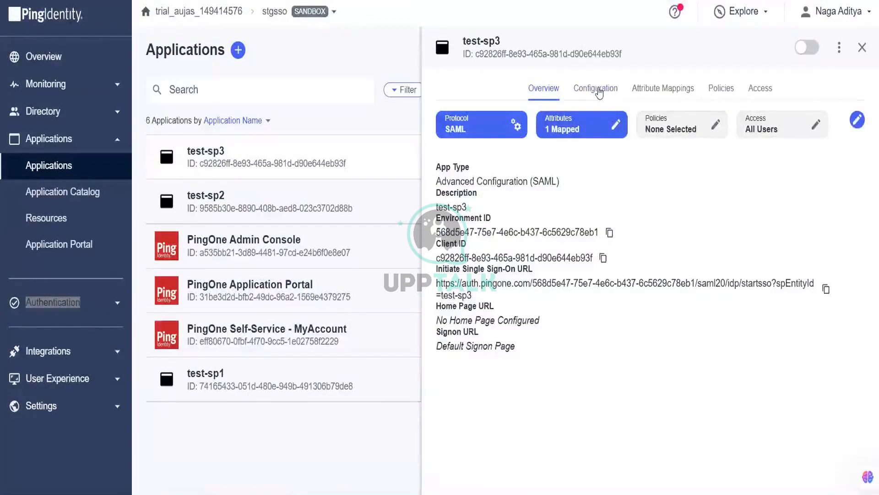
Edit test-sp3's SAML configuration to Sign Assertion & Response with Subject NameID Format unspecified
click(598, 89)
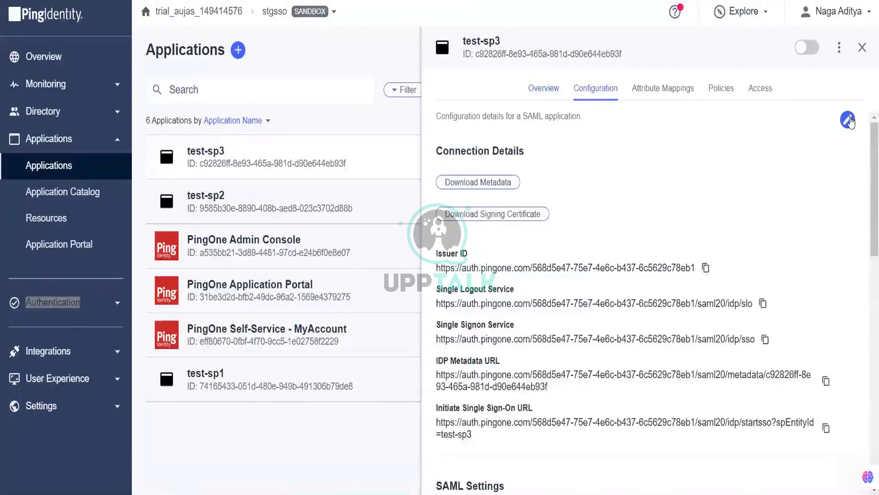
click(847, 120)
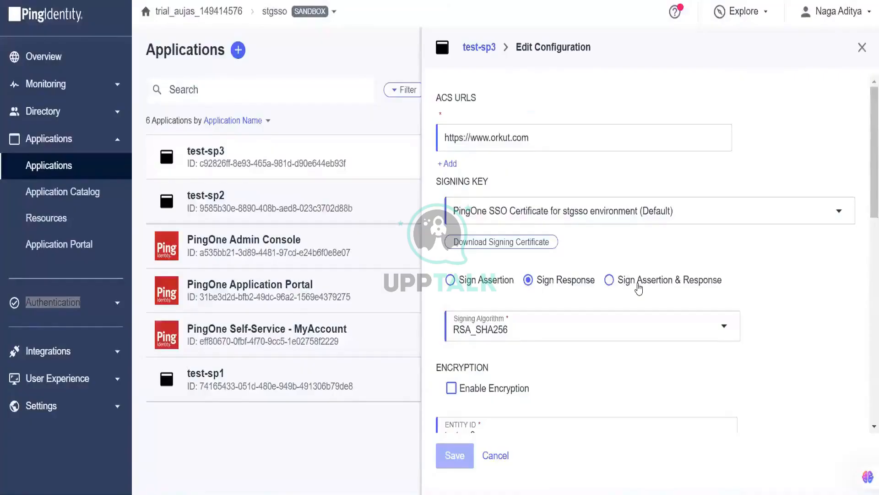
click(638, 284)
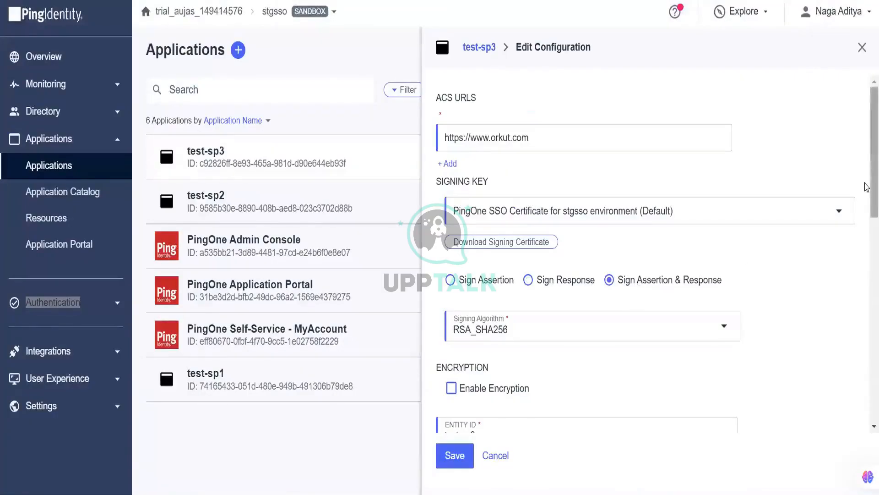
scroll(866, 187, down, 5)
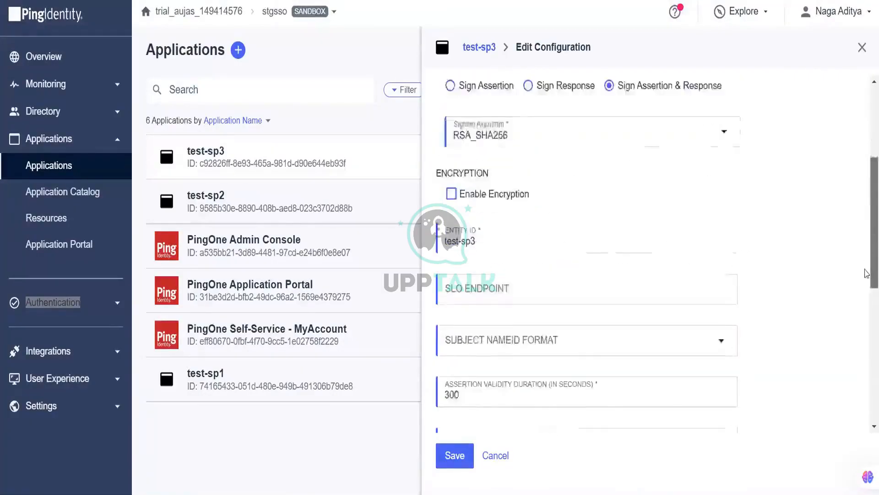
scroll(636, 220, down, 2)
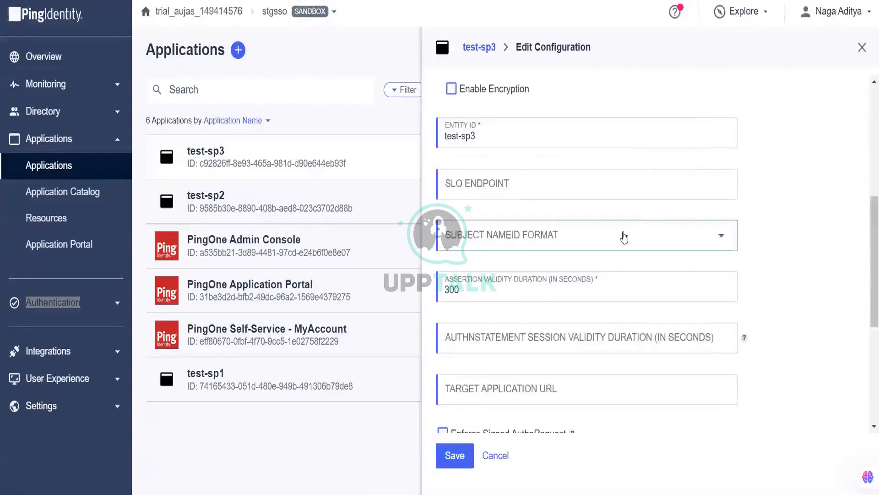
click(620, 241)
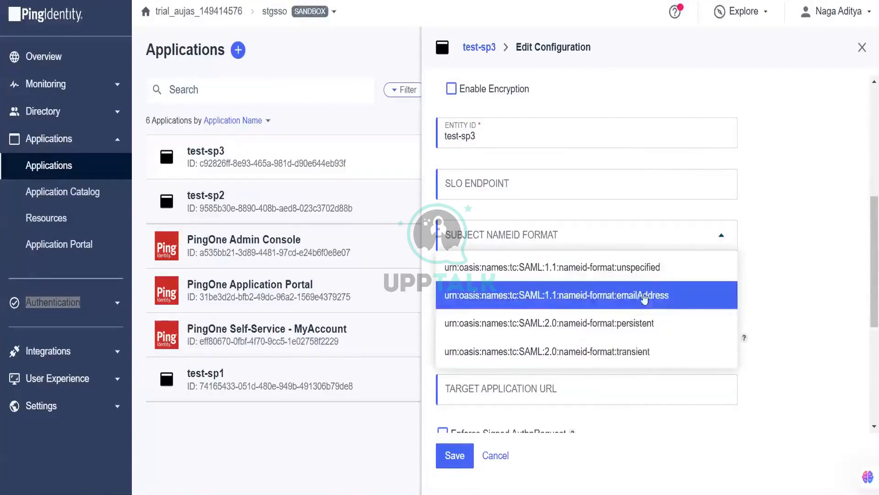
click(650, 277)
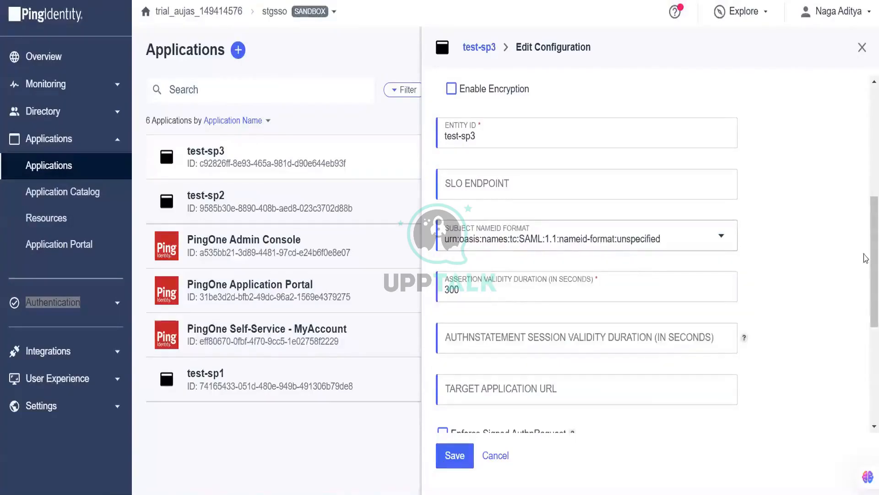
scroll(490, 339, down, 2)
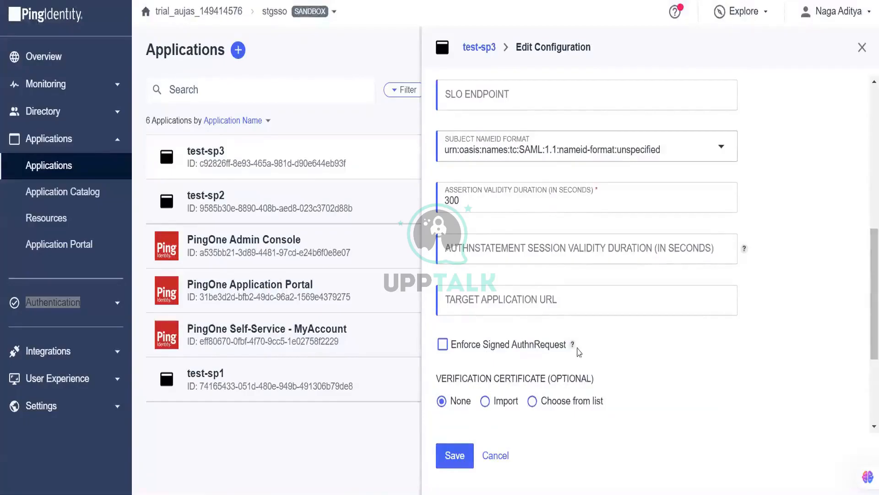
mouse_move(573, 345)
drag(867, 338, 867, 184)
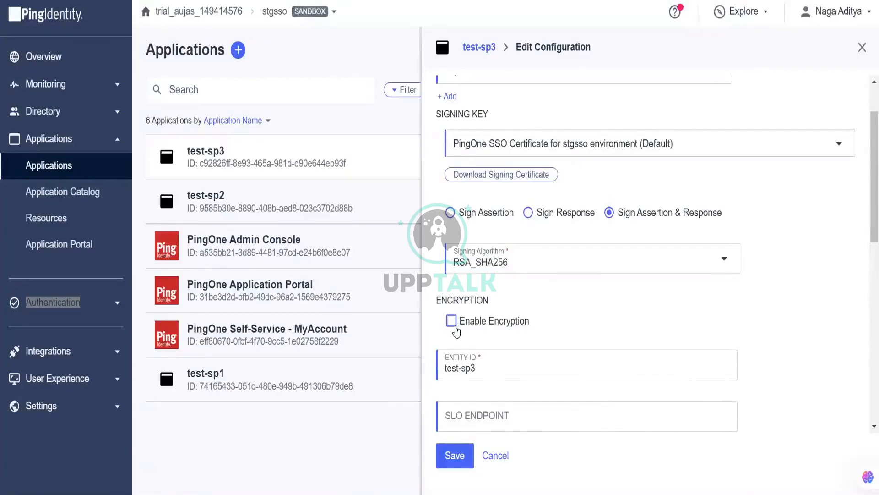
Try Enable Encryption with AES_128, turn it back off, and save the SAML configuration
click(451, 321)
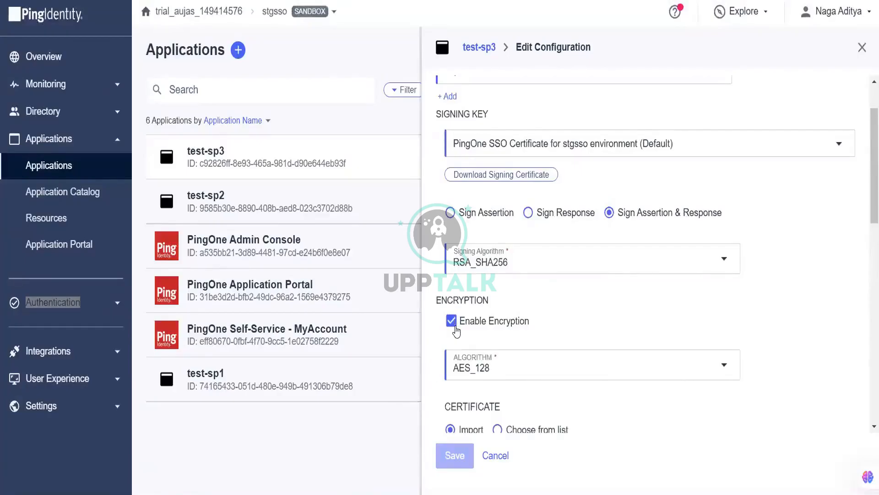
click(497, 372)
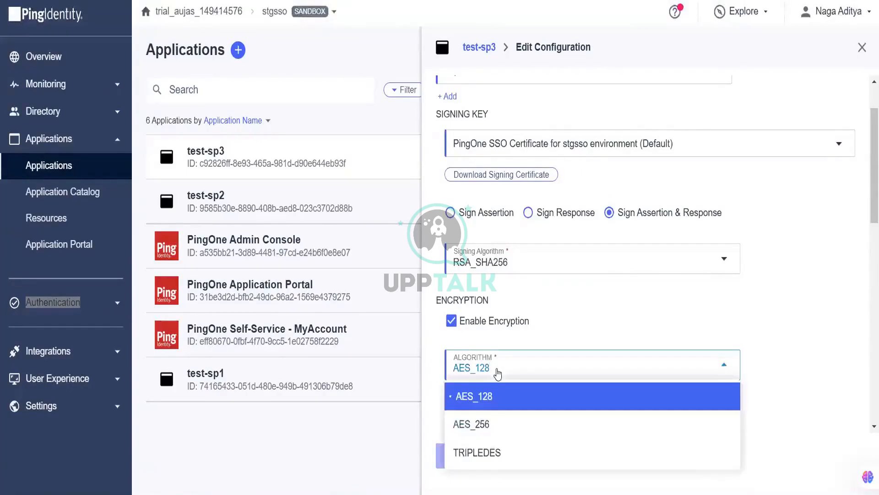
click(498, 374)
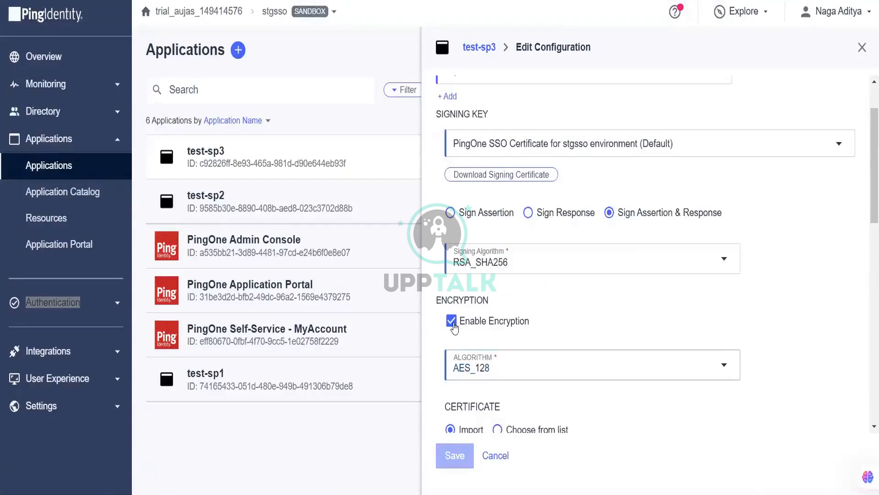
click(452, 322)
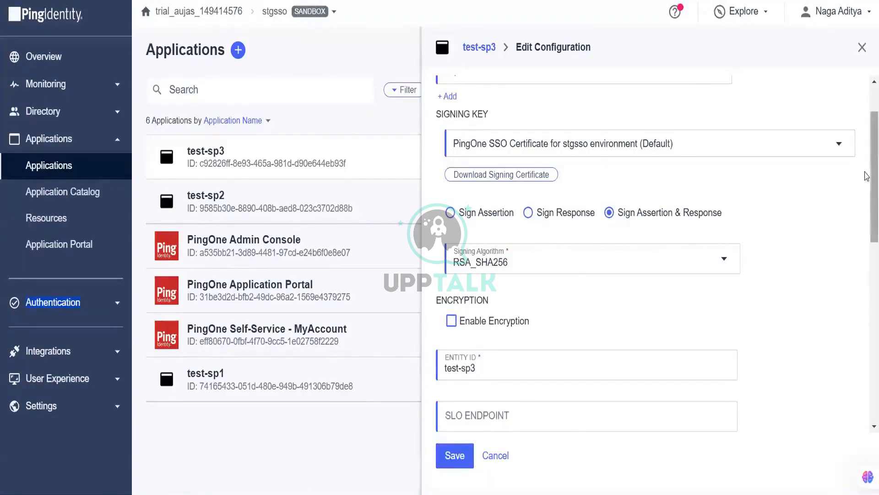
drag(867, 177, 866, 395)
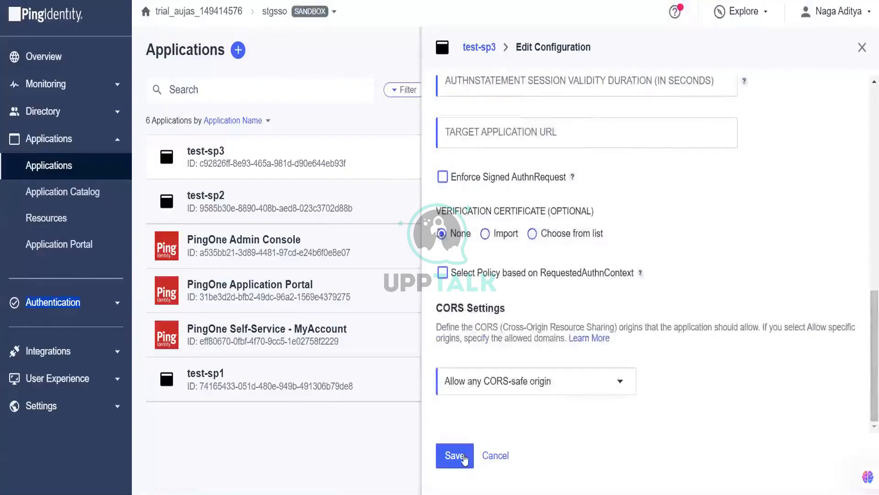
click(464, 458)
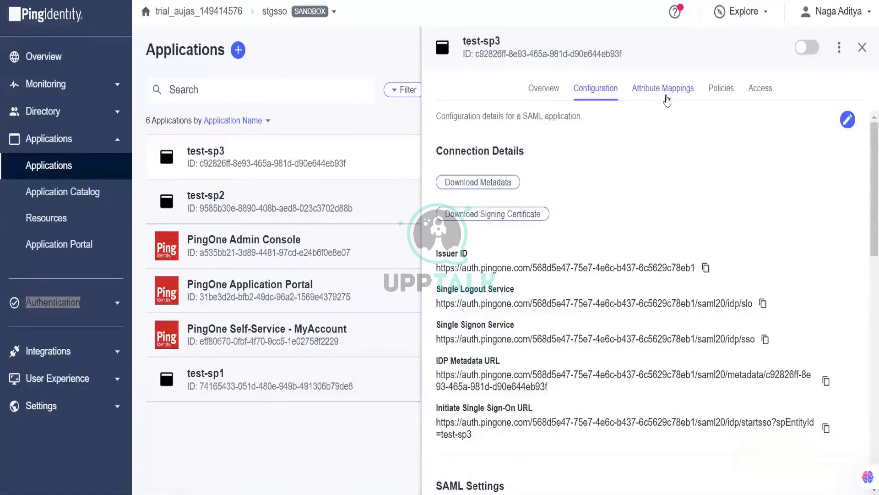
click(665, 95)
Map test-sp3's saml_subject to Username and add a new attribute mapping row
click(855, 128)
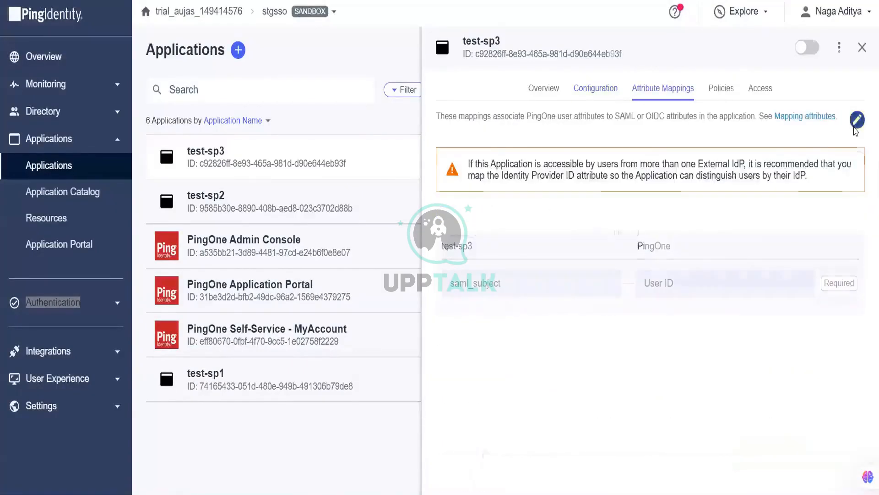
click(647, 233)
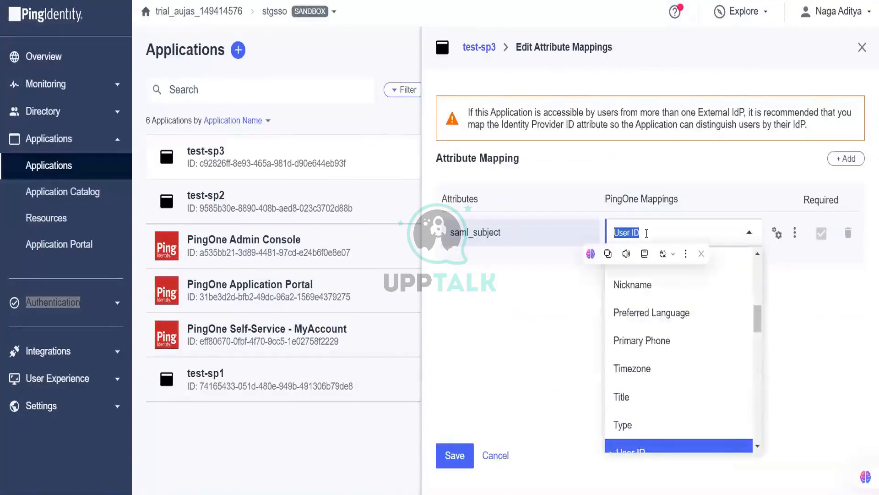
text(usernam)
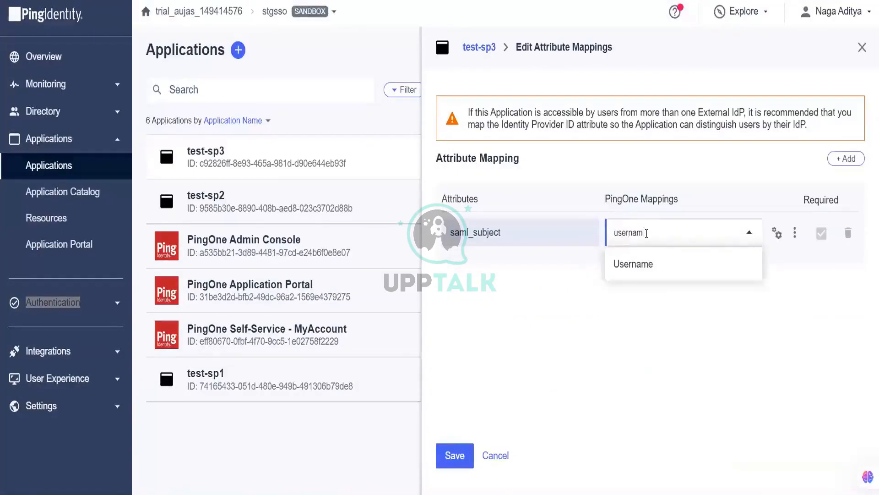
click(646, 265)
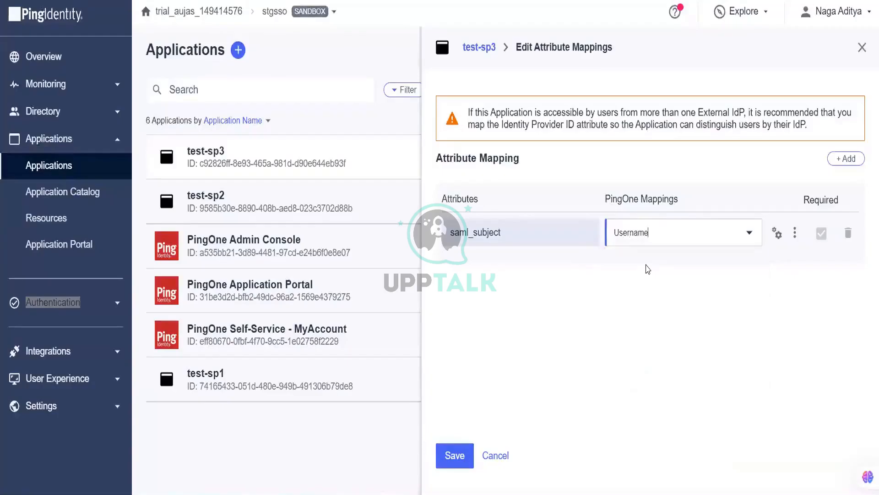
click(856, 160)
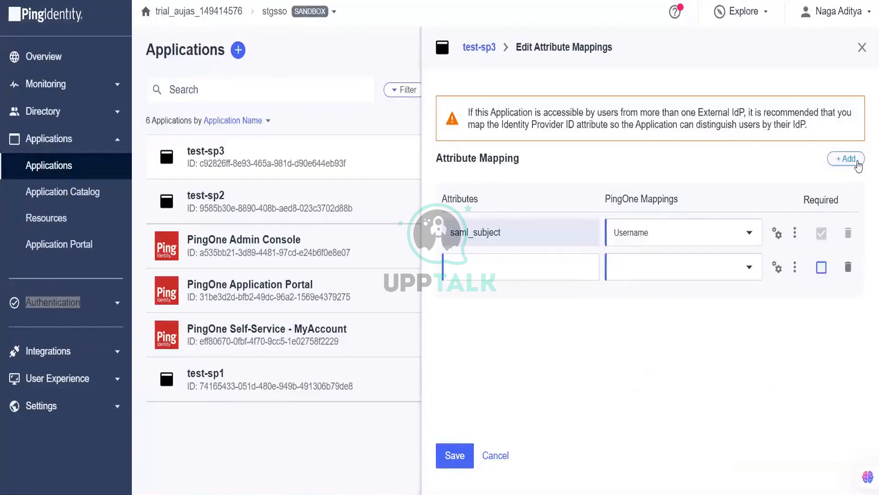
Remap saml_subject to Email Address, delete the extra firstname row, and save the mappings
click(662, 229)
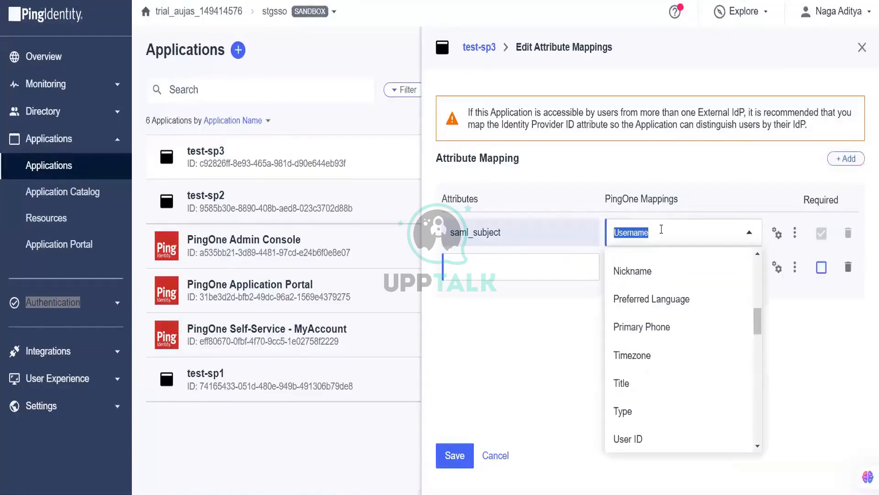
text(mail)
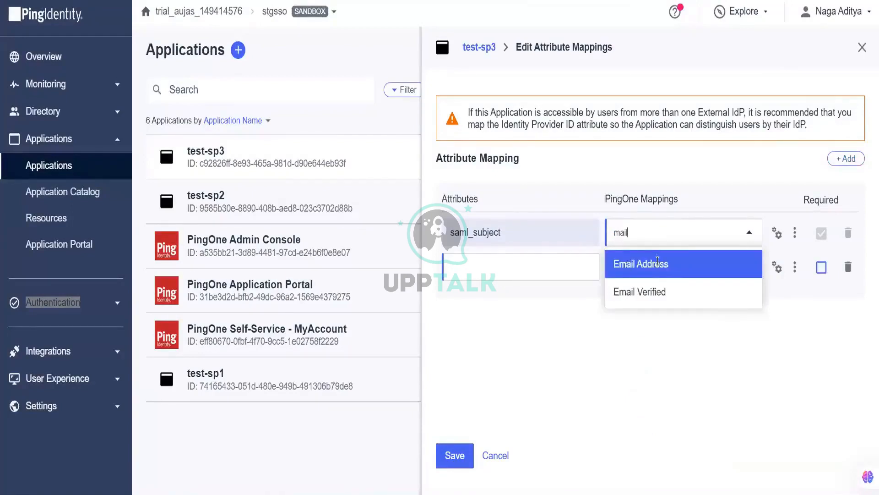
click(658, 265)
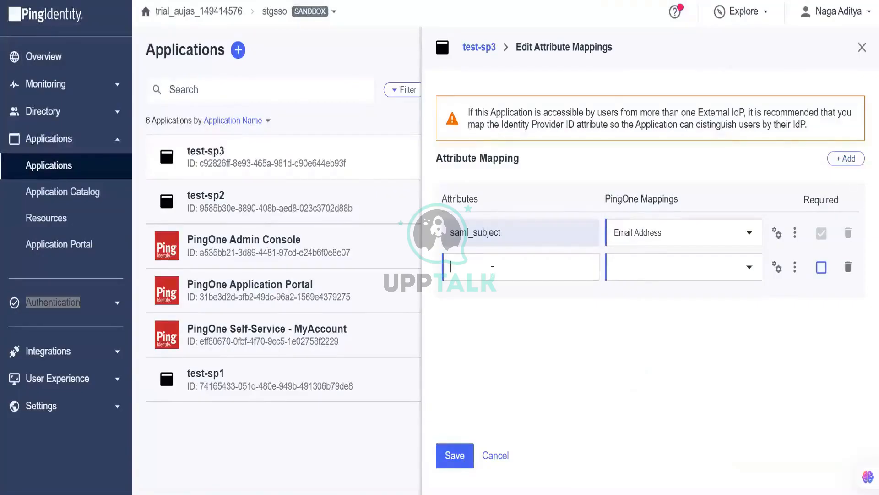
text(firstname)
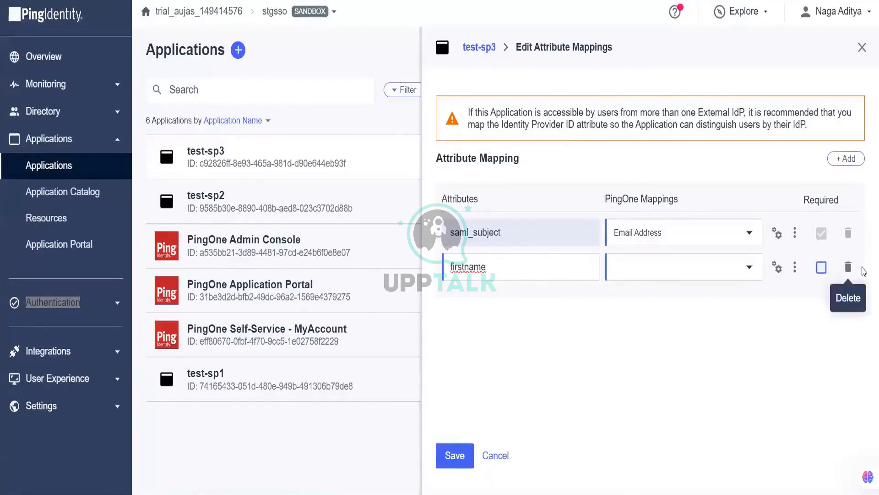
click(848, 269)
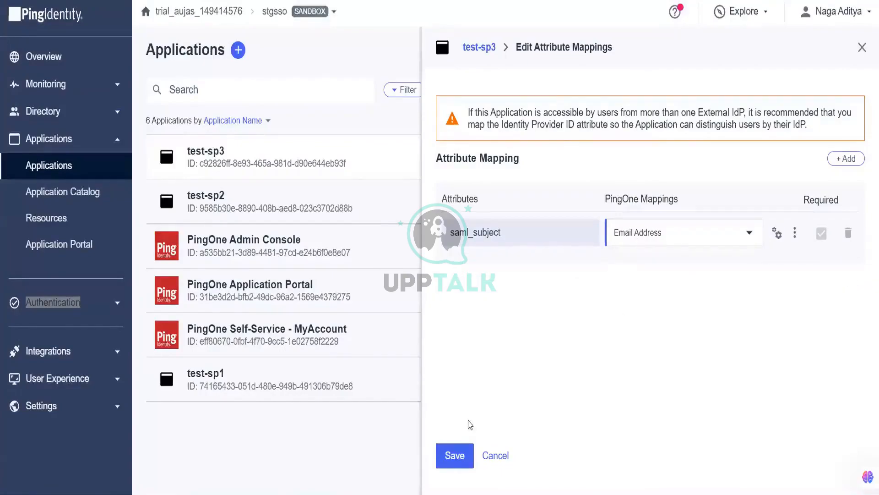
click(461, 454)
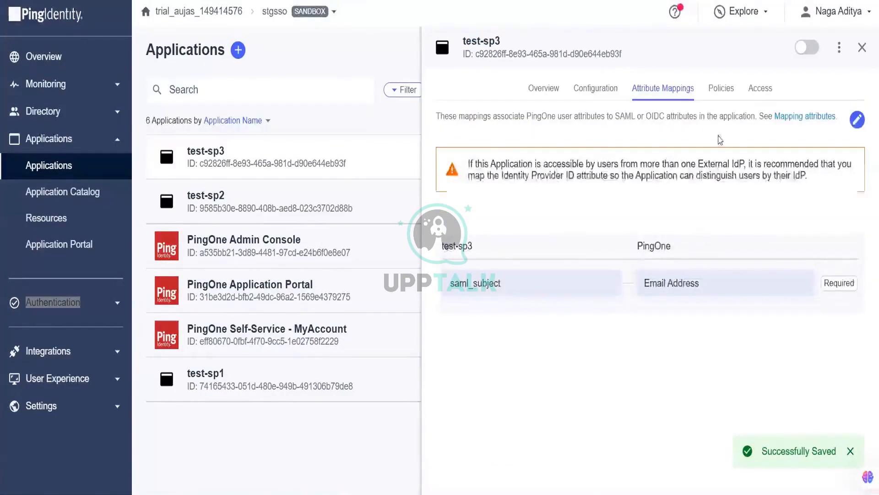
click(729, 92)
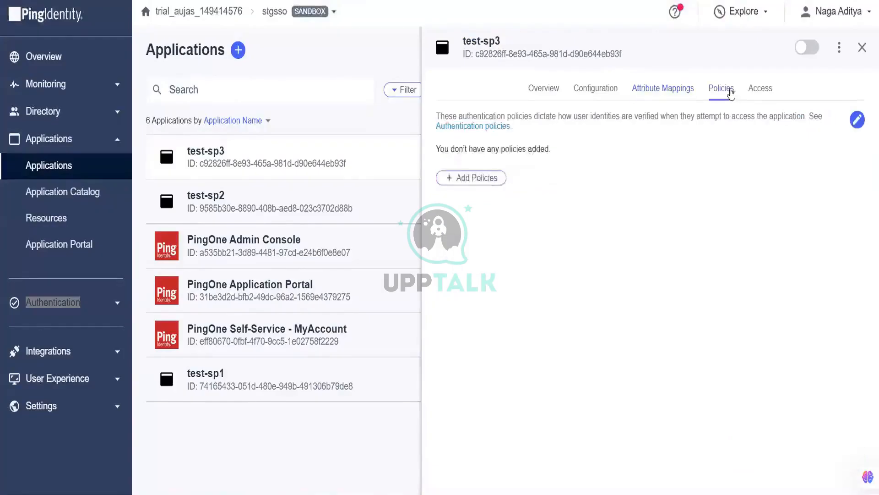
Toggle test-sp3 on and add and save the Multi_Factor policy under its Policies
click(681, 93)
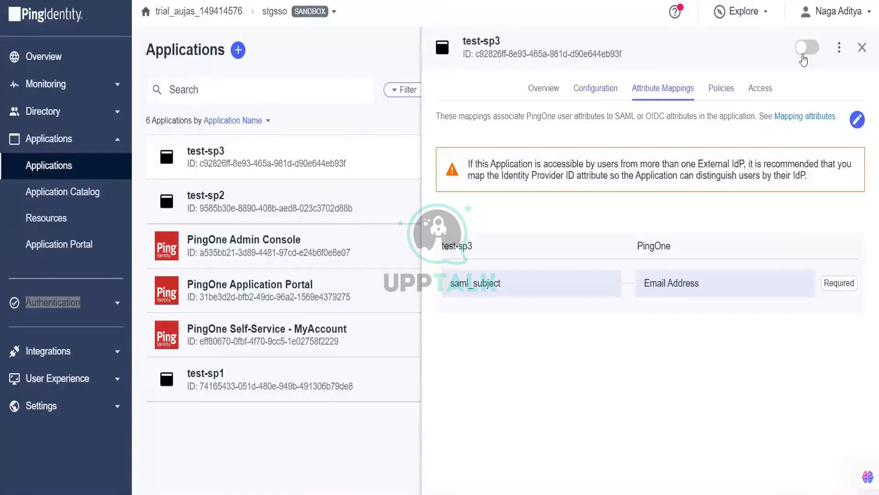
click(807, 54)
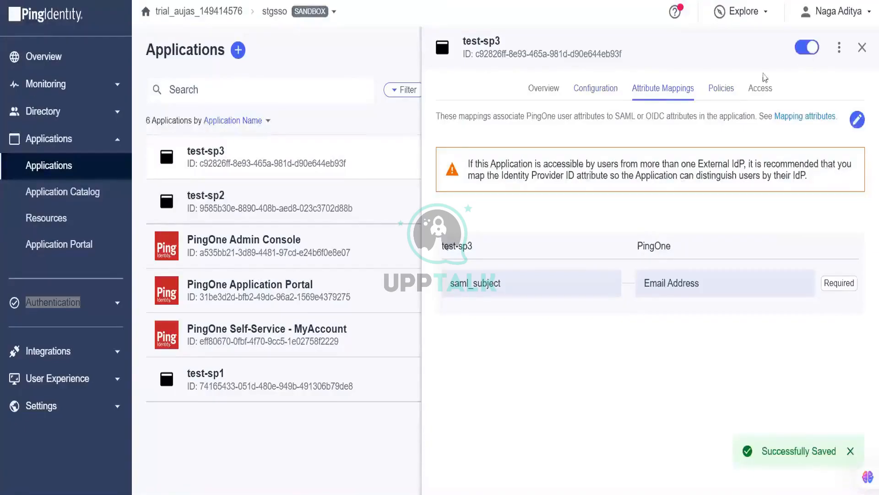
click(723, 89)
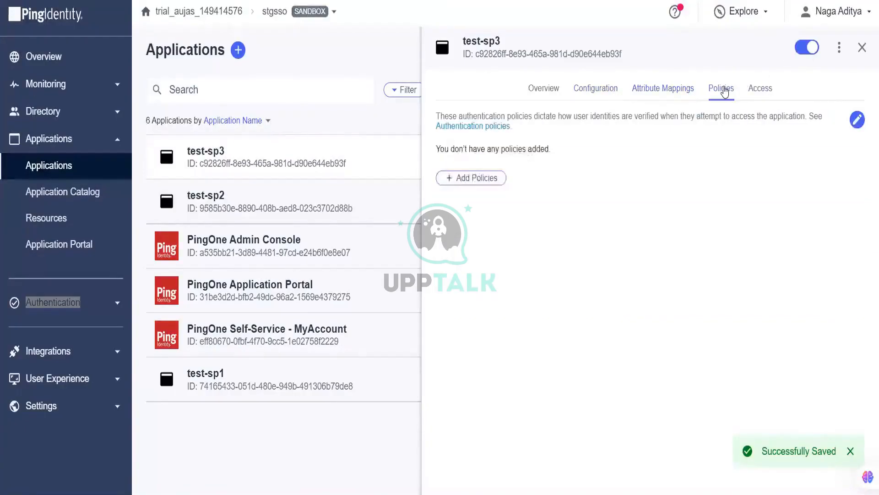
click(477, 178)
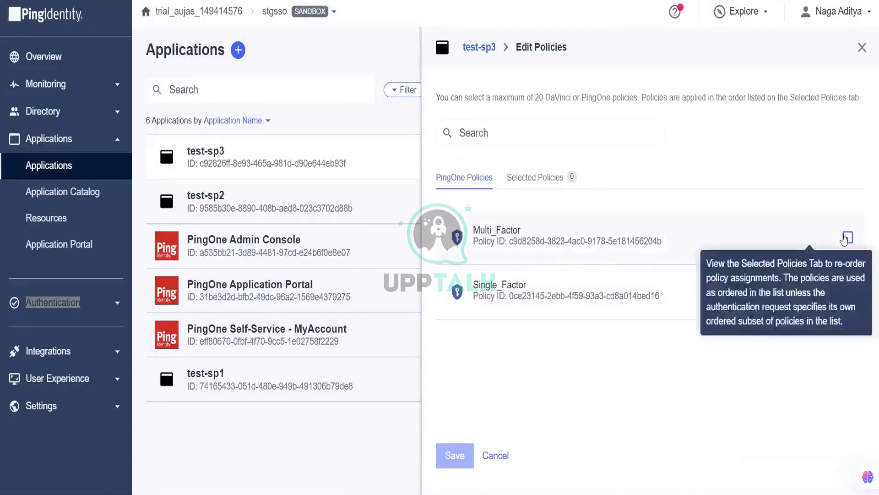
click(845, 239)
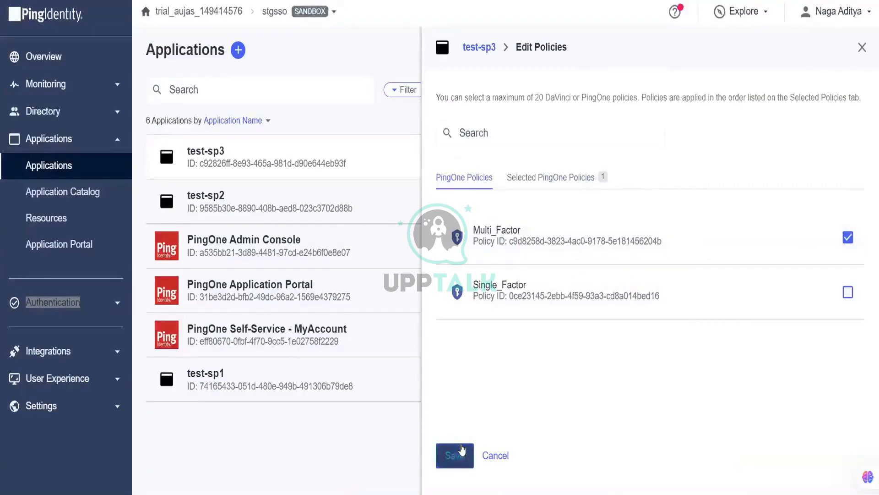
click(461, 451)
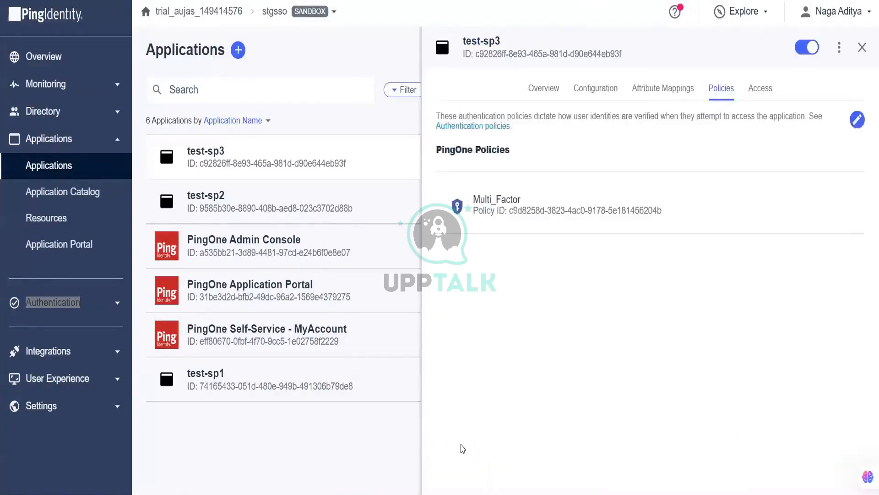
click(555, 96)
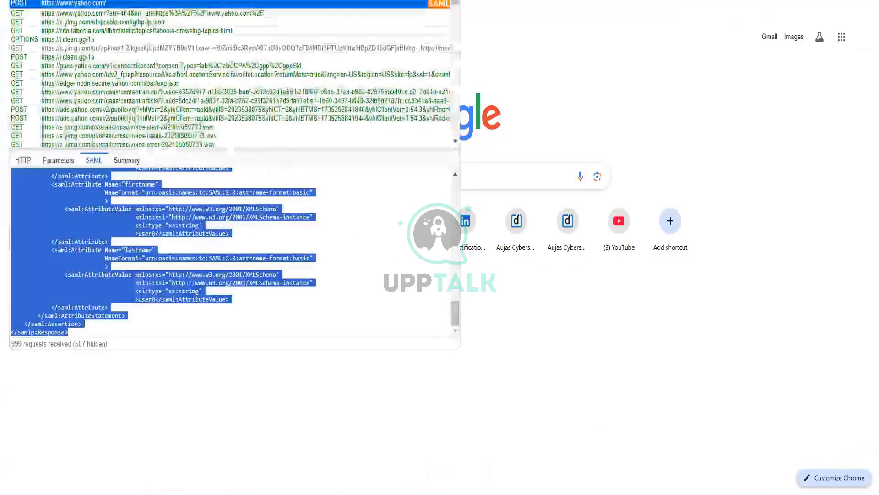
Clear the SAML-tracer capture and load the pasted test-sp3 single sign-on URL in Chrome
click(23, 0)
click(526, 0)
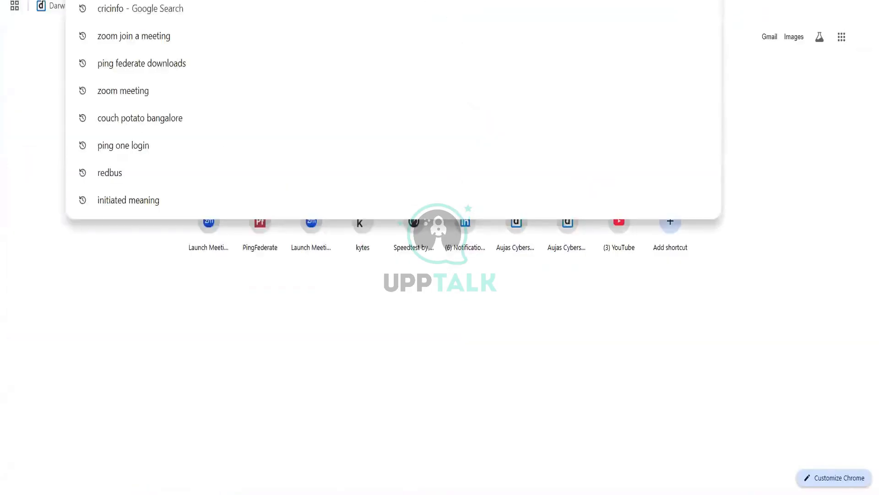
text(https://auth.pingone.com/5b8d5e47-75e7-4e6c-b437-6c5629c78eb1/saml20/idp/startsso?spEntityId=meet-sp3)
key(Return)
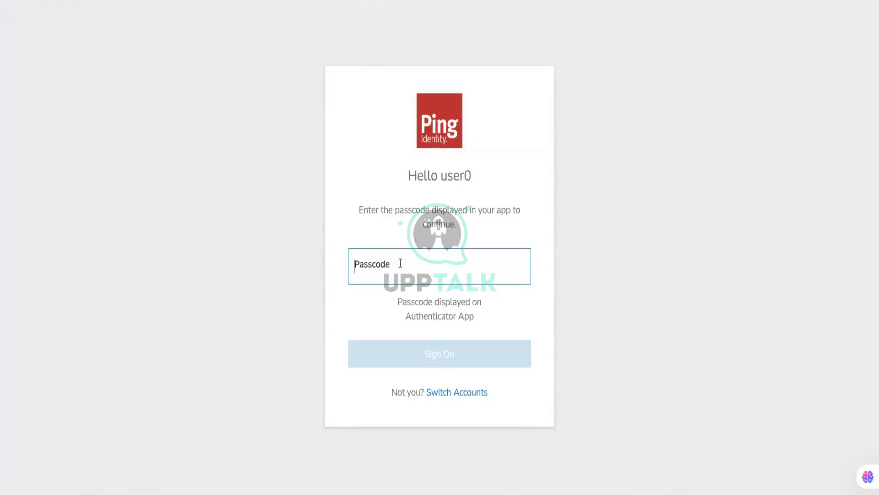
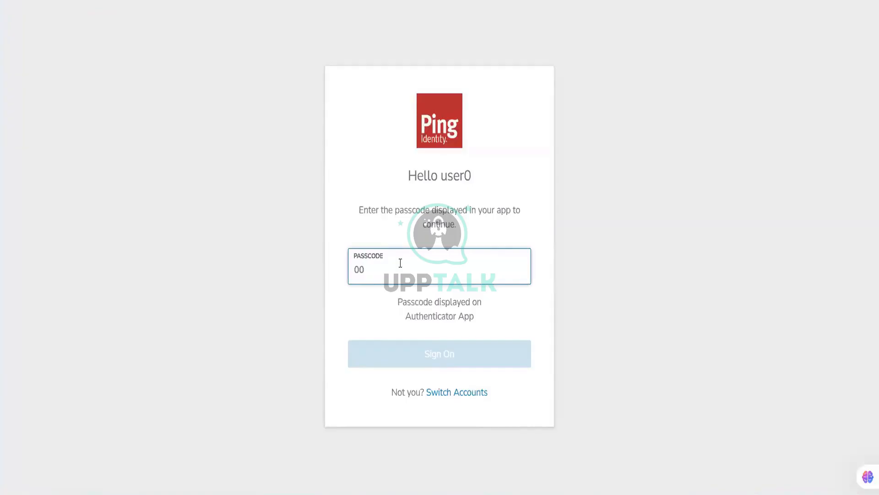
Enter the authenticator app passcode and sign on to test-sp3
key(Return)
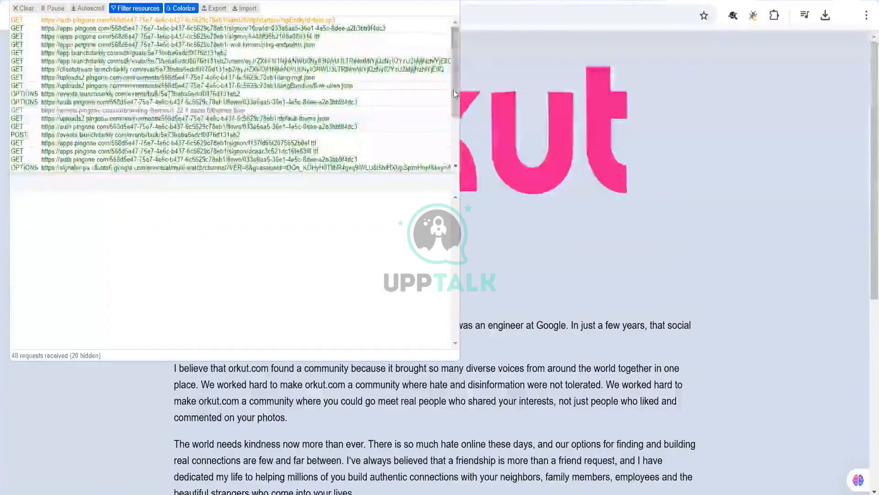
Show the SAML response POSTed to orkut.com in SAML-tracer and select its entire XML
drag(458, 93, 460, 160)
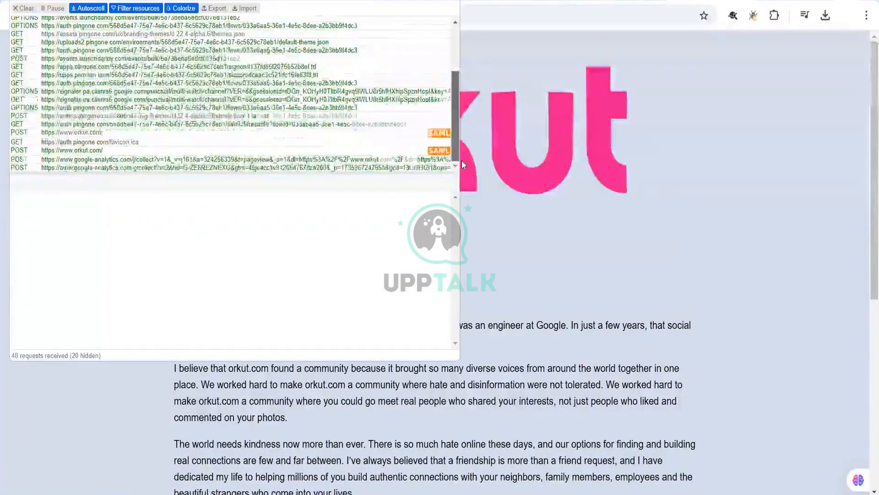
click(385, 133)
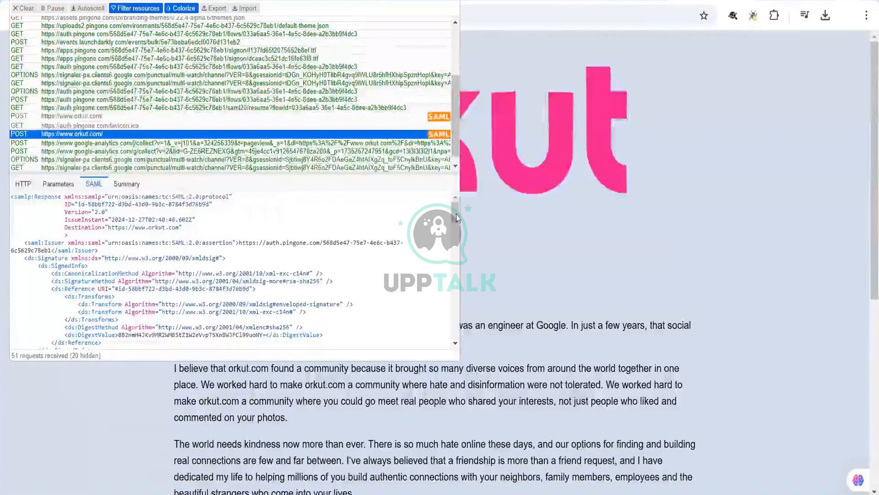
drag(457, 218, 457, 319)
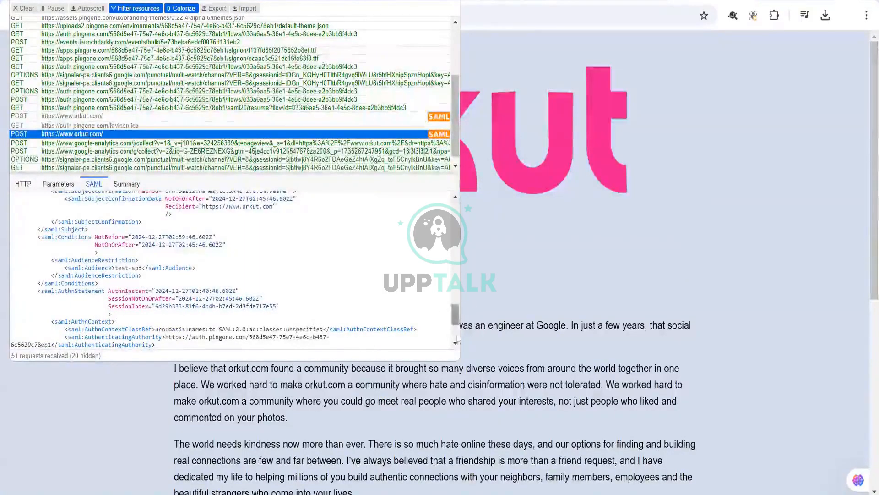
scroll(456, 320, down, 3)
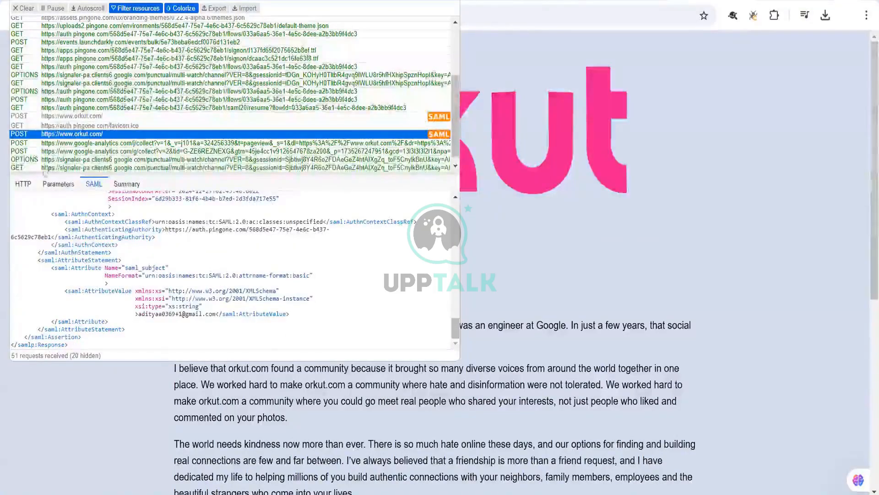
drag(69, 345, 11, 201)
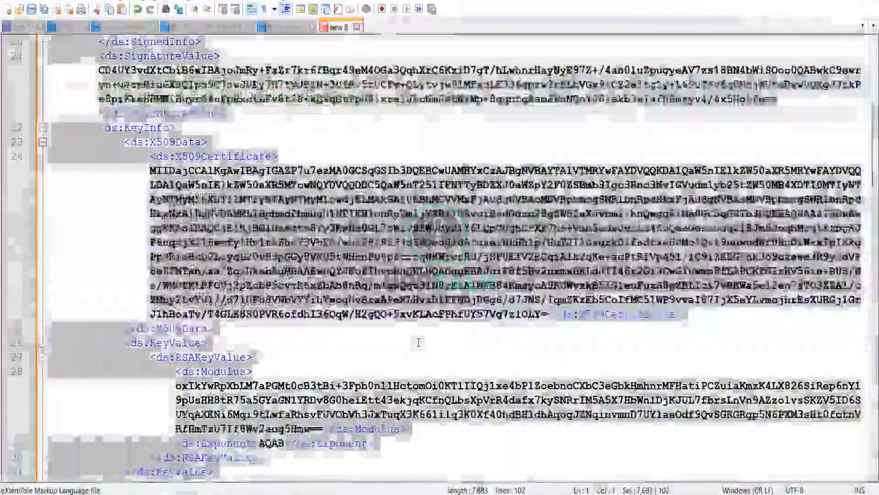
key(ctrl+v)
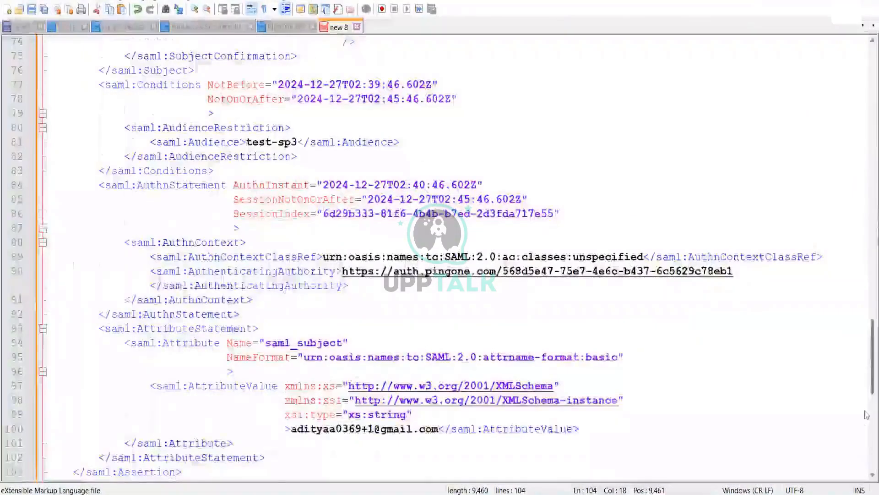
scroll(867, 414, down, 6)
scroll(866, 299, up, 15)
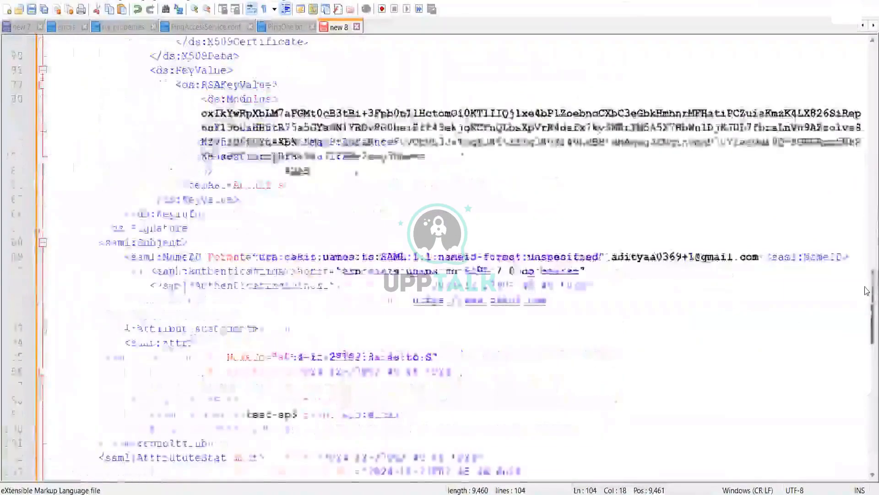
scroll(867, 288, up, 5)
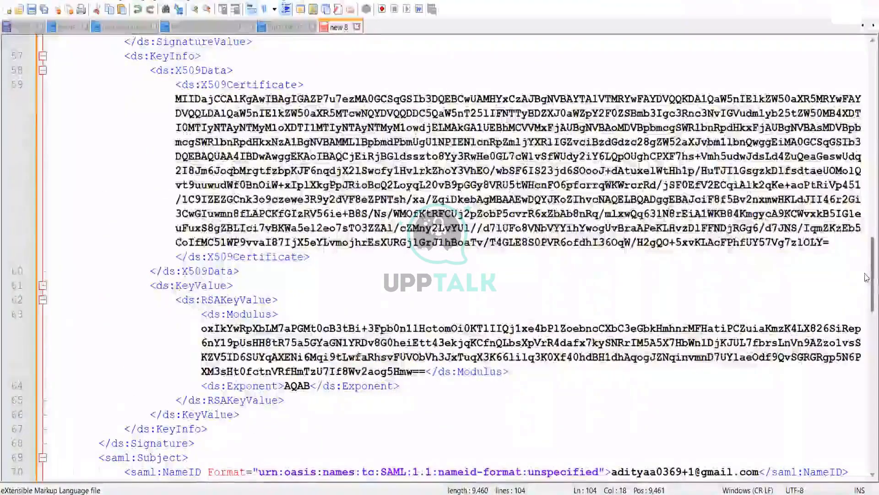
scroll(867, 277, up, 4)
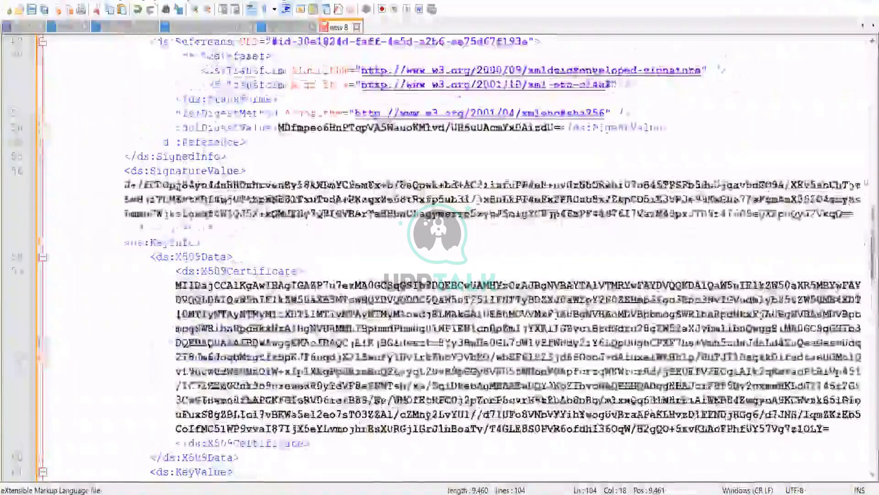
scroll(866, 138, up, 8)
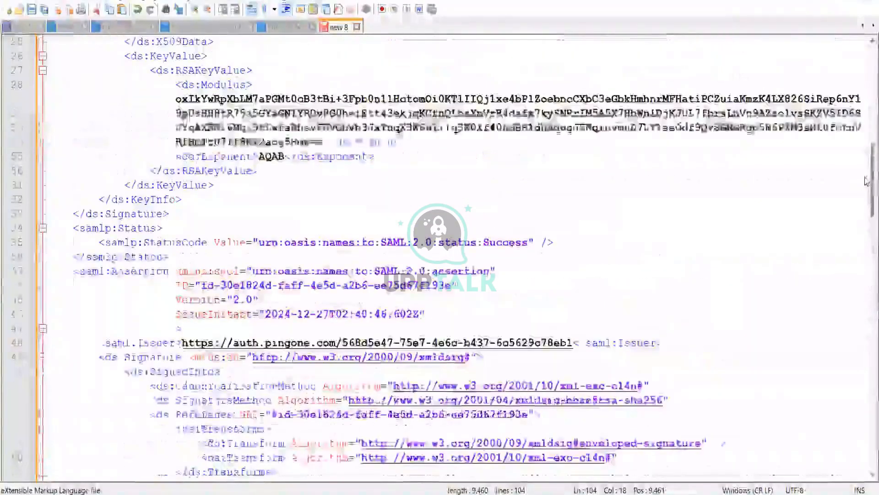
scroll(865, 139, up, 6)
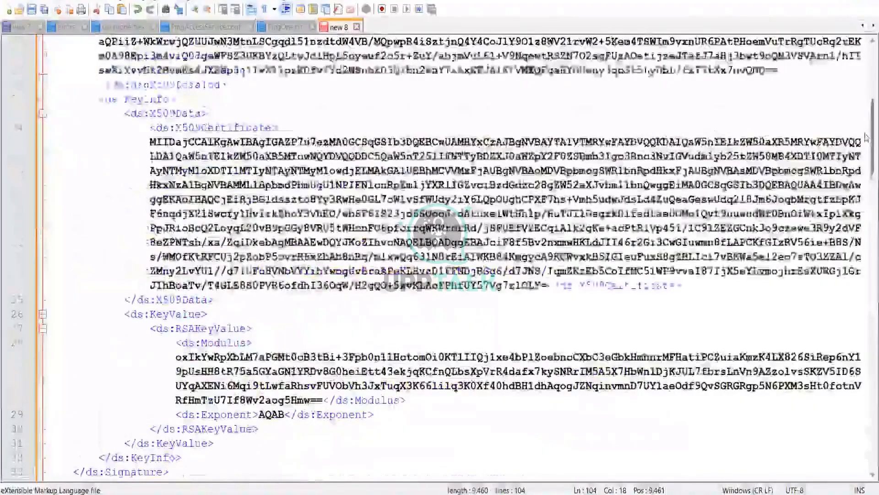
scroll(866, 144, up, 5)
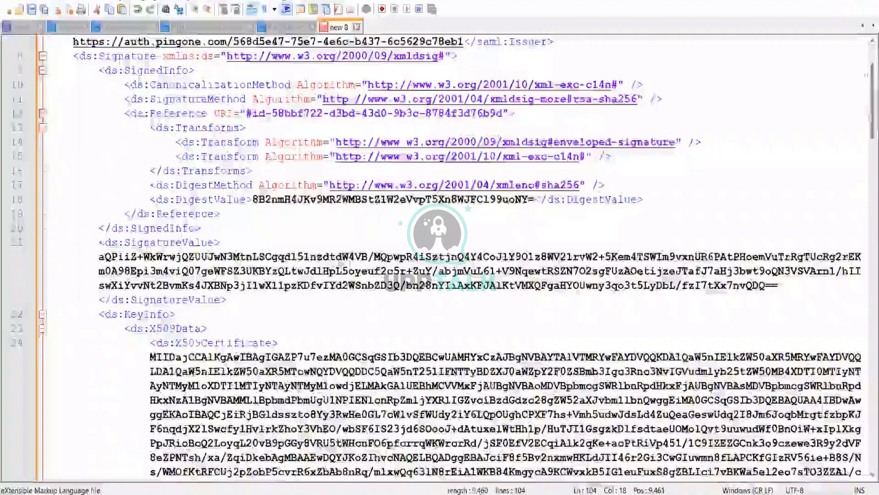
scroll(867, 65, up, 3)
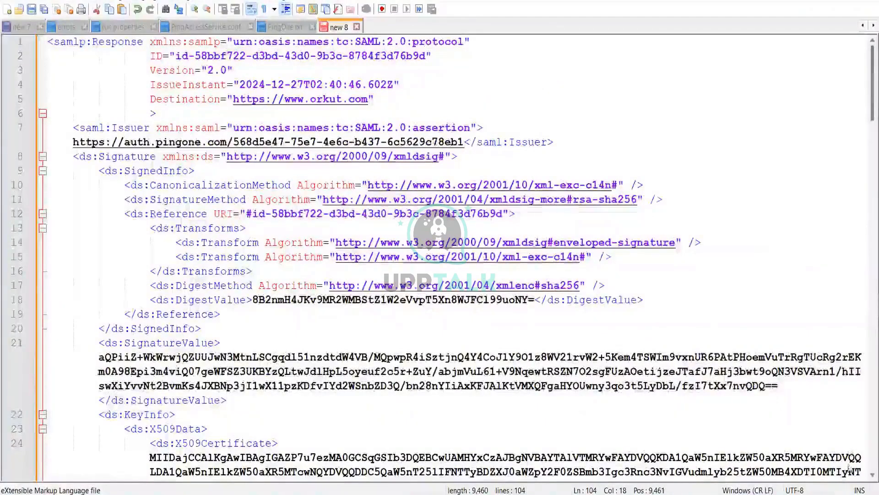
scroll(851, 466, down, 20)
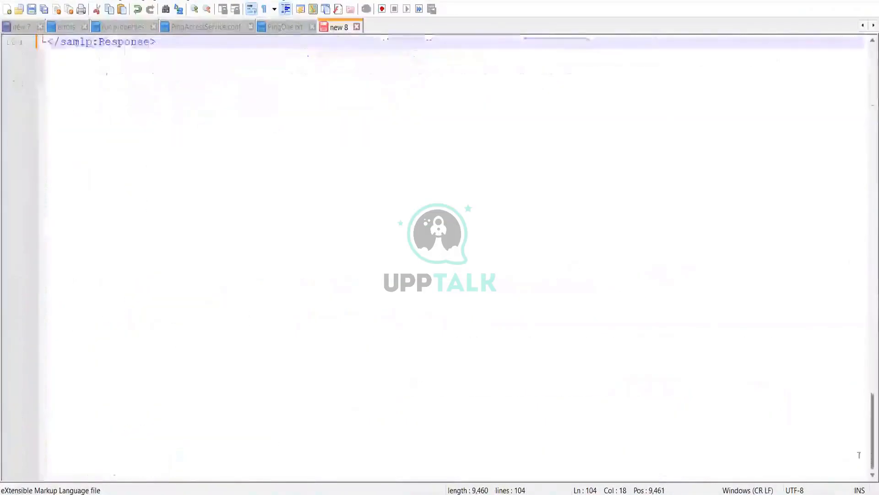
scroll(867, 369, up, 12)
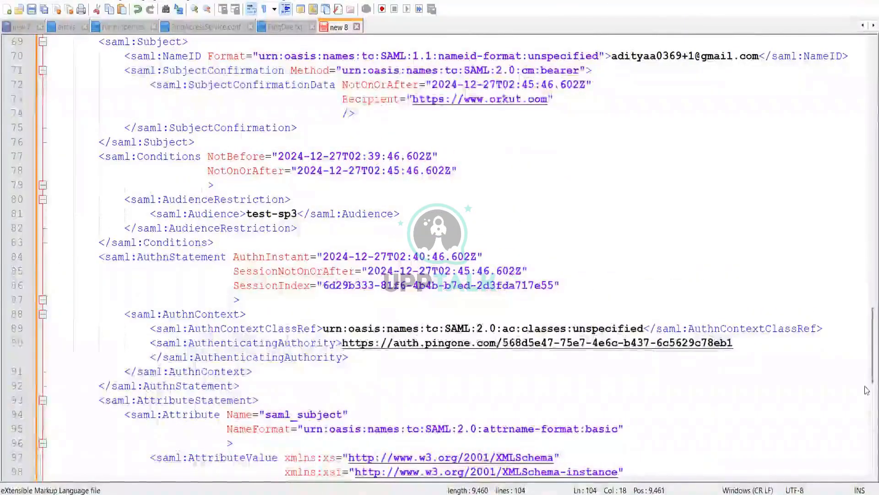
scroll(867, 405, down, 6)
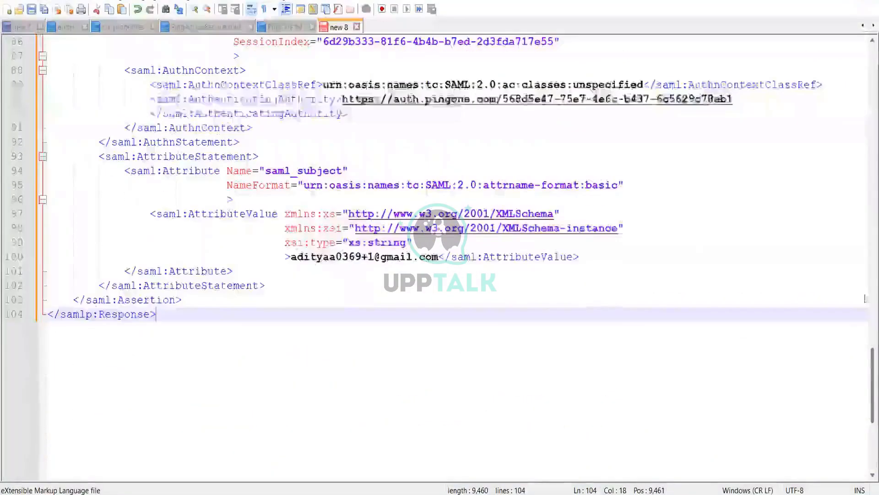
scroll(865, 298, up, 15)
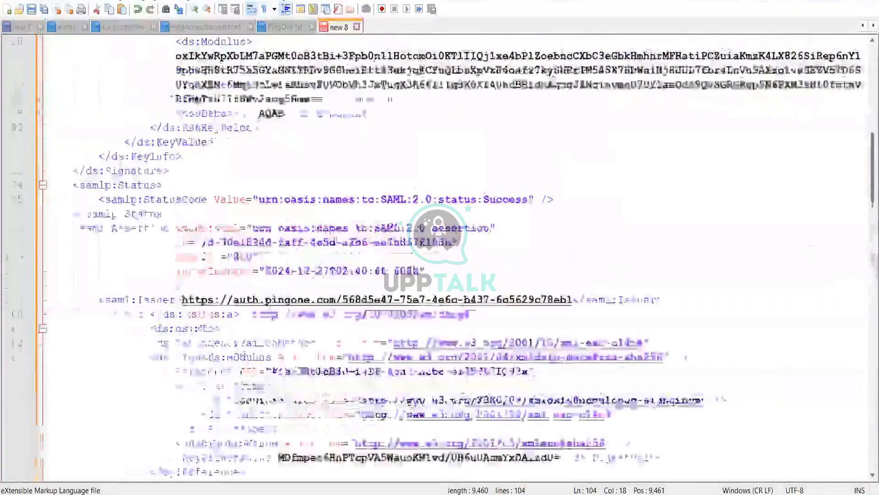
scroll(865, 298, up, 3)
scroll(865, 298, up, 1)
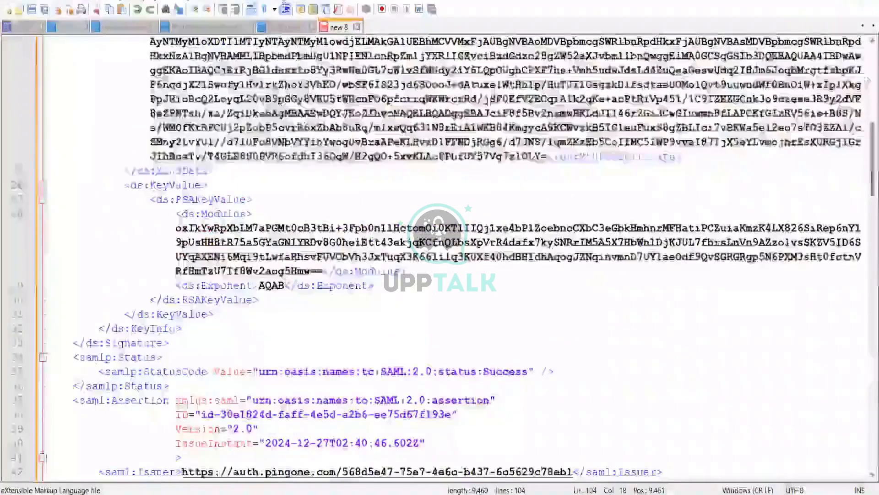
scroll(867, 67, up, 10)
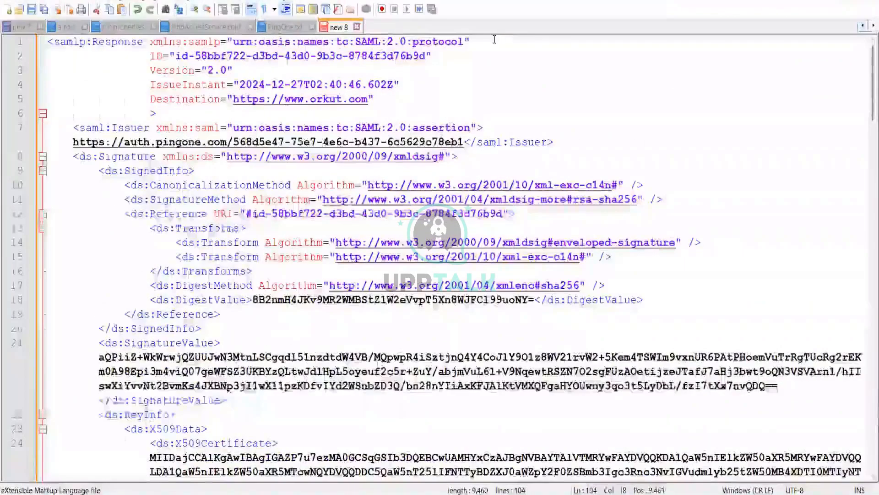
click(494, 39)
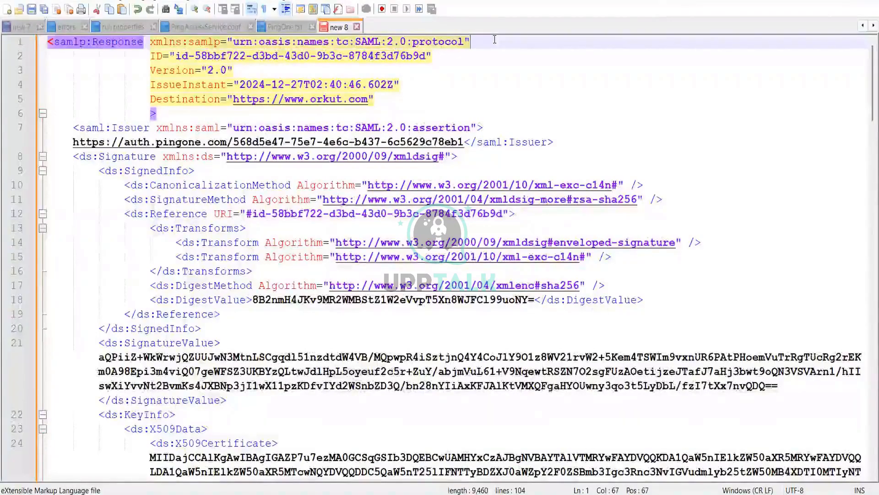
click(179, 113)
drag(155, 113, 40, 46)
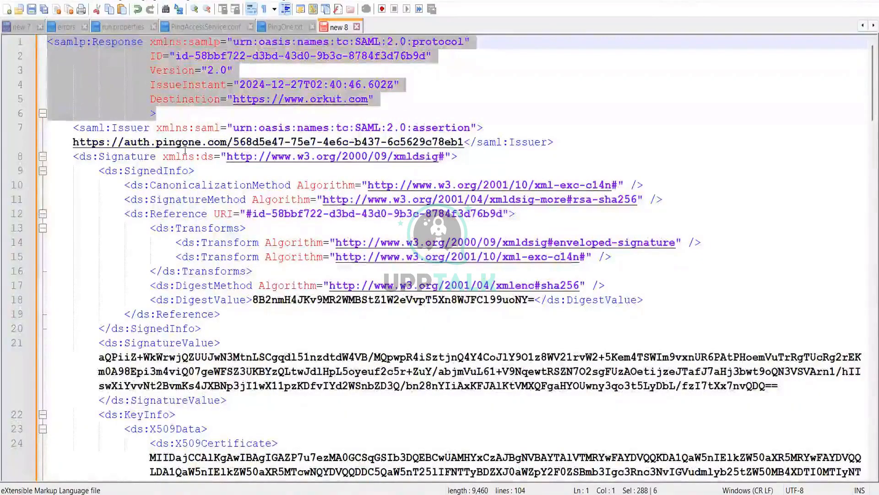
click(174, 115)
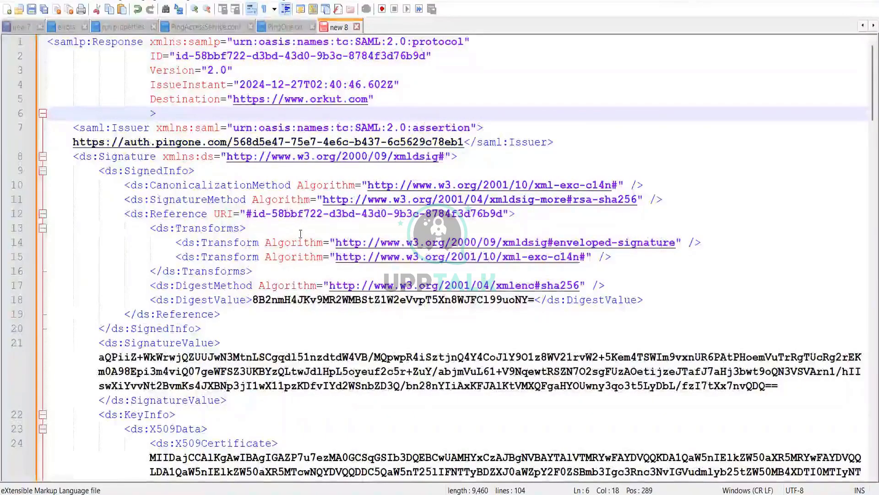
drag(242, 315, 182, 243)
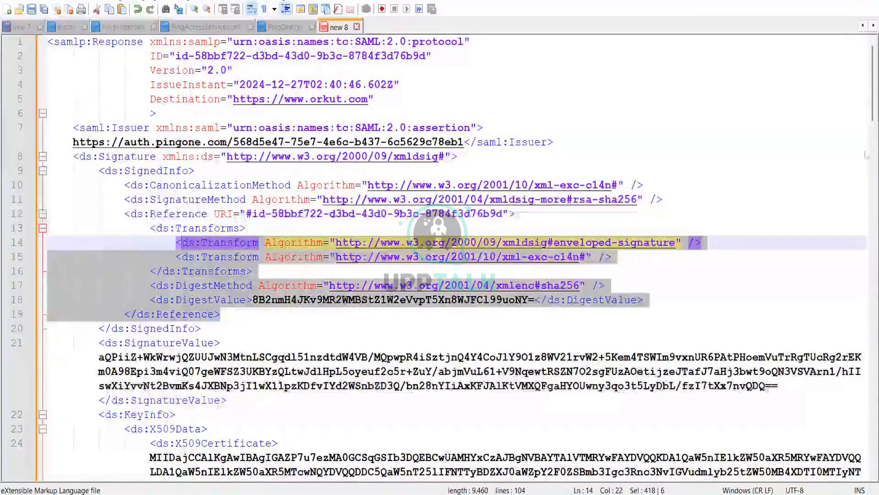
scroll(866, 106, down, 6)
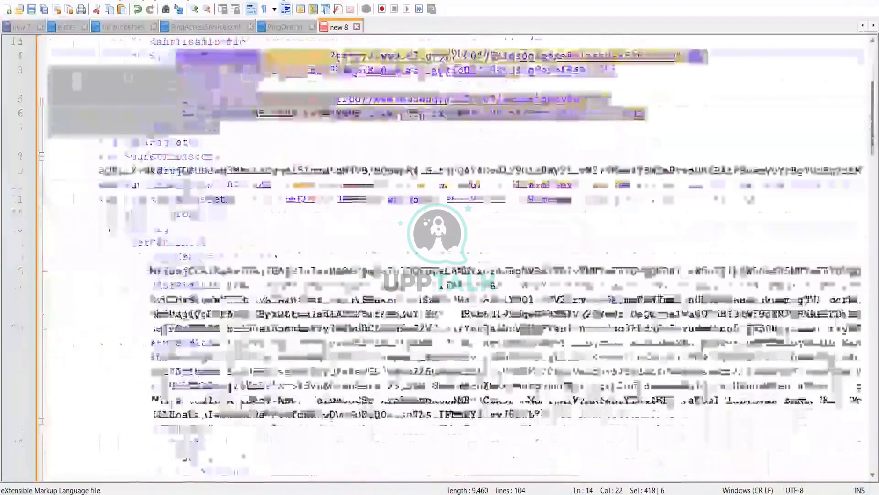
drag(871, 146, 869, 173)
Check the Success status code on line 35, then scroll through the assertion details
click(531, 387)
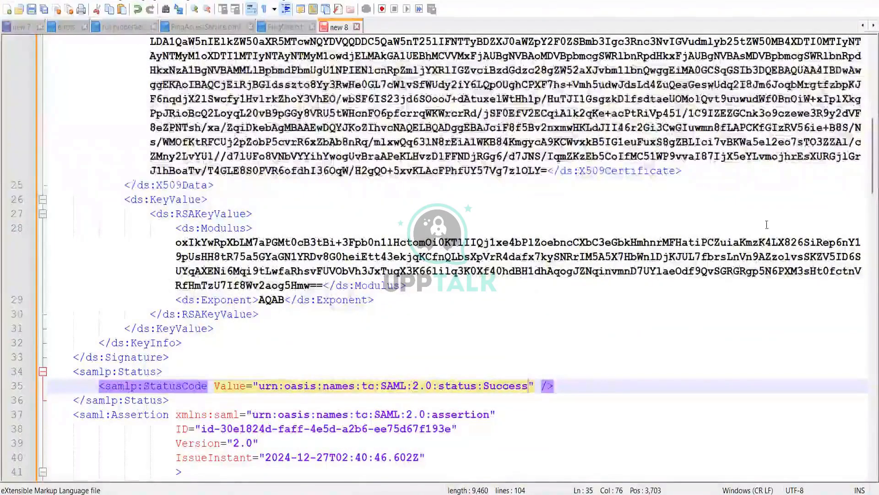
drag(867, 180, 867, 218)
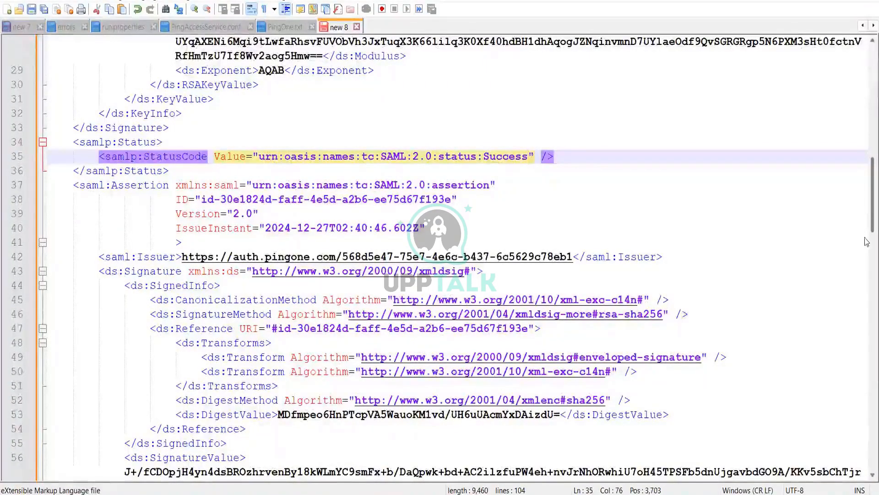
scroll(866, 239, down, 3)
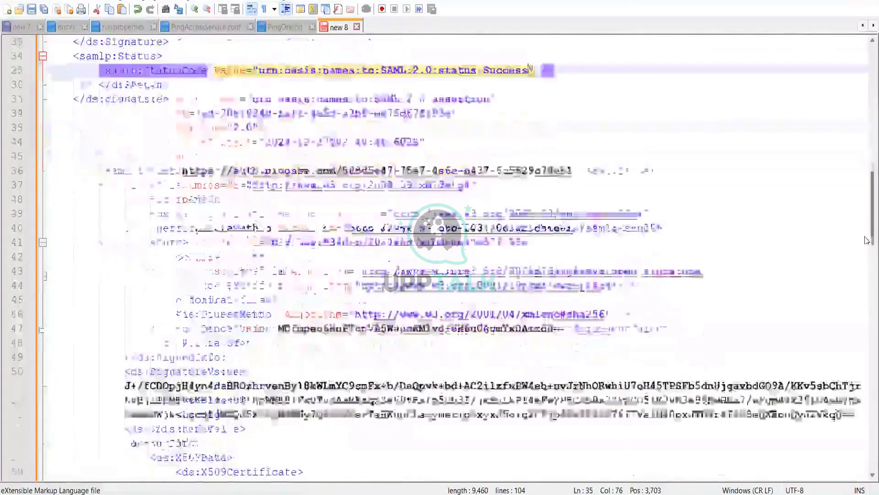
scroll(866, 257, down, 5)
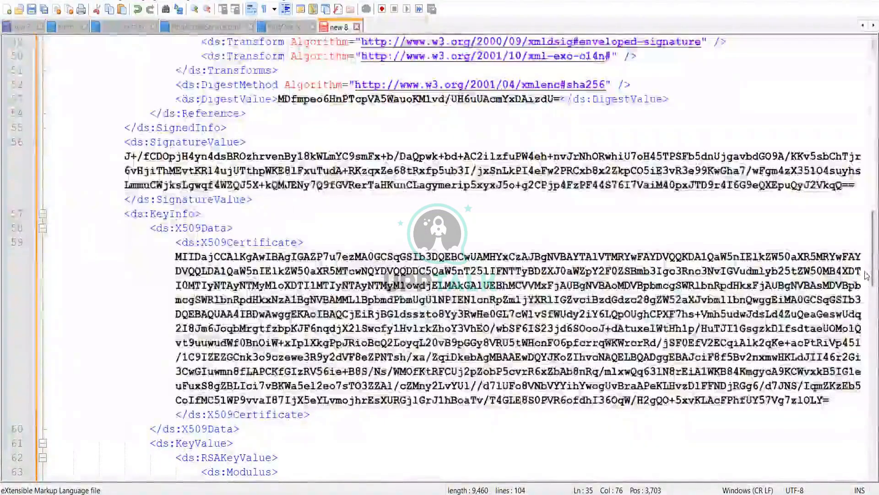
scroll(867, 275, down, 10)
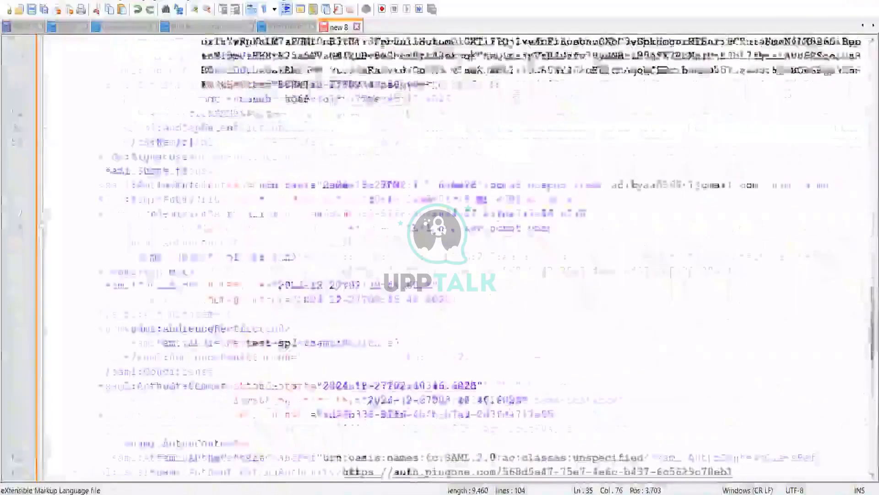
drag(866, 413, 866, 387)
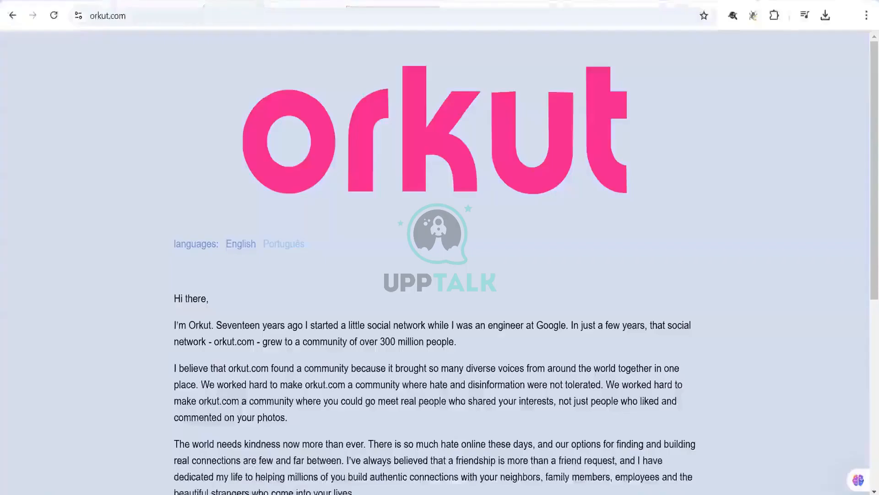
Search 'salesforce login' in a new tab and open the Login | Salesforce result
key(ctrl+t)
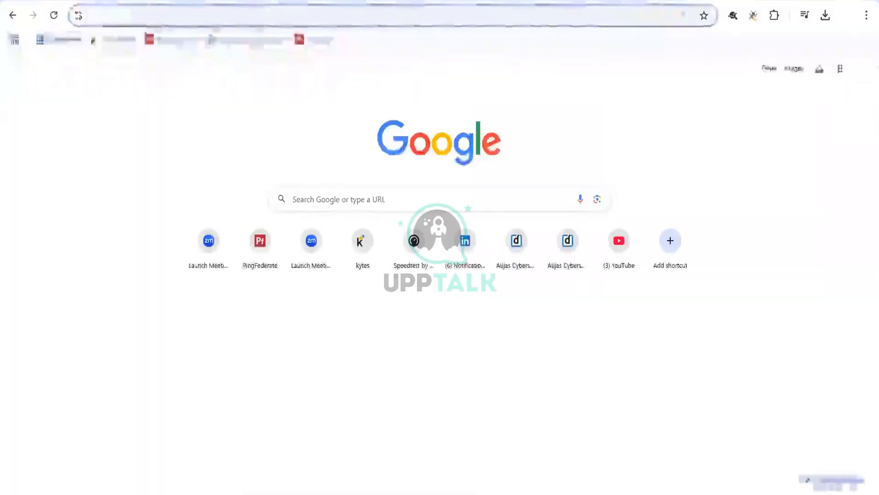
text(sale)
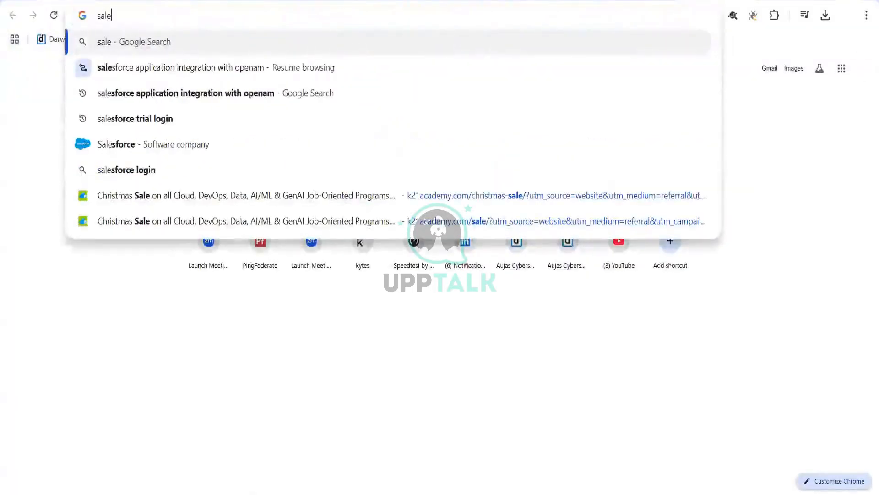
text(sforce tra)
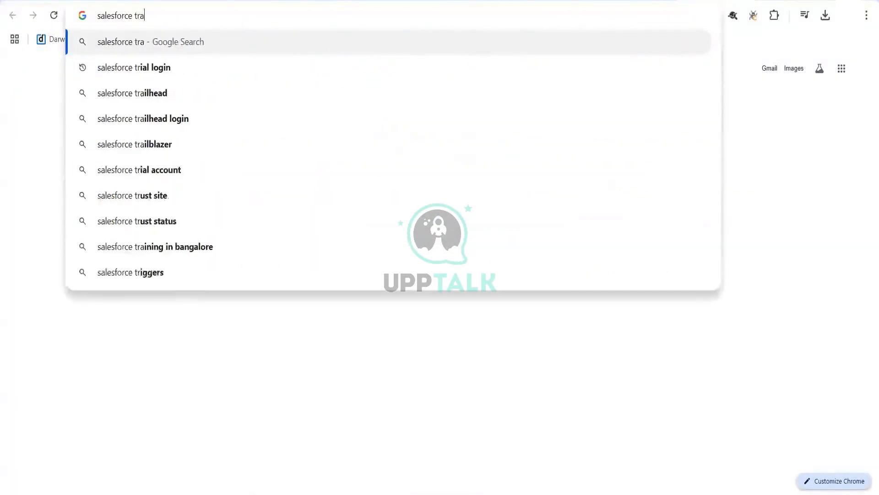
key(BackSpace)
key(BackSpace)
key(BackSpace)
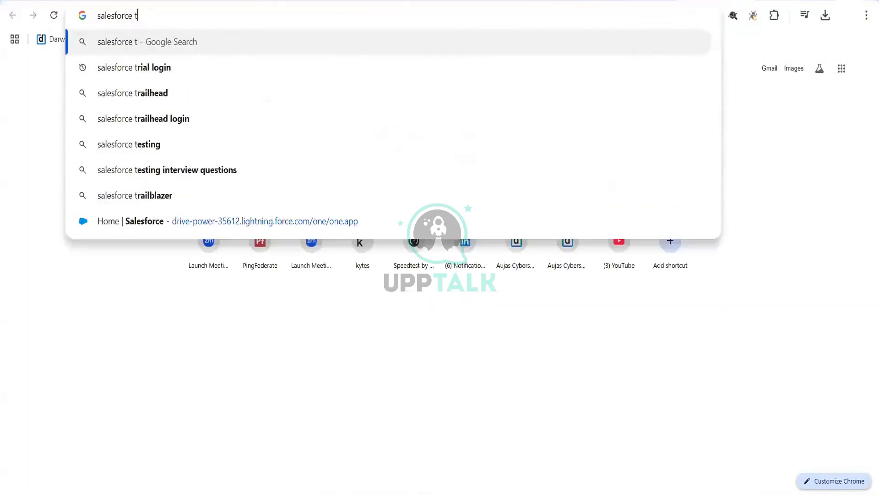
text(login)
key(Return)
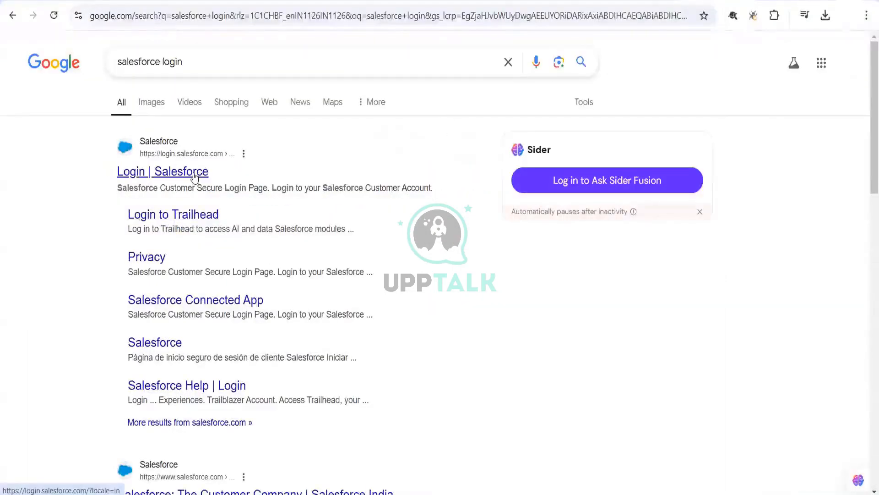
click(194, 176)
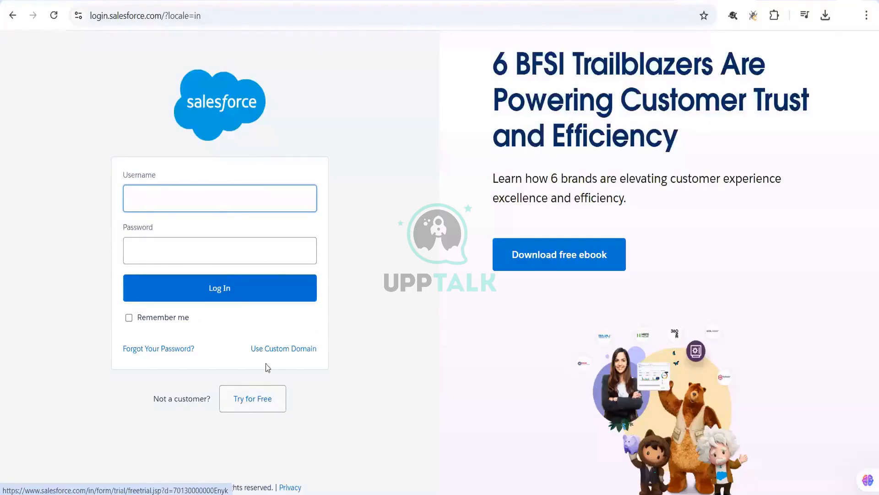
Open the free-trial signup and fill in the first name, last name and e-mail address
click(262, 405)
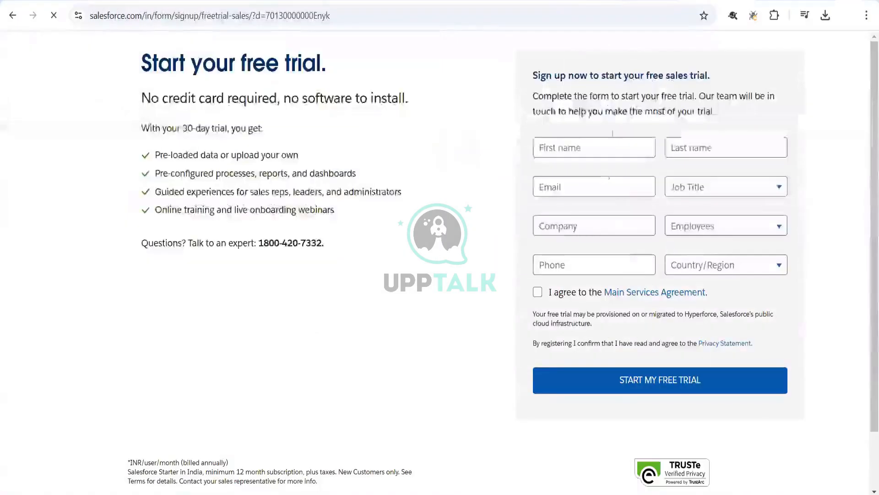
click(606, 138)
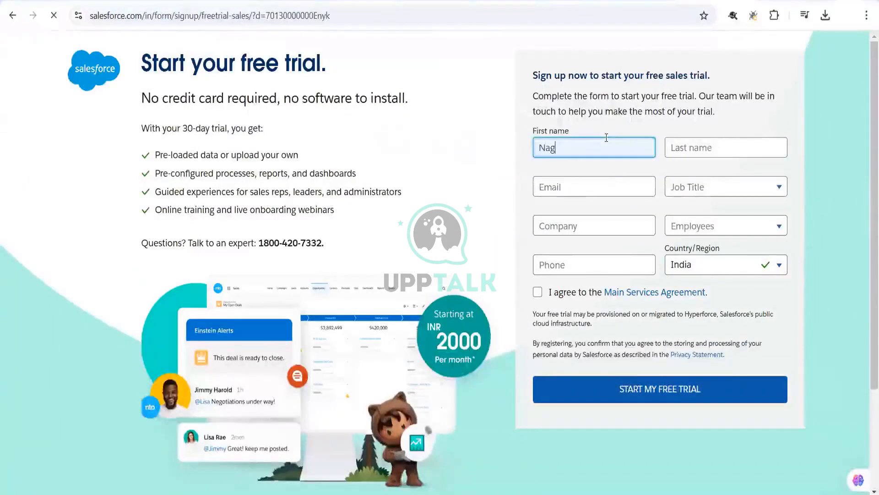
key(Tab)
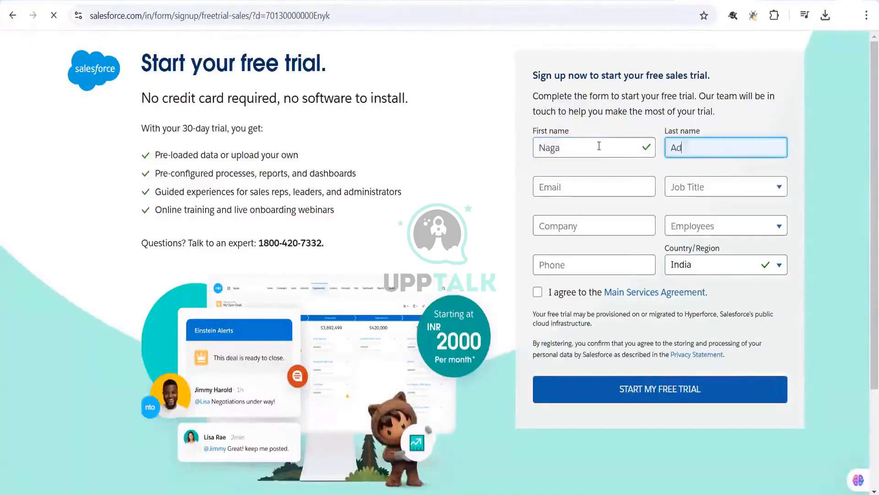
key(Tab)
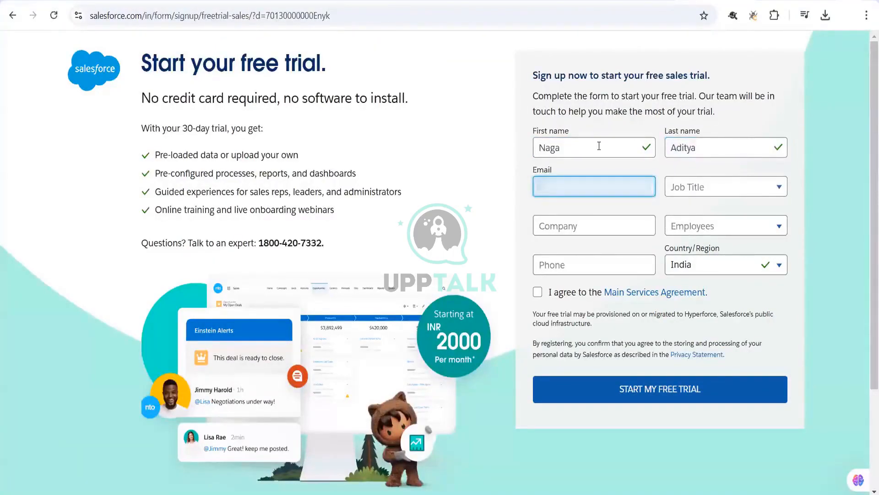
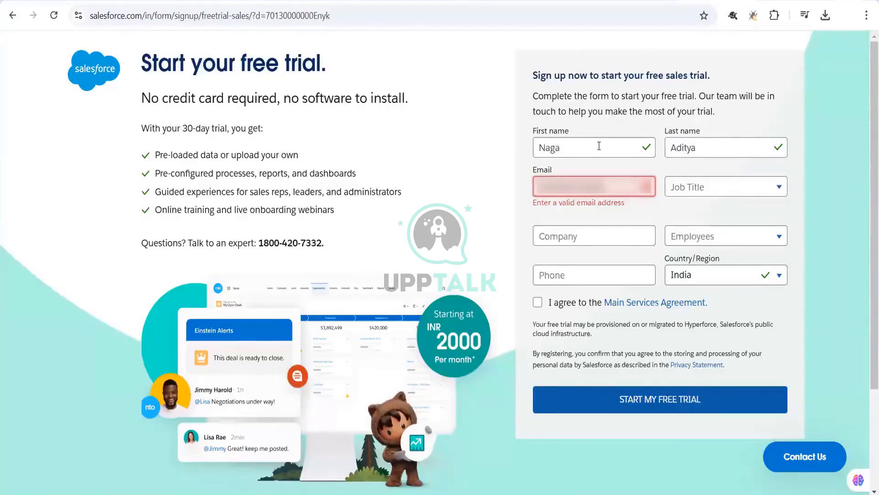
Set job title to IT Manager, enter the company name and choose 101 - 200 employees
key(Tab)
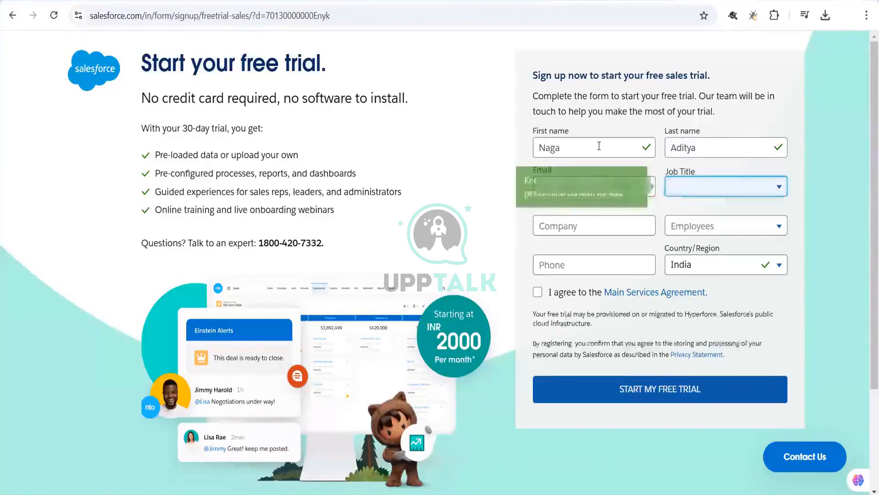
click(705, 185)
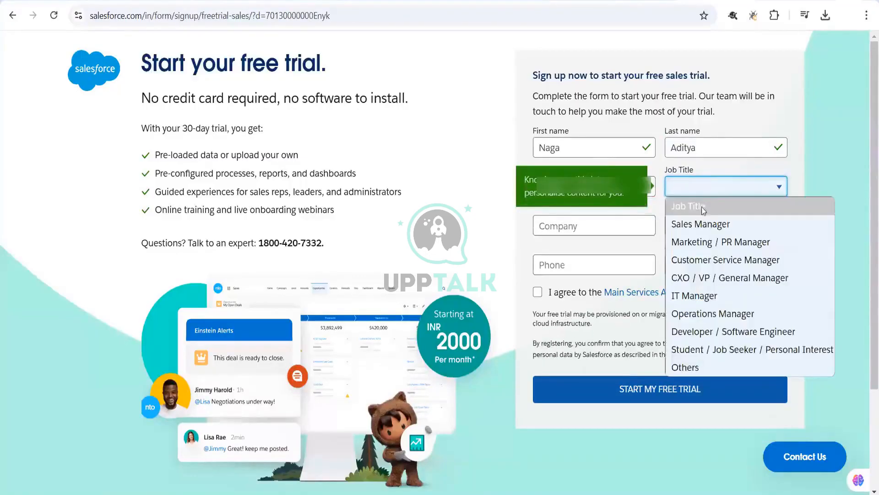
click(712, 294)
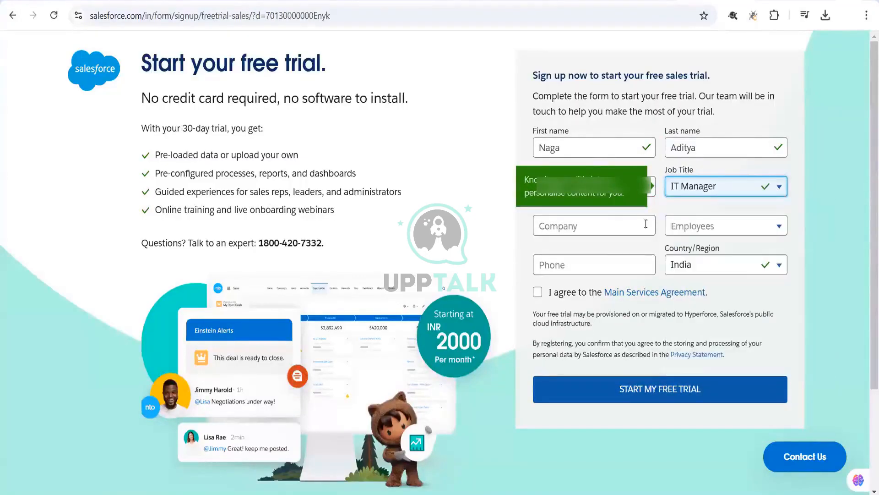
click(631, 223)
text(Auajs)
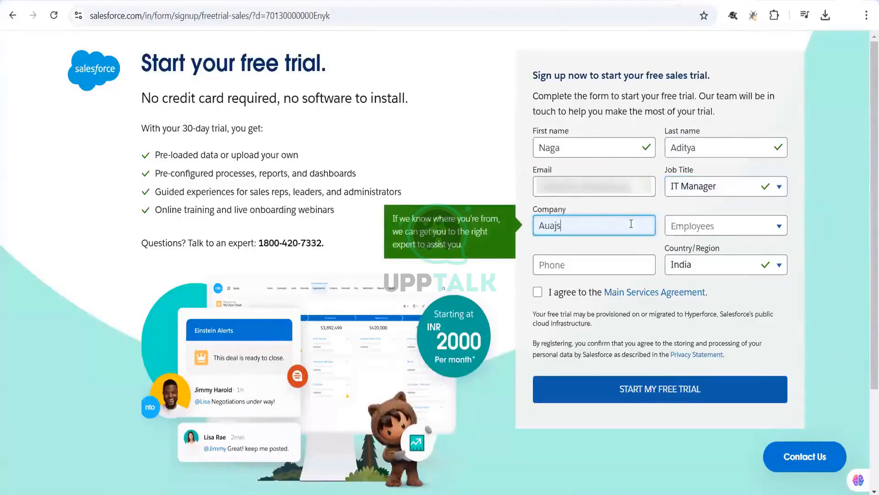
key(Tab)
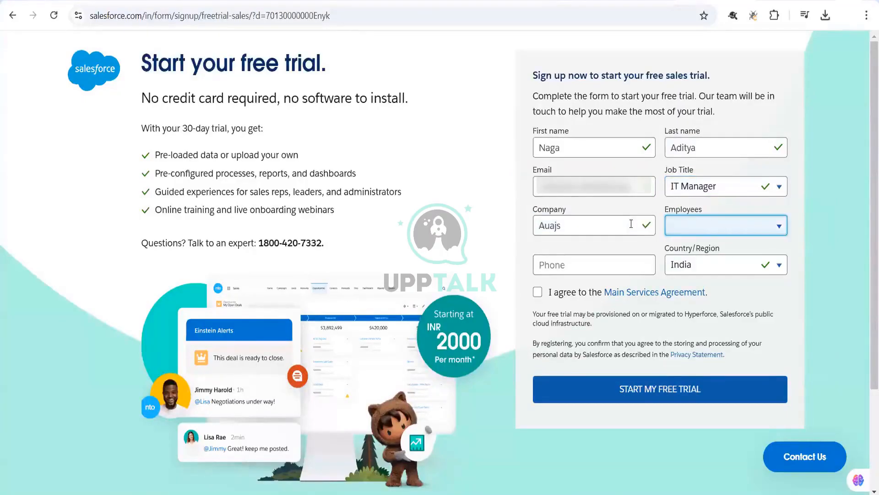
key(Down)
key(Down)
key(Down)
Enter the phone number, accept the Main Services Agreement and start the free trial
click(608, 264)
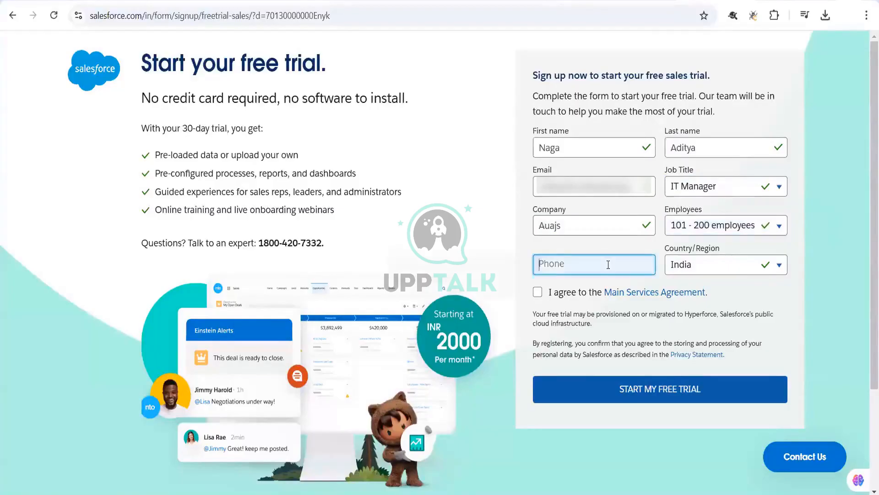
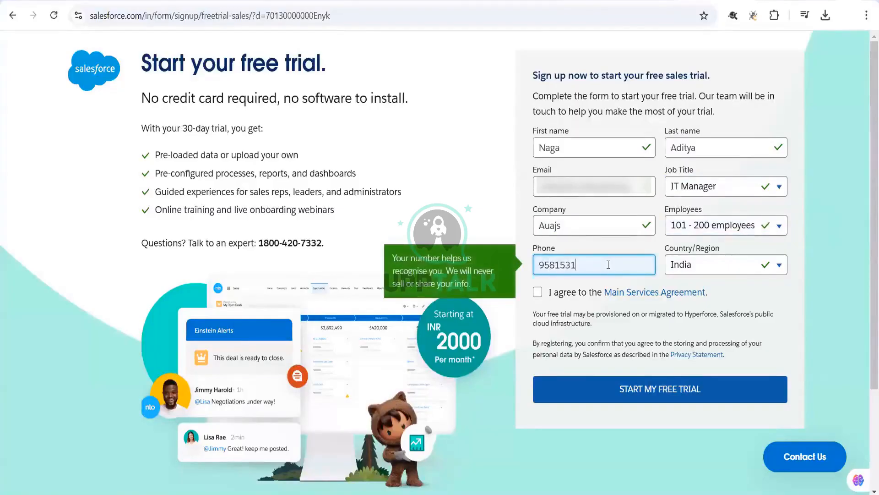
click(538, 292)
click(594, 400)
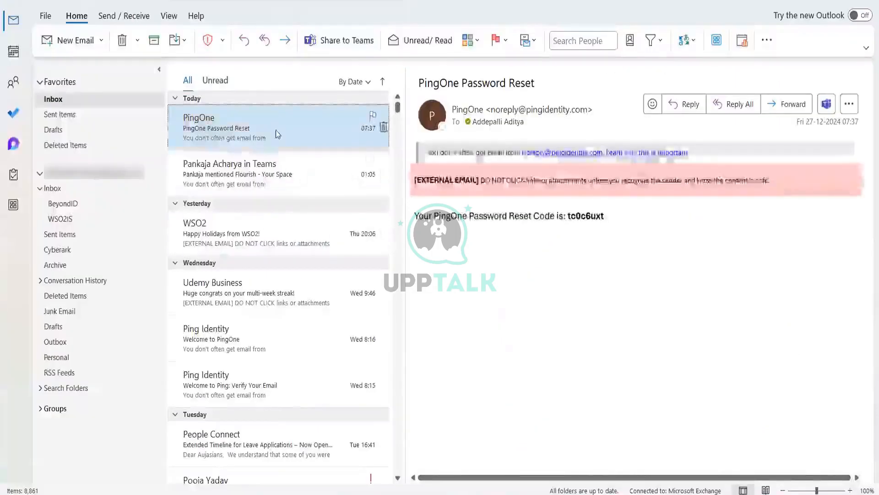
click(281, 165)
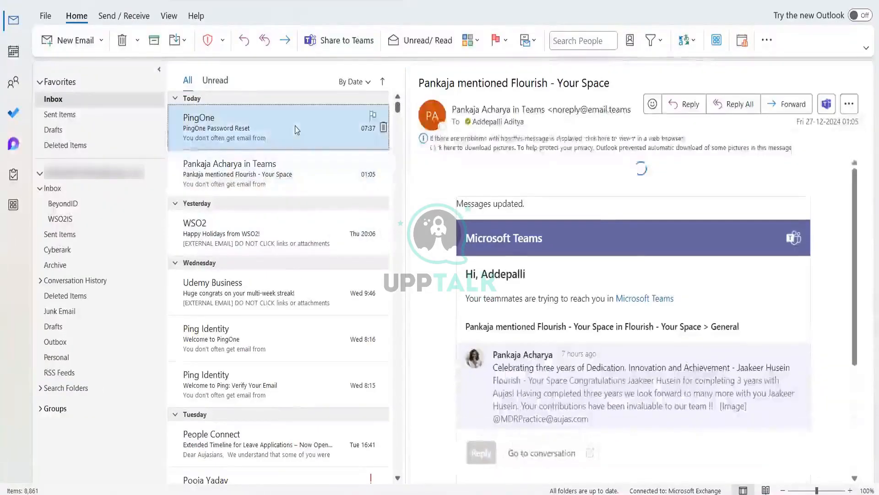
click(296, 130)
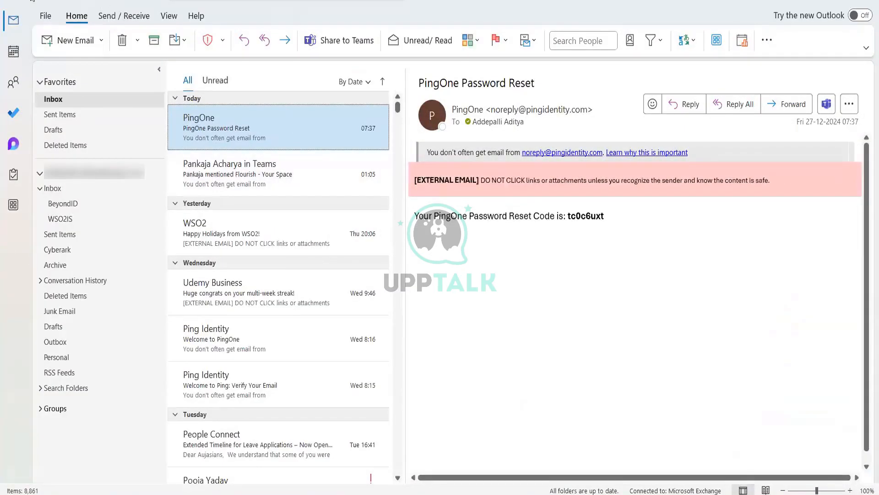
click(73, 311)
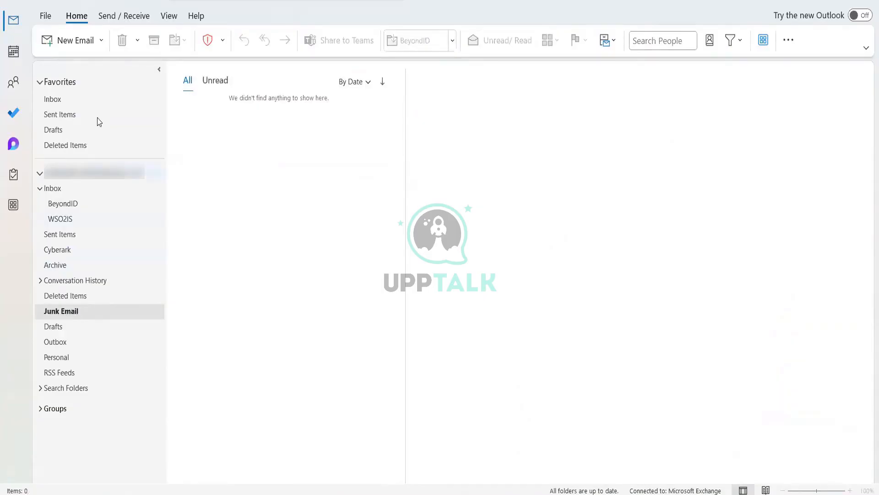
click(103, 97)
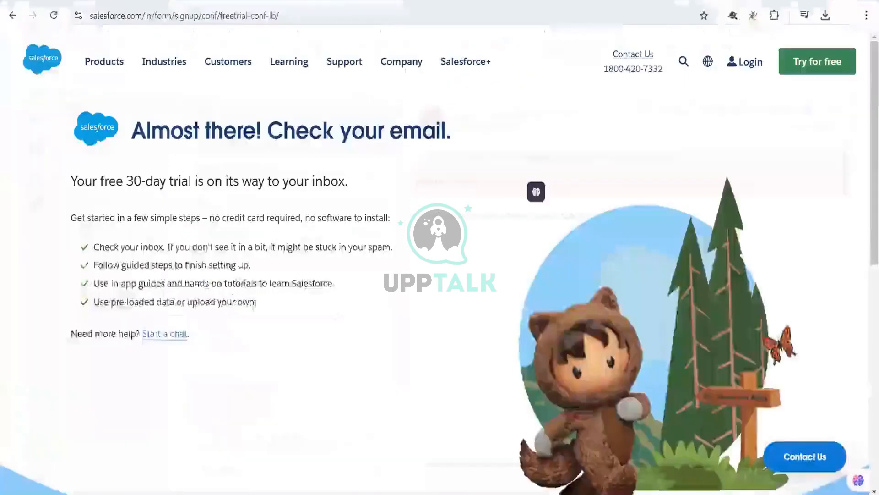
Launch Outlook (classic) from Windows search
key(super)
text(o)
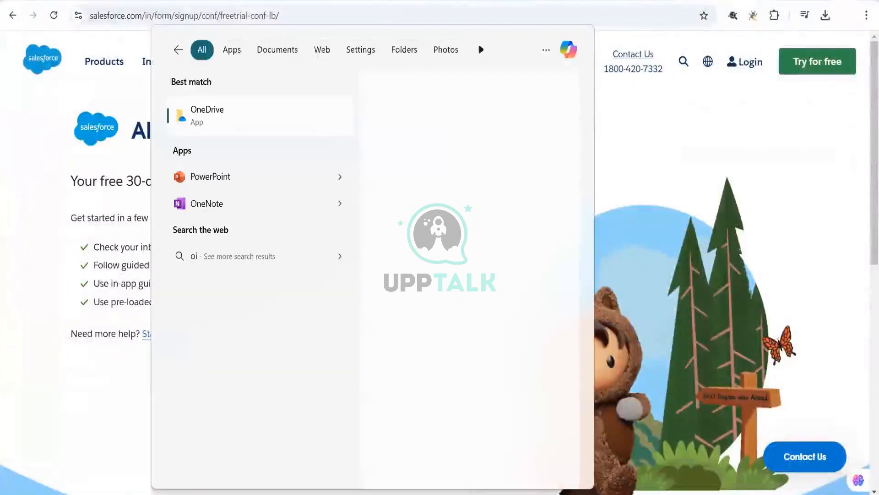
text(ut)
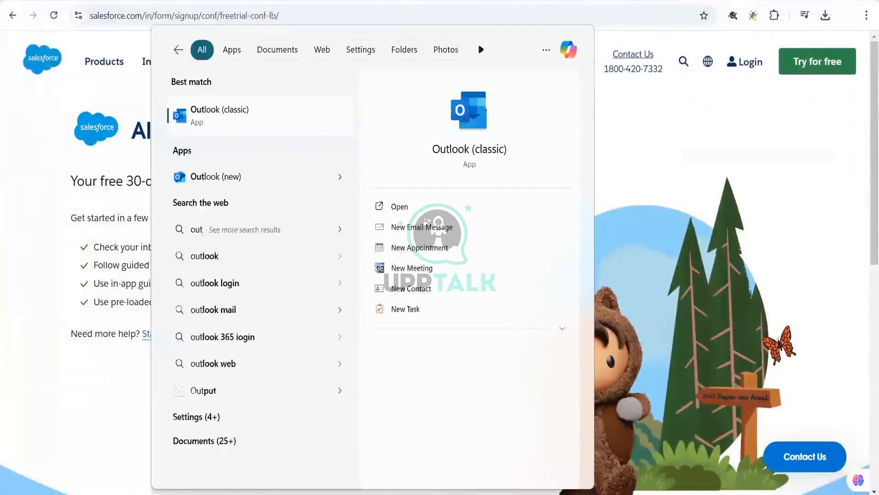
click(287, 129)
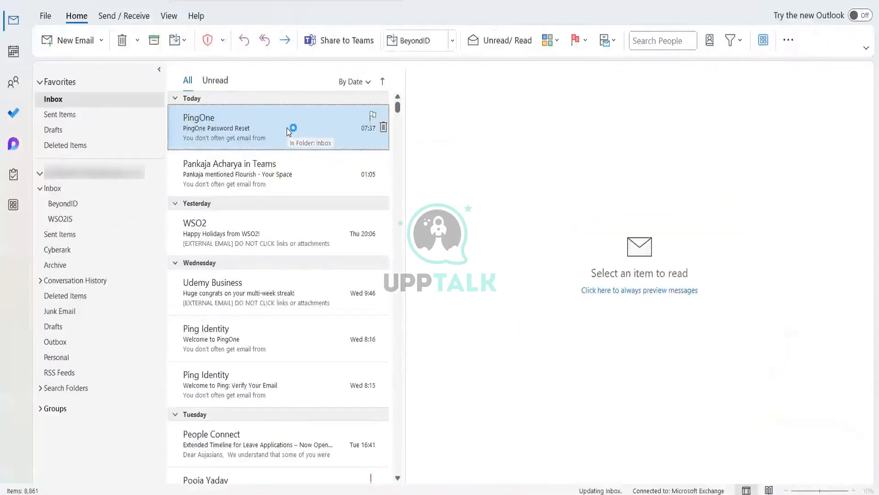
Open the Salesforce verification email and select its login URL and username details
click(271, 131)
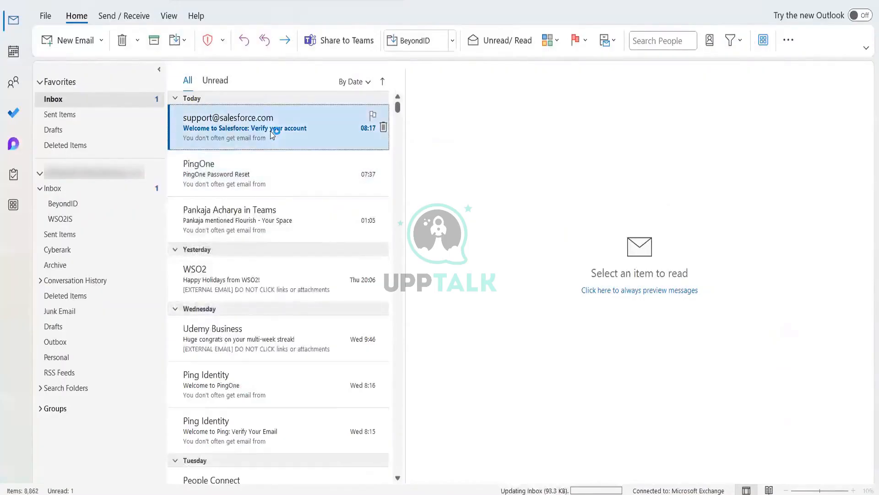
click(277, 171)
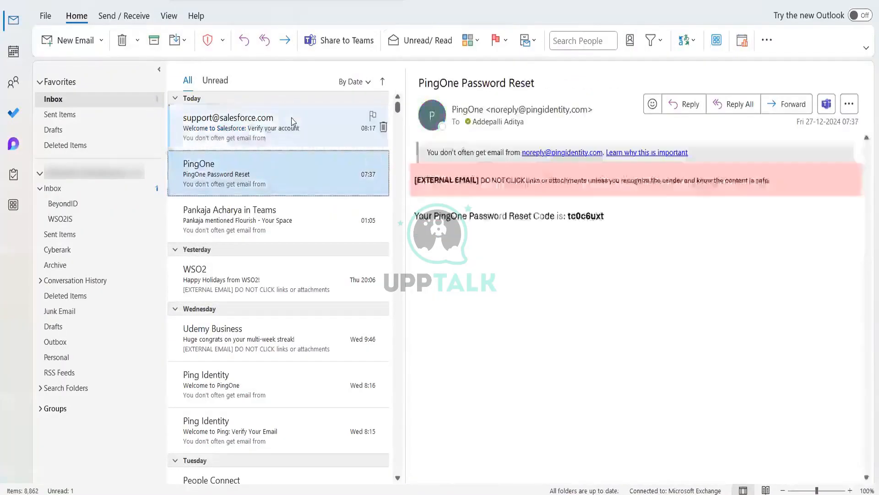
click(287, 128)
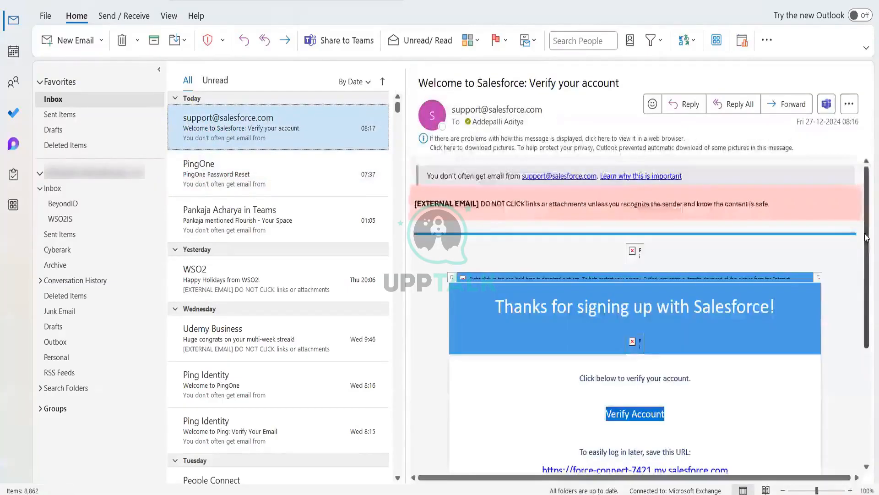
scroll(637, 275, down, 4)
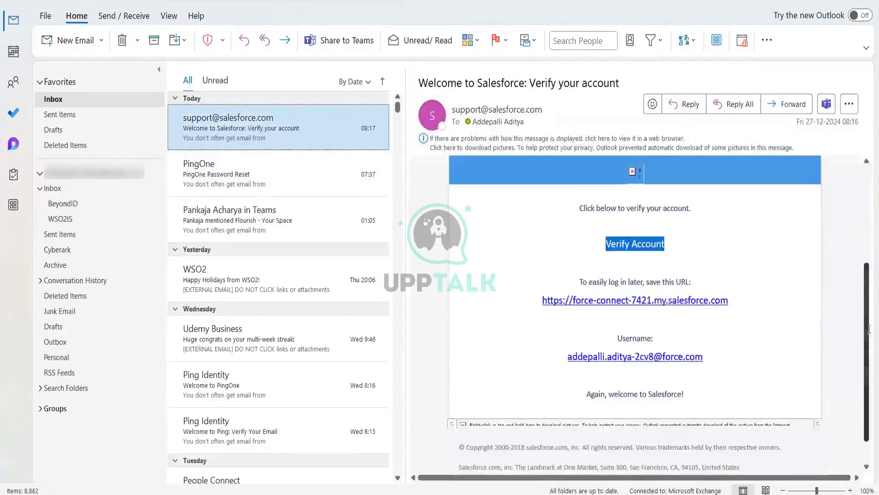
right_click(700, 308)
click(689, 315)
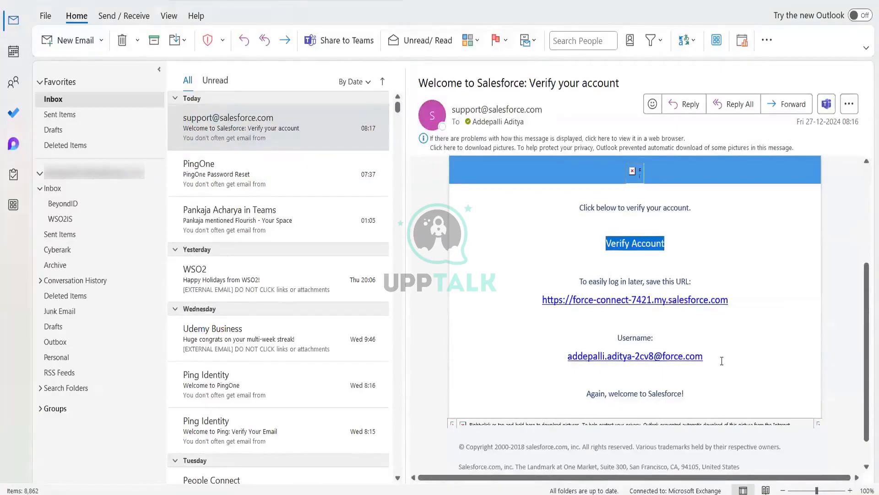
triple_click(569, 276)
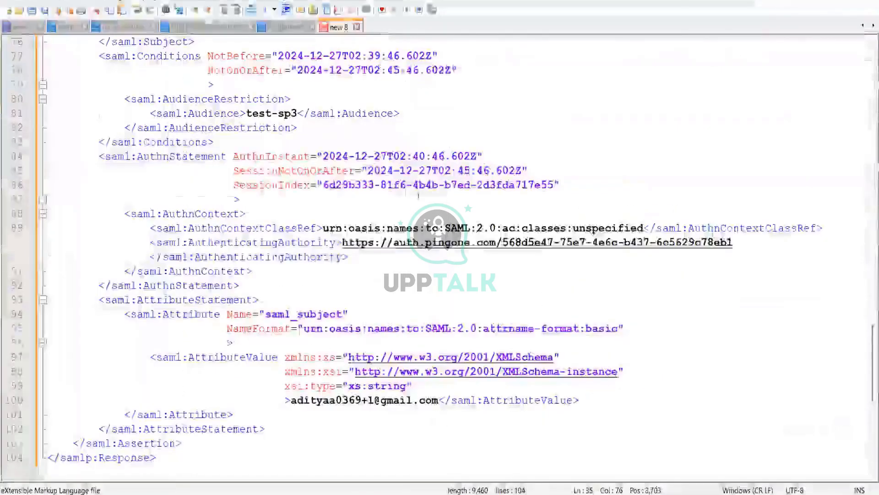
Take the Salesforce login URL from line 31 of PingOne.txt and open it in Chrome
click(294, 27)
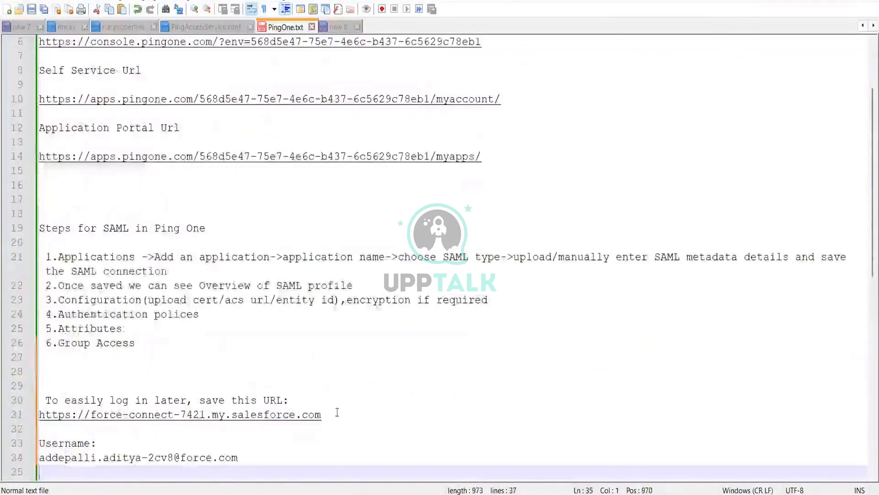
drag(334, 414, 21, 415)
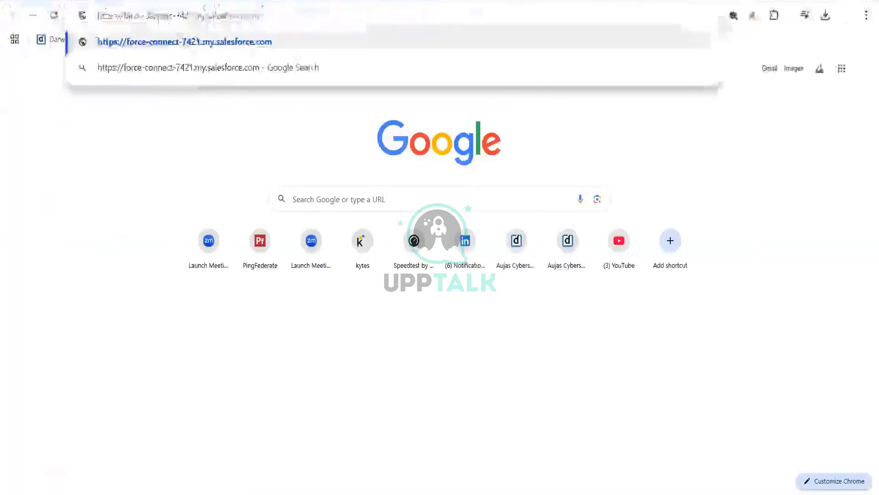
key(Return)
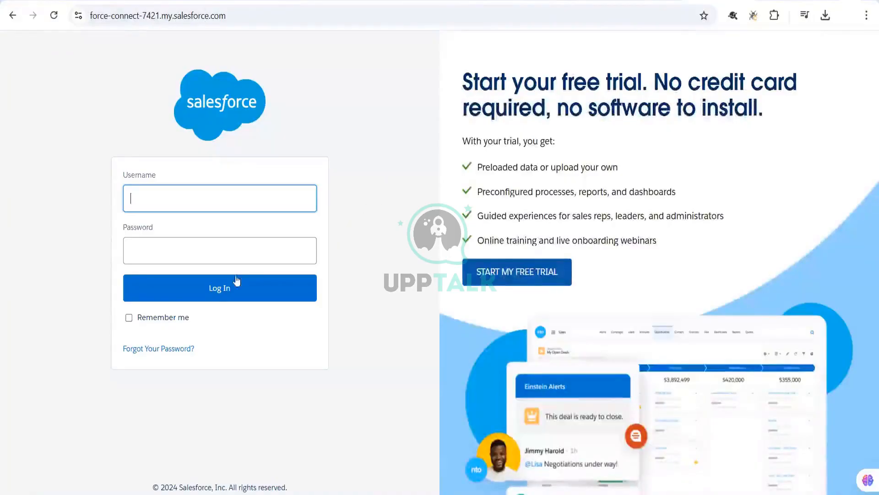
Select the username in the Salesforce email and follow its Verify Account link
mouse_move(540, 493)
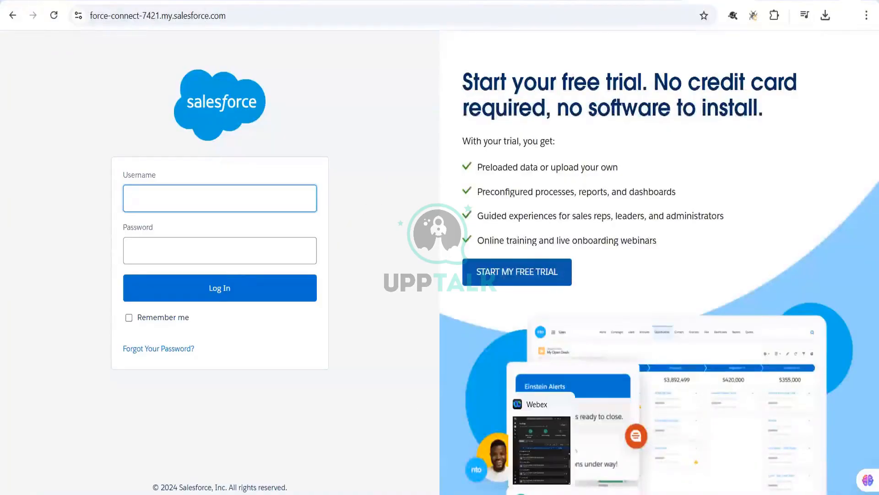
click(642, 493)
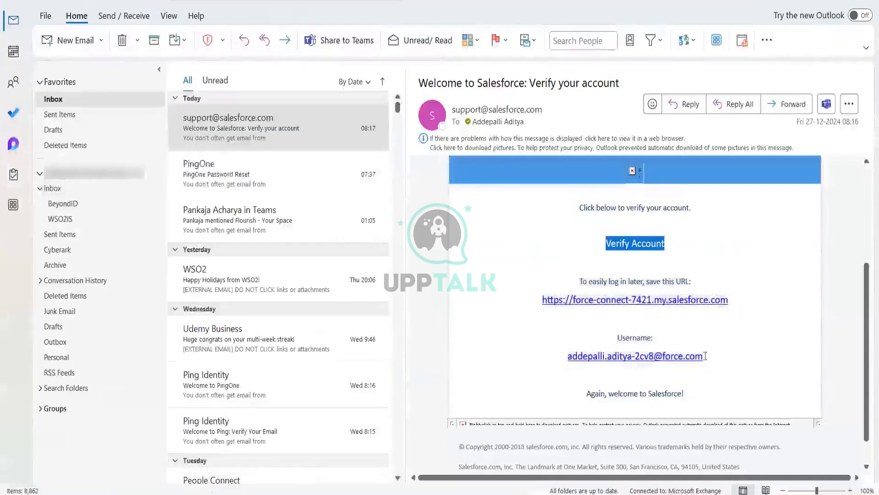
drag(707, 359, 558, 361)
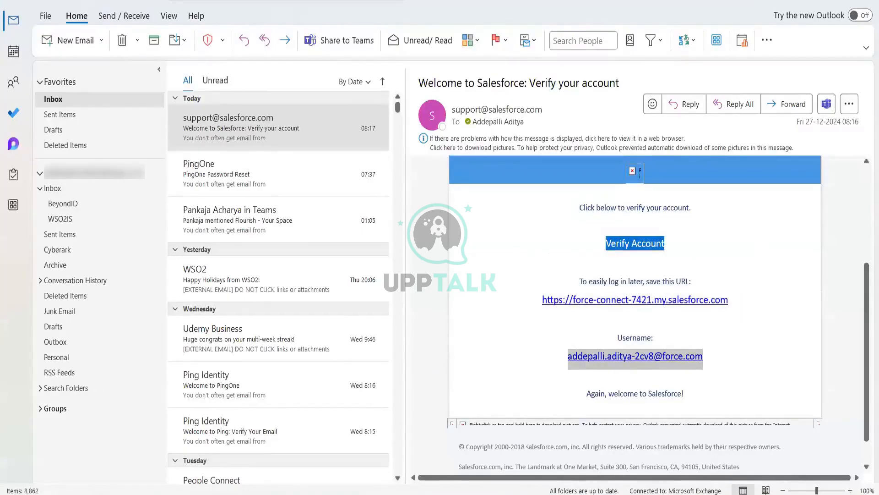
click(341, 494)
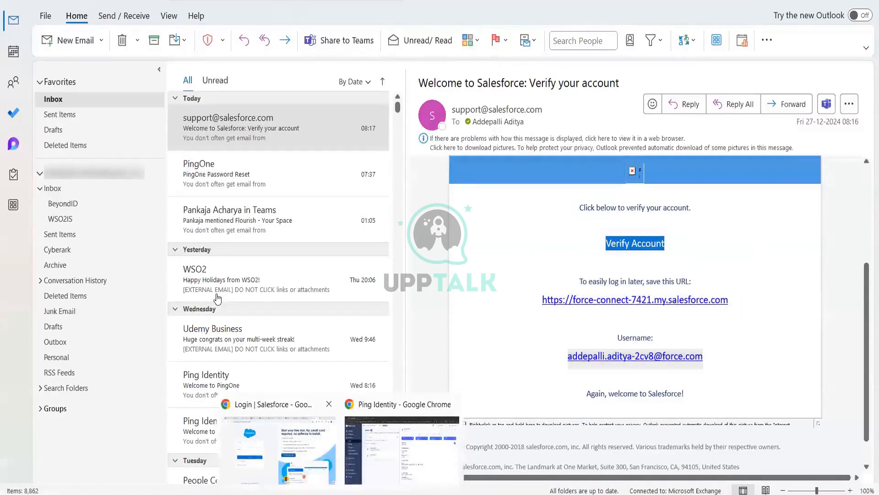
click(641, 243)
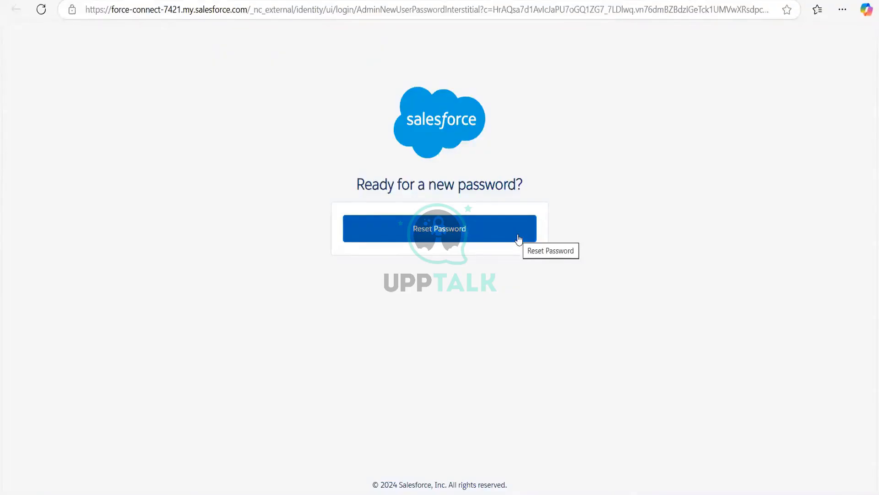
Enter and confirm the new Salesforce password
click(443, 230)
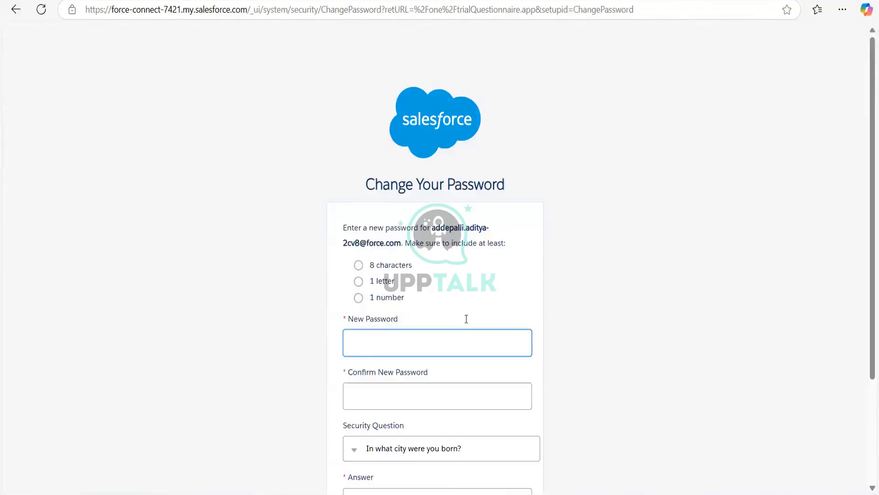
text(•••••••••)
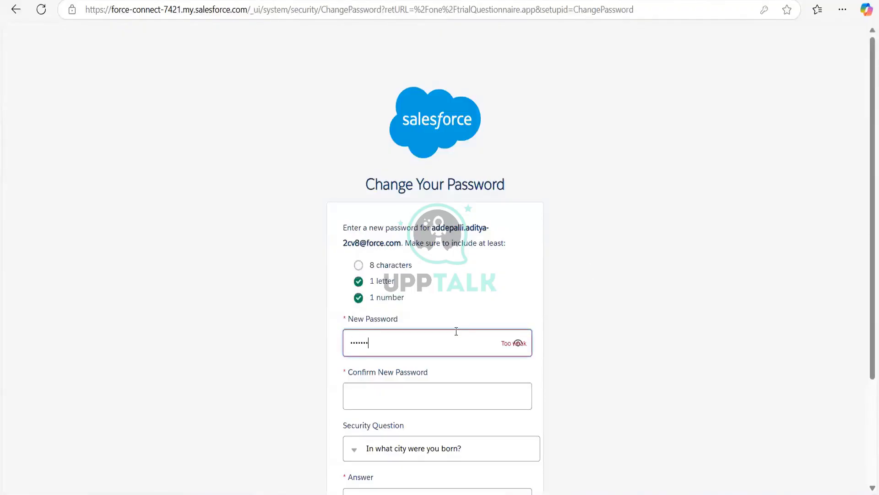
key(Tab)
text(•)
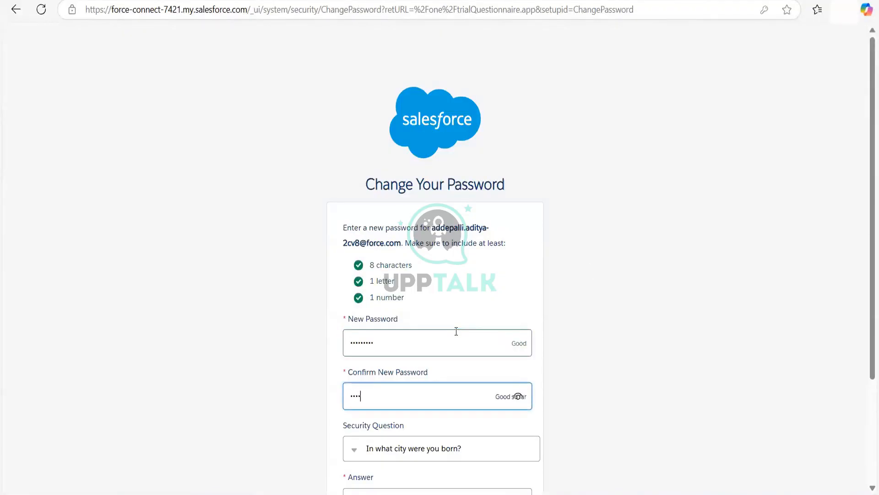
text(••••••••)
Choose the 'What is your pet's name?' security question, enter its answer, and submit
scroll(867, 369, down, 2)
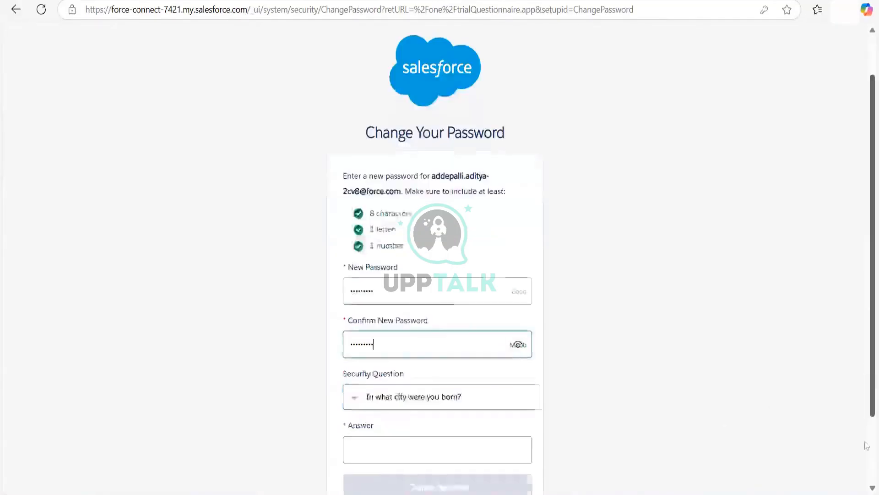
click(452, 338)
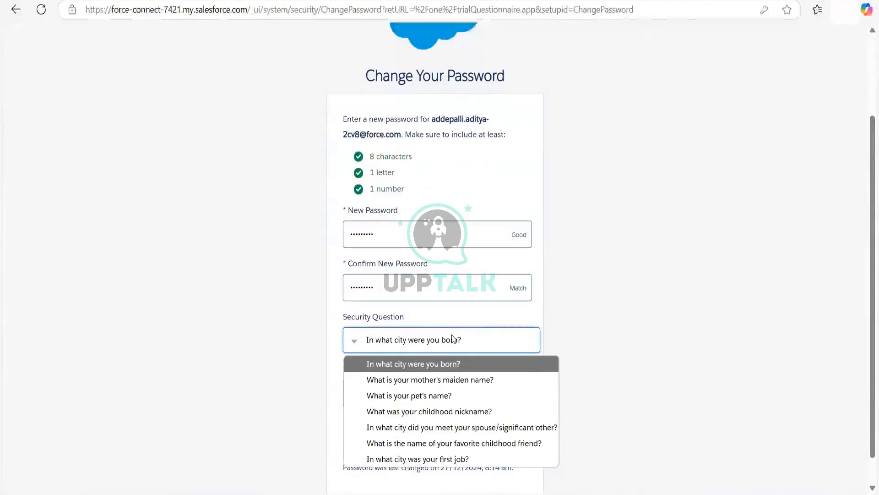
click(443, 397)
click(442, 392)
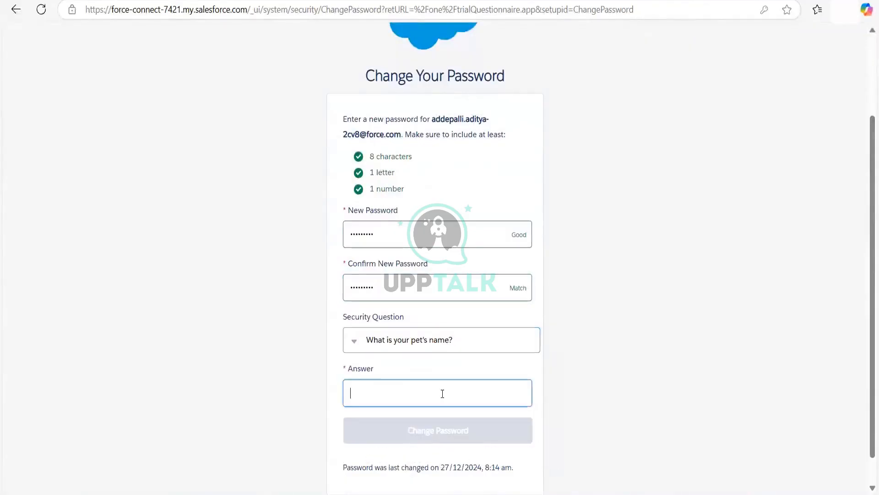
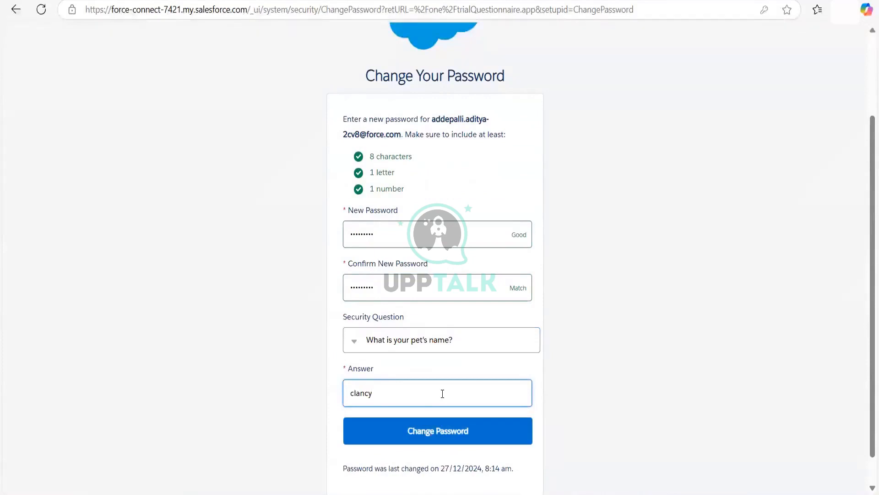
click(474, 430)
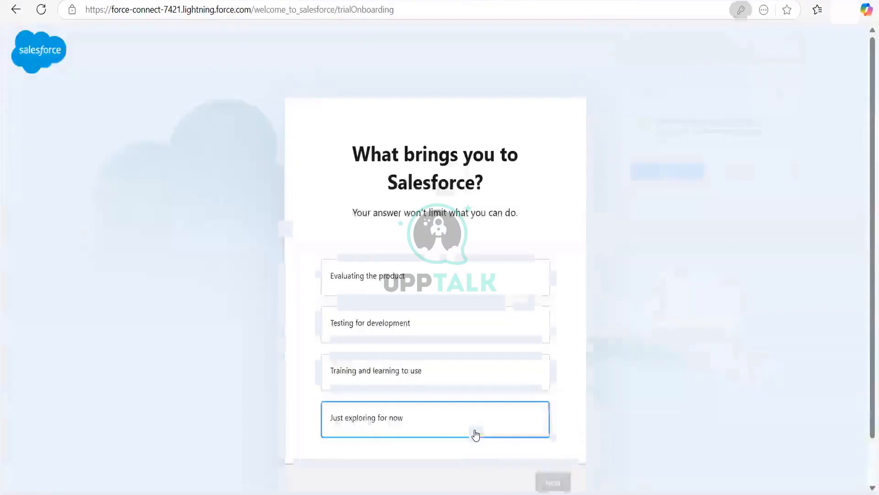
Decline saving the password, then answer 'Just exploring' and 'Nurturing leads' in Salesforce onboarding
click(742, 175)
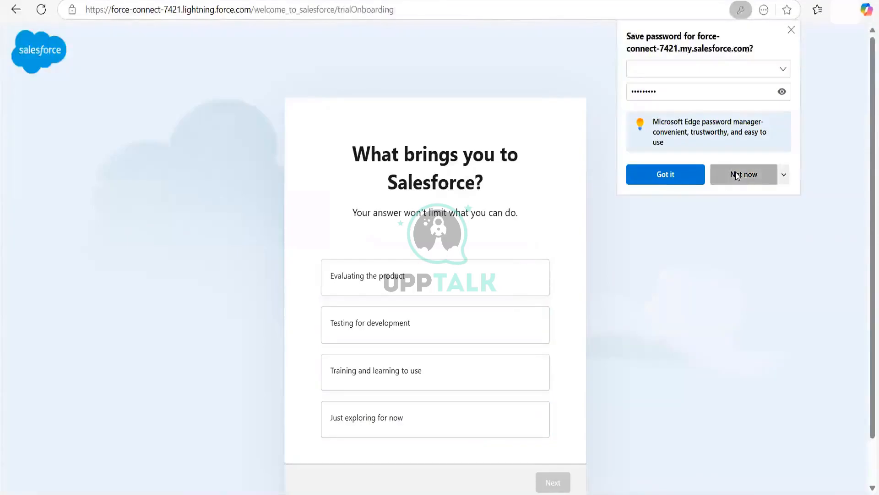
click(490, 424)
click(547, 480)
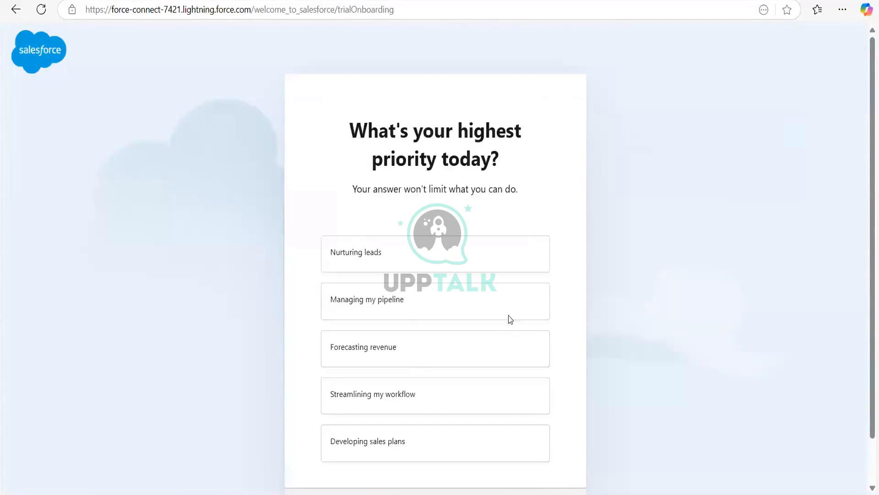
click(487, 253)
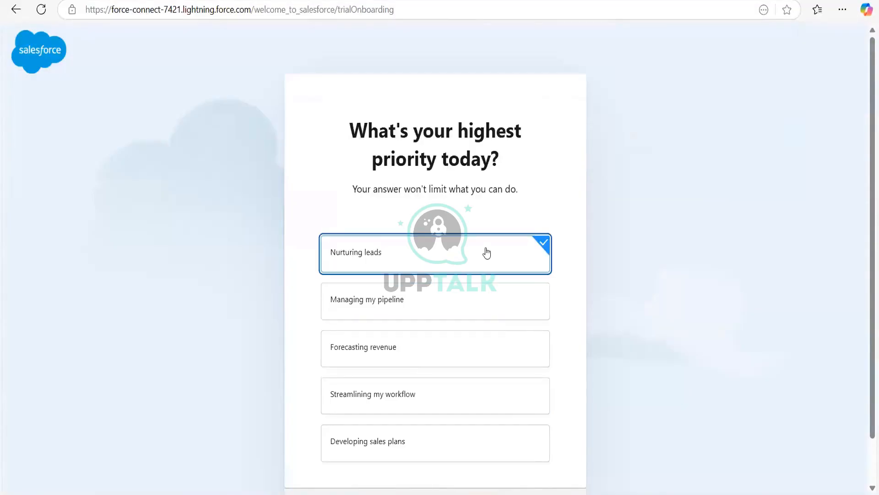
scroll(866, 401, down, 2)
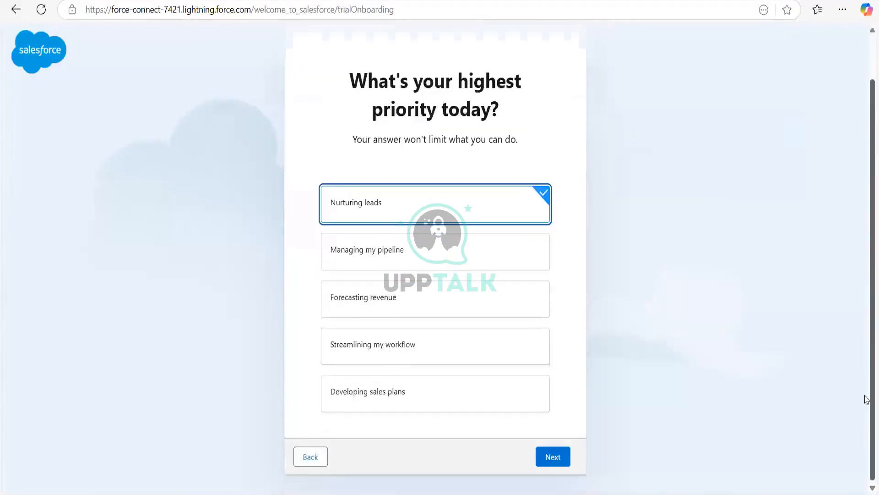
click(548, 455)
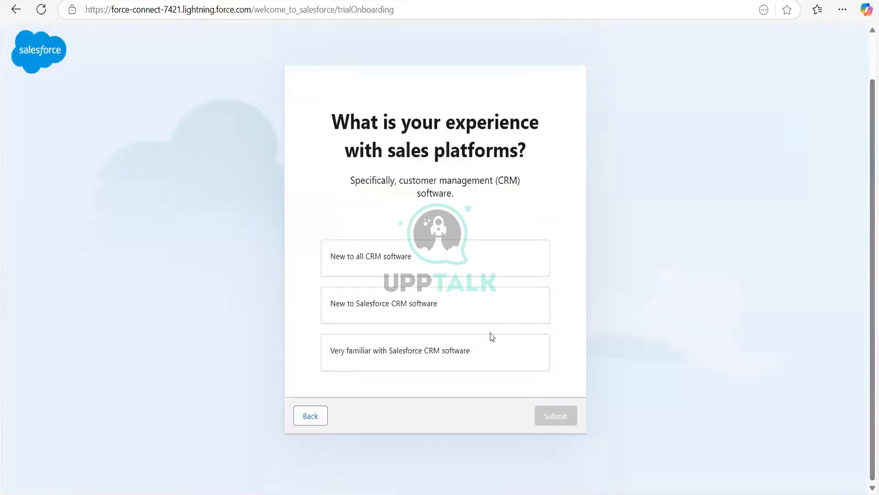
Submit 'Very familiar' with Salesforce CRM, then bring up the Salesforce verification email in Outlook
click(485, 362)
click(552, 414)
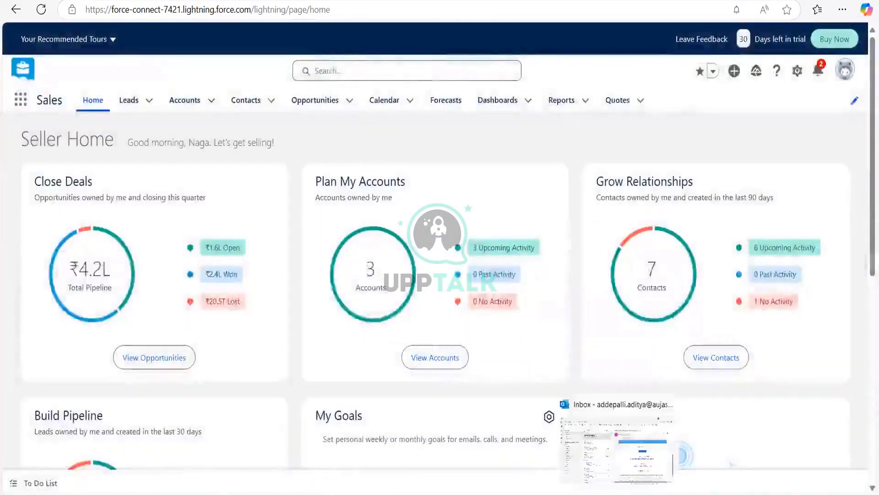
click(617, 450)
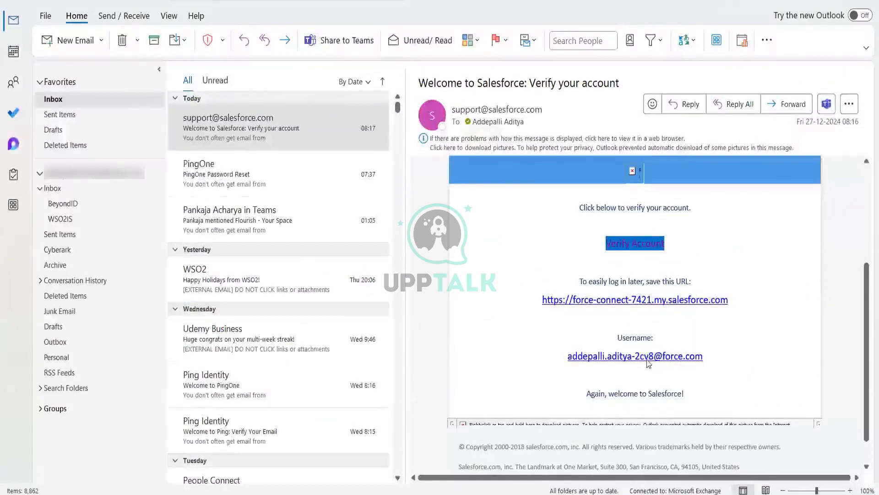
Copy the username link's address and select the username text in the verification email
right_click(649, 363)
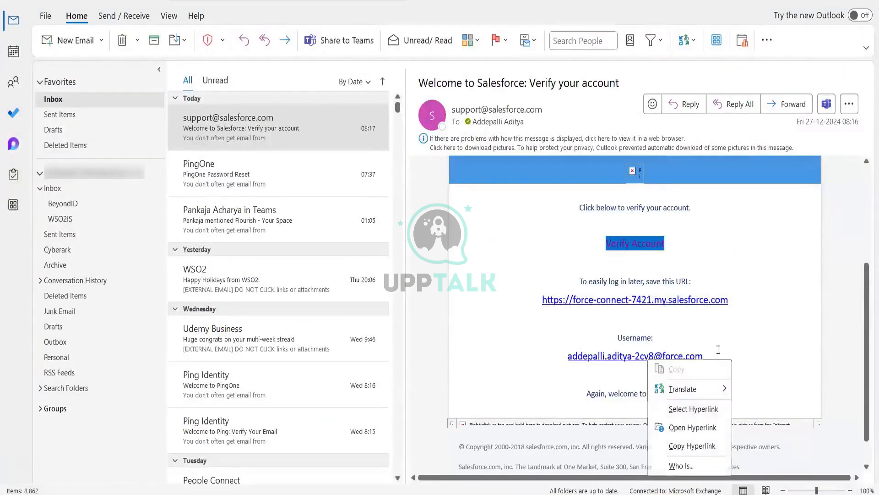
click(692, 446)
drag(588, 359, 564, 363)
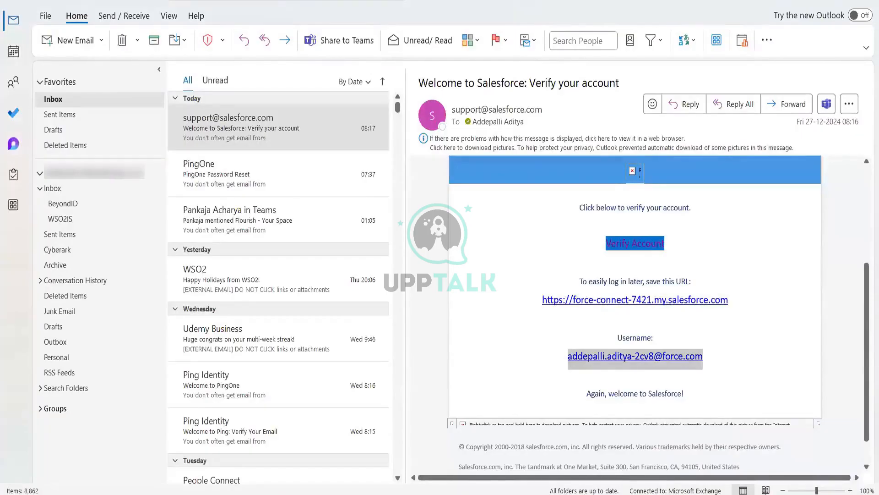
Log in to the Salesforce trial with the account password, then open and close the setup menu
mouse_move(592, 494)
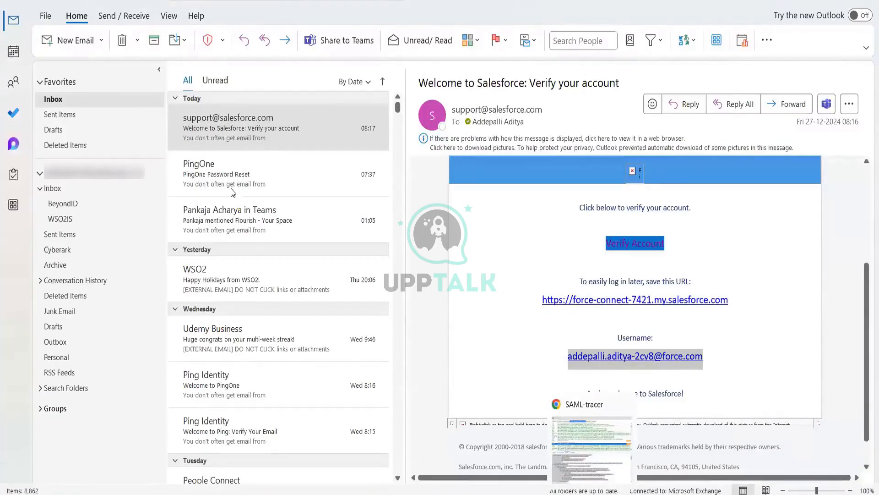
key(alt+Tab)
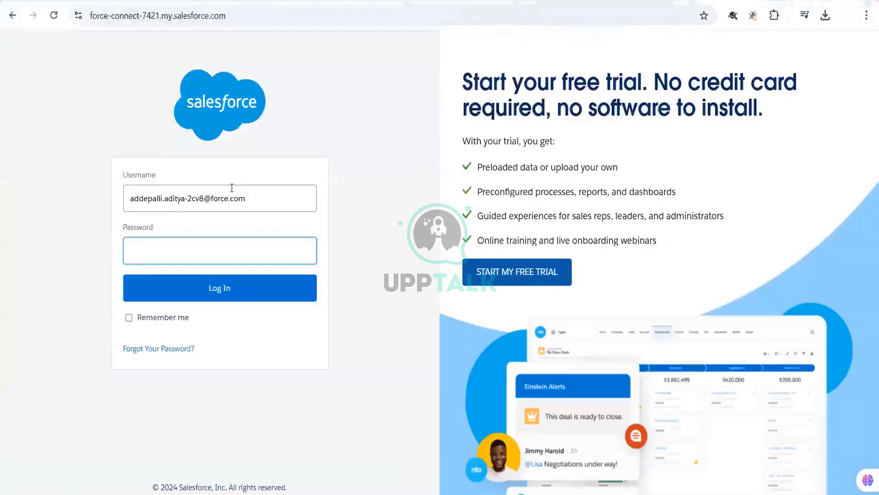
text(••)
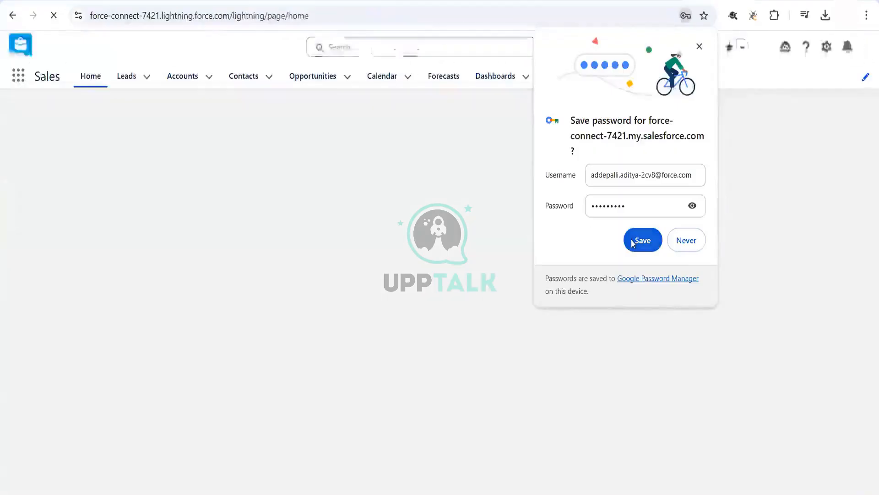
click(624, 229)
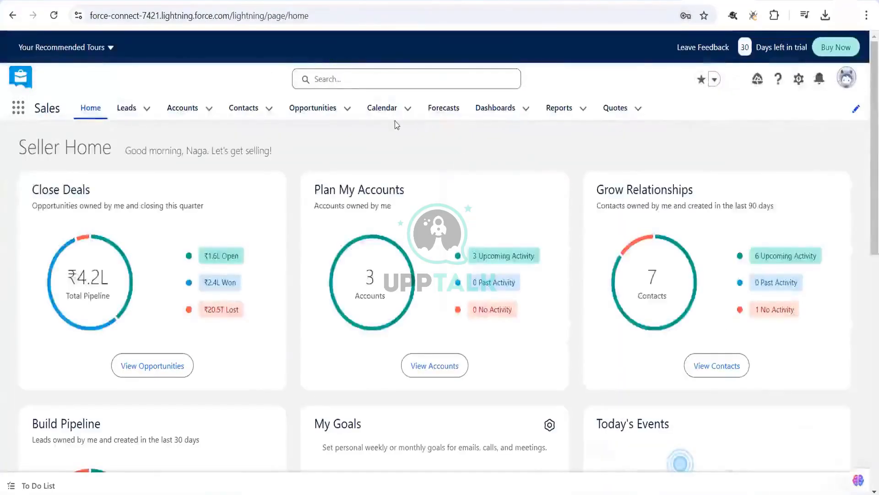
click(801, 80)
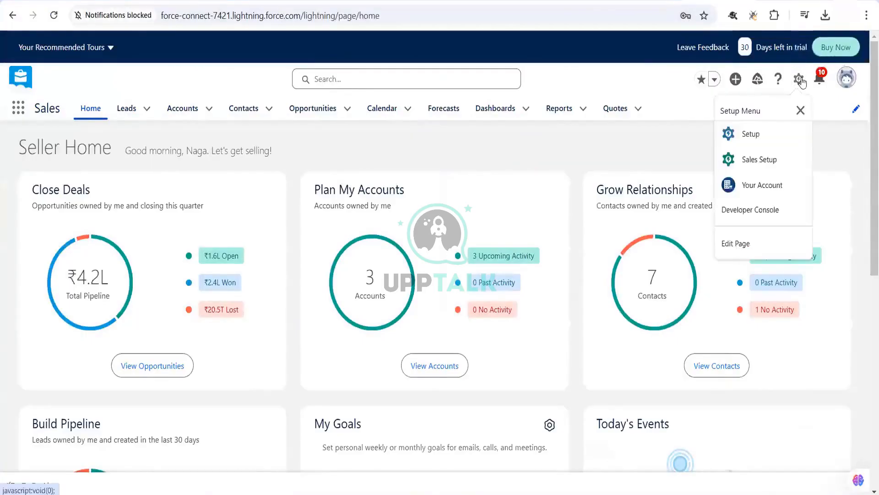
click(683, 127)
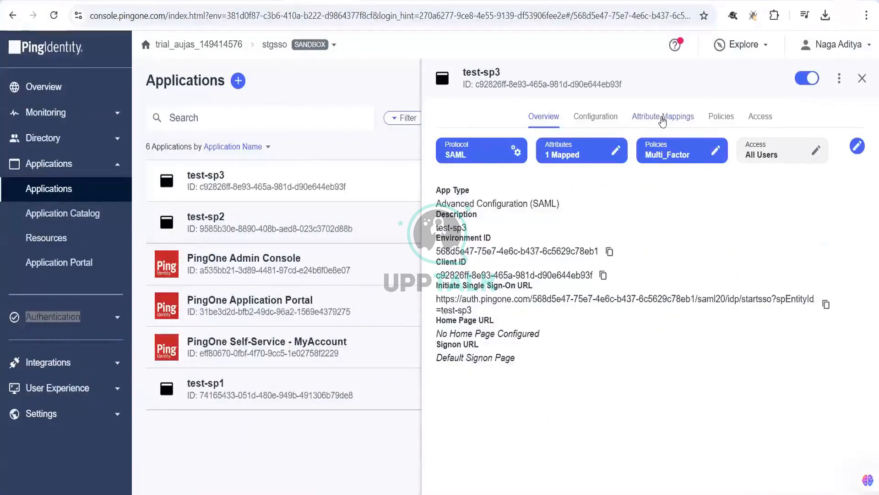
Review test-sp3's attribute mappings and SAML settings without saving, then download its SAML metadata file
click(662, 119)
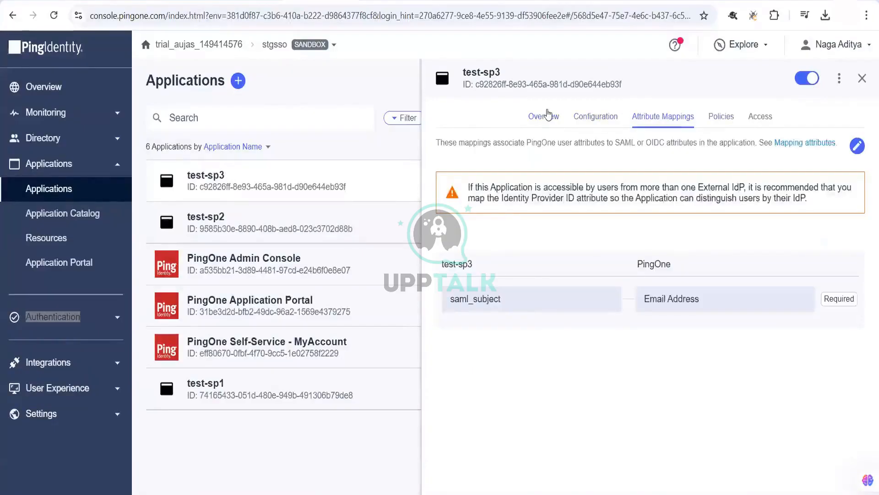
click(549, 115)
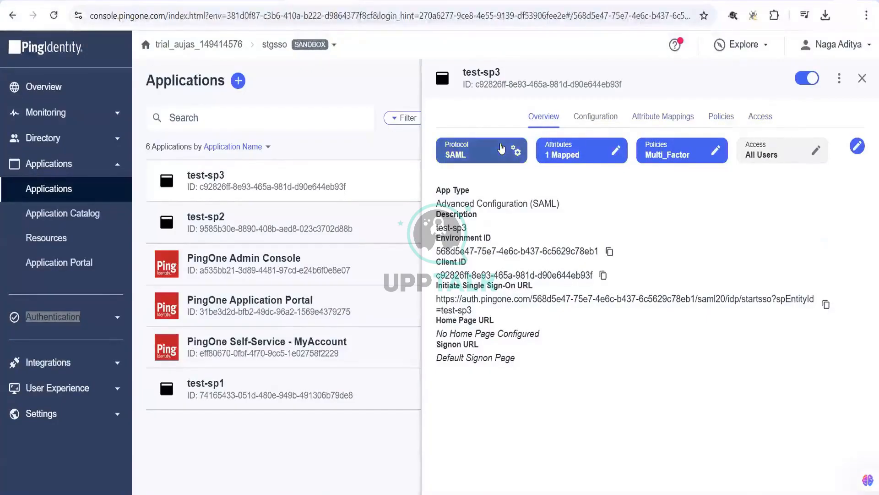
click(501, 147)
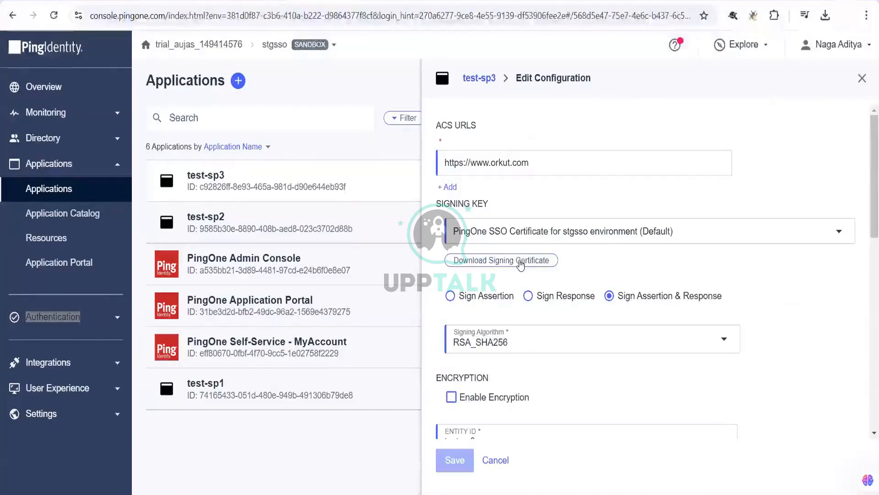
drag(871, 228, 865, 264)
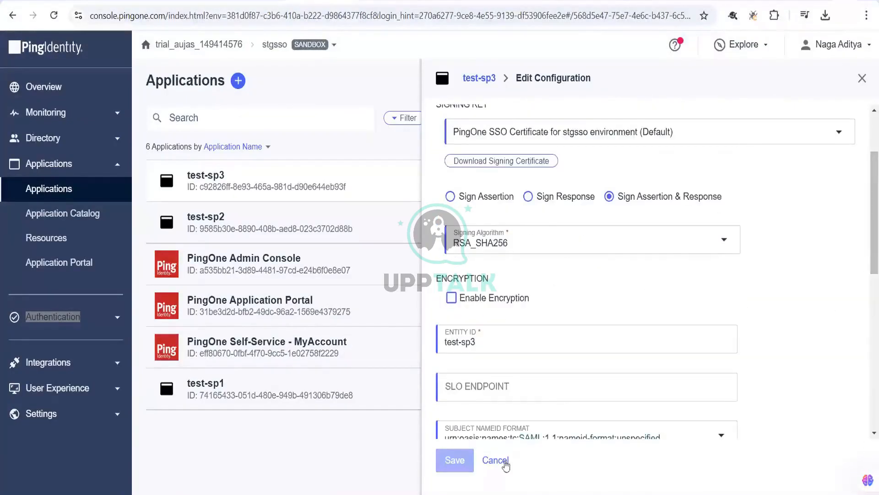
click(495, 460)
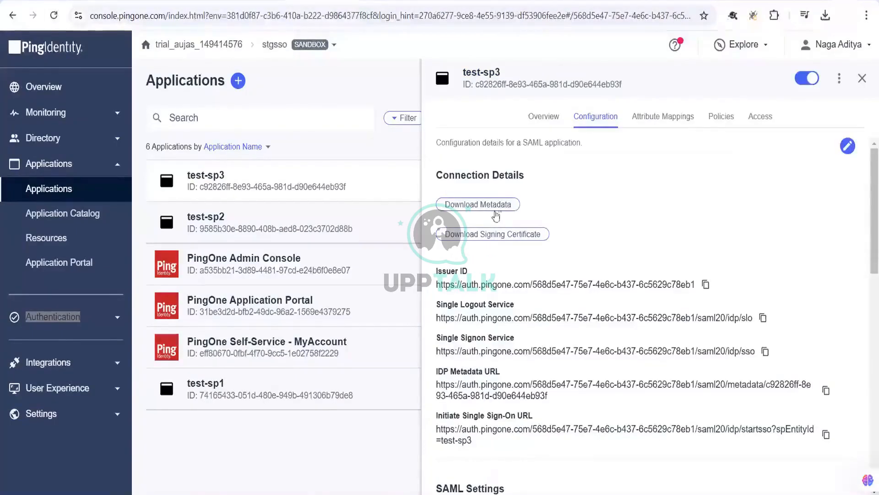
click(497, 208)
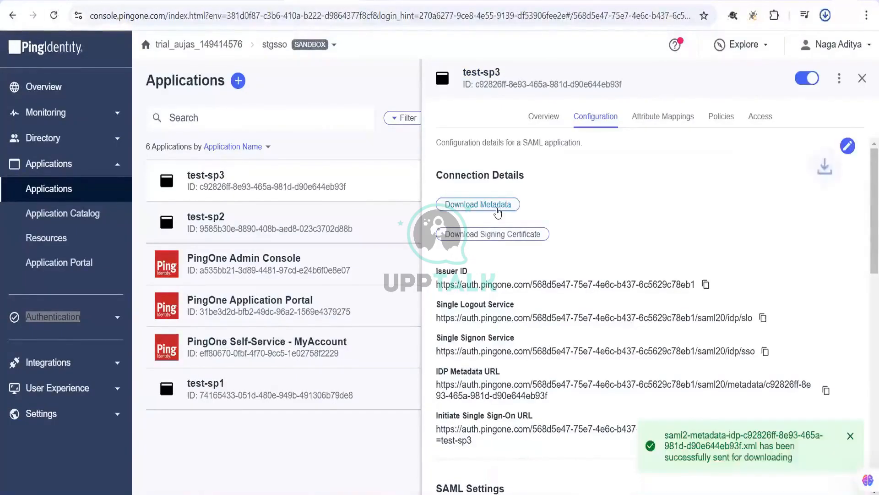
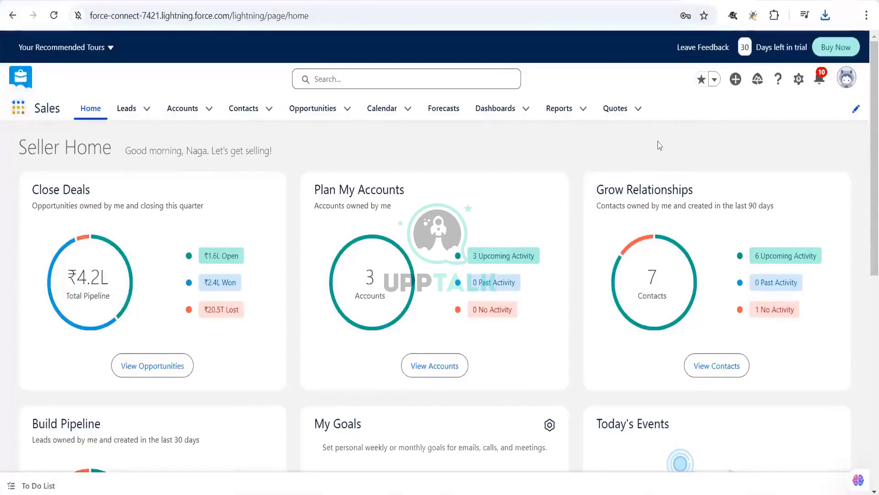
Open Salesforce Setup from the gear menu
click(845, 80)
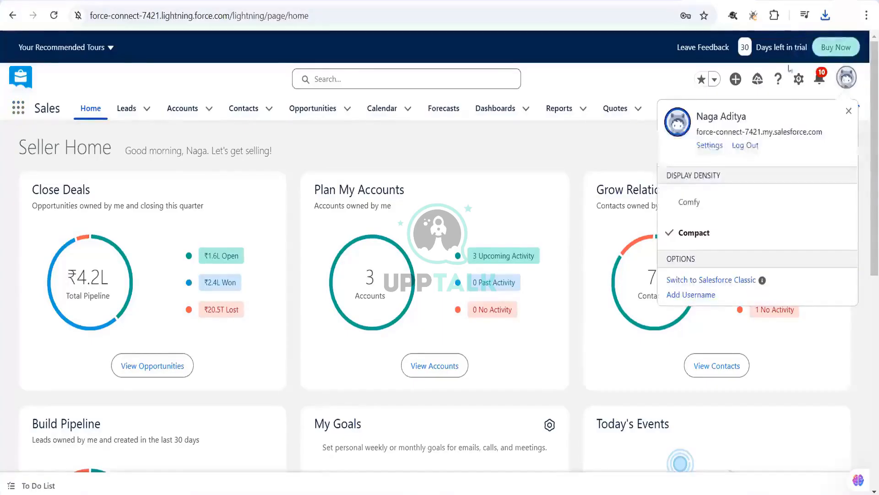
click(799, 81)
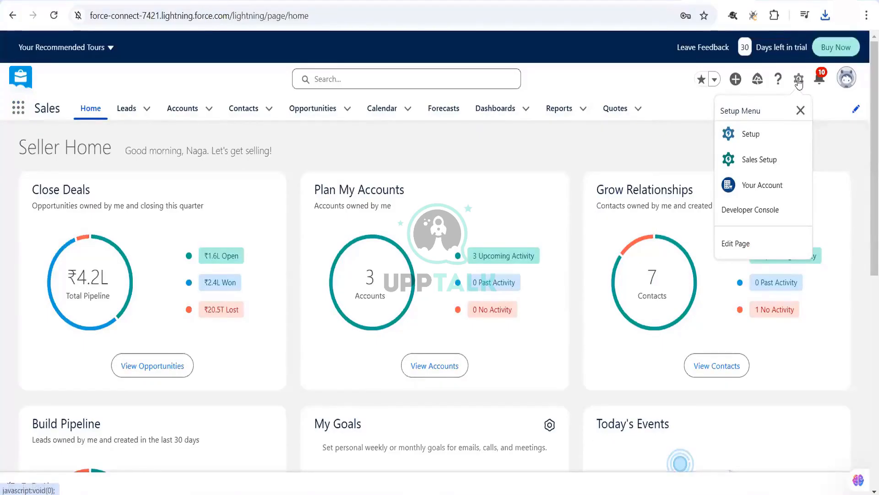
click(751, 138)
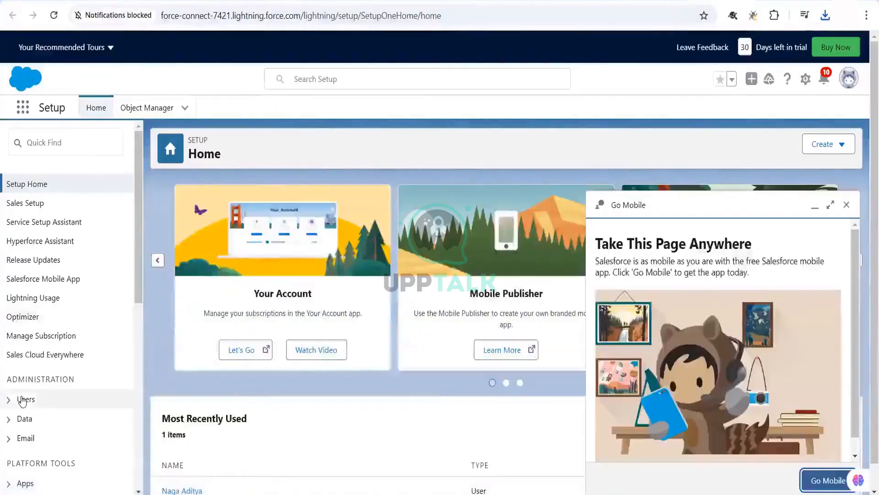
Dismiss the Go Mobile panel and open the System Administrator's record under Administration > Users
click(26, 399)
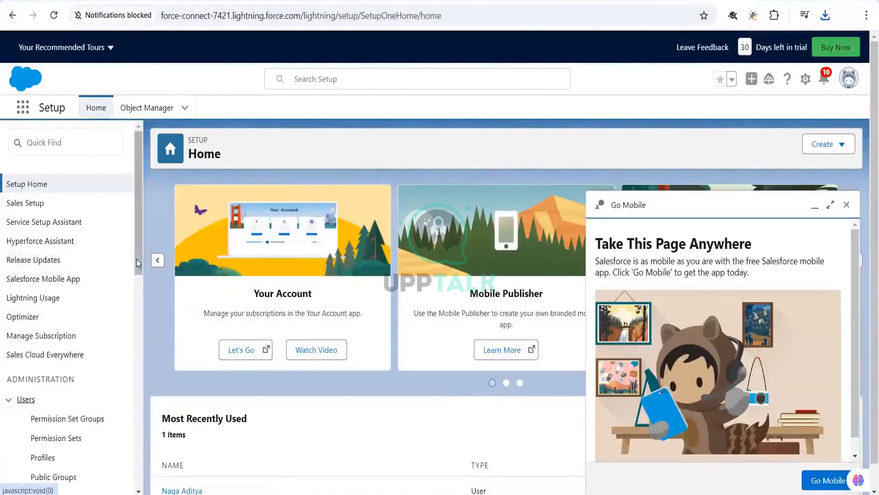
scroll(137, 257, down, 2)
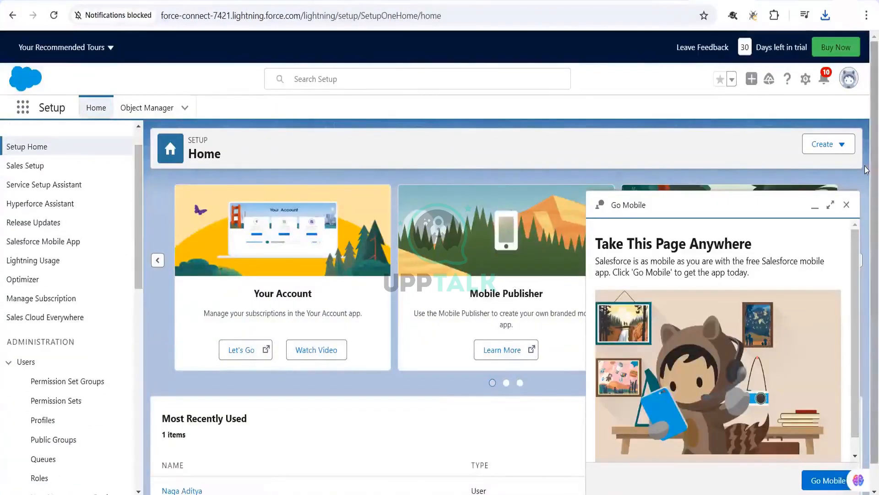
scroll(857, 174, down, 1)
click(845, 205)
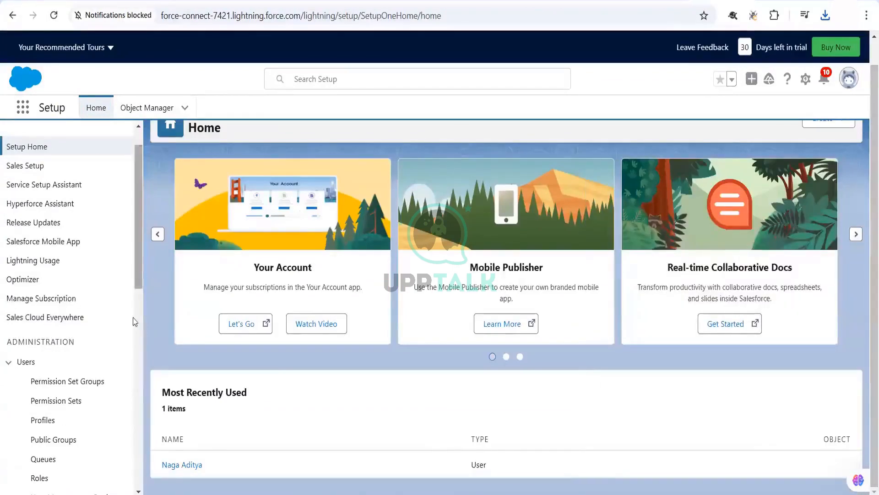
scroll(133, 312, down, 5)
click(60, 401)
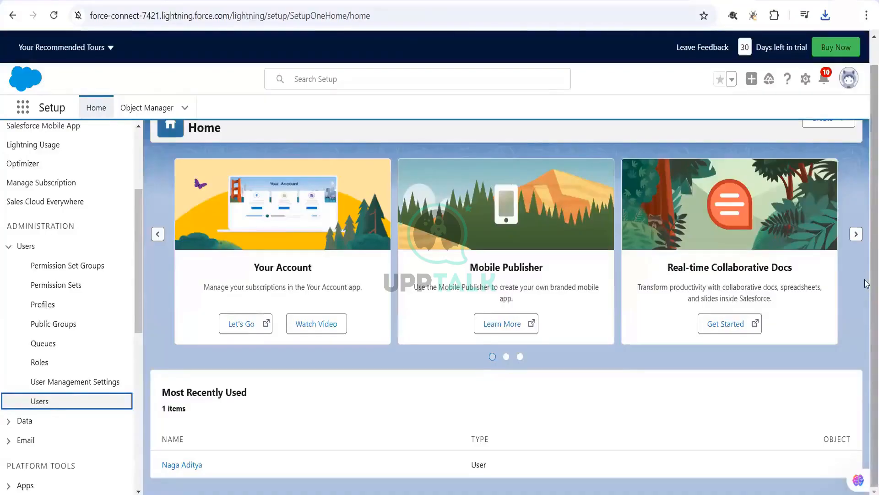
click(191, 465)
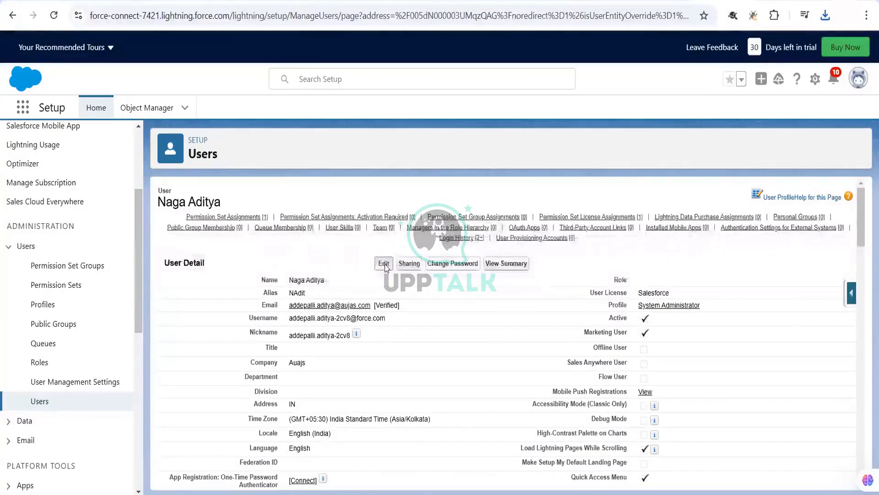
Set the administrator's Federation ID to user0 and save the user record
click(384, 264)
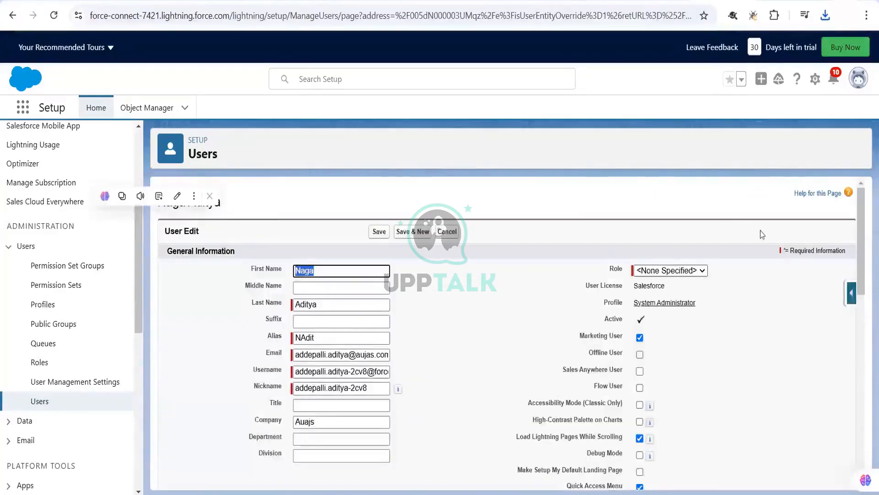
click(857, 265)
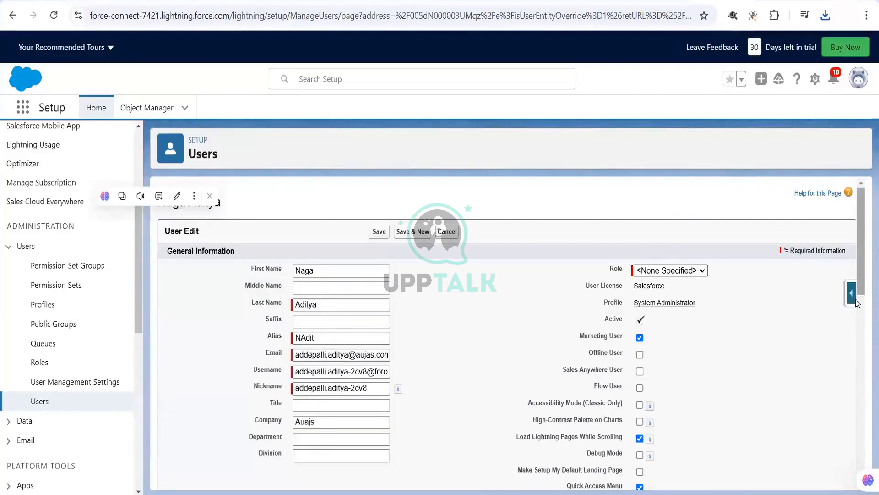
drag(866, 273, 861, 467)
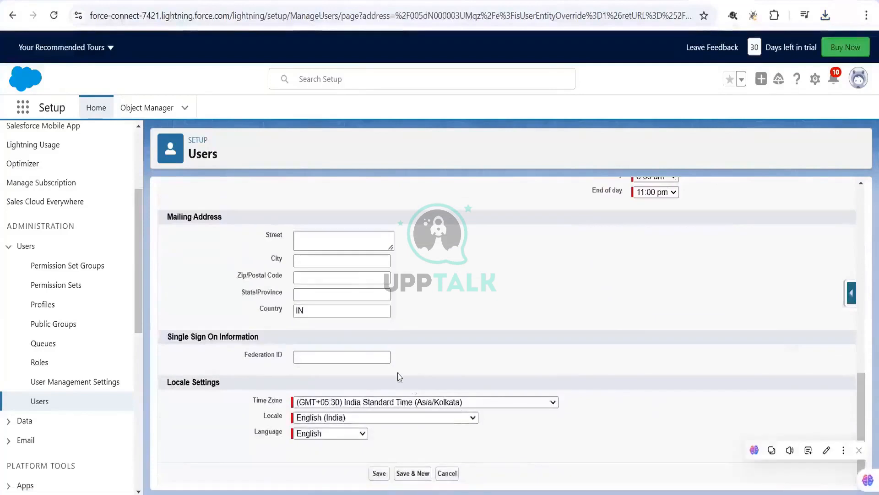
click(383, 357)
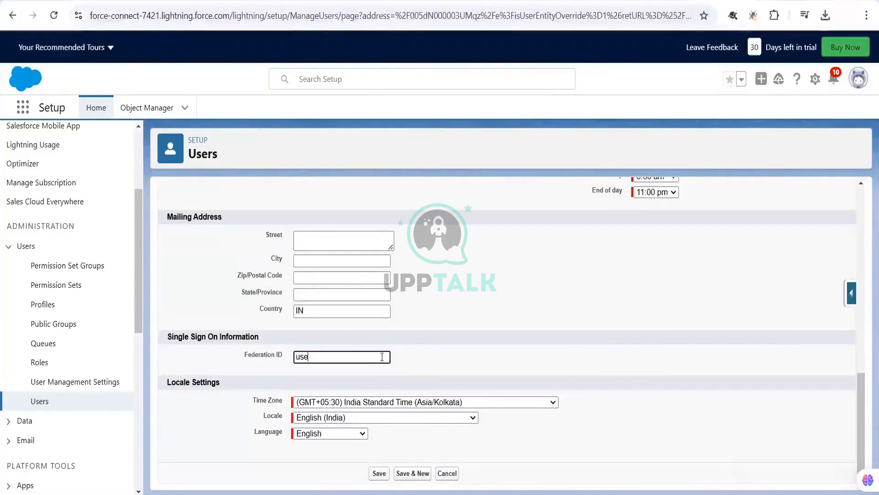
text(user0)
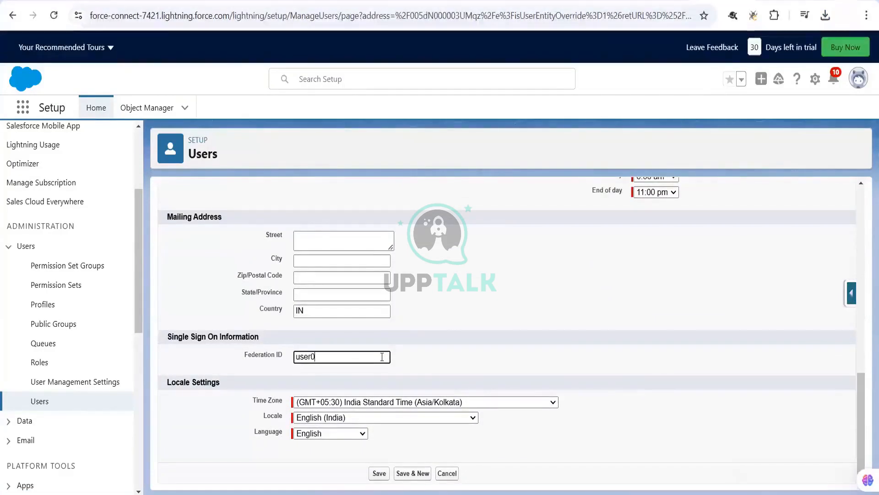
click(377, 474)
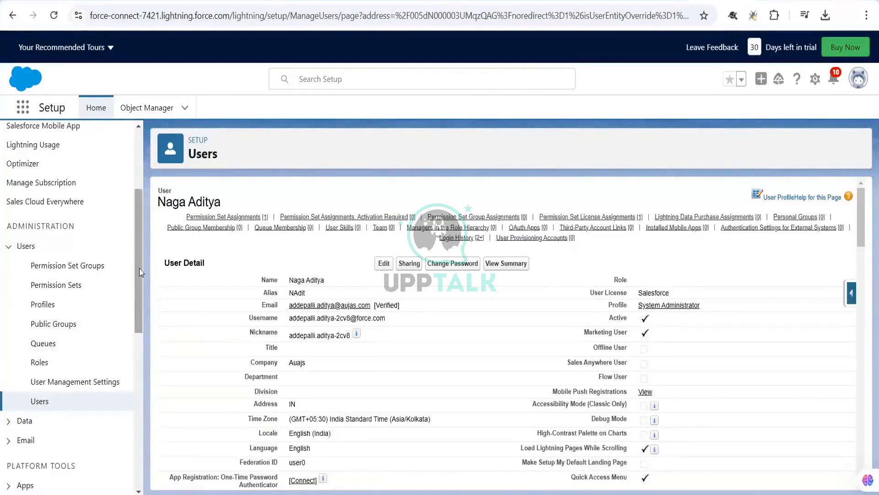
mouse_move(140, 268)
mouse_down()
mouse_move(137, 314)
mouse_move(141, 274)
mouse_up()
Go to Identity > Single Sign-On Settings in the Setup menu
scroll(141, 274, up, 4)
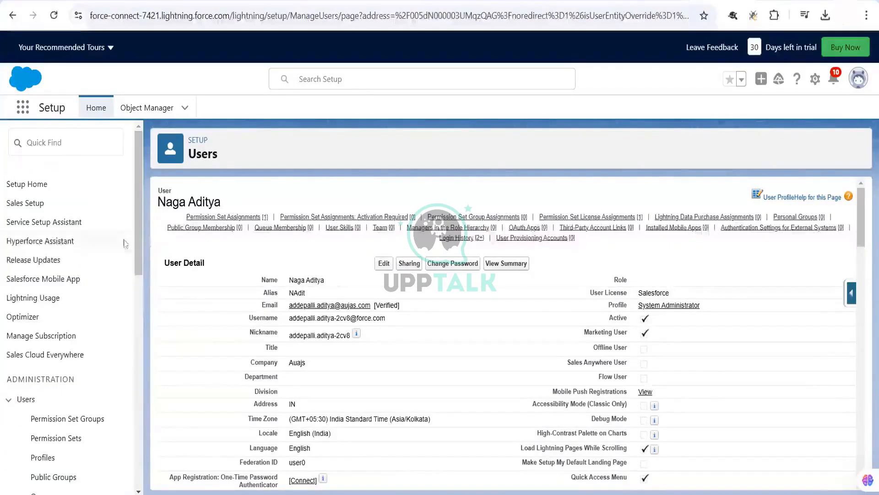
drag(136, 245, 141, 461)
click(32, 461)
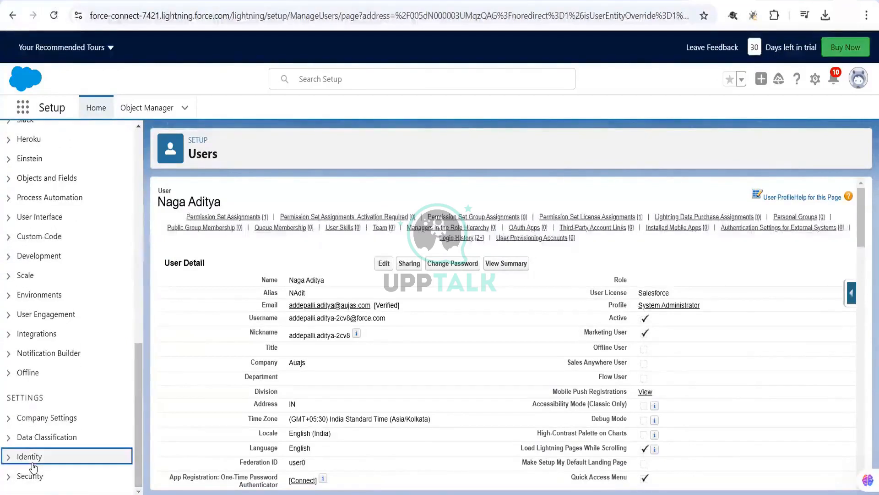
click(8, 462)
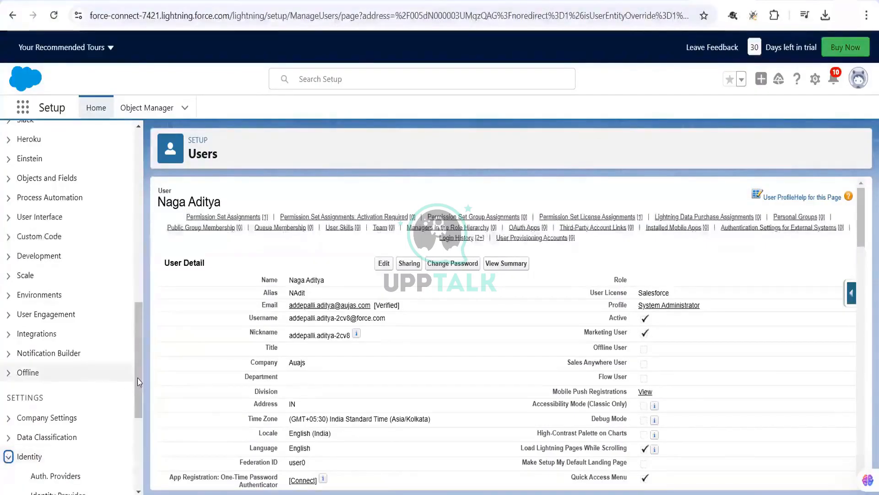
scroll(138, 464, down, 5)
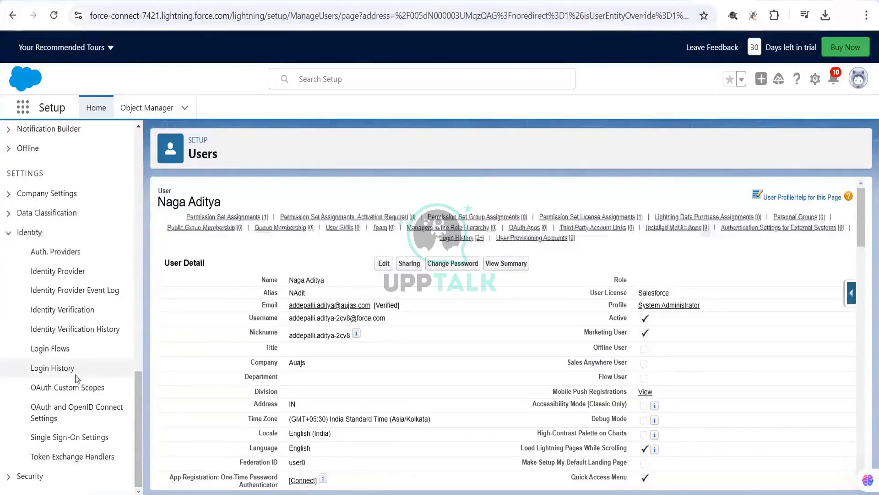
click(71, 439)
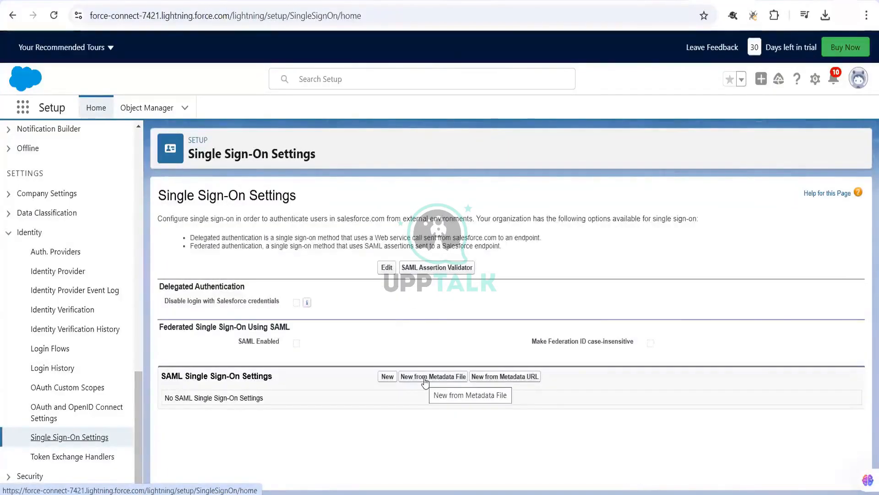
Create a new SAML configuration from the newest saml2 metadata XML in Downloads
click(425, 379)
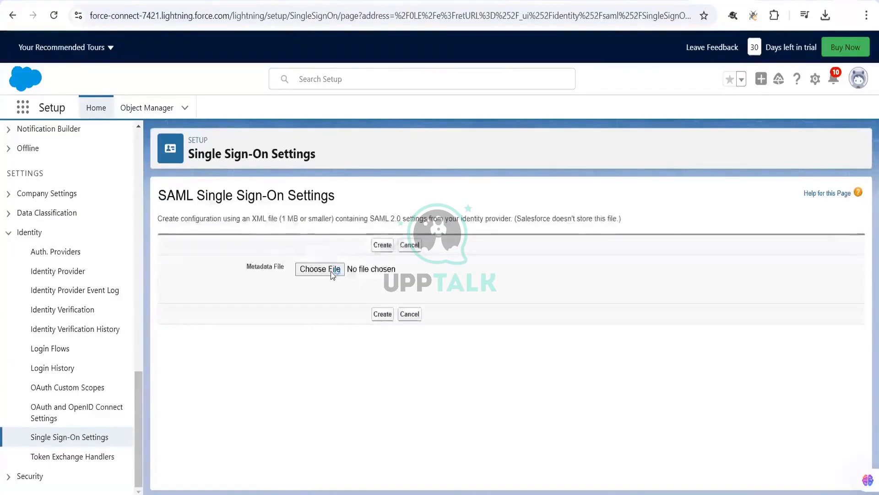
click(333, 275)
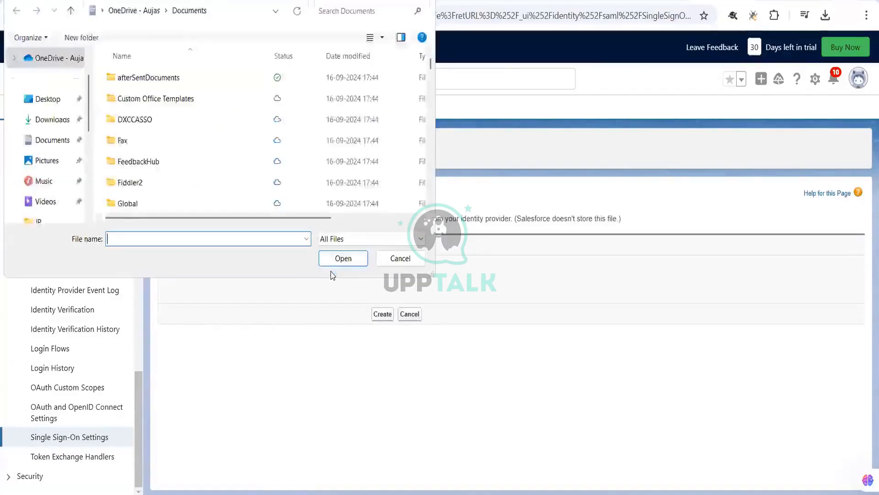
click(54, 120)
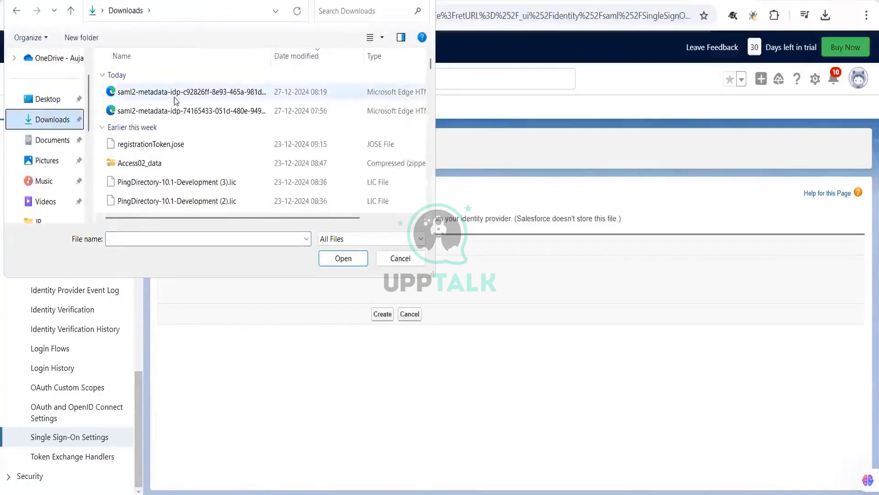
double_click(174, 93)
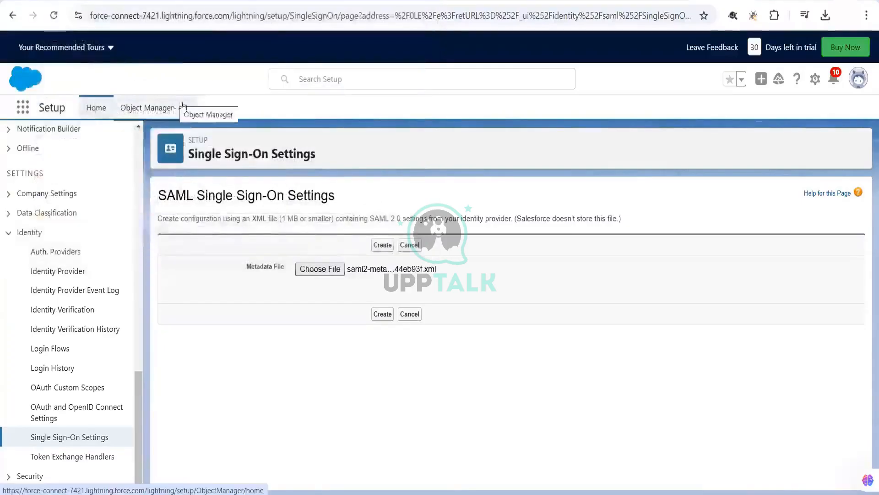
click(382, 315)
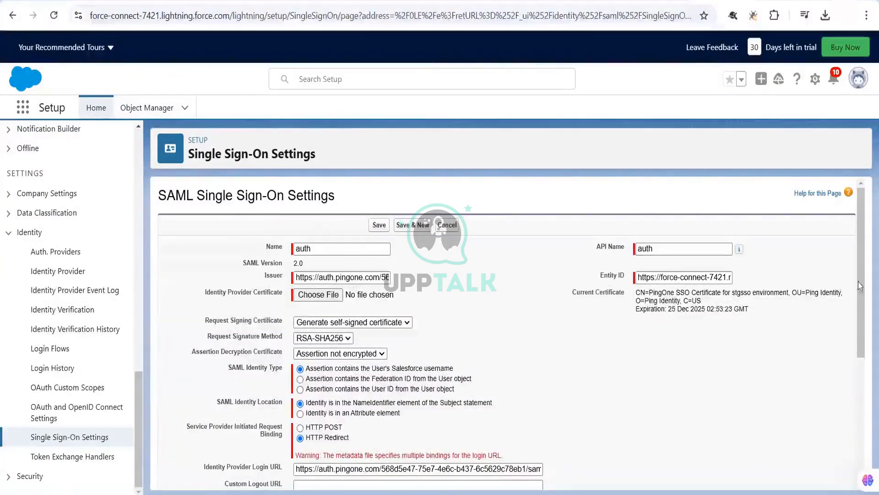
Set SAML Identity Type to Federation ID and save the auth configuration
scroll(863, 332, down, 1)
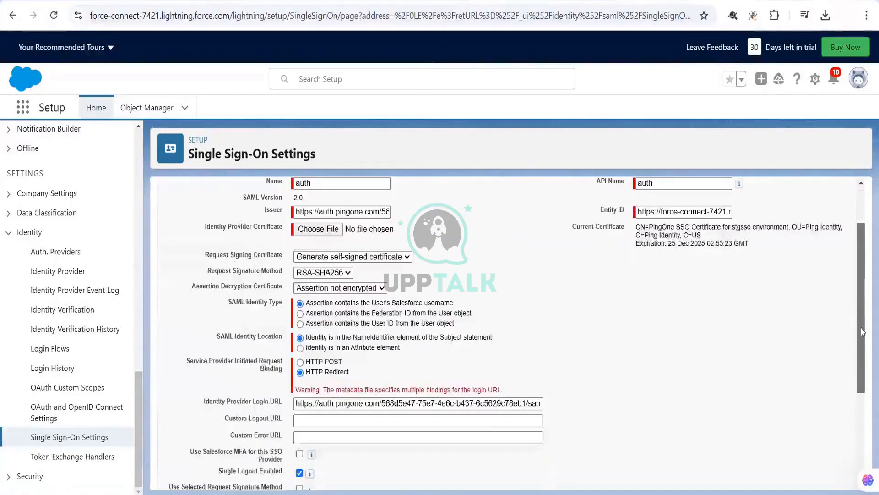
scroll(865, 349, down, 7)
scroll(867, 360, up, 8)
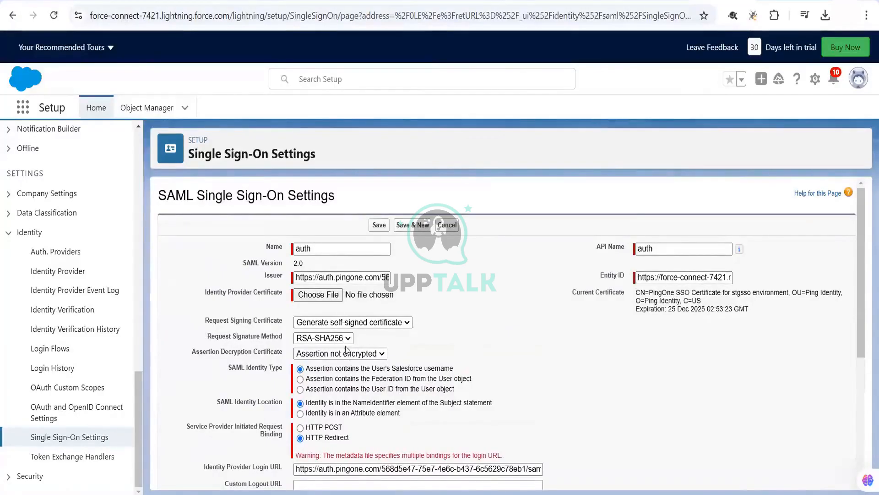
click(301, 379)
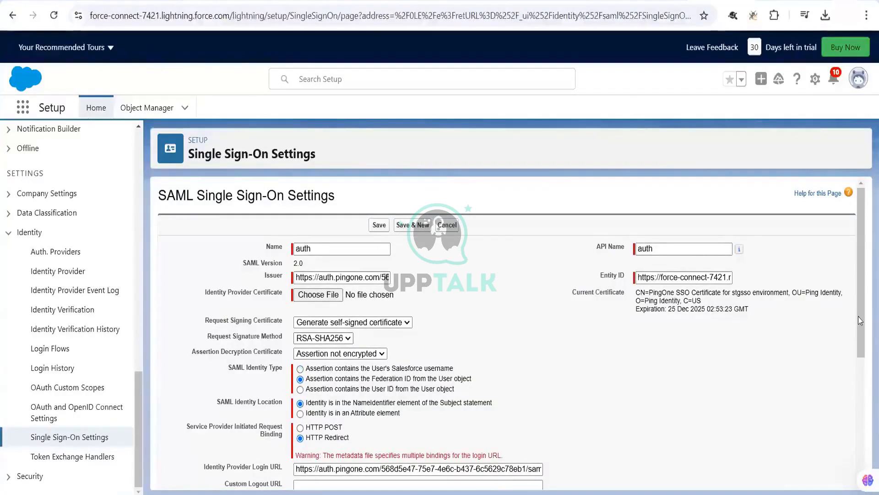
drag(860, 320, 866, 398)
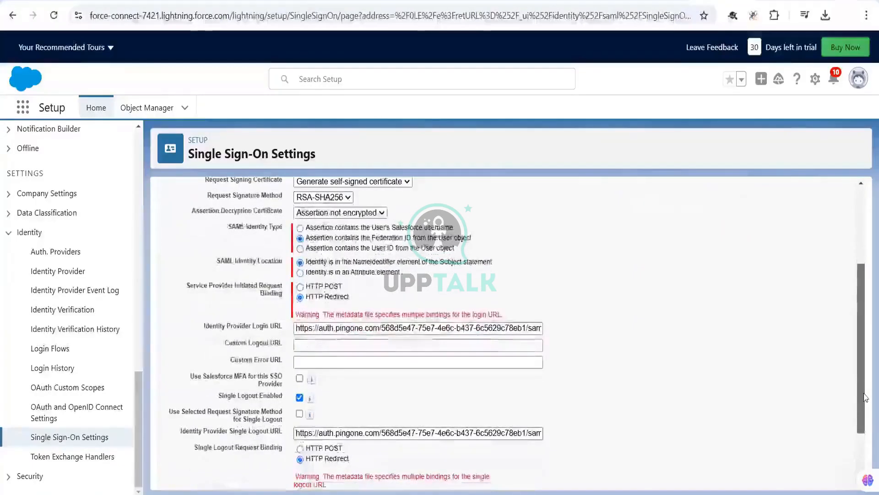
drag(866, 406, 867, 469)
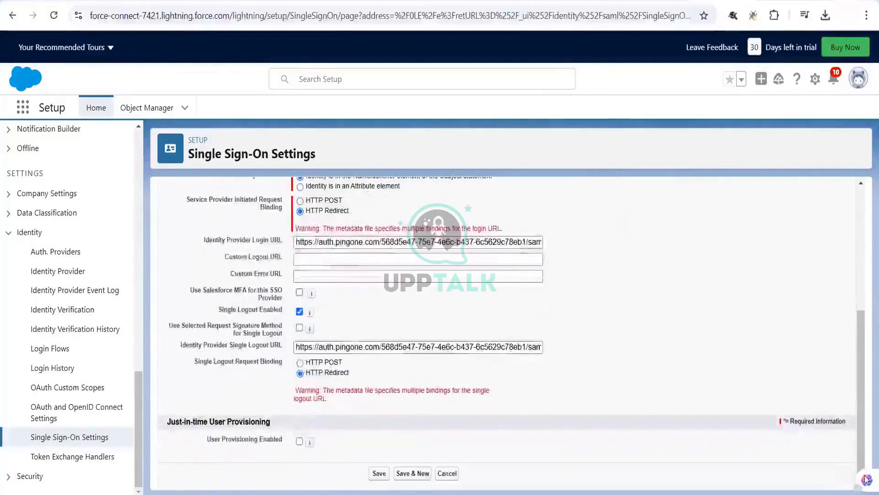
click(379, 473)
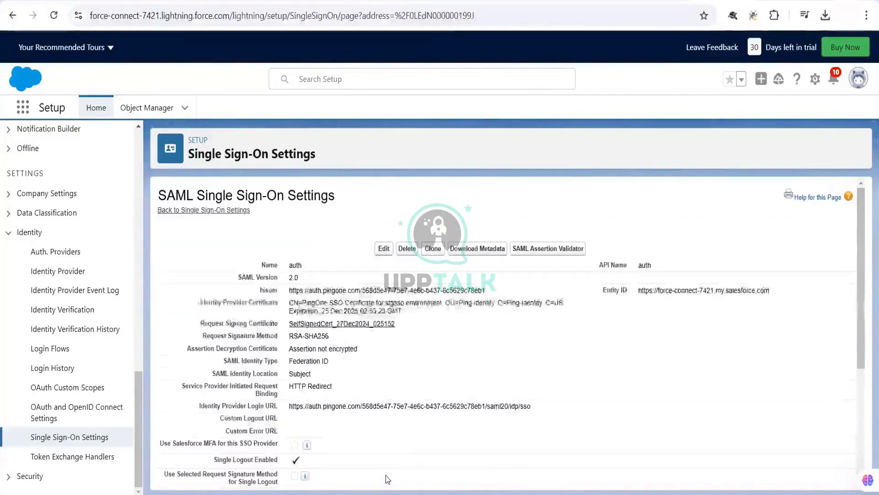
Set auth's Assertion Decryption Certificate to SelfSignedCert_27Dec2024_025152 and save
click(384, 249)
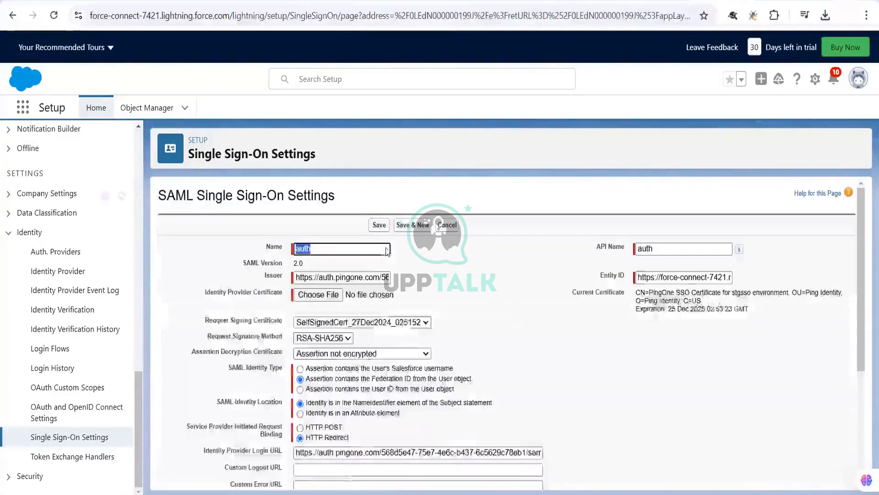
click(392, 354)
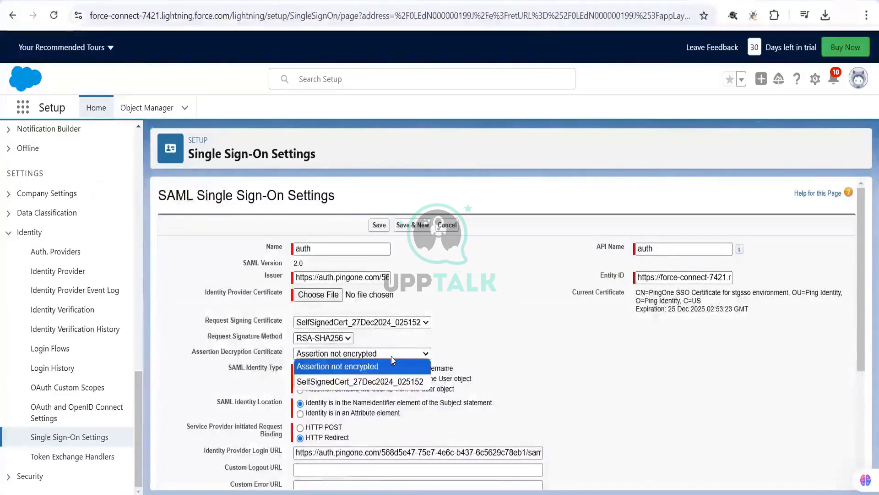
click(398, 386)
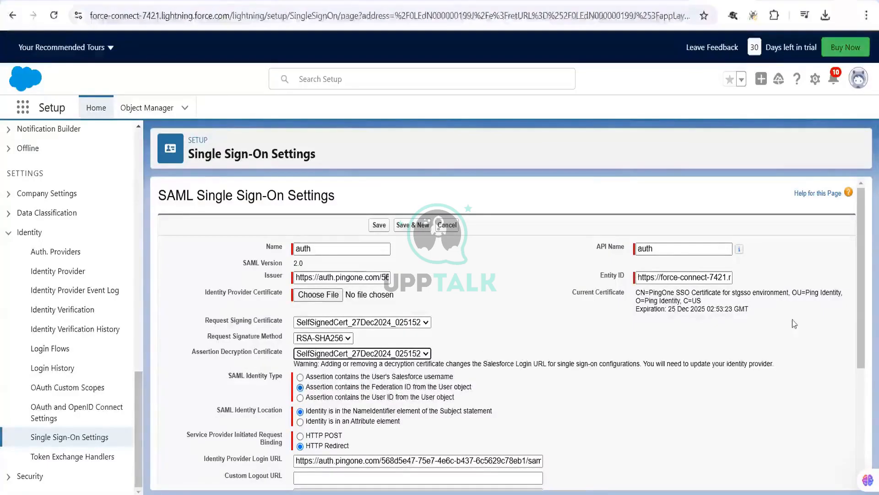
drag(865, 332, 859, 467)
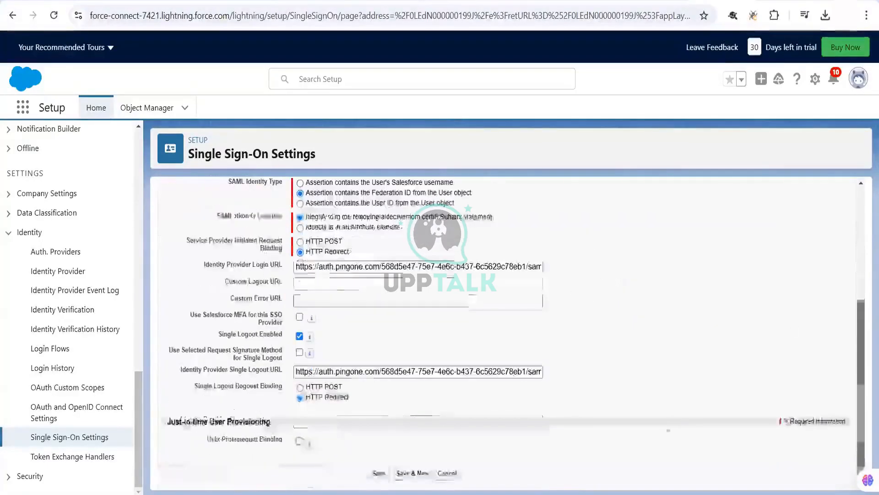
click(374, 474)
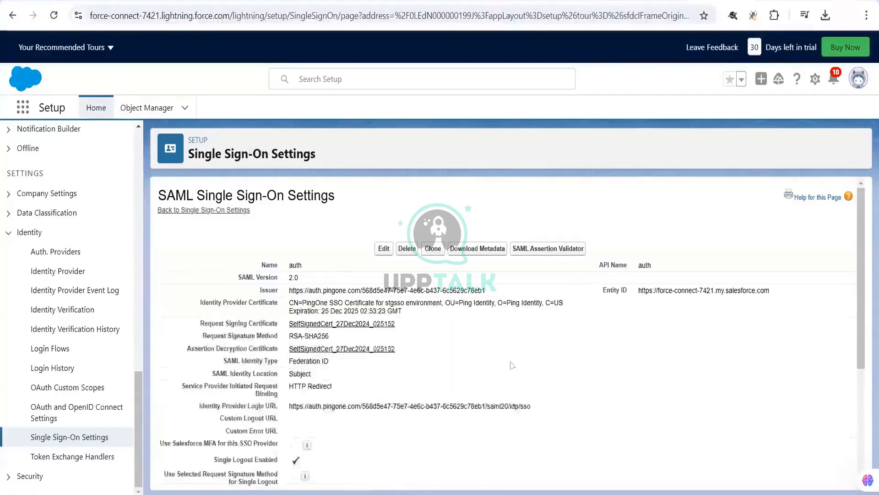
Download the auth service provider metadata, then check the PingOne tab
click(476, 252)
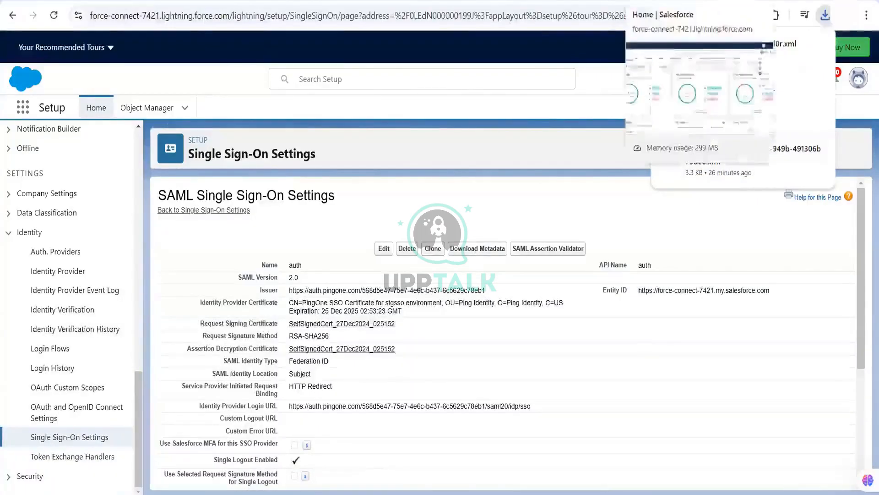
click(294, 1)
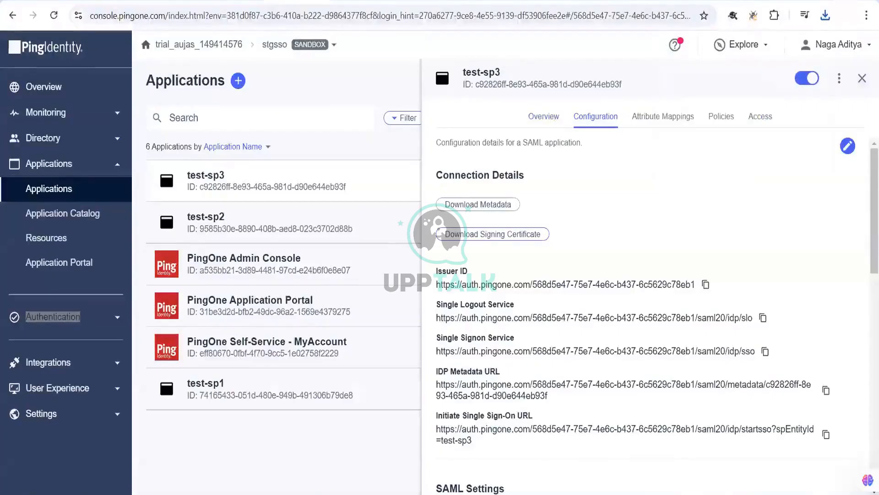
click(558, 1)
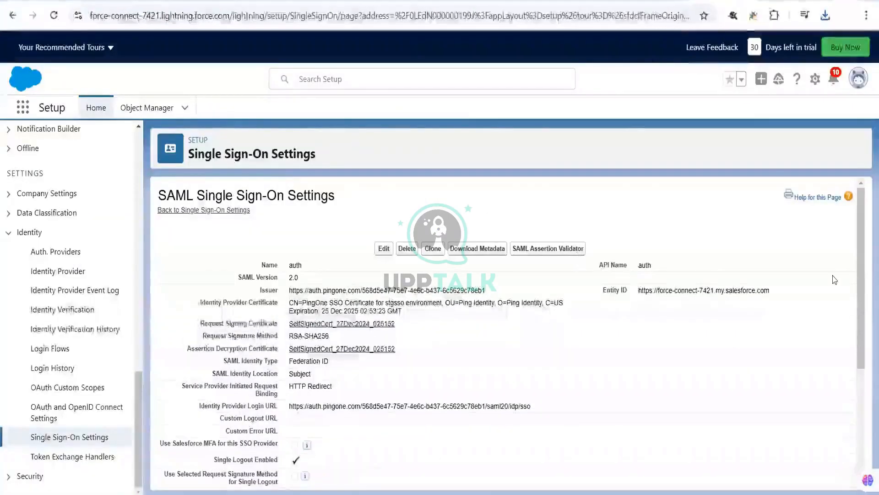
Tick SAML Enabled in the org's Single Sign-On Settings and save
drag(864, 306, 864, 427)
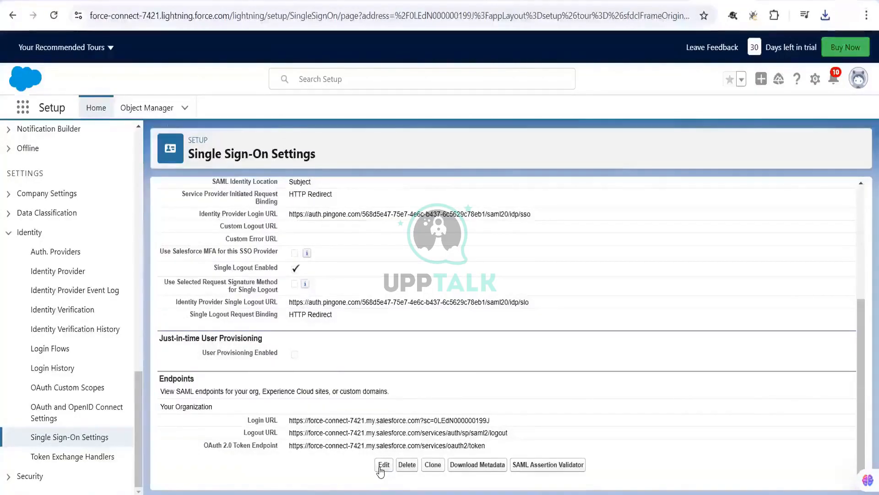
drag(861, 330, 866, 190)
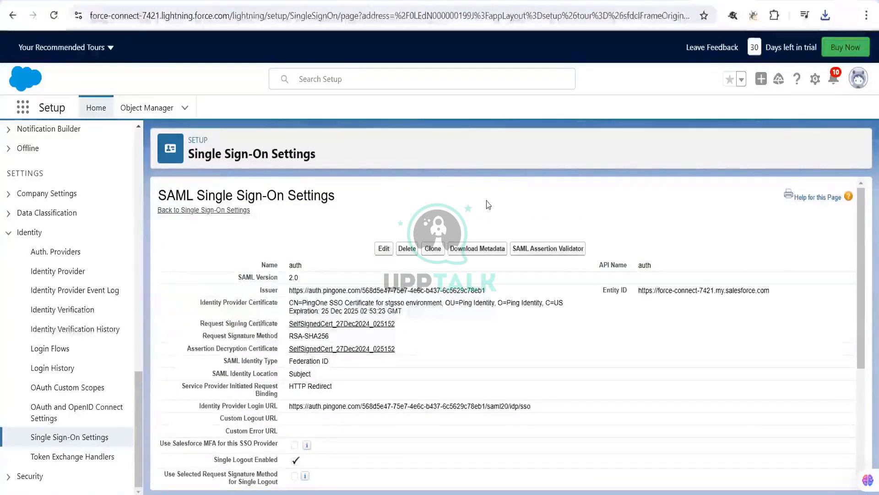
click(230, 210)
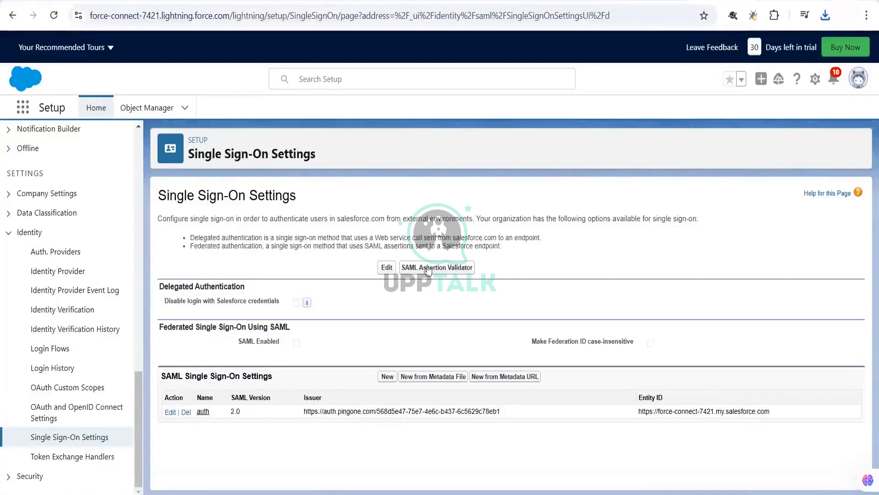
click(387, 267)
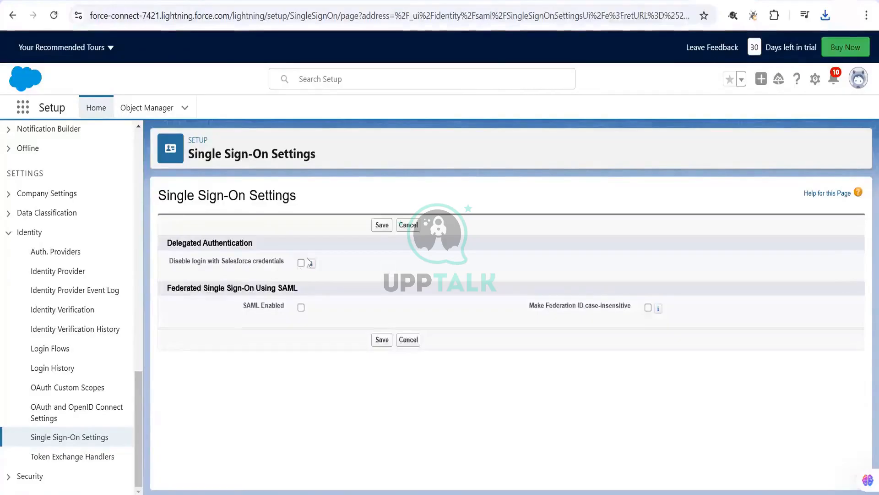
click(301, 308)
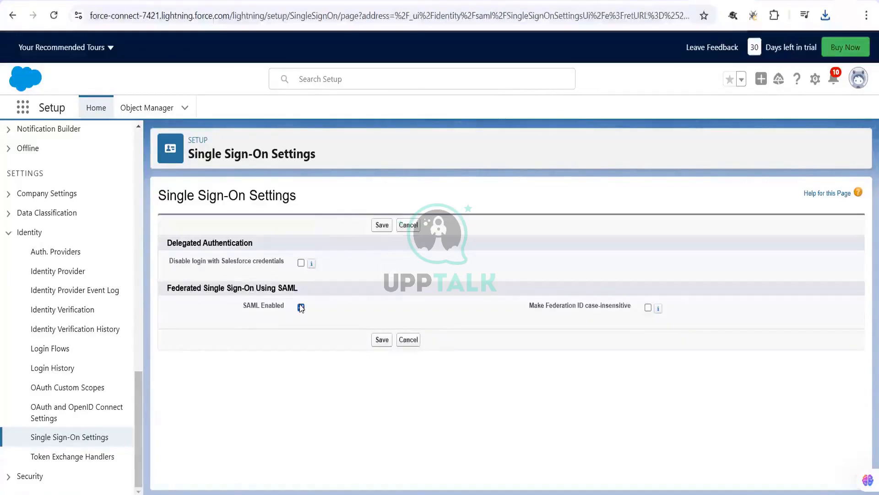
click(384, 341)
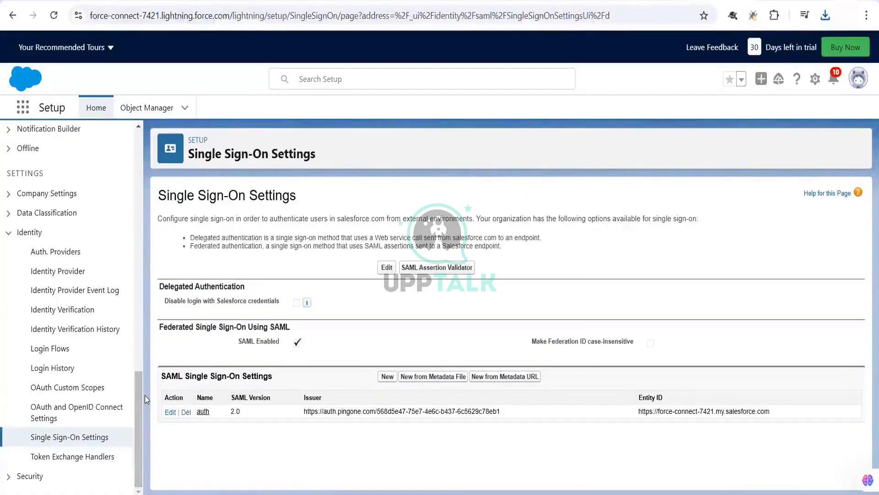
Under Company Settings > My Domain, add auth as a login page authentication service and save
click(8, 194)
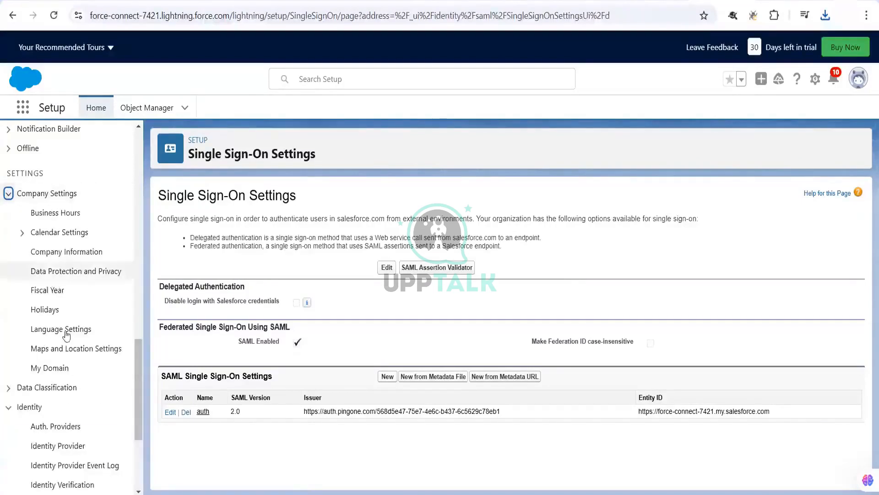
click(68, 364)
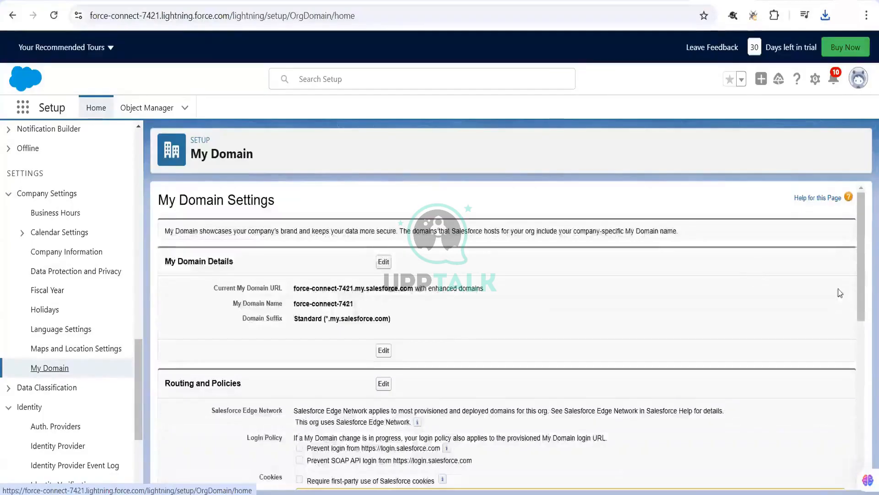
drag(861, 313, 867, 490)
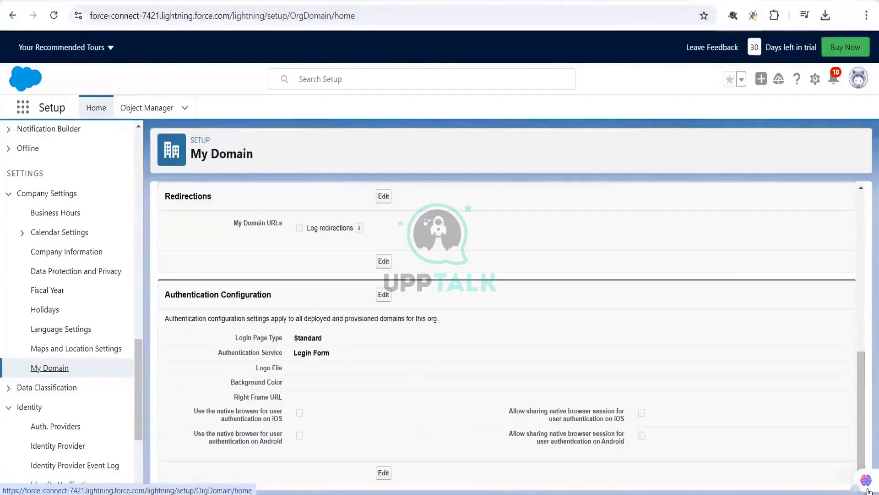
click(385, 298)
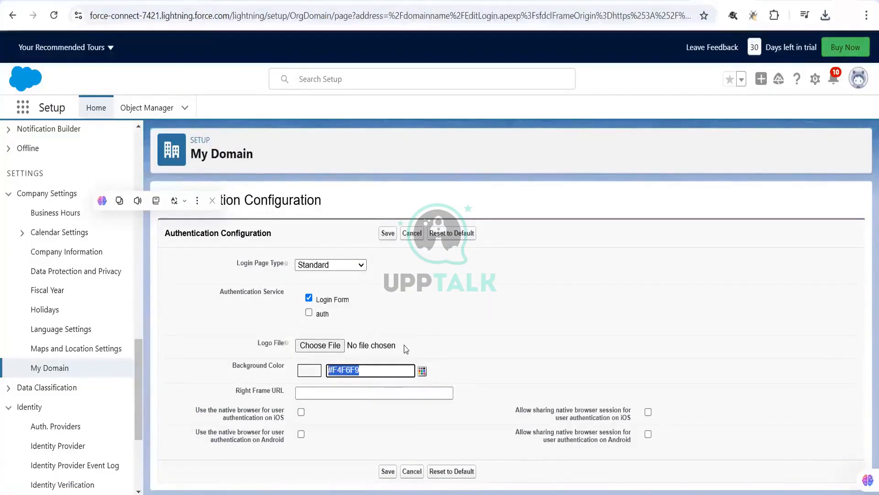
click(321, 314)
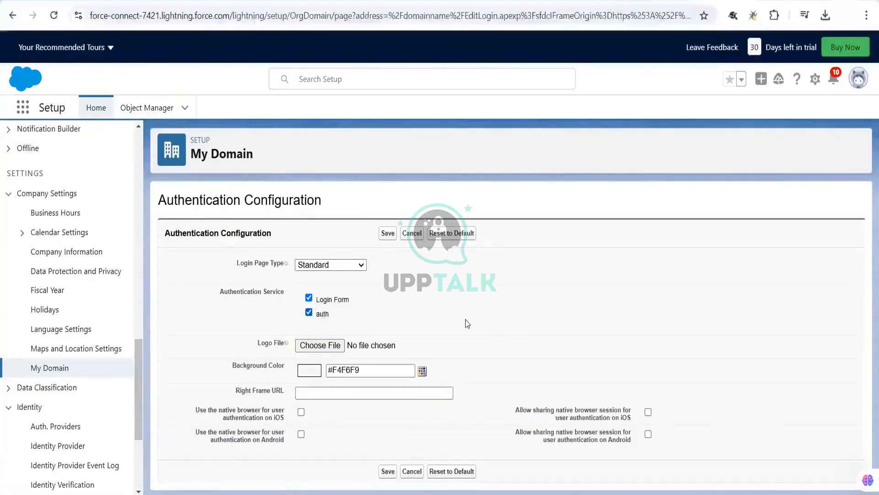
click(388, 471)
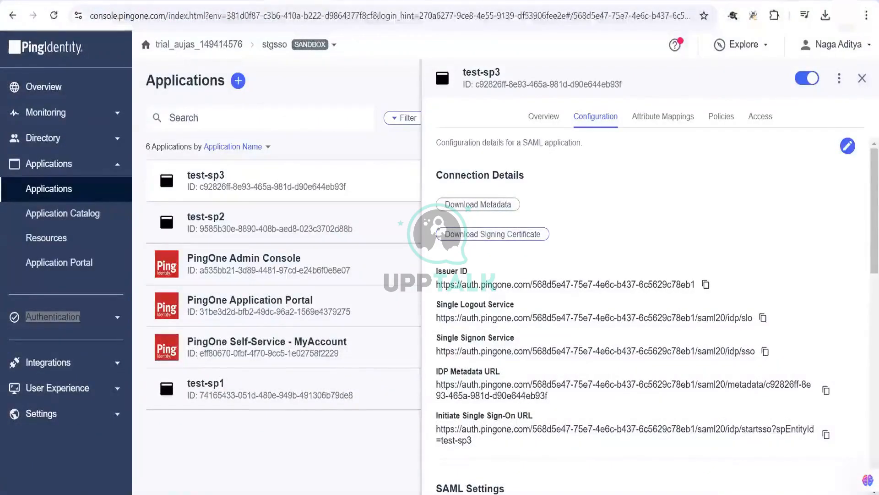
Find Certificate and Key Management via Quick Find 'certif' and download SelfSignedCert_27Dec2024_025152
click(712, 1)
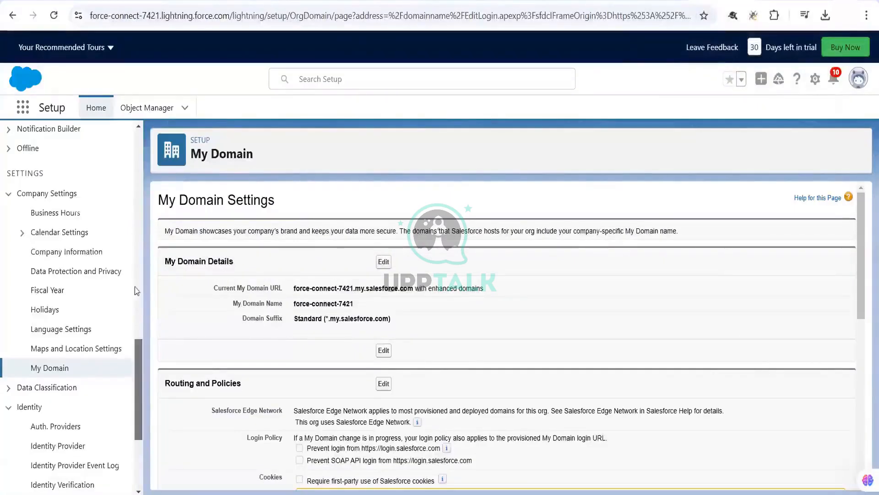
scroll(136, 284, up, 10)
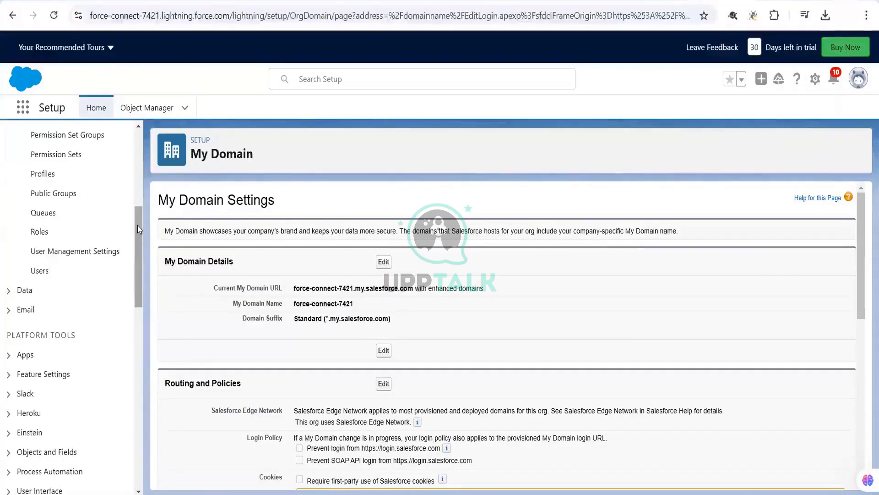
drag(138, 225, 117, 133)
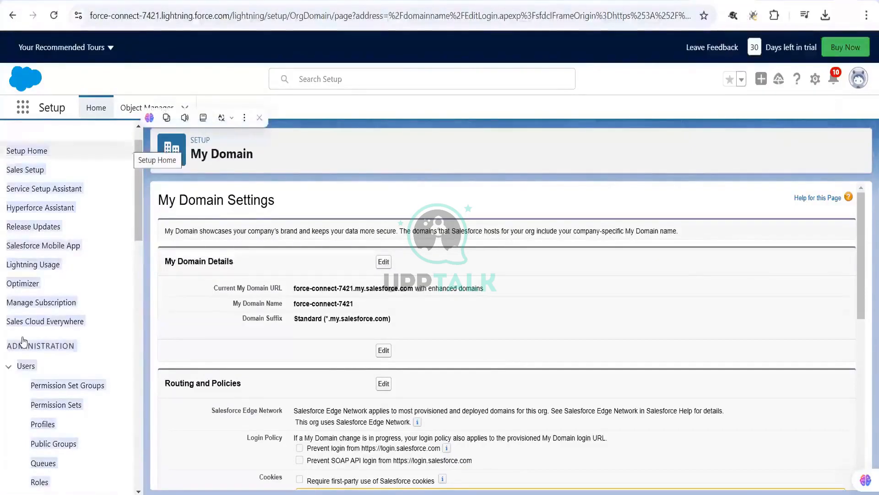
click(9, 366)
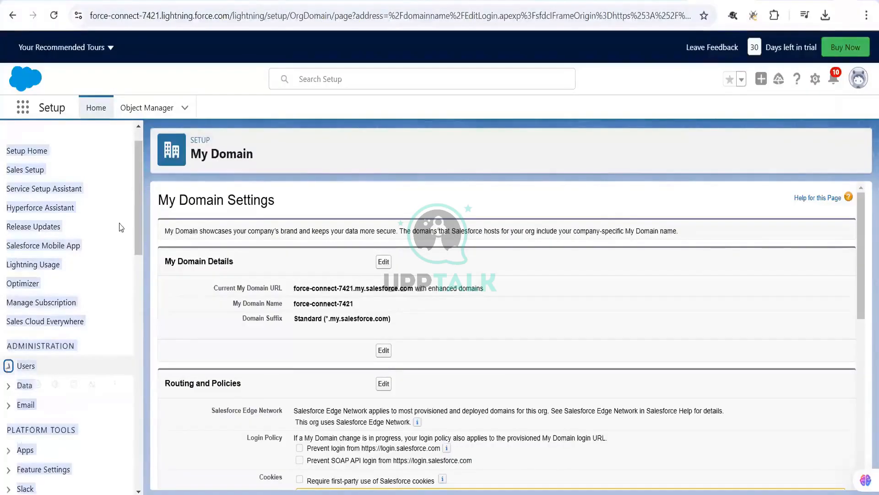
scroll(142, 172, up, 1)
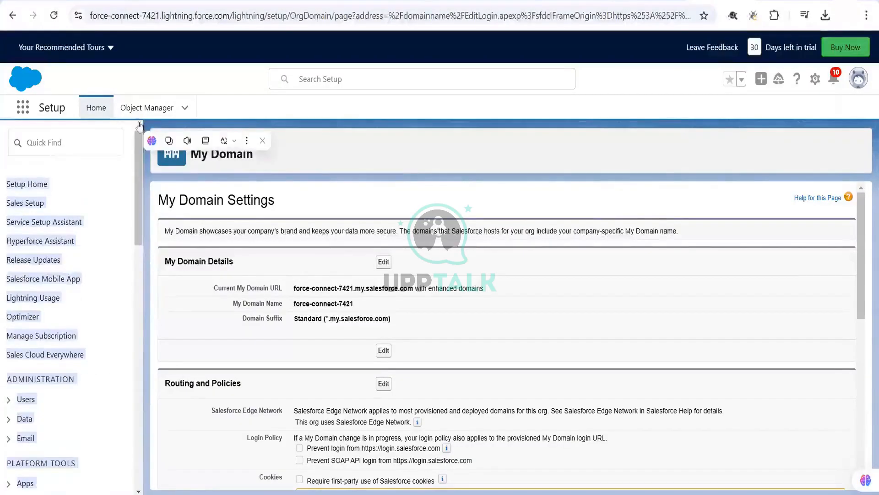
click(83, 140)
text(certificate)
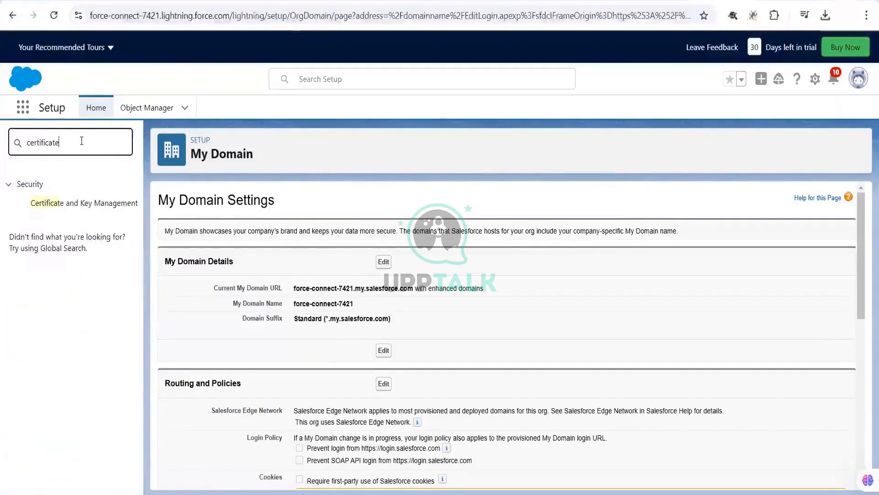
click(83, 202)
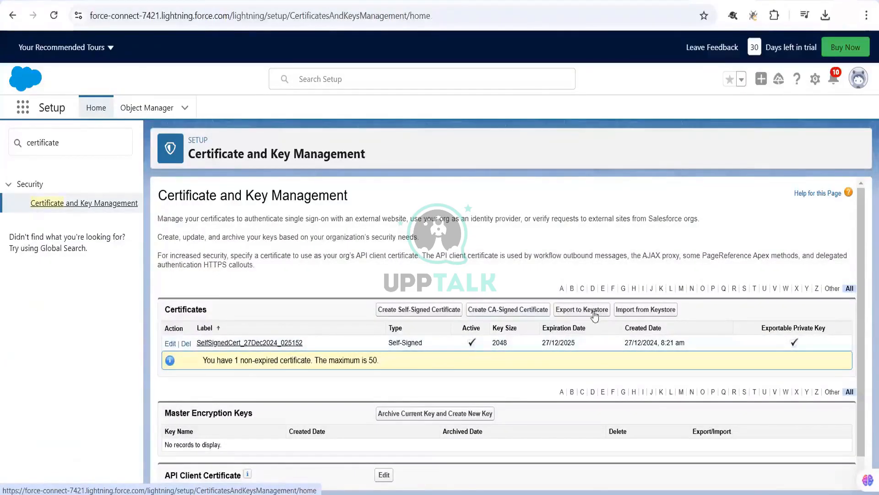
click(264, 344)
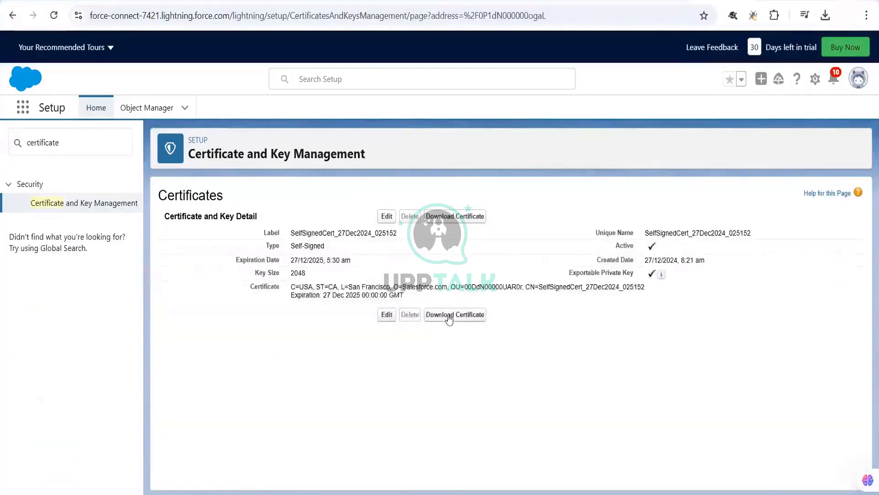
click(448, 314)
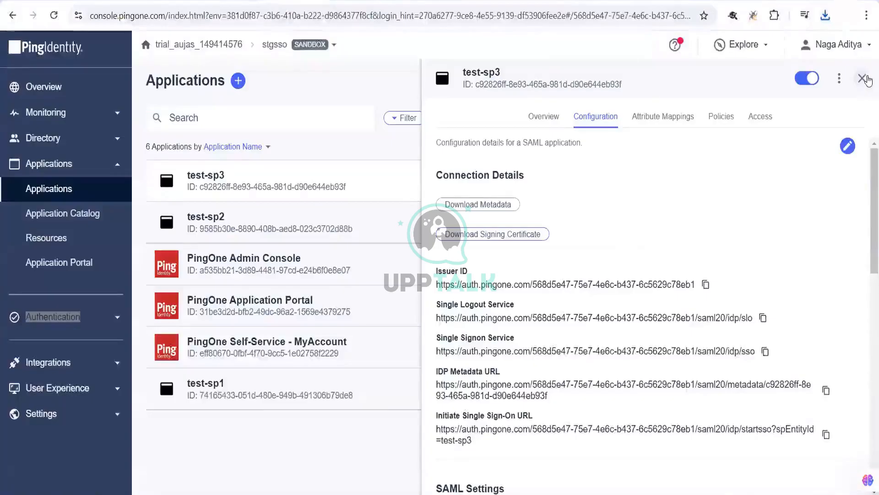
Start a new PingOne application named salesforce, reusing the name as its description
click(863, 79)
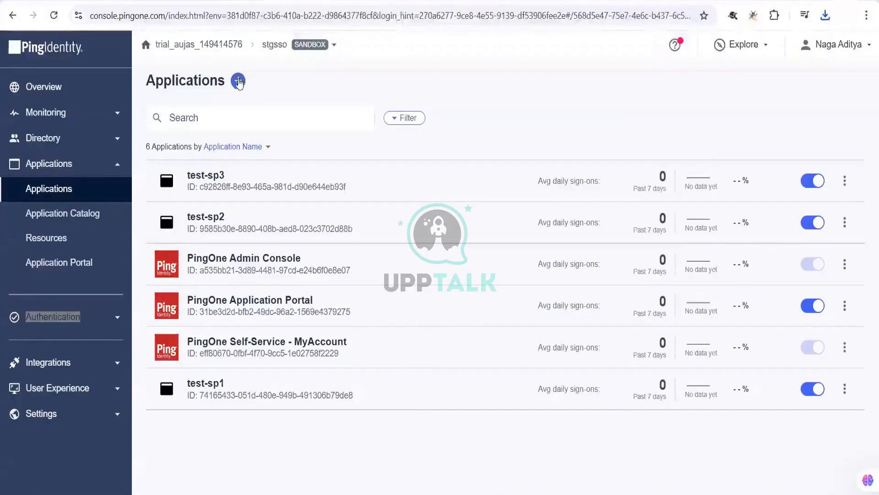
click(239, 82)
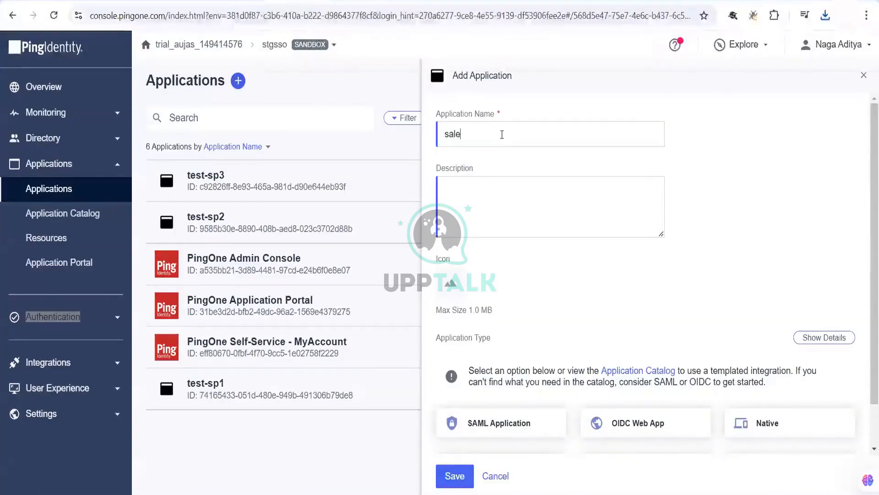
text(salesforcesp)
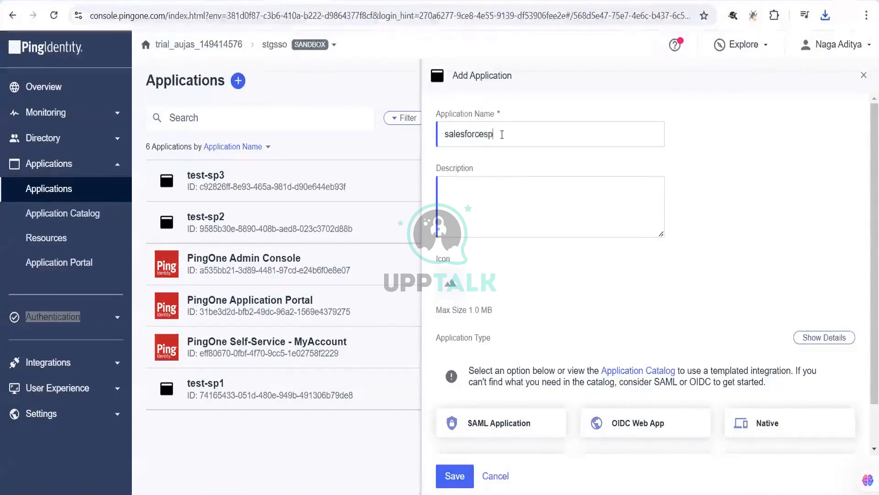
key(ctrl+a)
key(ctrl+c)
key(Tab)
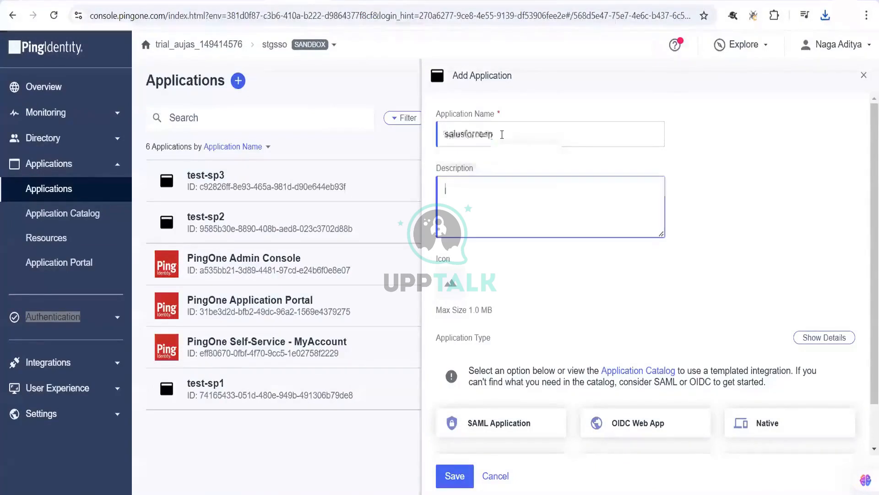
key(ctrl+v)
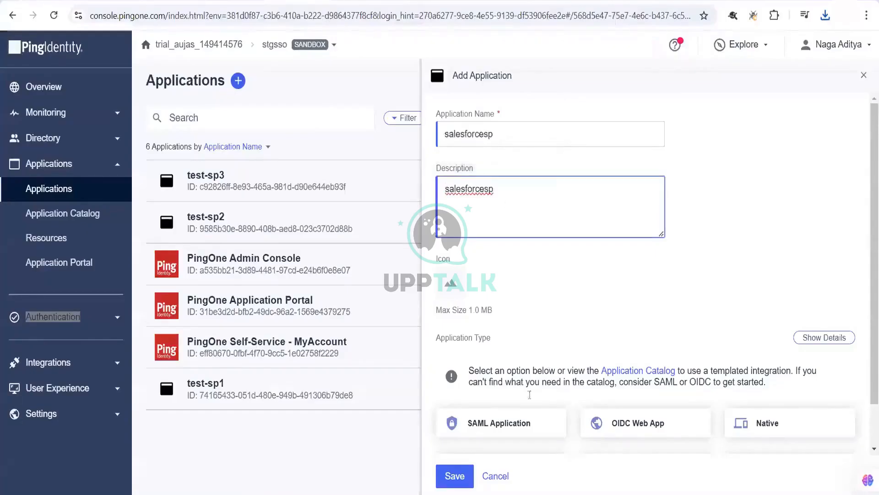
Make it a SAML application by importing the Salesforce SAMLSP metadata file, and save
click(508, 434)
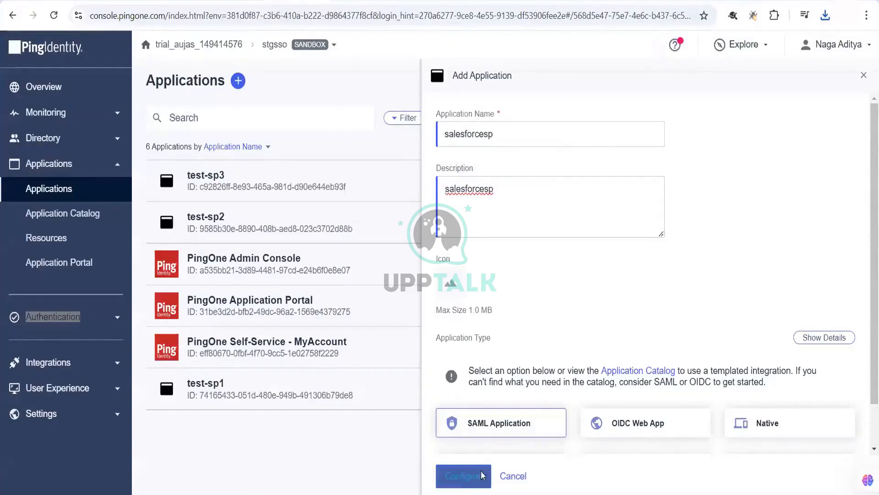
click(483, 475)
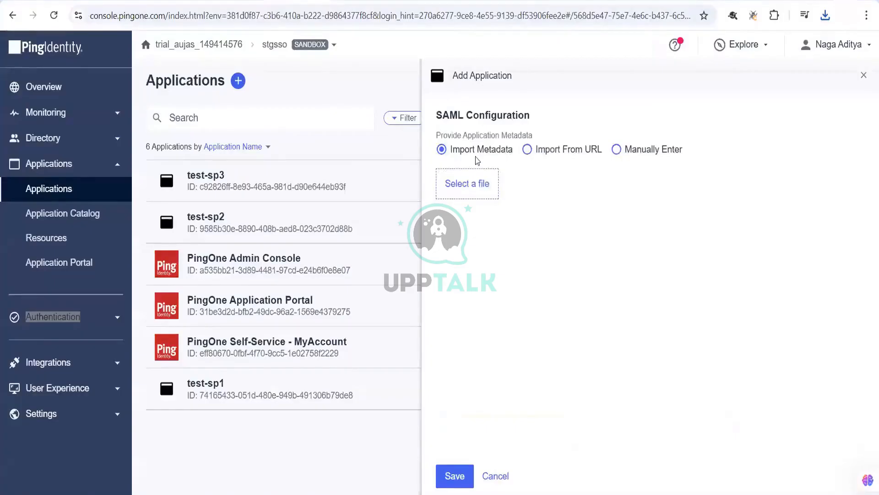
click(476, 184)
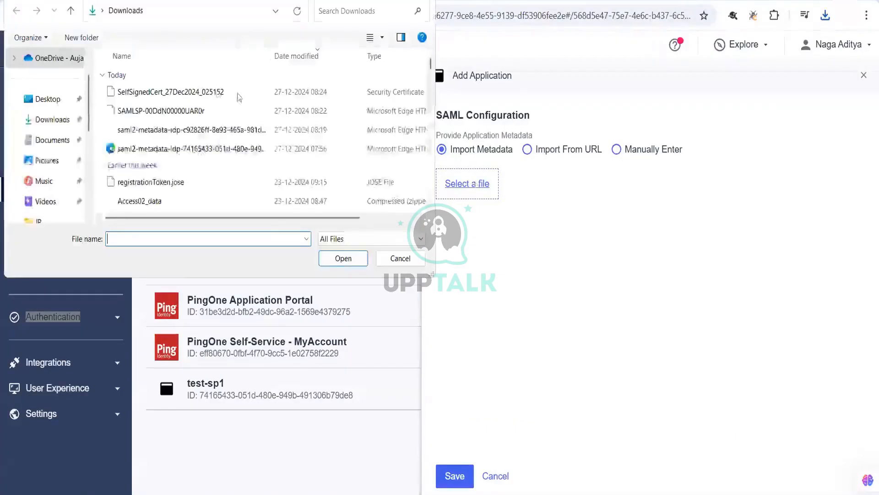
double_click(210, 114)
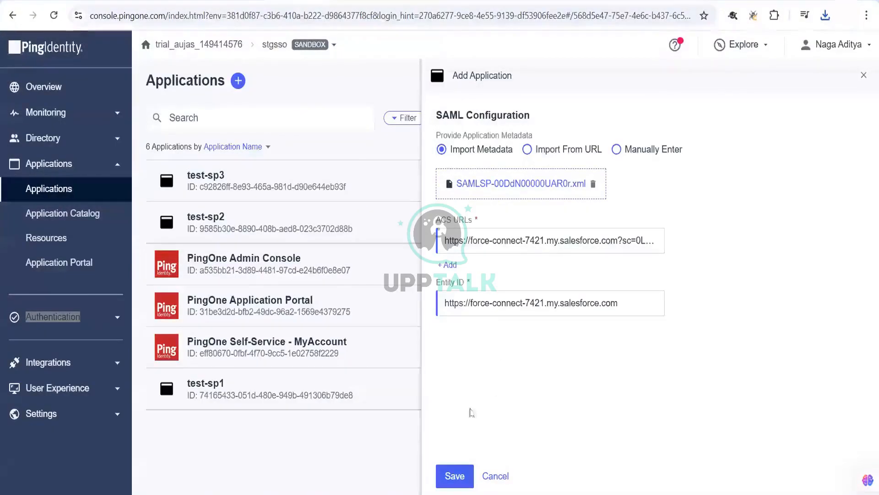
click(462, 478)
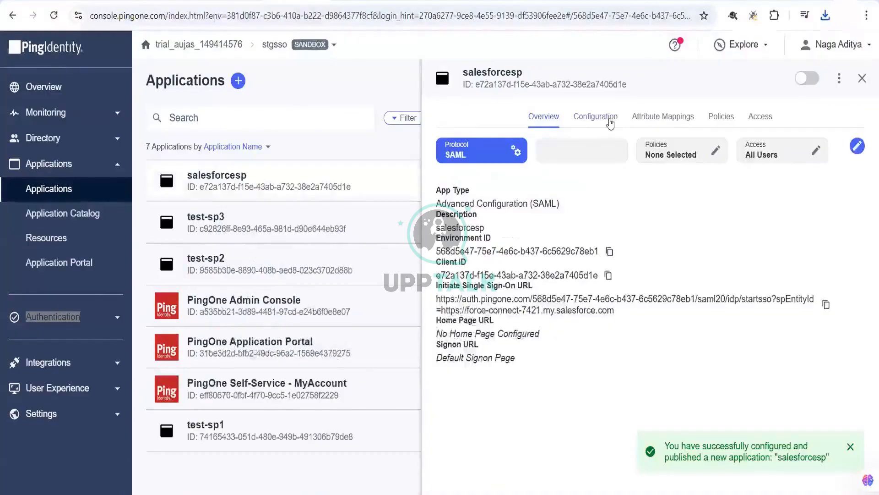
Open salesforcesp's SAML configuration for editing
click(610, 122)
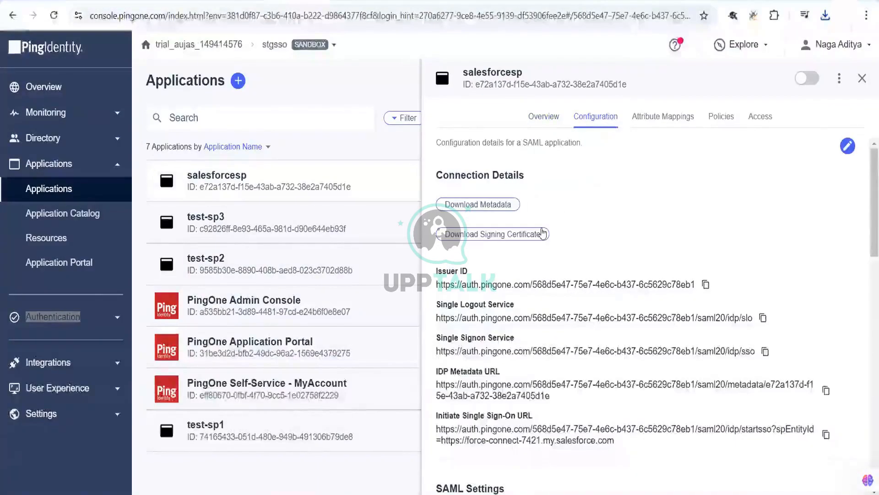
click(848, 145)
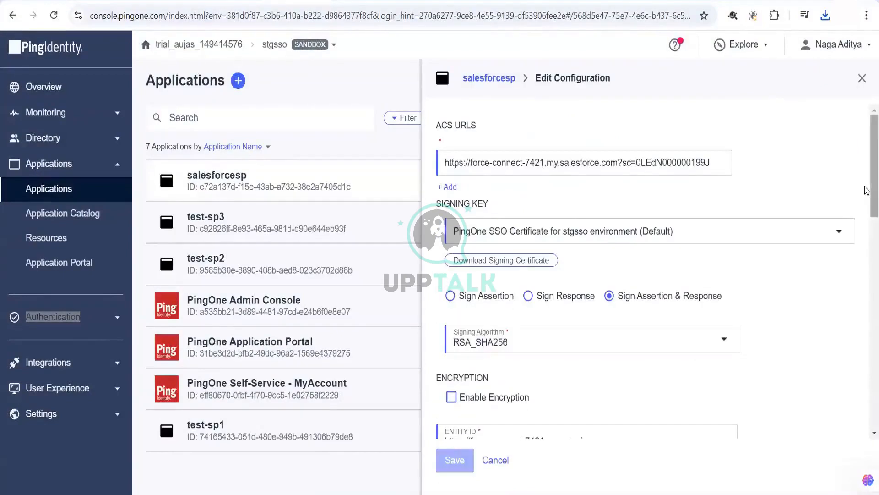
scroll(867, 190, down, 3)
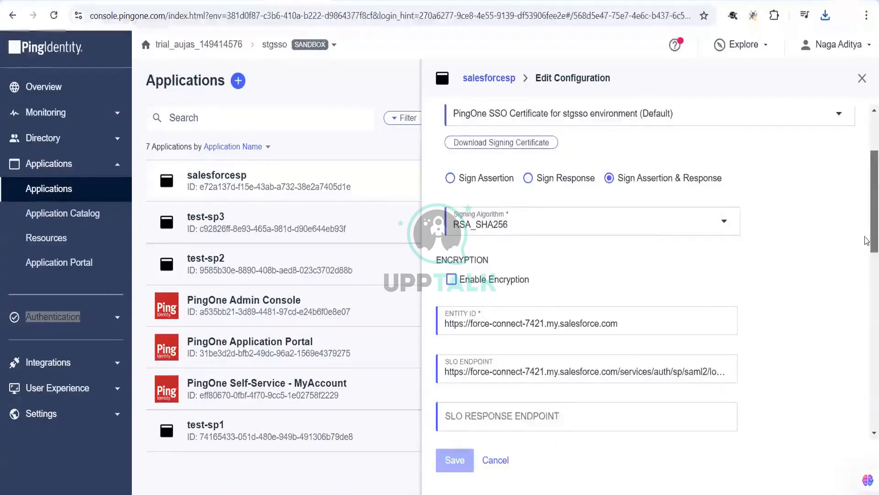
scroll(867, 248, down, 1)
scroll(867, 247, down, 1)
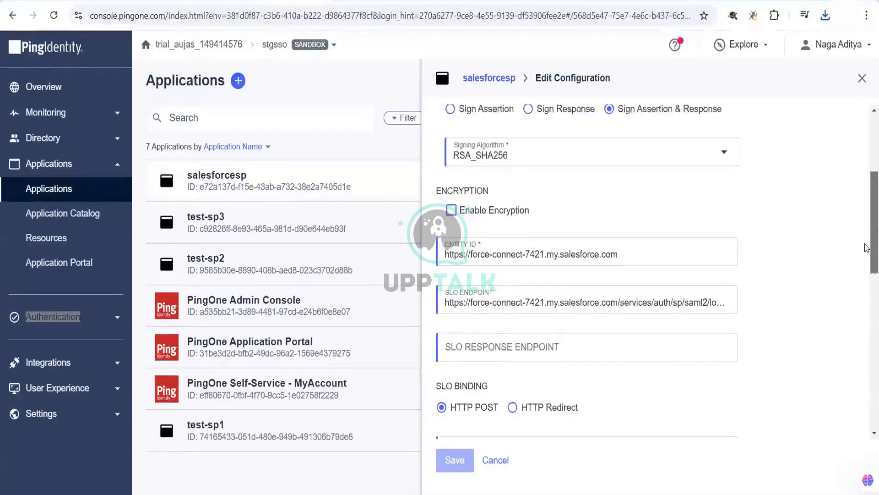
Enable assertion encryption with the SelfSignedCert_27Dec2024_025152 certificate file and save
click(516, 214)
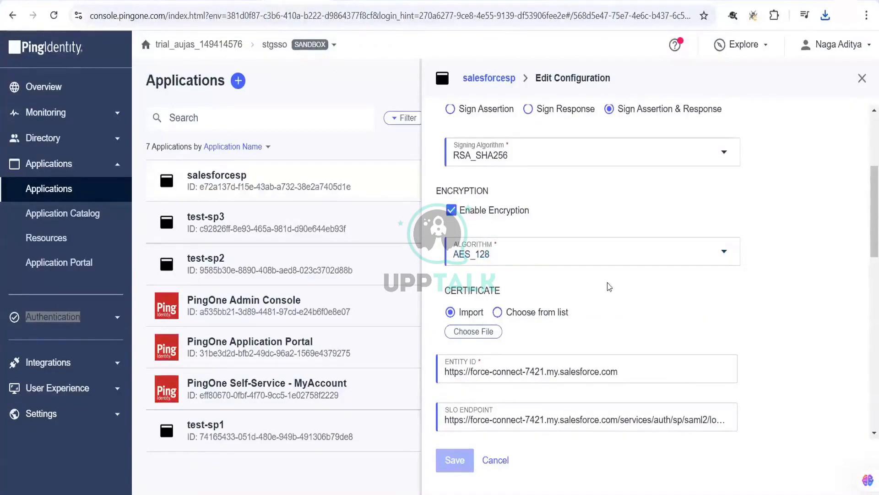
click(475, 335)
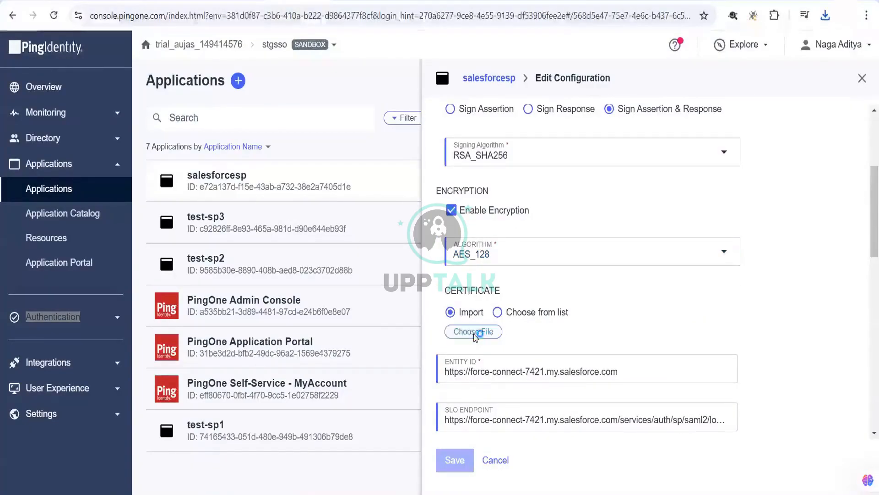
click(202, 97)
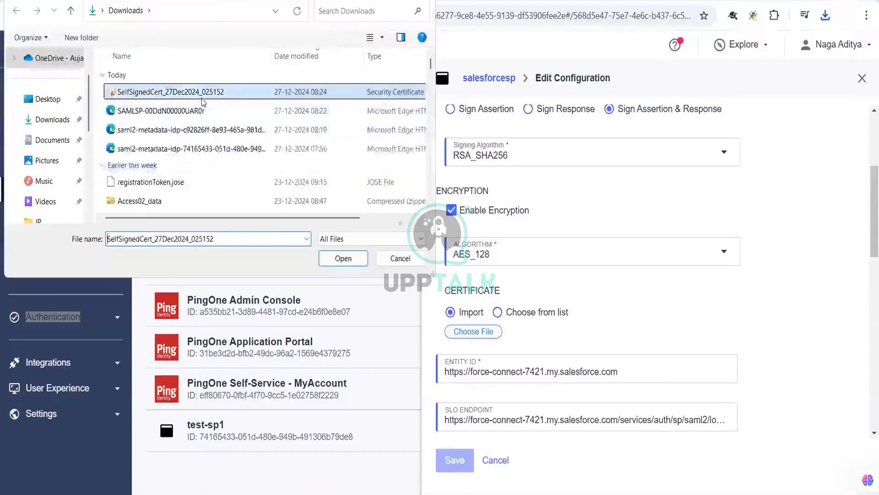
double_click(202, 96)
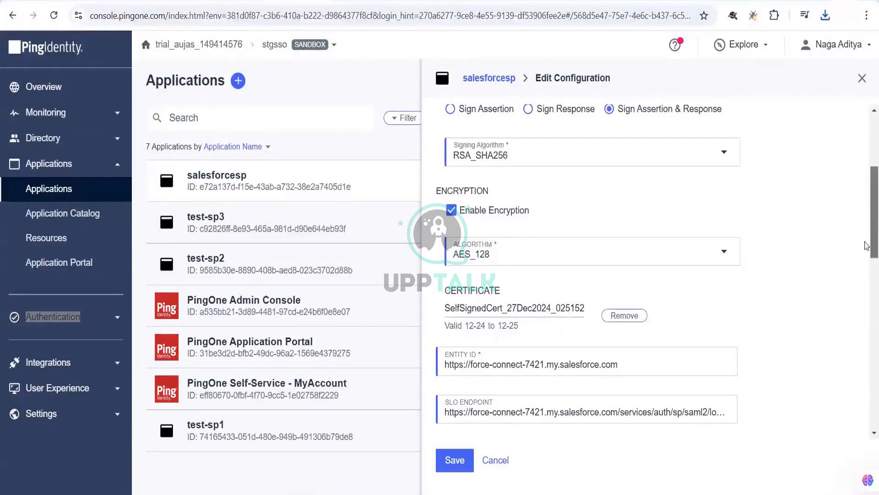
drag(868, 228, 867, 293)
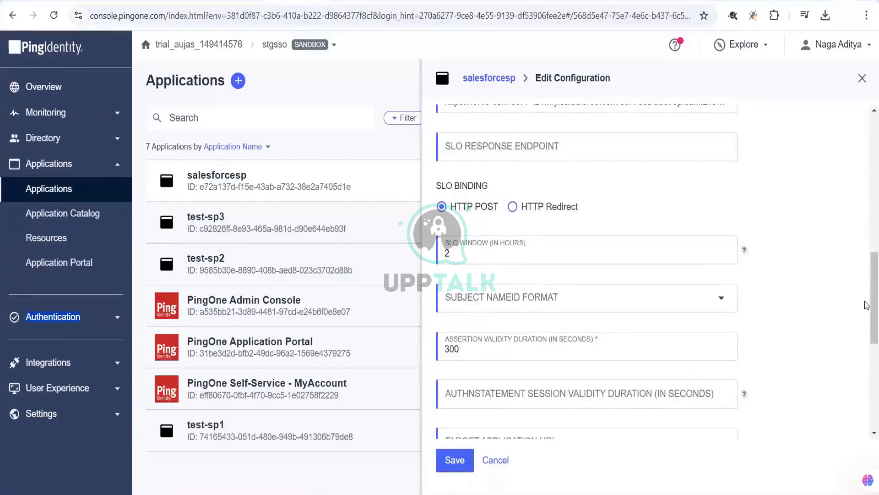
drag(867, 327, 867, 417)
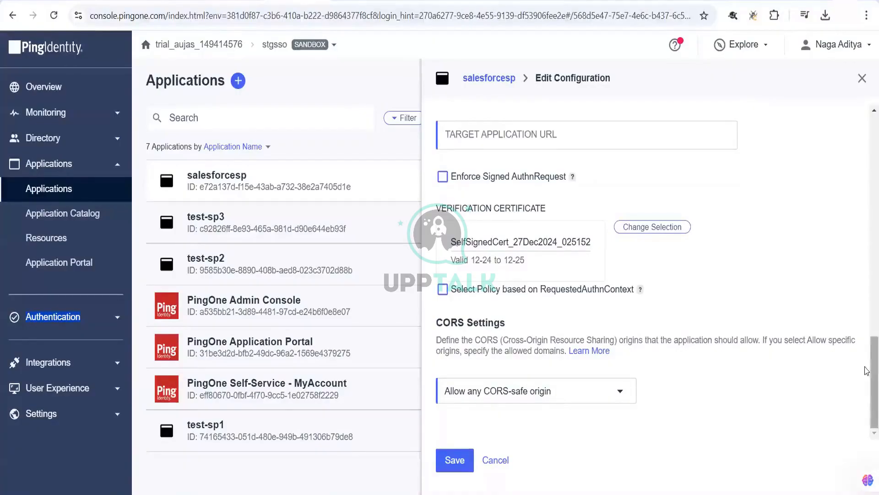
scroll(867, 348, up, 1)
scroll(867, 334, up, 6)
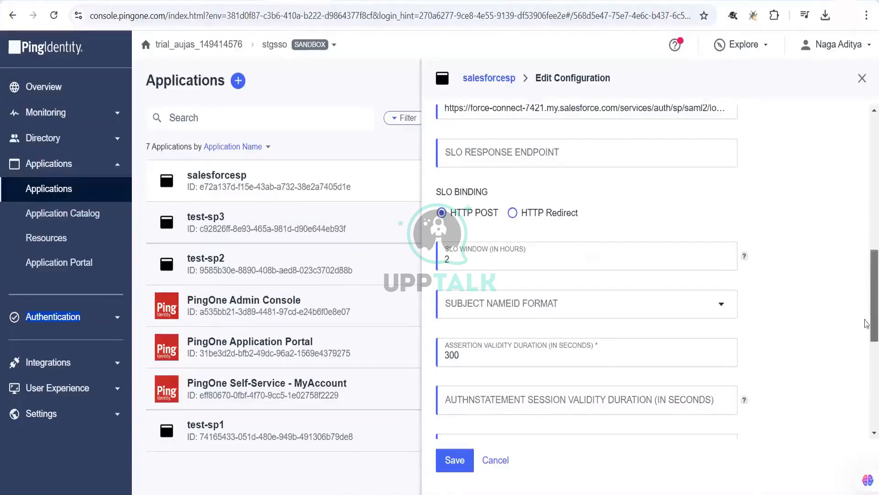
scroll(867, 283, down, 6)
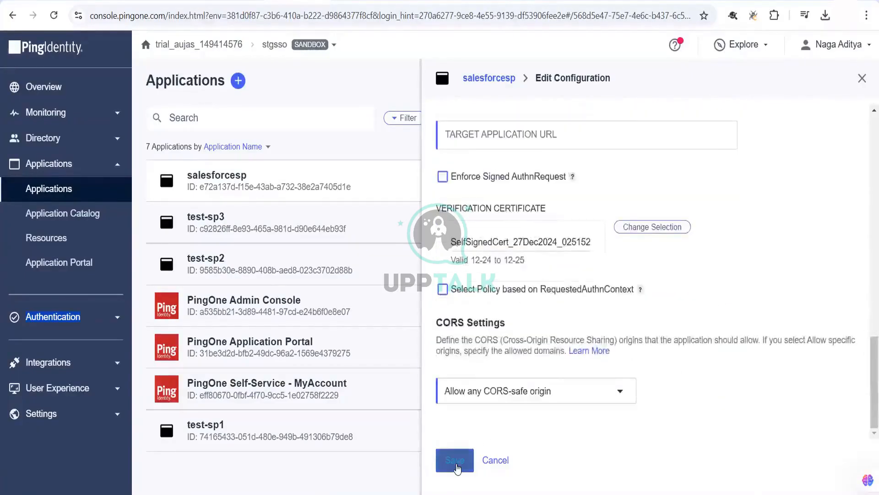
click(454, 461)
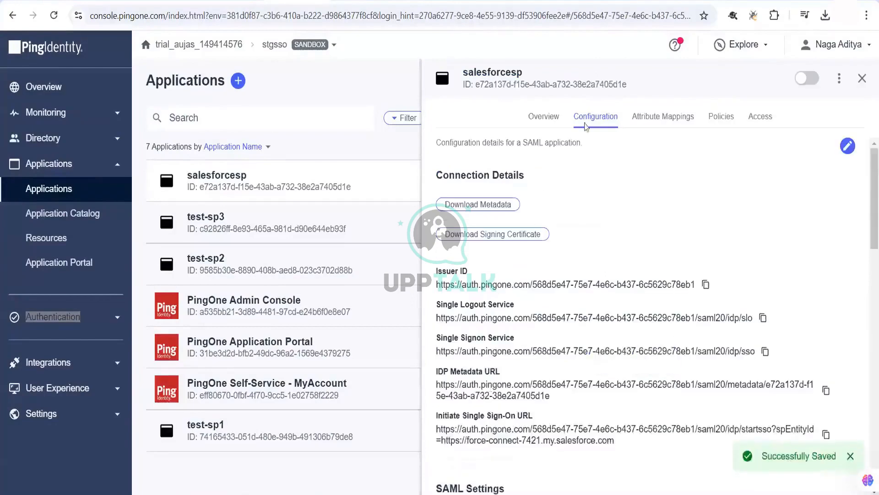
In the salesforcesp attribute mappings, map saml_subject to the PingOne Username attribute
click(657, 115)
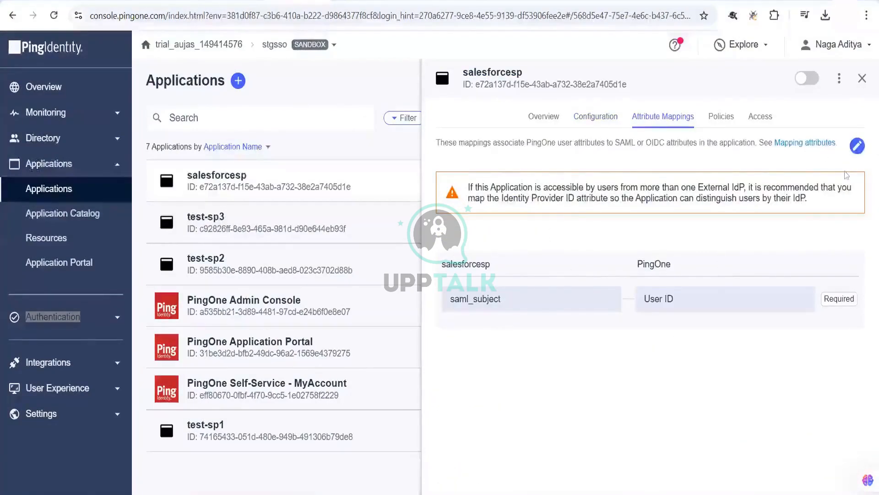
click(857, 146)
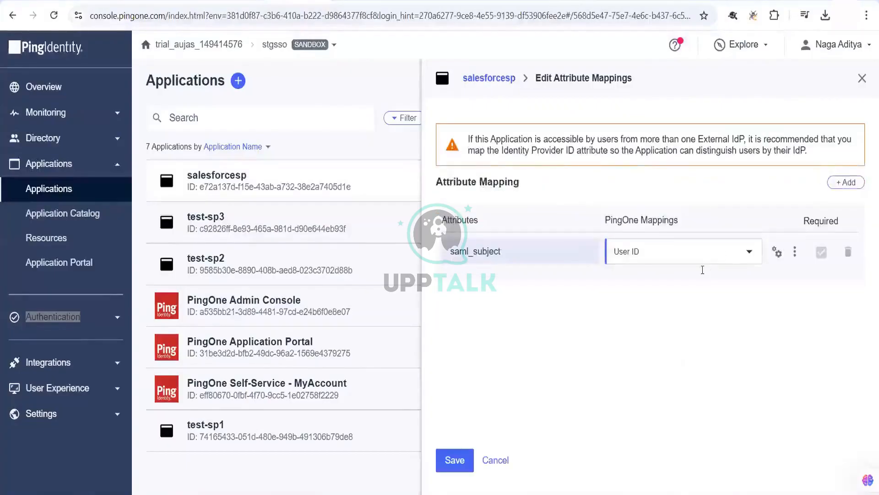
click(703, 268)
text(userna)
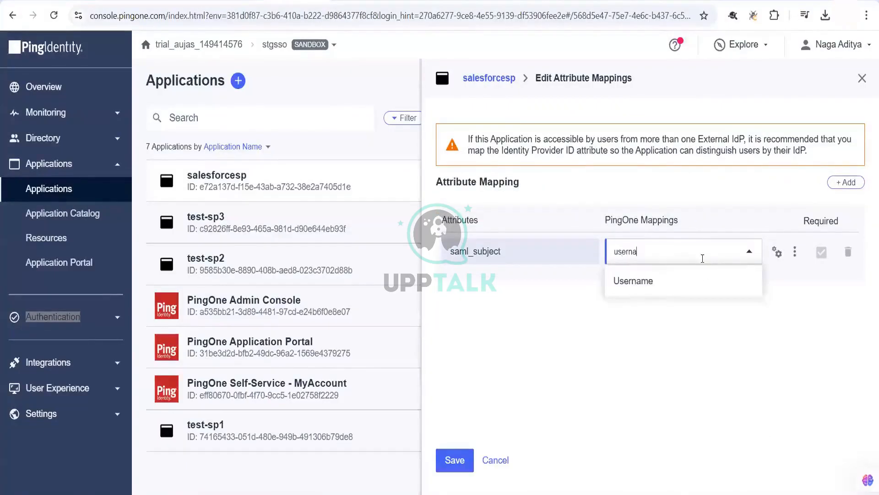
text(e)
key(BackSpace)
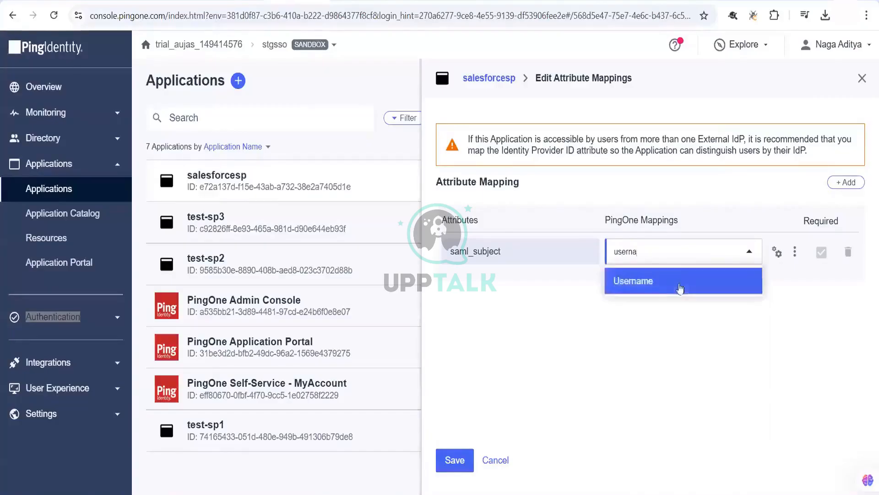
click(680, 288)
Delete the extra empty mapping row, save the mappings, and enable the salesforcesp application
click(849, 183)
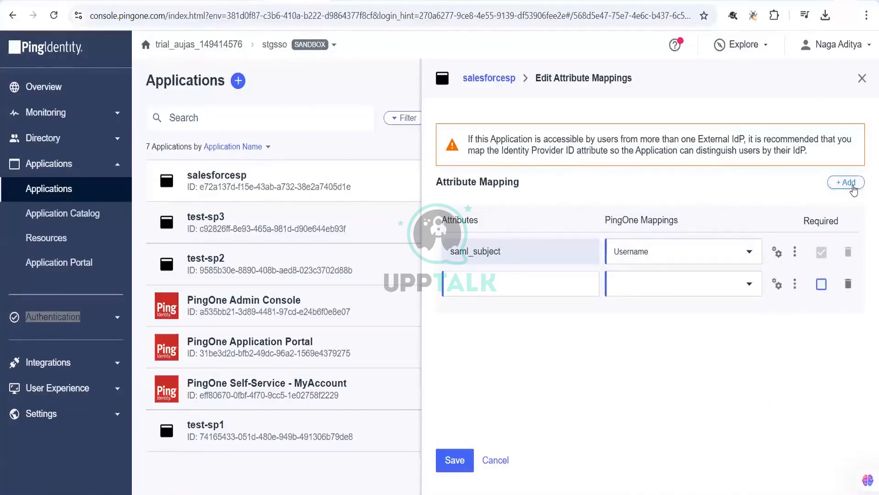
click(557, 283)
click(848, 284)
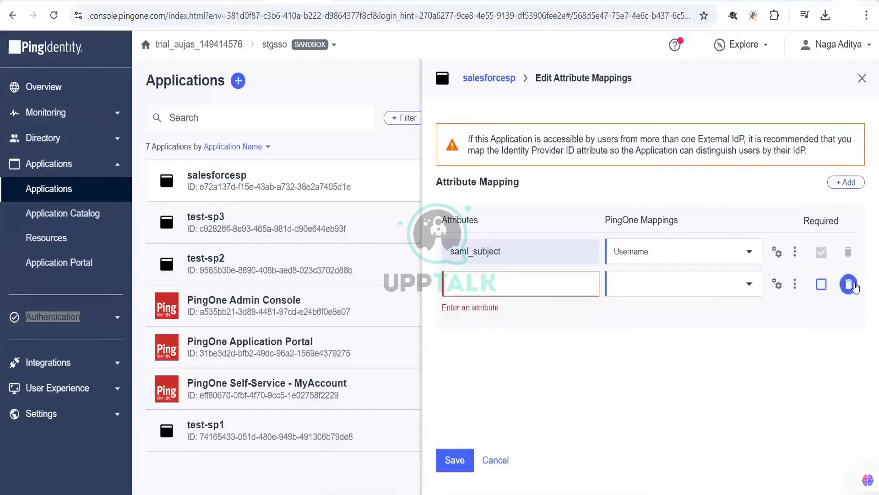
click(458, 464)
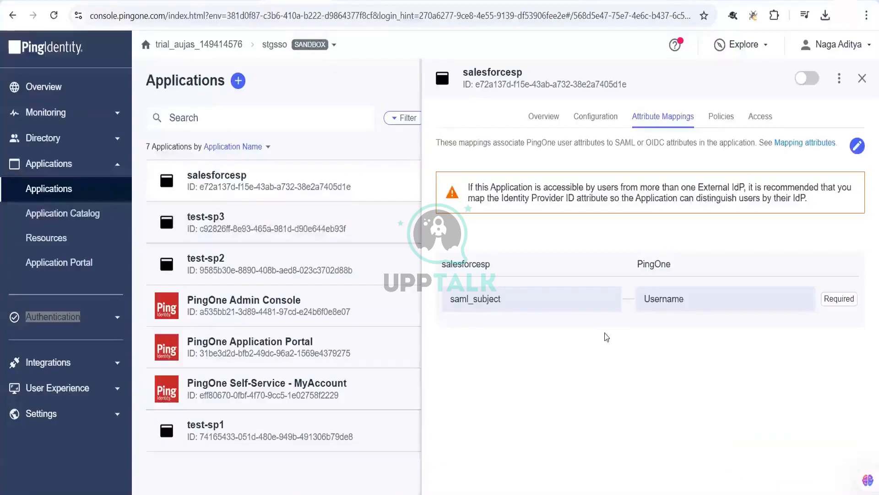
click(813, 77)
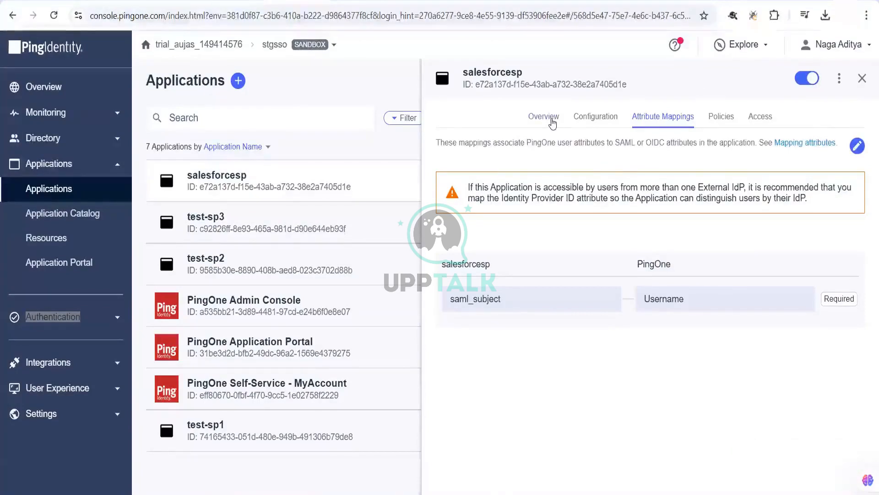
Copy the Salesforce domain from the app's Initiate Single Sign-On URL on its Overview
click(552, 118)
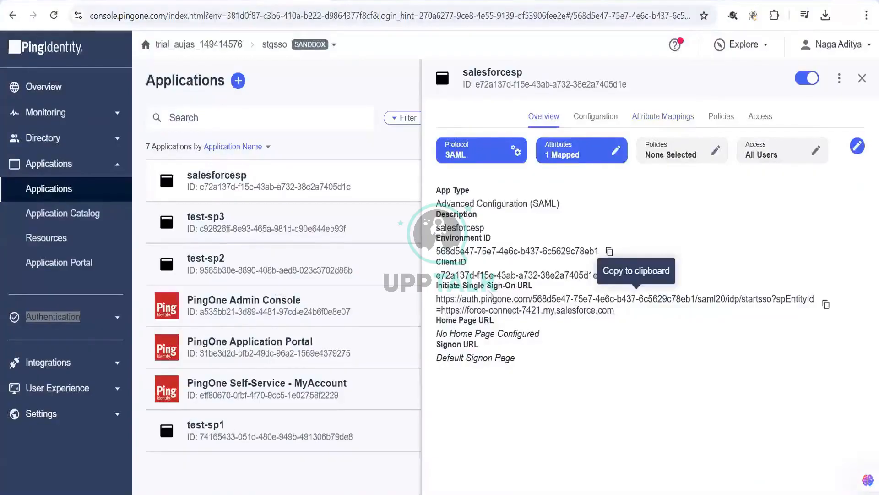
drag(615, 310, 443, 313)
key(ctrl+c)
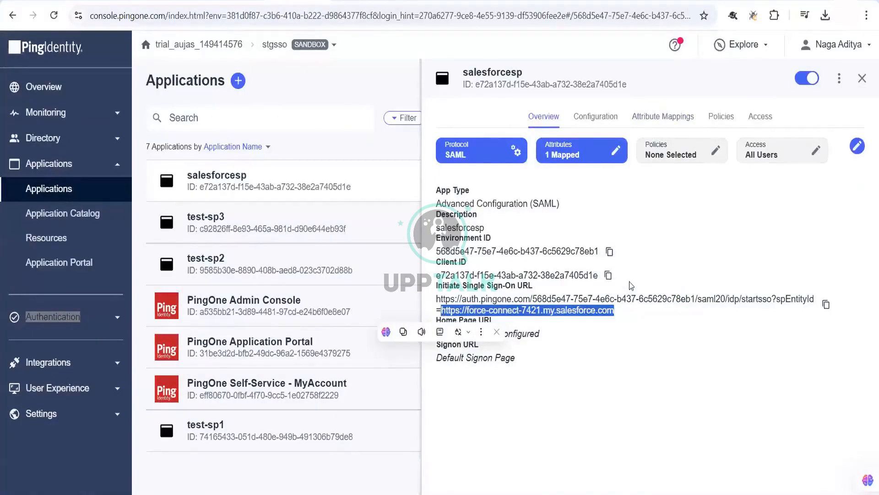
click(866, 19)
click(865, 15)
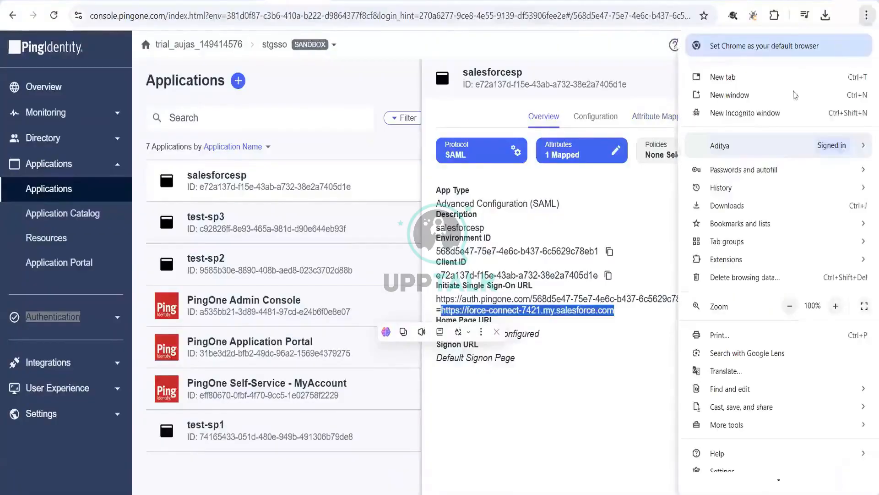
Load the copied Salesforce URL in a new incognito window with SAML-tracer running
click(785, 110)
key(ctrl+v)
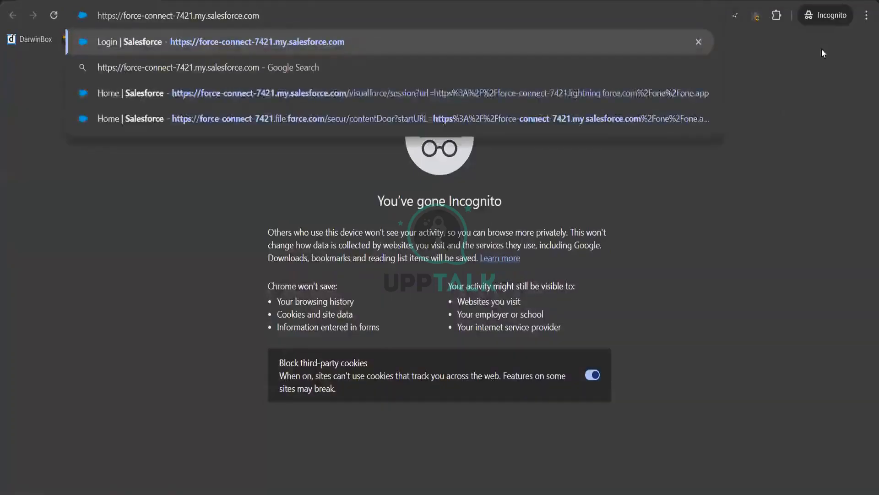
click(740, 10)
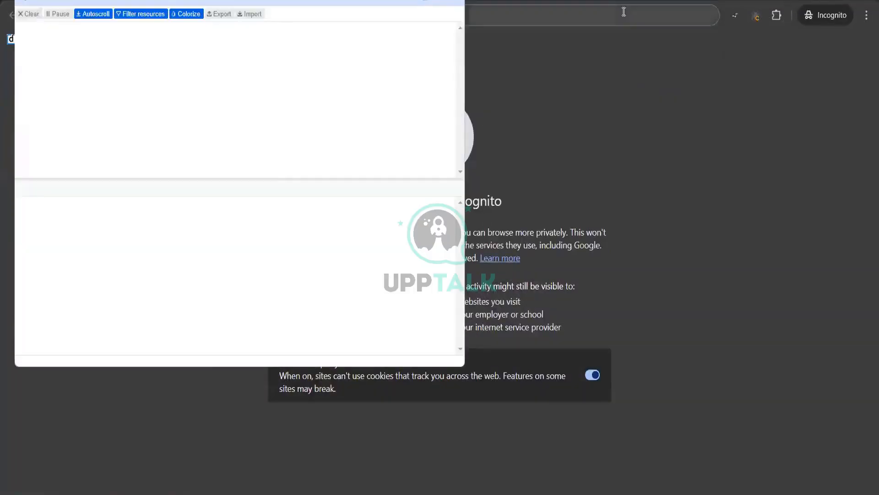
click(622, 14)
key(Return)
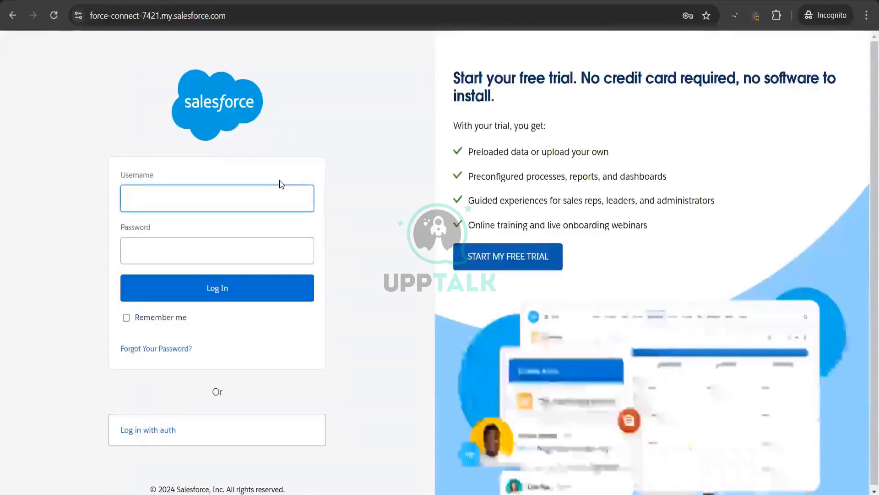
Log in with PingOne auth using the PingOne username and password
click(176, 429)
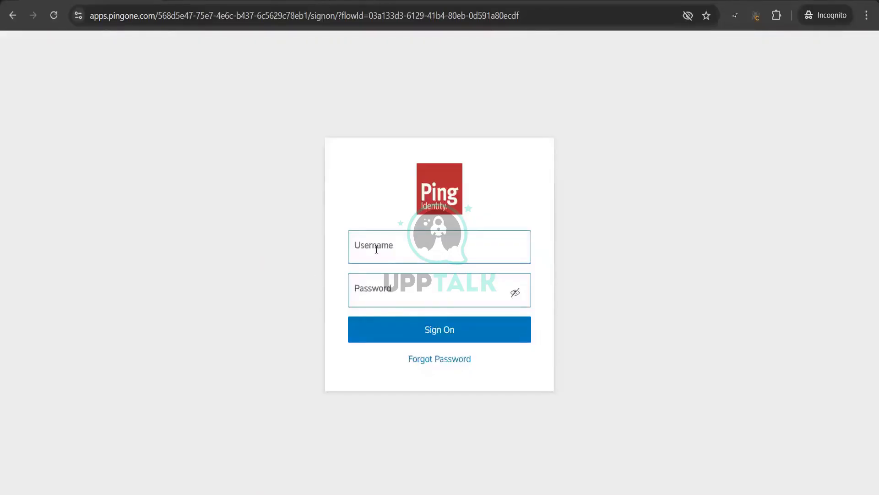
click(377, 249)
text(user0)
key(Tab)
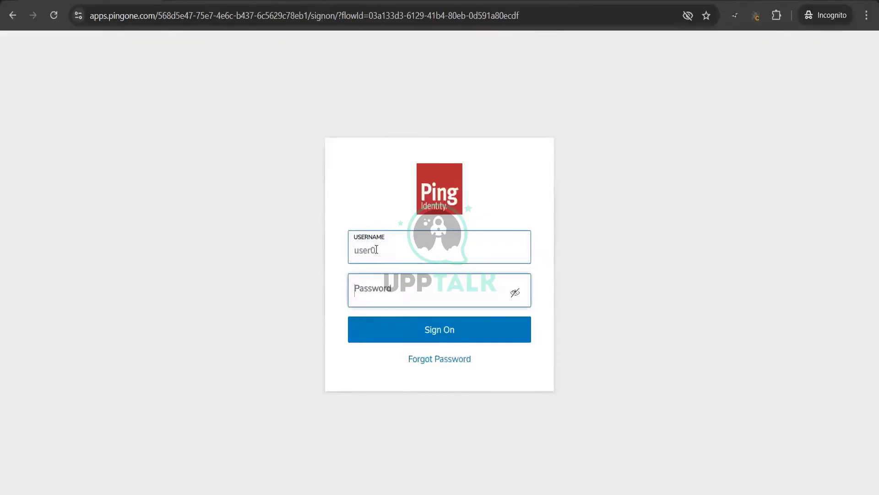
text(******)
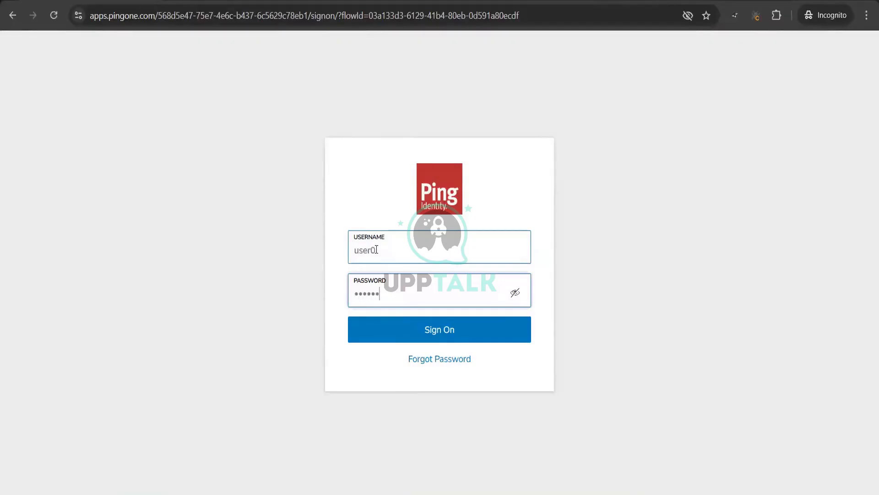
key(Return)
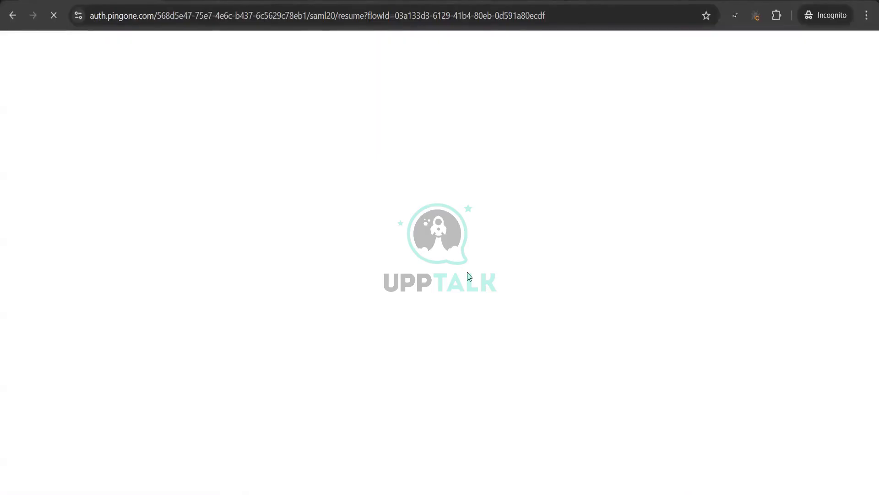
mouse_move(593, 494)
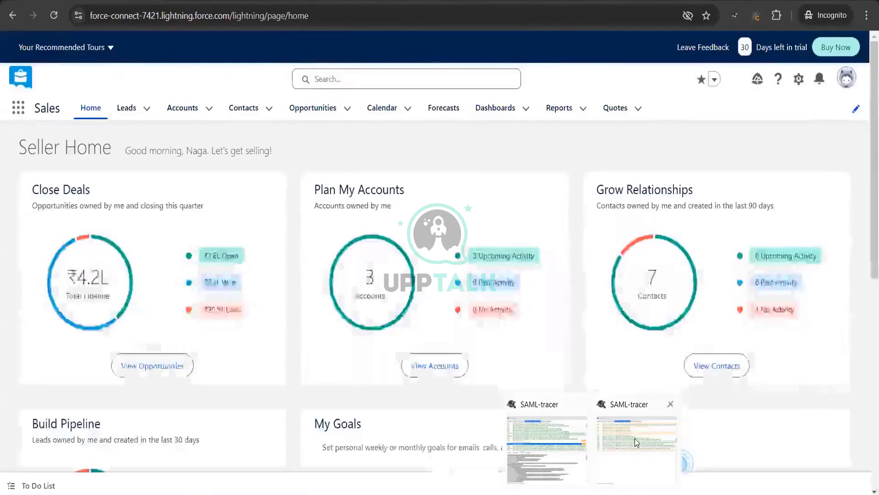
Copy the SAML response XML from the SAML-marked POST request in SAML-tracer
click(636, 442)
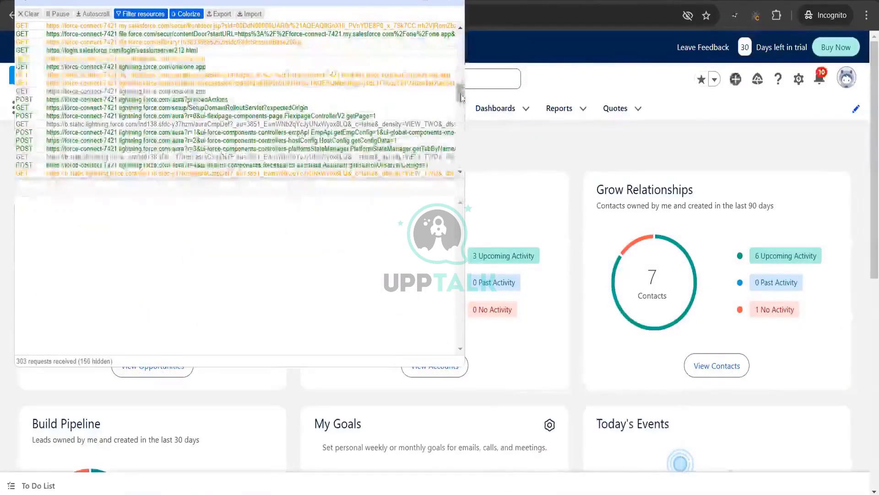
mouse_move(461, 98)
mouse_down()
mouse_move(456, 178)
mouse_move(460, 82)
mouse_up()
click(398, 101)
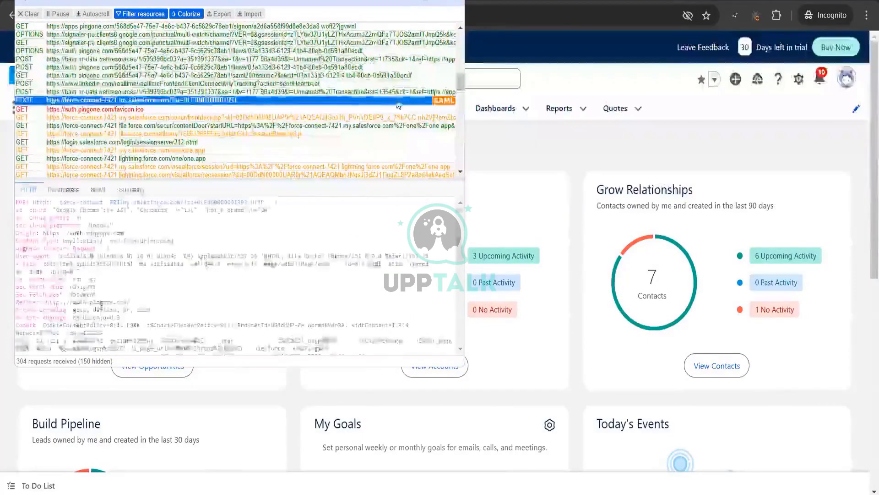
click(104, 192)
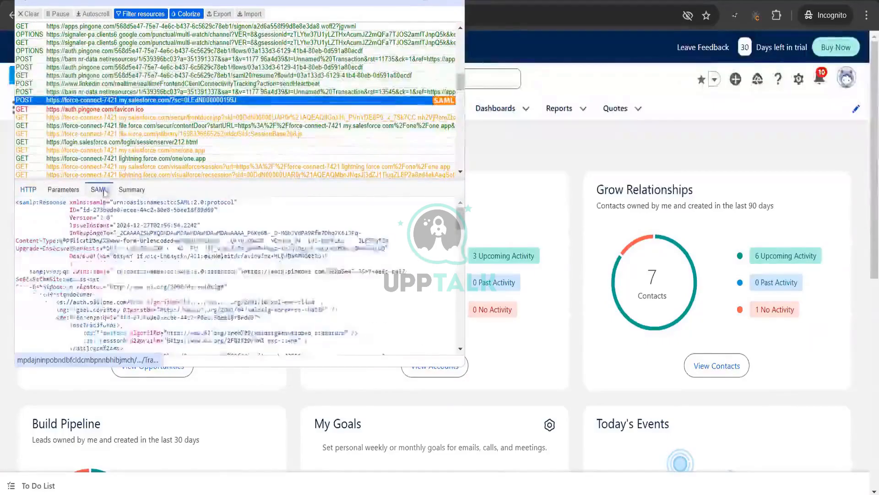
drag(85, 329, 122, 407)
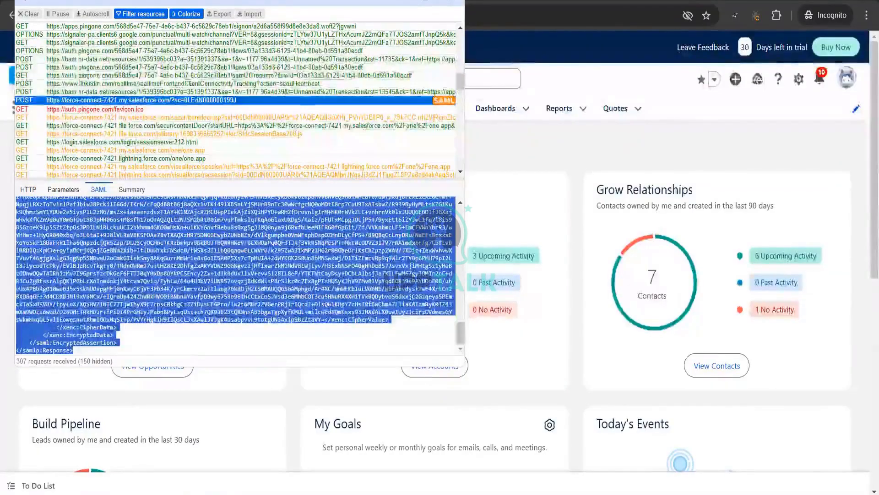
key(alt+Tab)
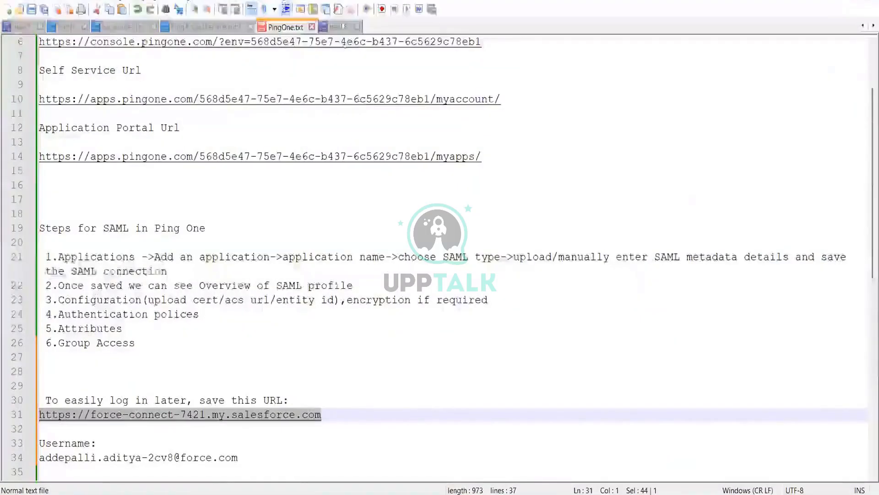
click(343, 21)
click(334, 199)
key(ctrl+a)
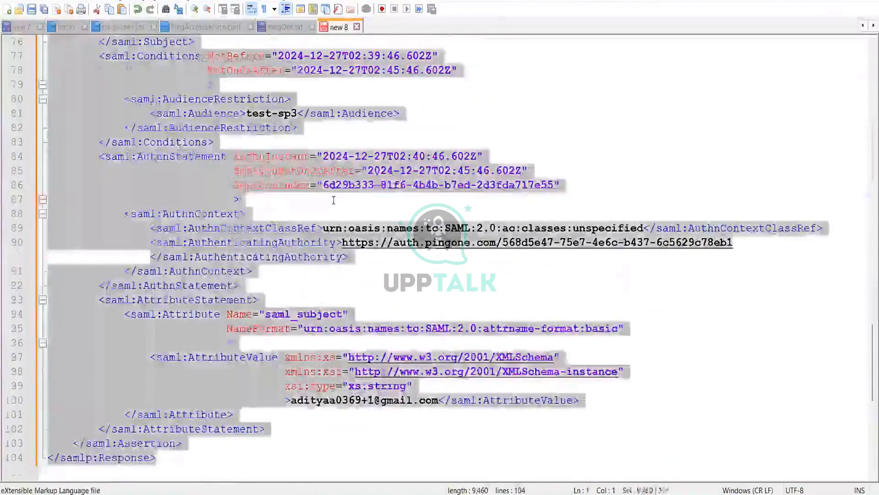
key(ctrl+v)
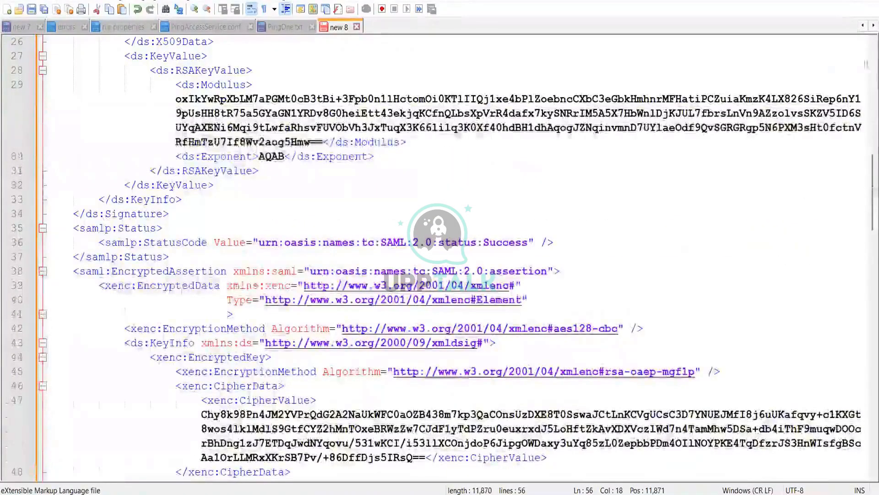
scroll(866, 23, up, 15)
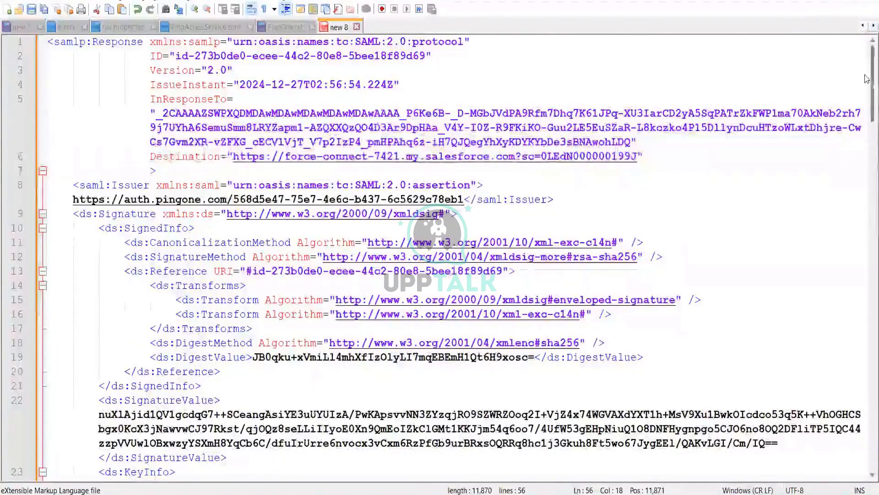
scroll(867, 78, down, 3)
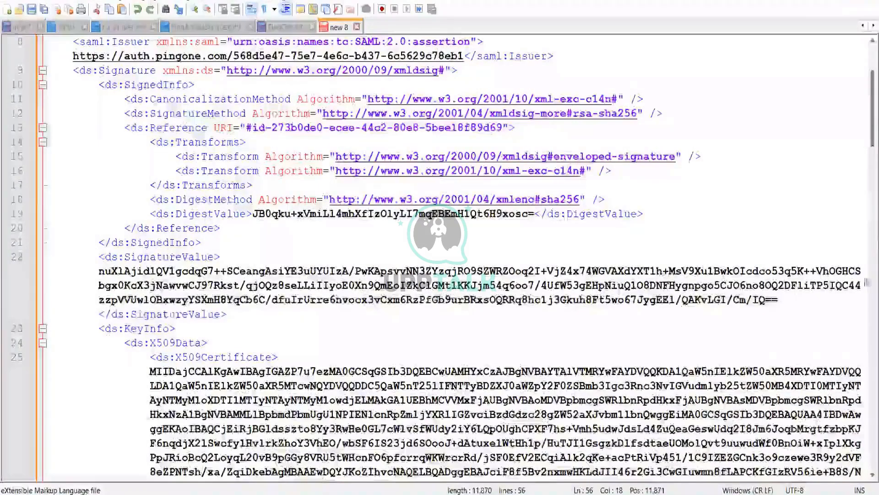
scroll(867, 282, down, 10)
scroll(867, 275, down, 15)
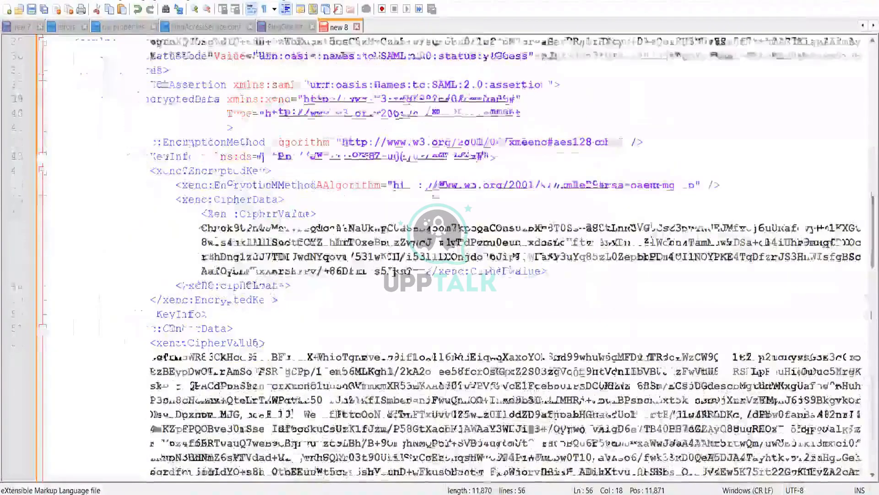
scroll(867, 253, up, 3)
scroll(456, 257, up, 6)
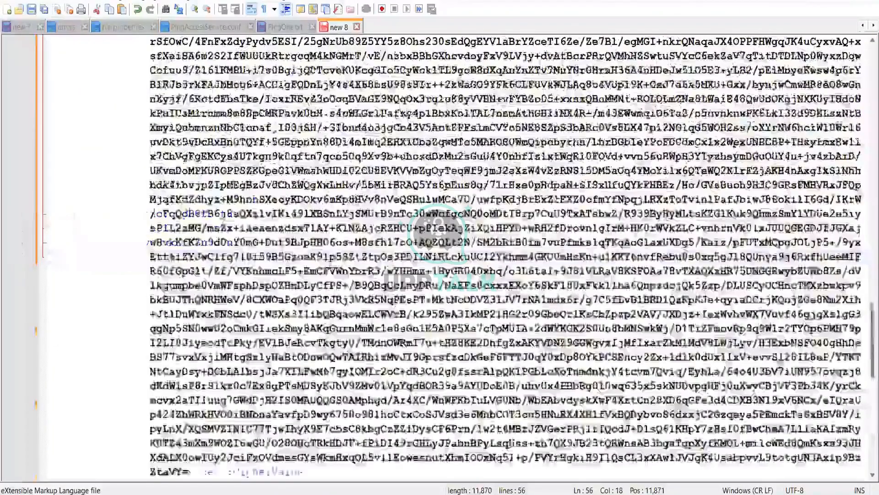
scroll(456, 257, up, 10)
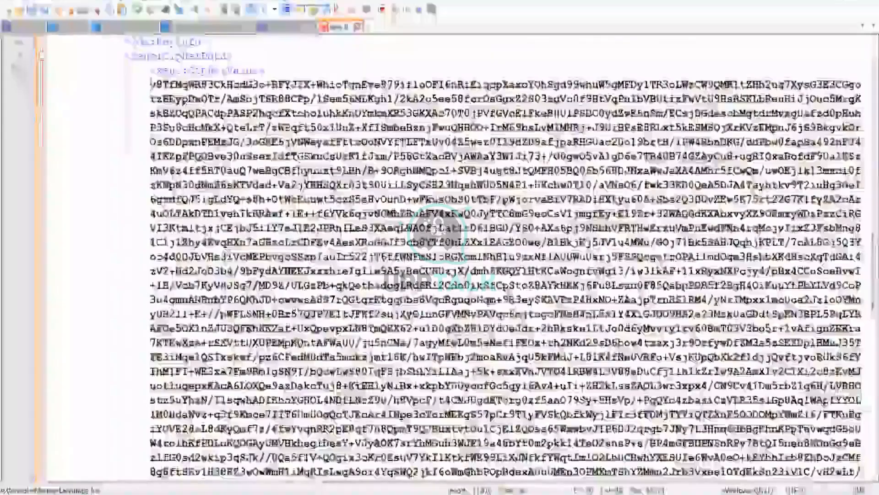
double_click(544, 372)
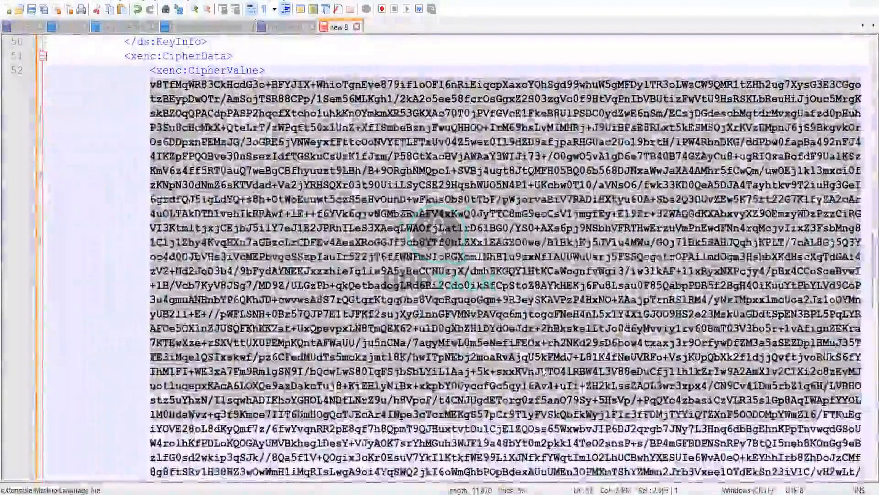
click(544, 372)
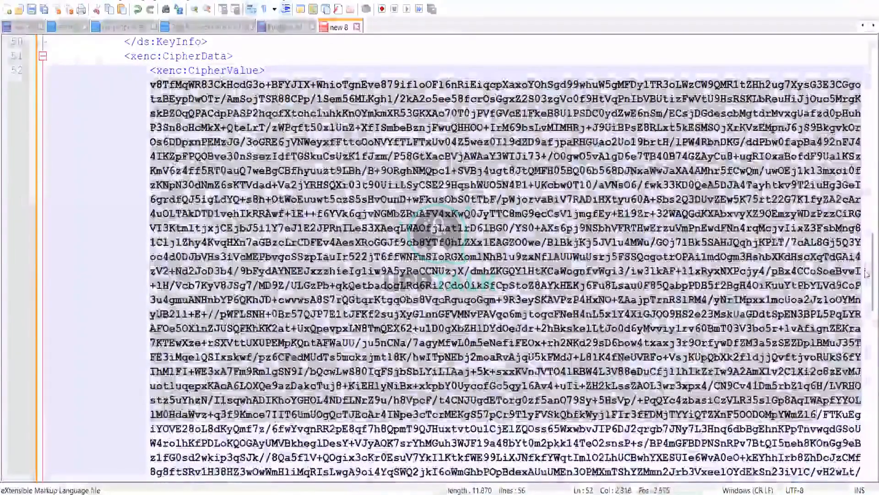
scroll(867, 277, down, 5)
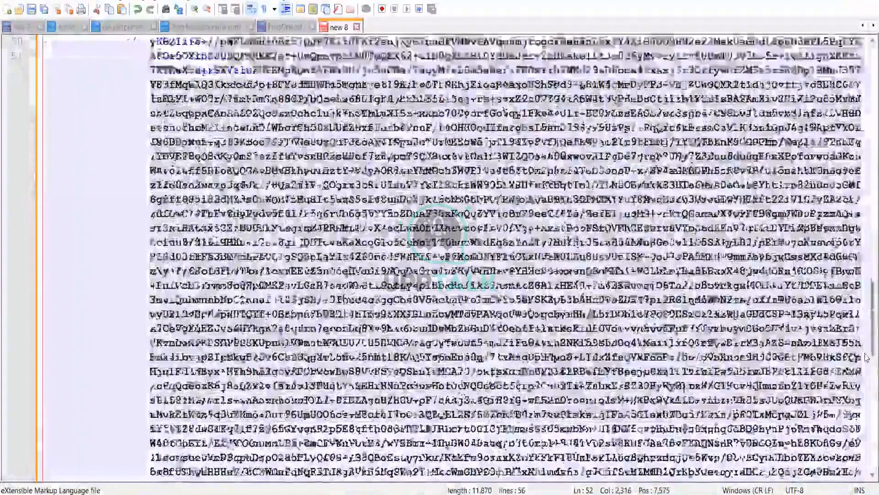
scroll(507, 257, down, 5)
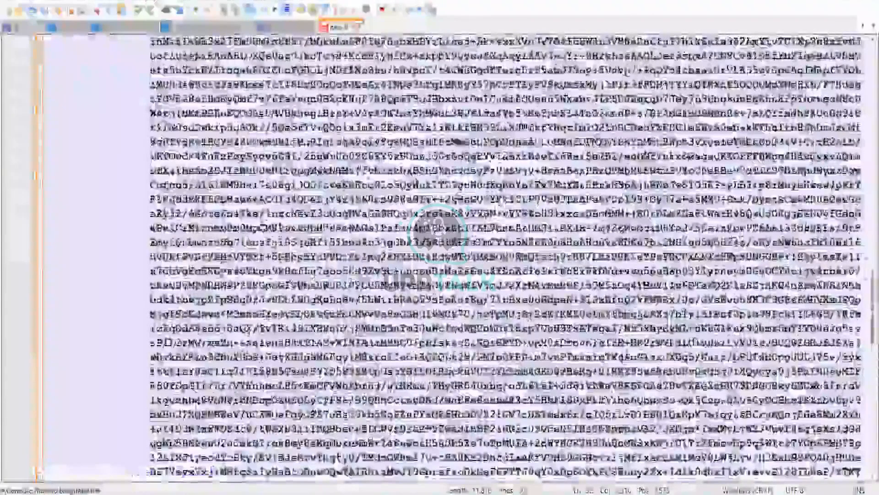
scroll(507, 257, down, 3)
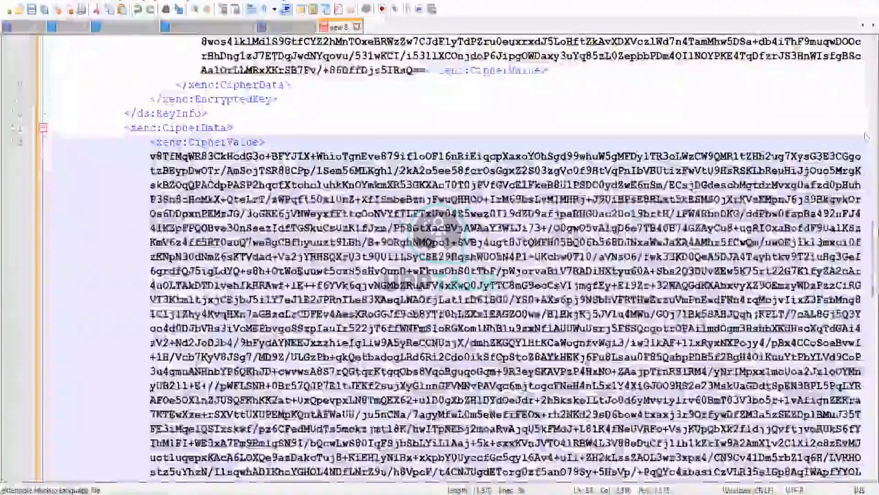
scroll(864, 37, up, 6)
scroll(864, 37, up, 8)
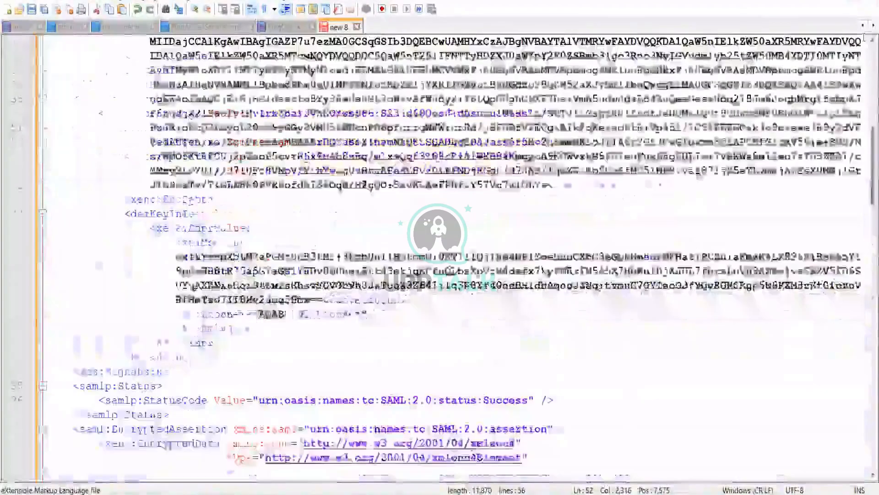
scroll(864, 37, up, 10)
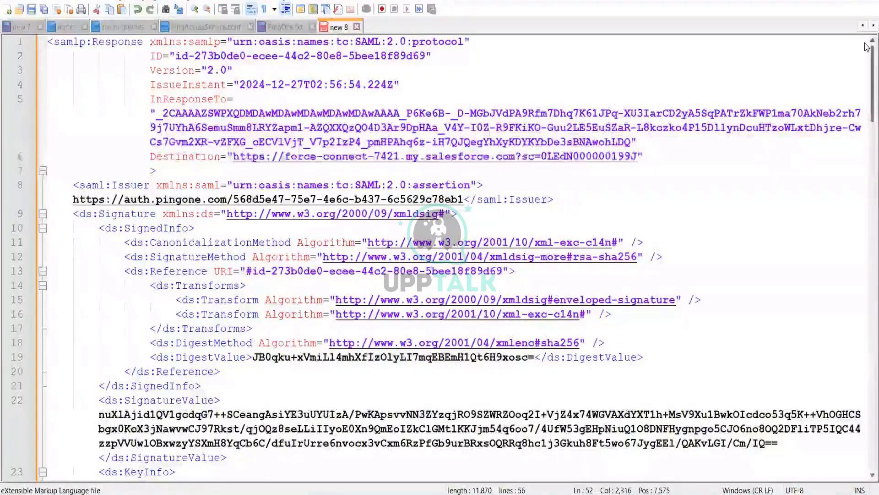
scroll(867, 347, down, 9)
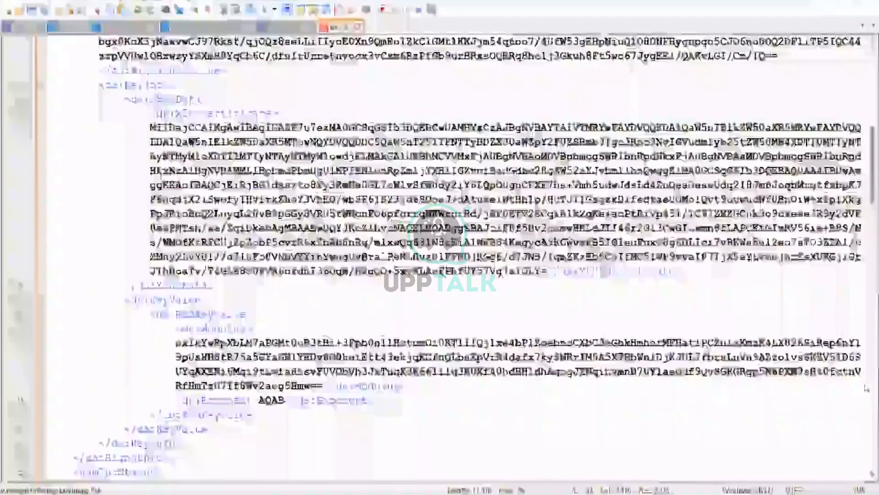
scroll(867, 388, down, 5)
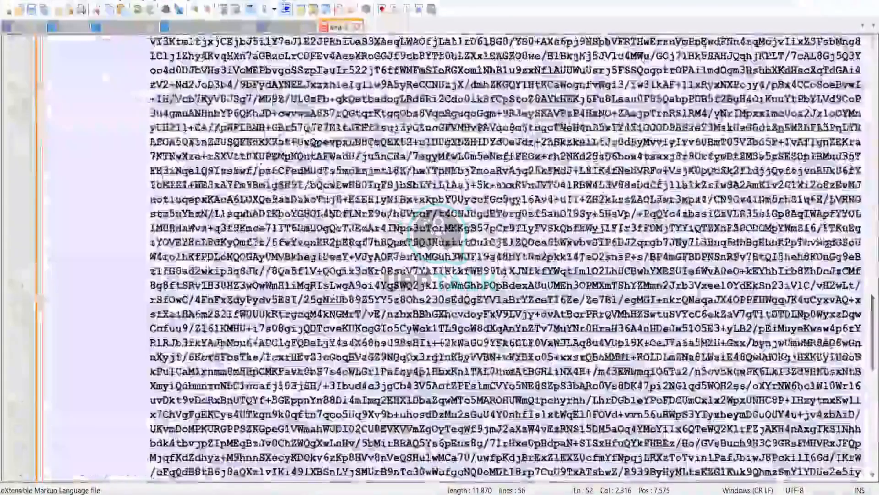
scroll(249, 286, down, 10)
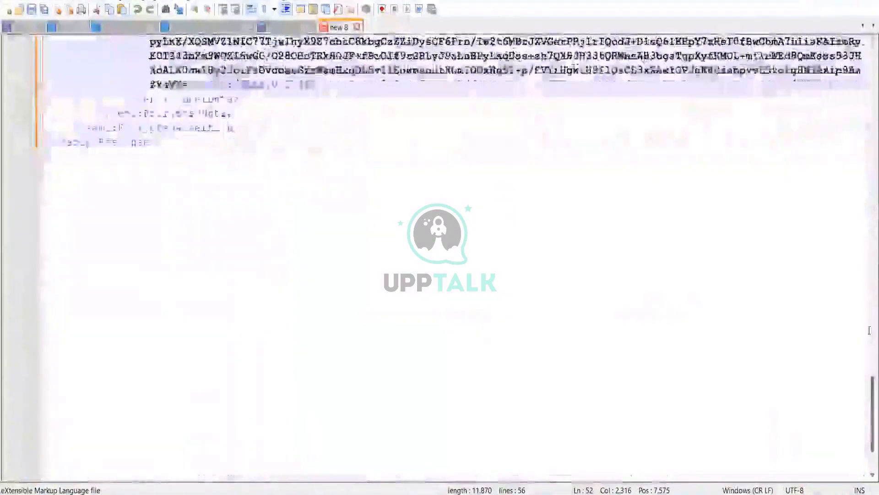
scroll(249, 287, up, 7)
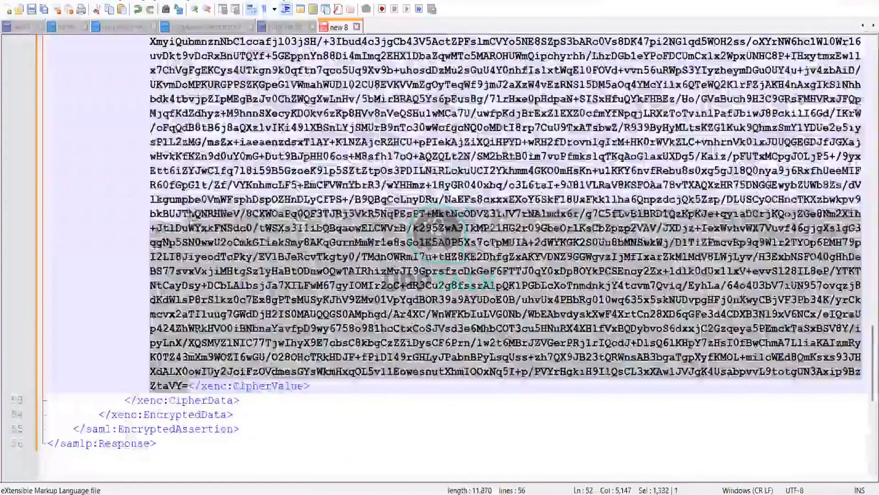
click(189, 215)
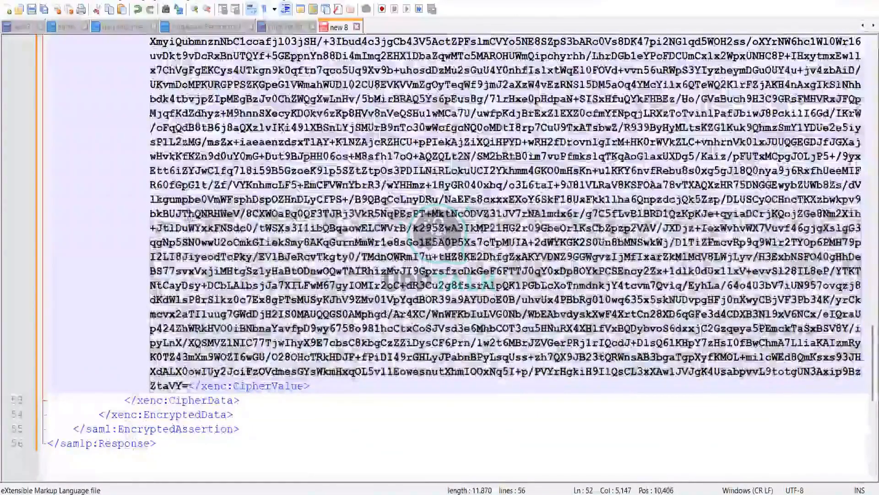
key(shift+Up)
key(shift+Up)
key(shift+Up)
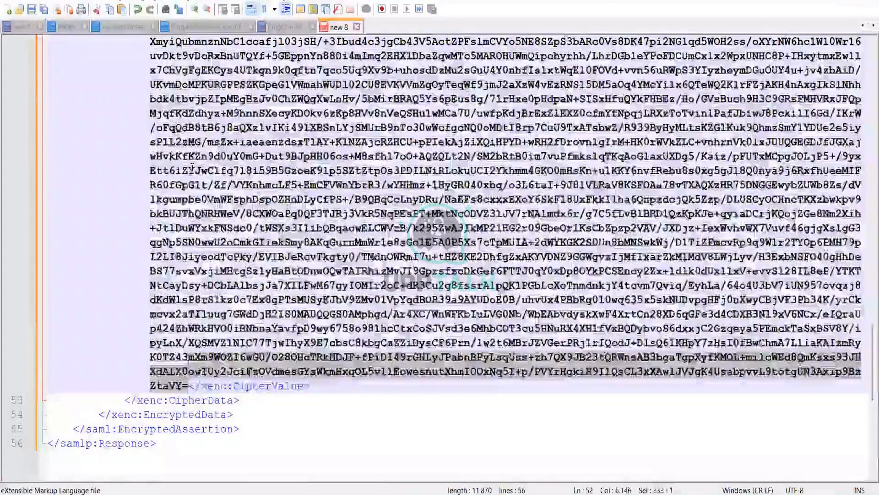
drag(190, 357, 192, 169)
click(192, 168)
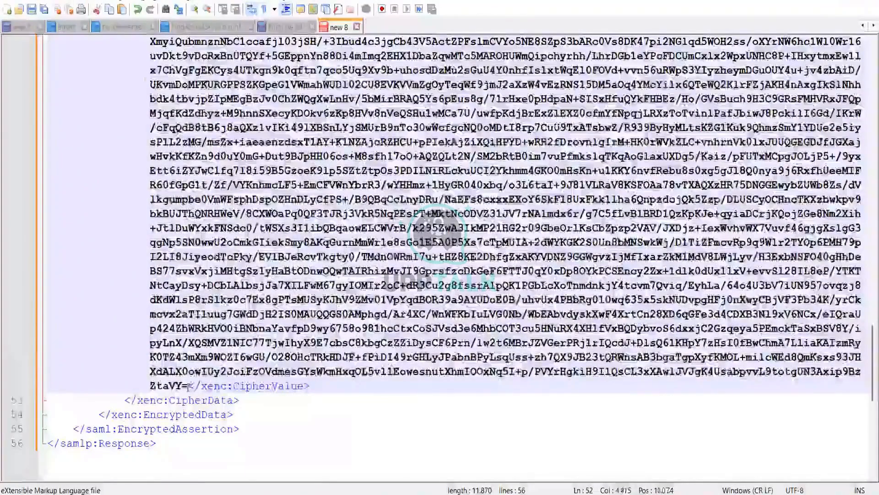
drag(188, 386, 157, 443)
scroll(867, 295, down, 1)
scroll(867, 296, down, 9)
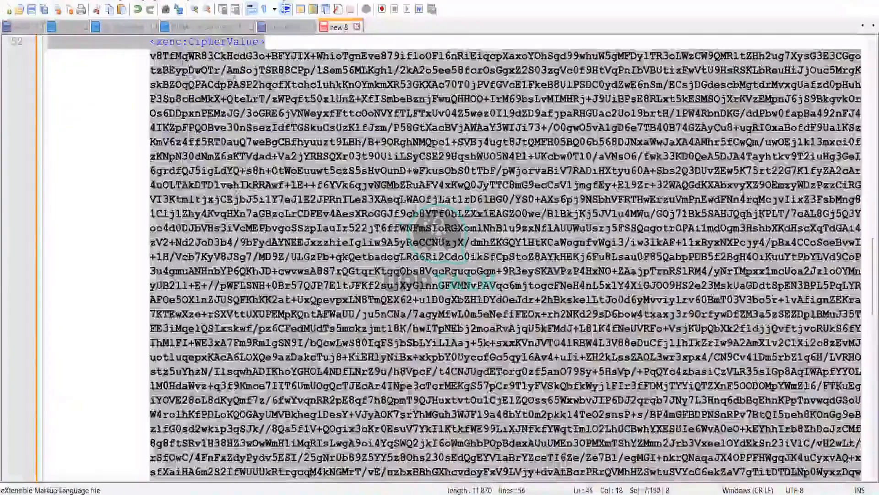
click(573, 199)
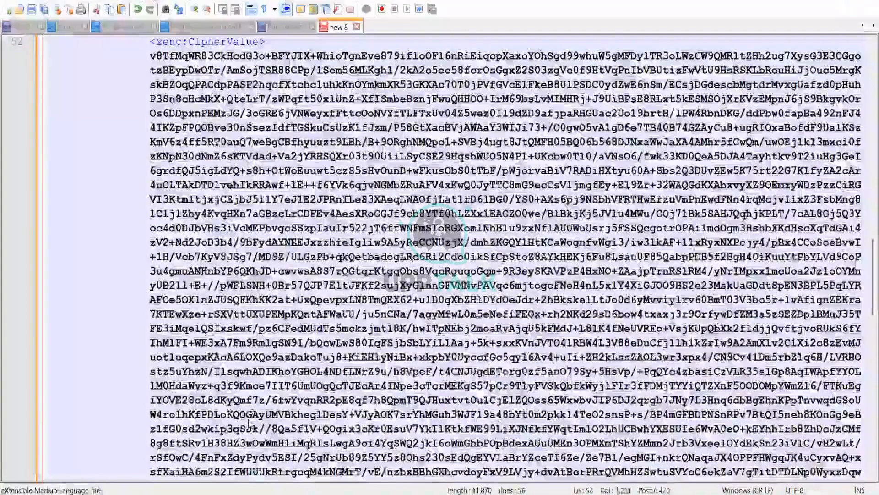
double_click(249, 424)
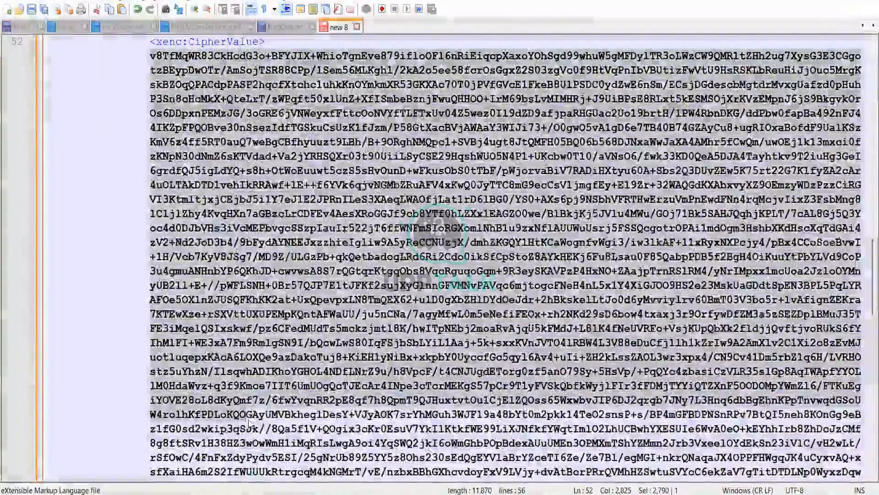
key(ctrl+shift+Right)
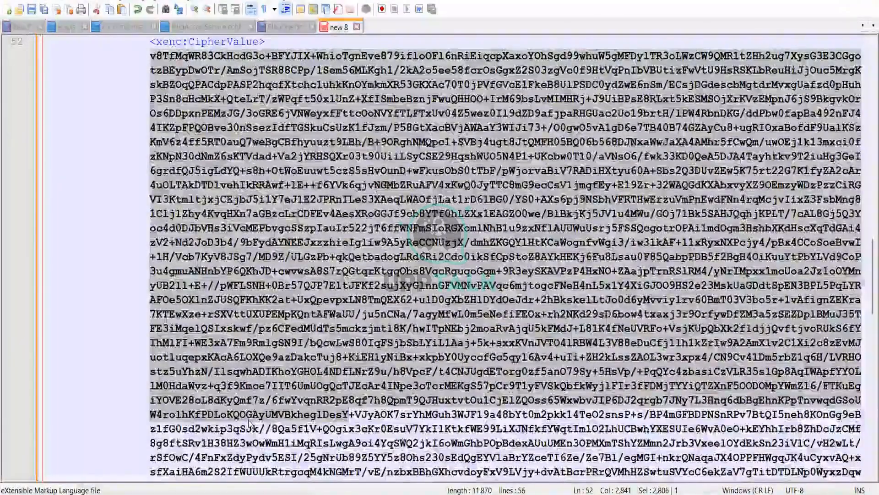